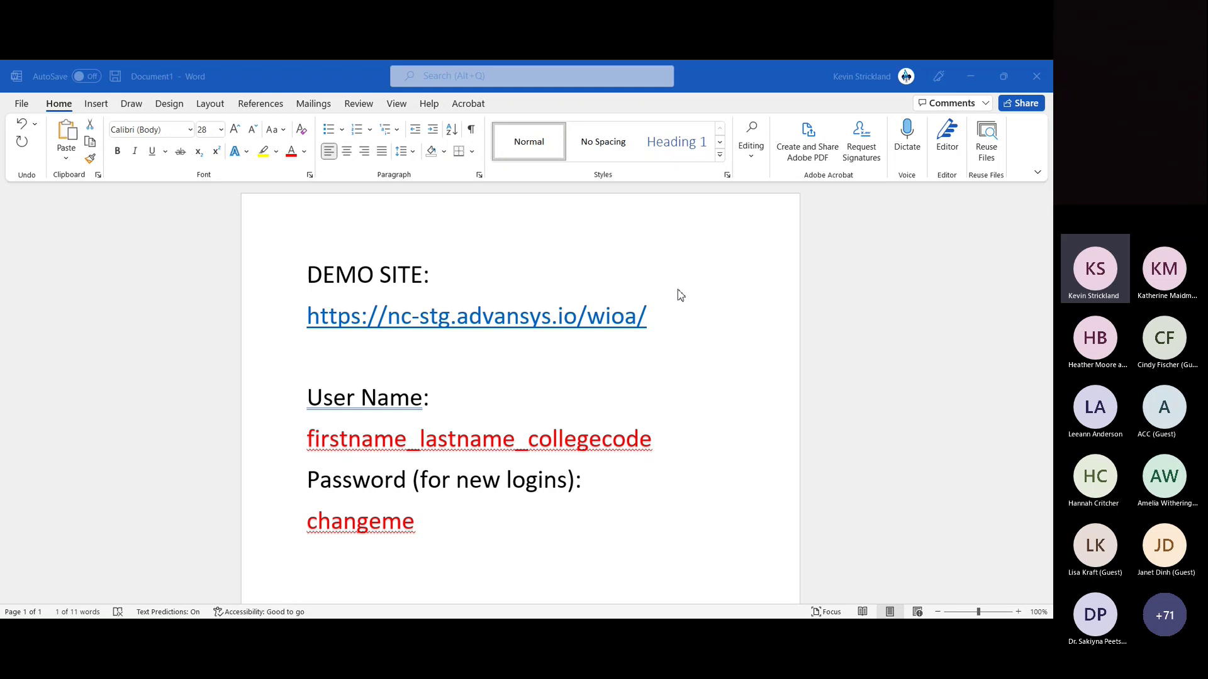
Step: Select the demo site address in the Word notes, then bring up the browser's WIOA login page
{"action": "left_click", "coordinate": [1003, 311]}
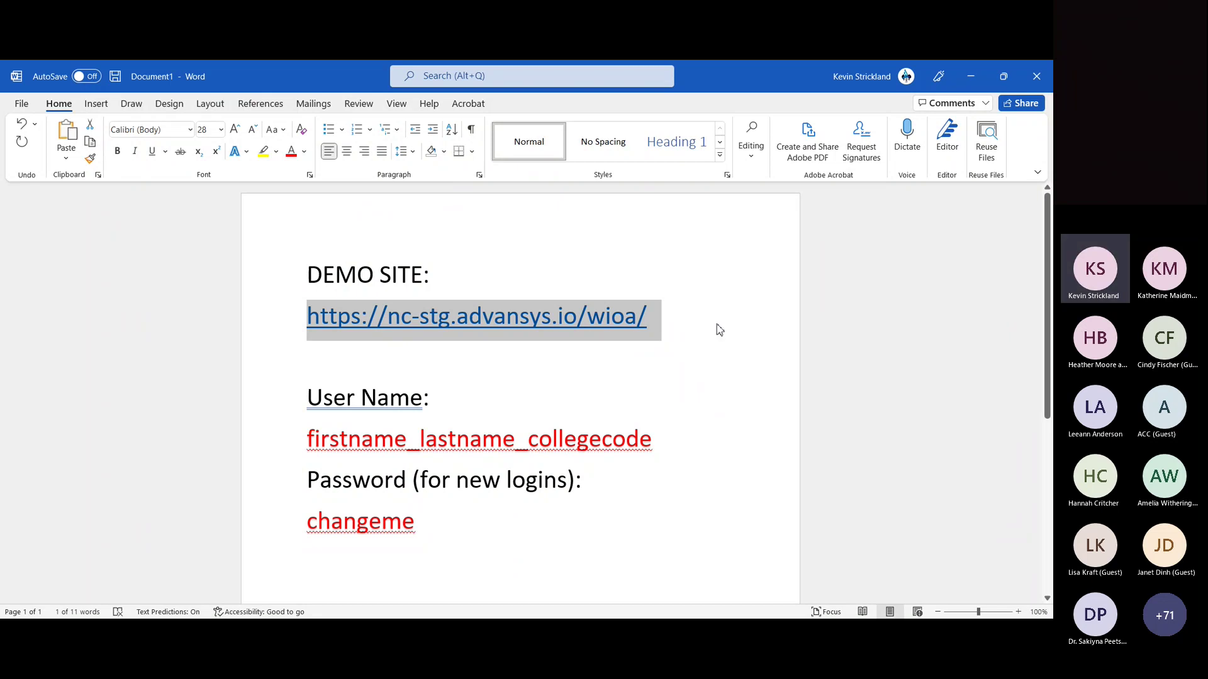
{"action": "left_click", "coordinate": [643, 334]}
{"action": "left_click_drag", "start_coordinate": [648, 318], "coordinate": [304, 312]}
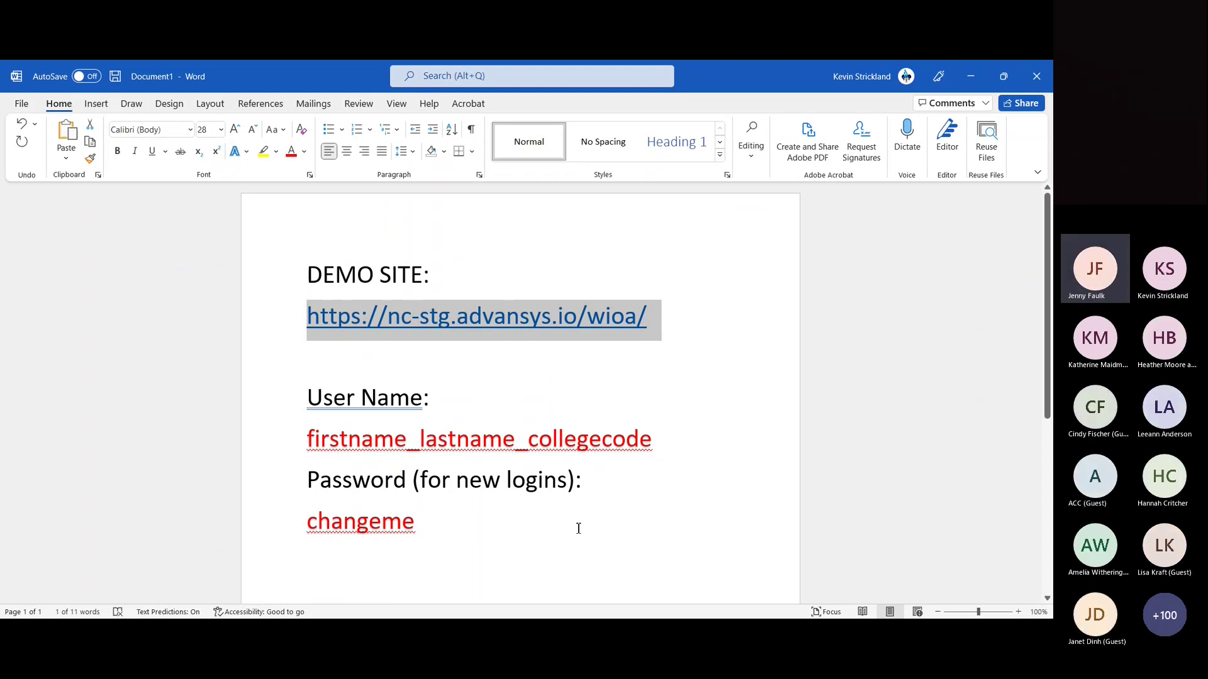
{"action": "key", "text": "alt+Tab"}
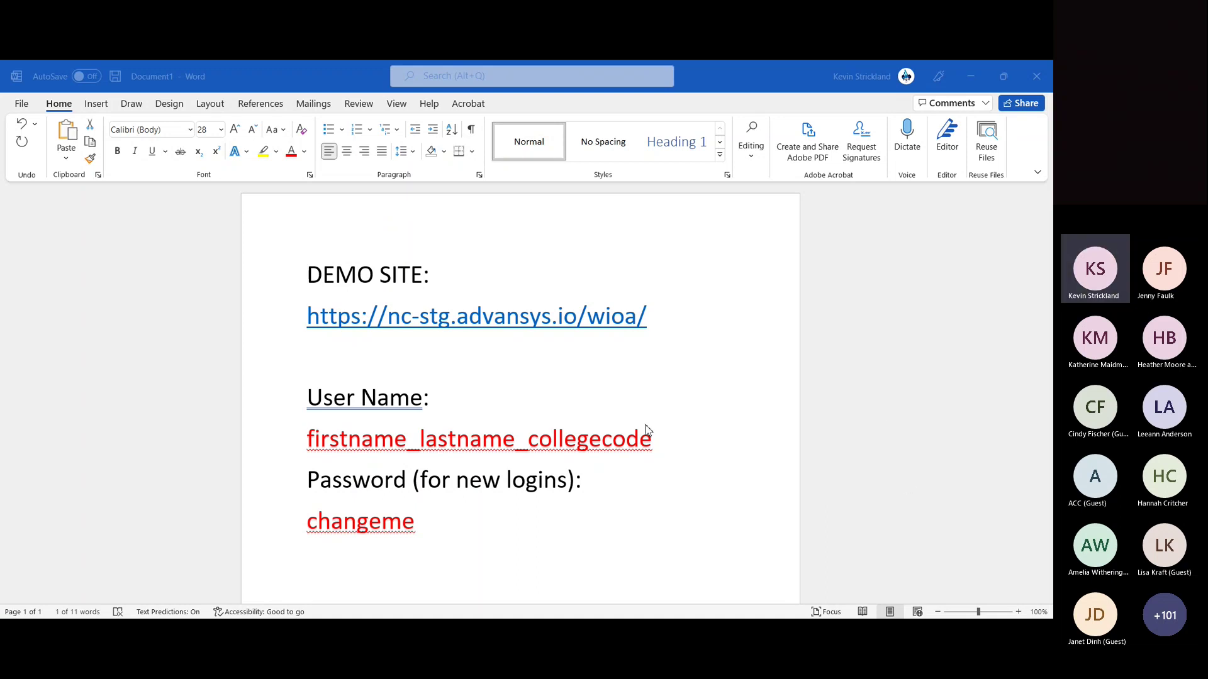
{"action": "left_click", "coordinate": [1010, 415]}
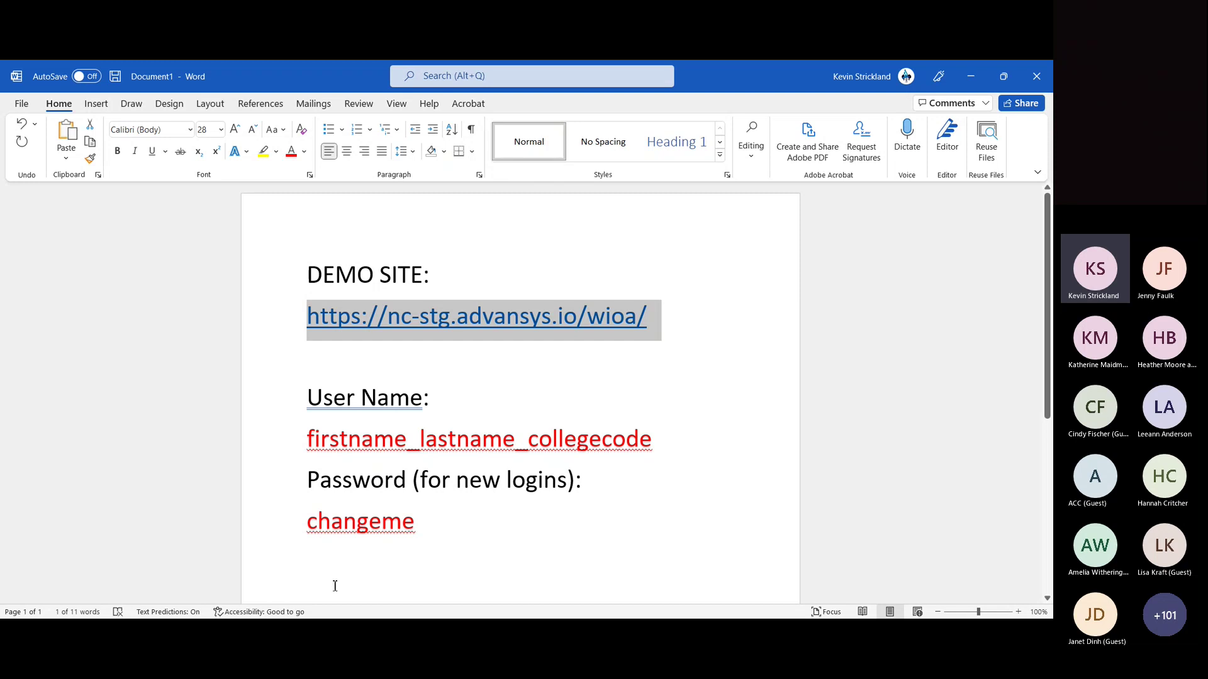
{"action": "left_click", "coordinate": [342, 628]}
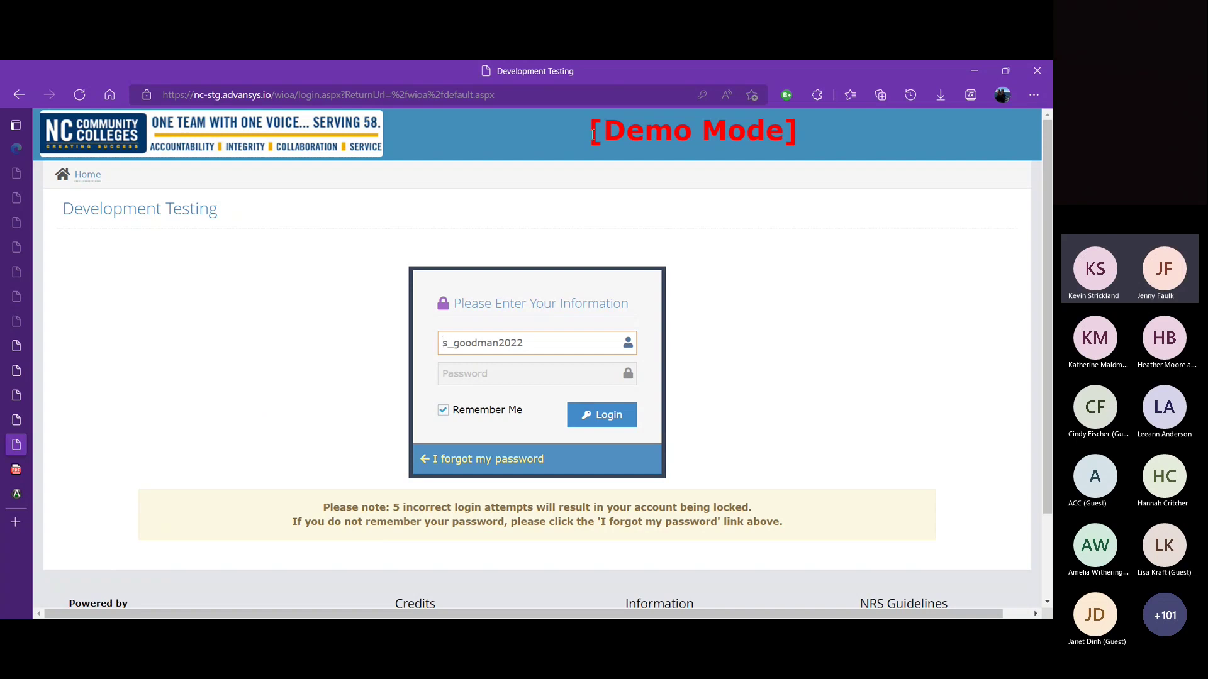
Step: Log in to the WIOA demo site with the saved password to reach the Tecumseh Adult Ed dashboard
{"action": "left_click_drag", "start_coordinate": [583, 137], "coordinate": [811, 138]}
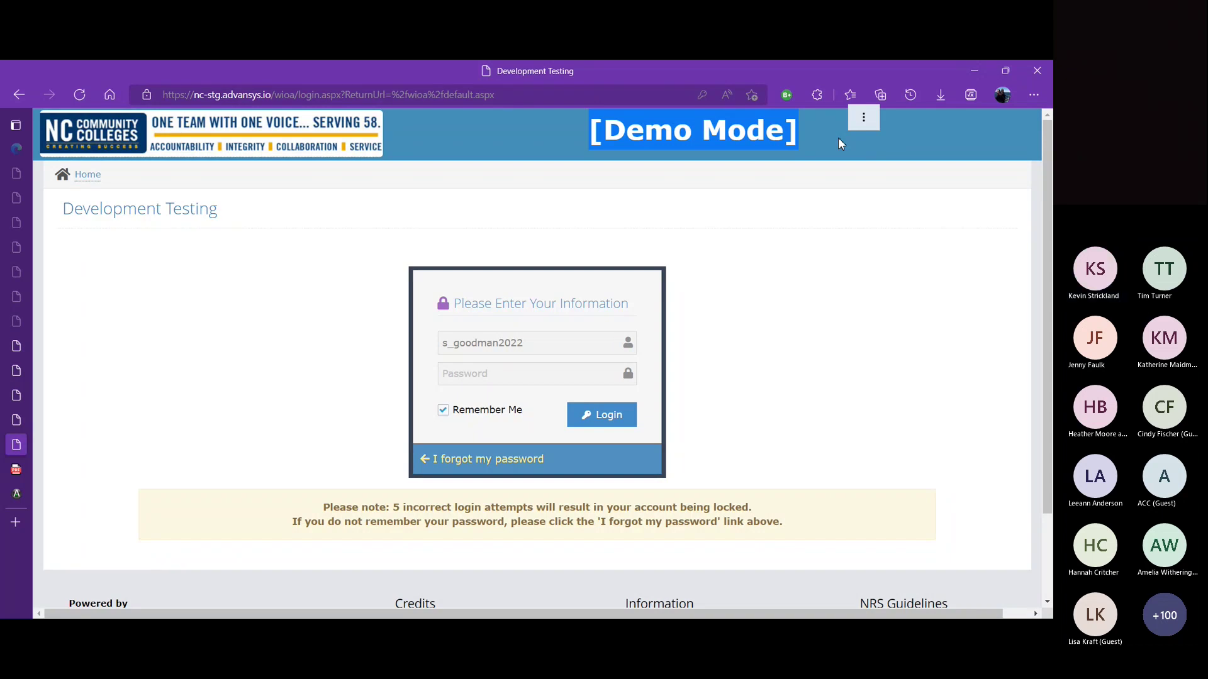
{"action": "left_click", "coordinate": [582, 374]}
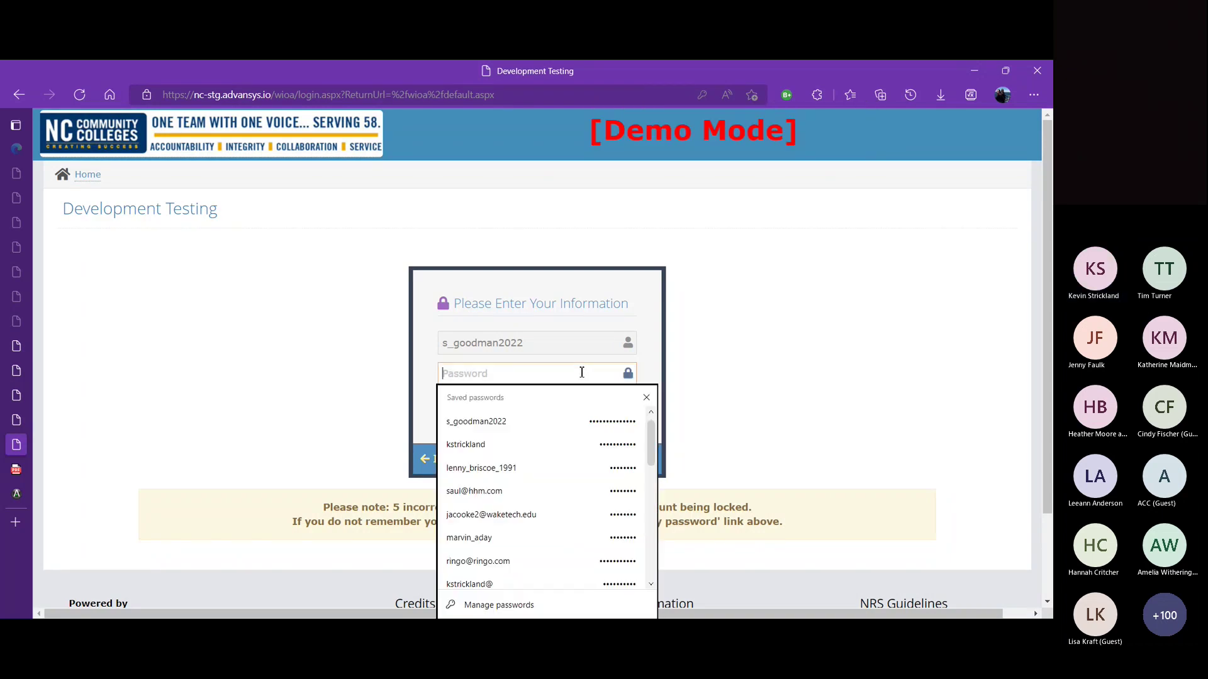
{"action": "left_click", "coordinate": [520, 420]}
{"action": "left_click", "coordinate": [602, 416]}
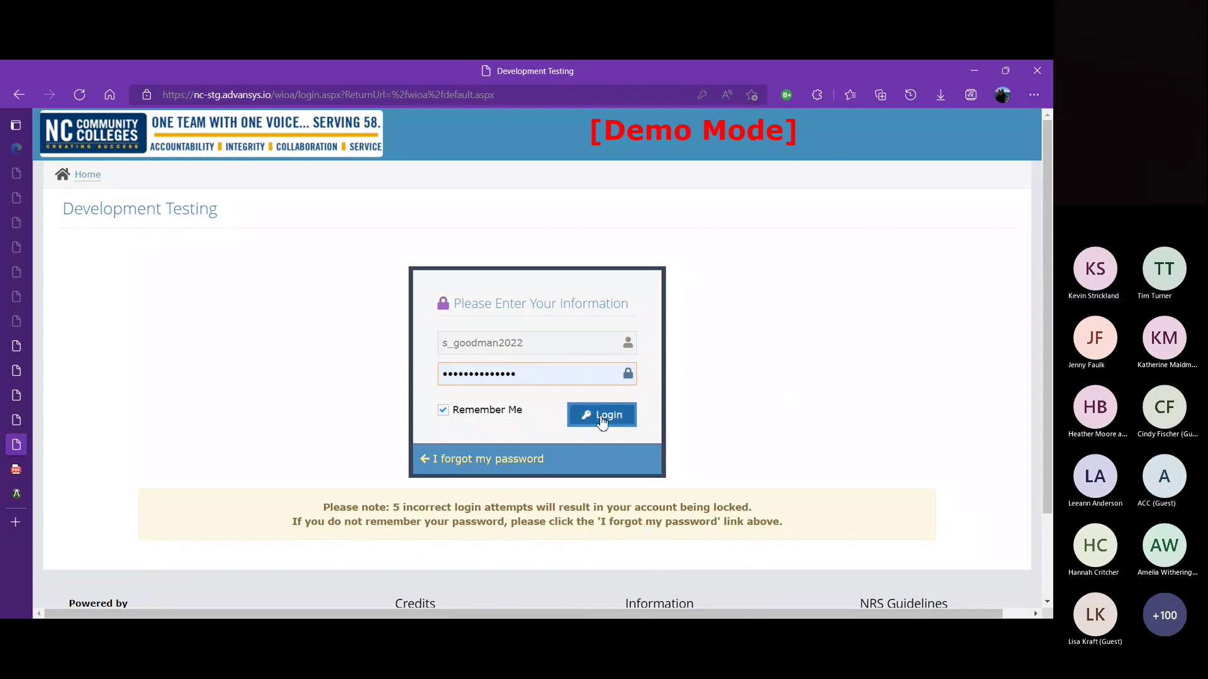
{"action": "right_click", "coordinate": [600, 418]}
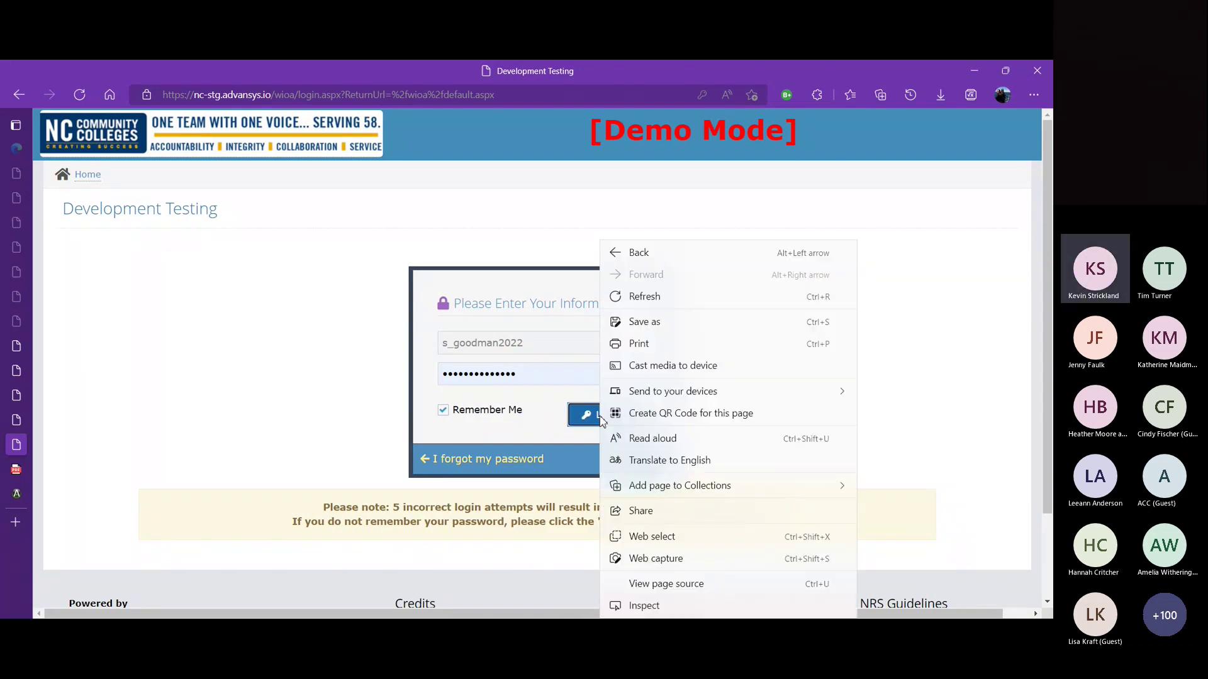
{"action": "left_click", "coordinate": [600, 418]}
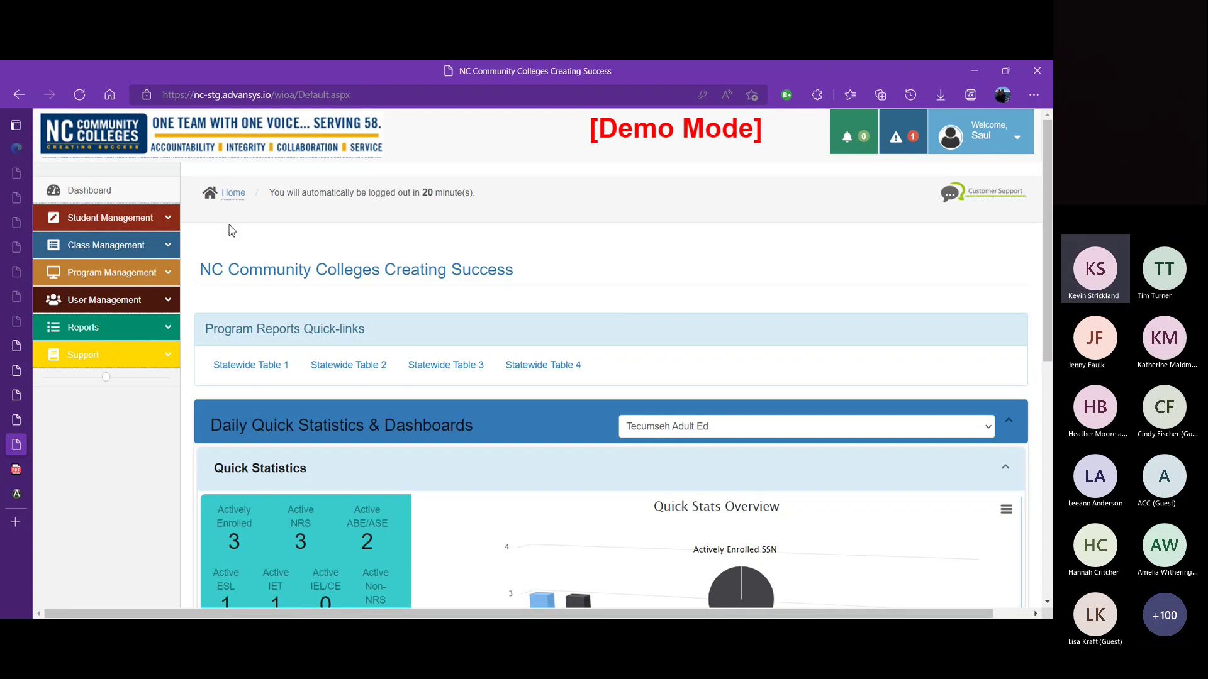
Step: Open User List from the User Management section of the sidebar
{"action": "left_click", "coordinate": [168, 301]}
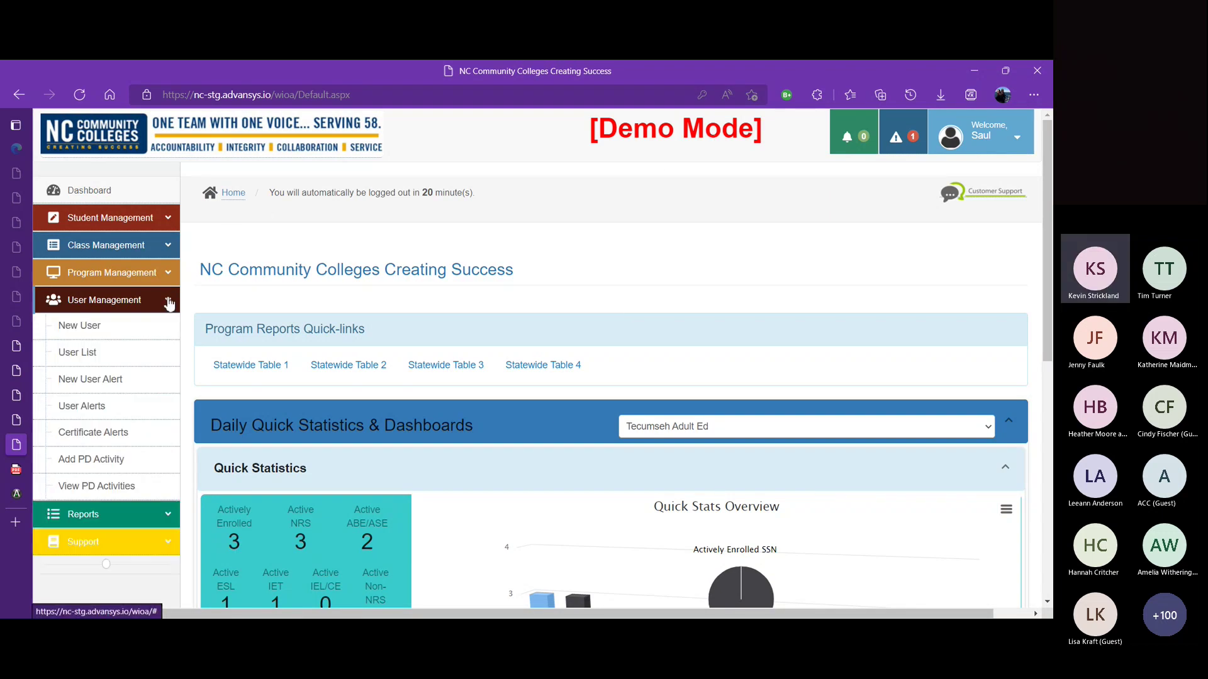
{"action": "left_click", "coordinate": [76, 354]}
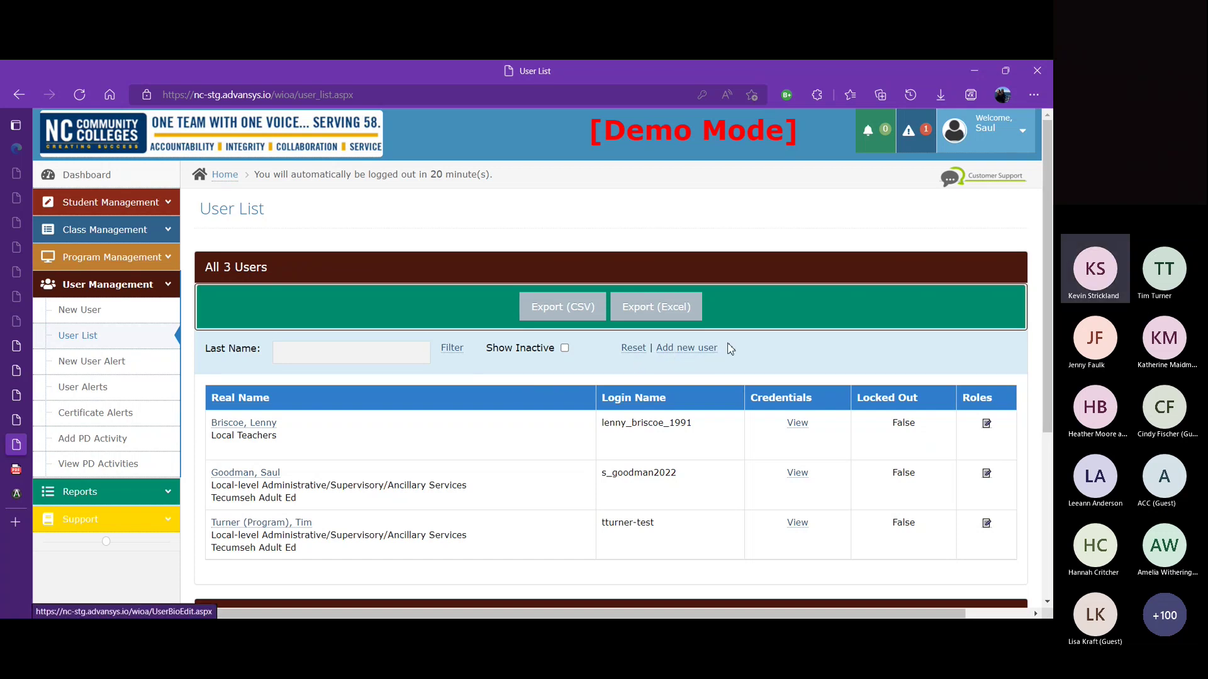
Step: Start a new user and set the date of birth to 01/02/1990
{"action": "left_click", "coordinate": [697, 350]}
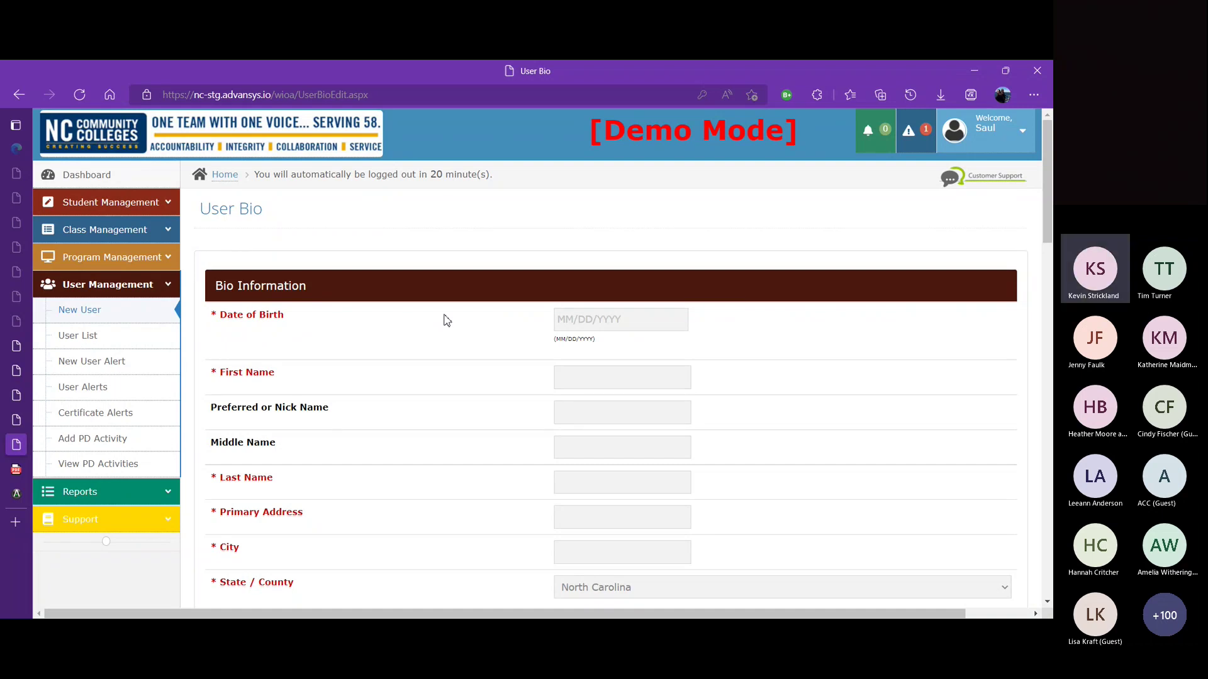
{"action": "left_click", "coordinate": [586, 319]}
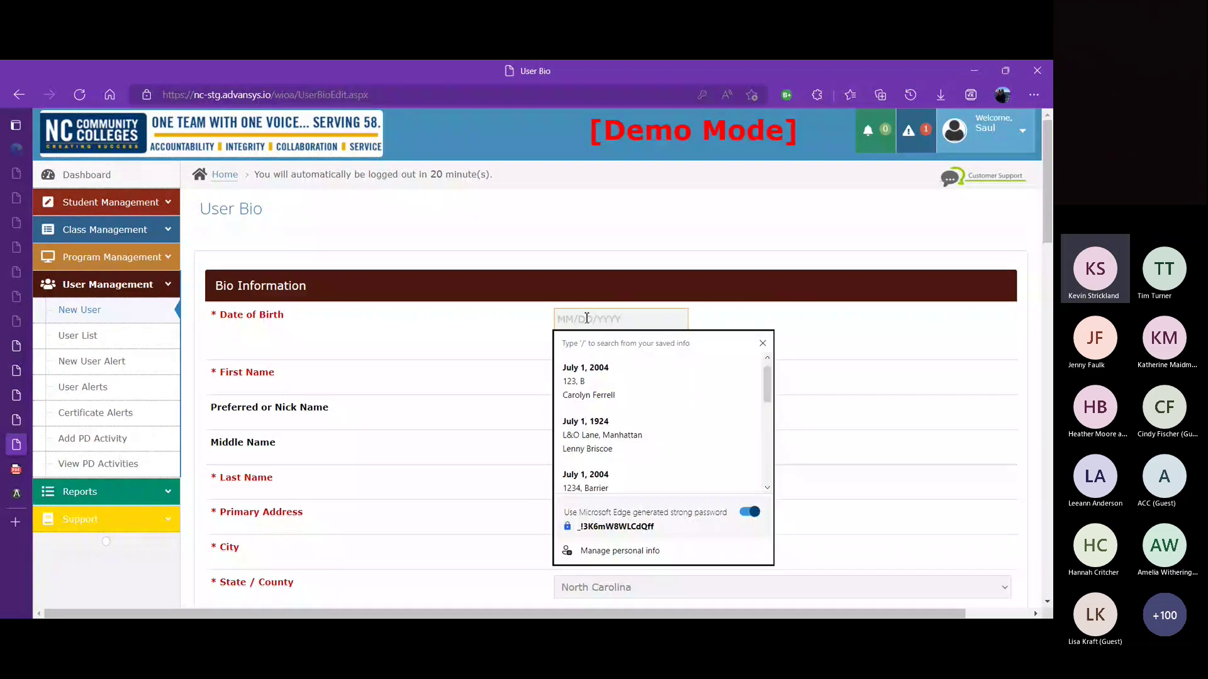
{"action": "type", "text": "/1/1"}
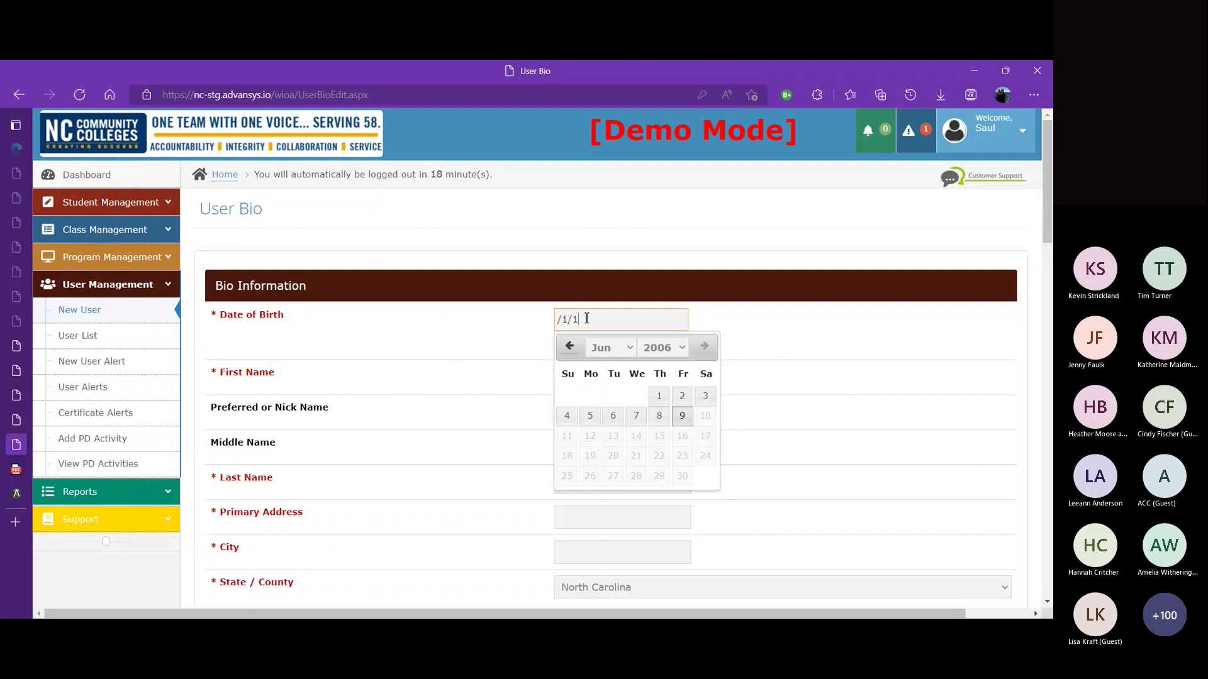
{"action": "key", "text": "ctrl+a"}
{"action": "type", "text": "01/02/1990"}
{"action": "left_click", "coordinate": [448, 332]}
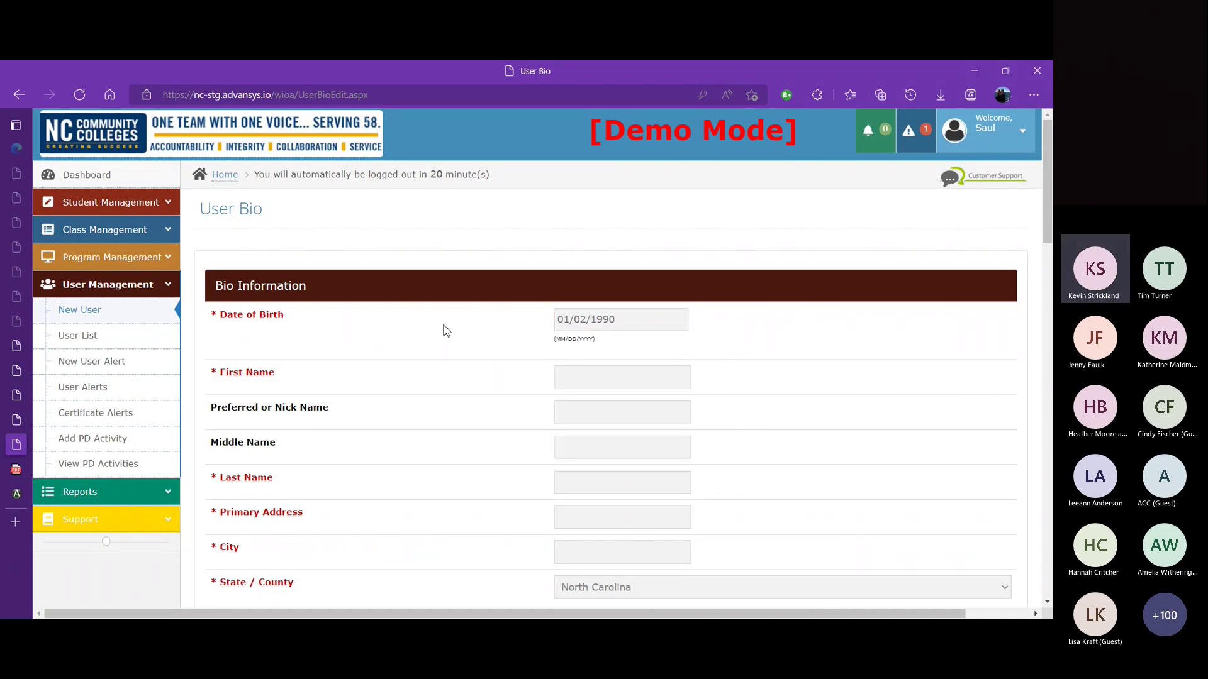
Step: Enter the new user's first and last name
{"action": "left_click", "coordinate": [578, 377]}
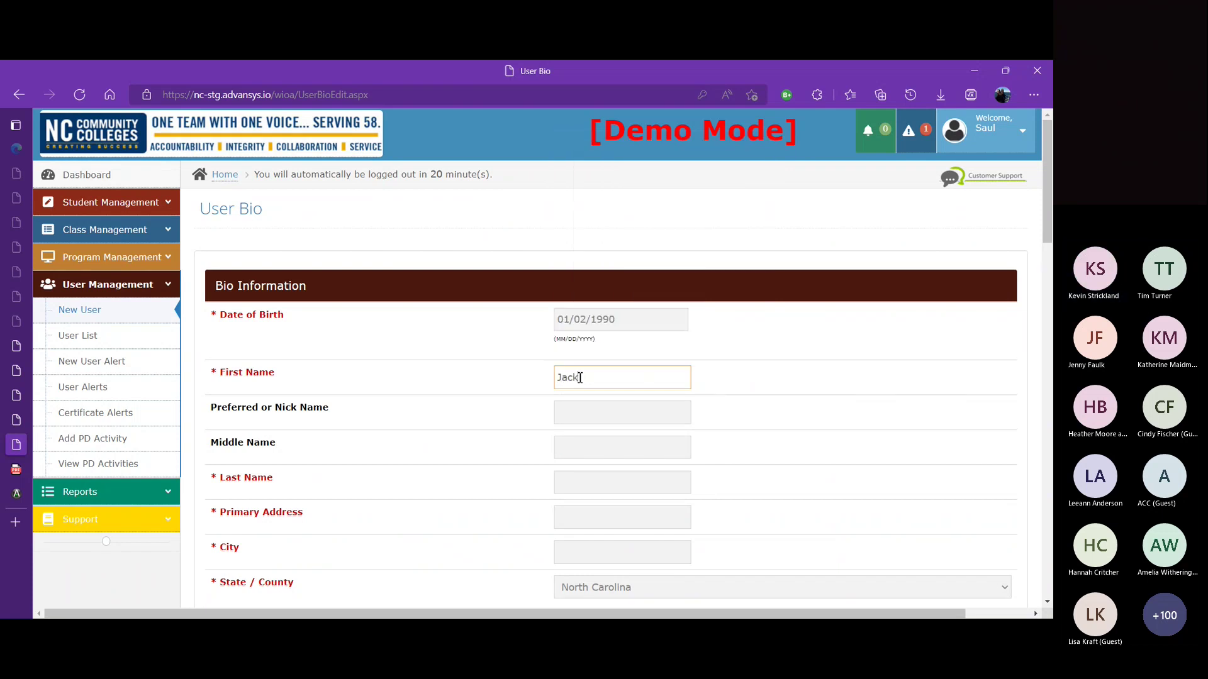
{"action": "key", "text": "Tab"}
{"action": "key", "text": "Tab"}
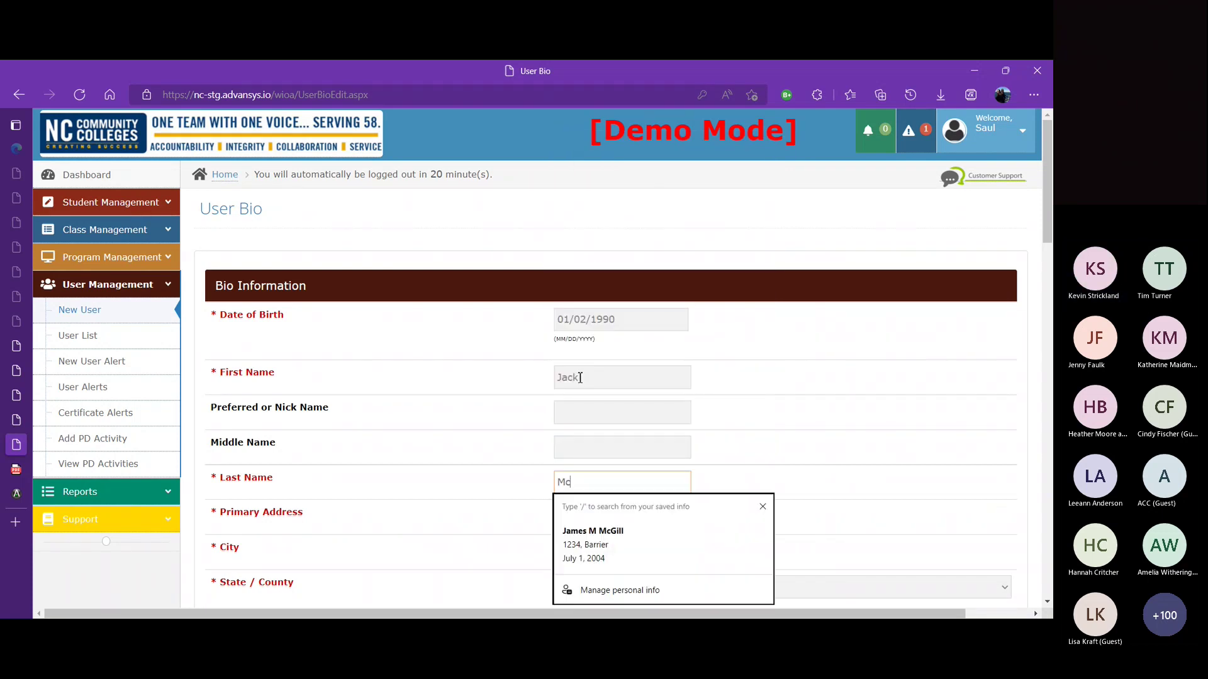
Step: Fill in the user's primary street address and city
{"action": "left_click", "coordinate": [585, 521]}
{"action": "type", "text": "L"}
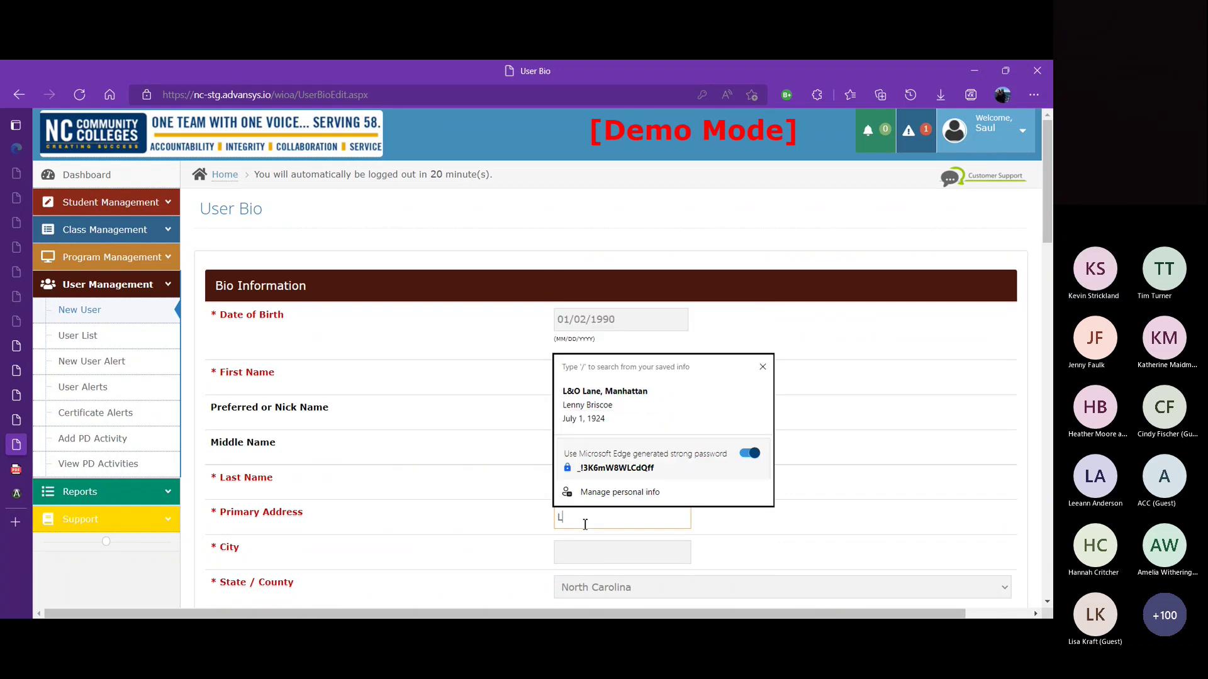
{"action": "type", "text": "^)"}
{"action": "key", "text": "BackSpace"}
{"action": "type", "text": "O Blvd"}
{"action": "key", "text": "Tab"}
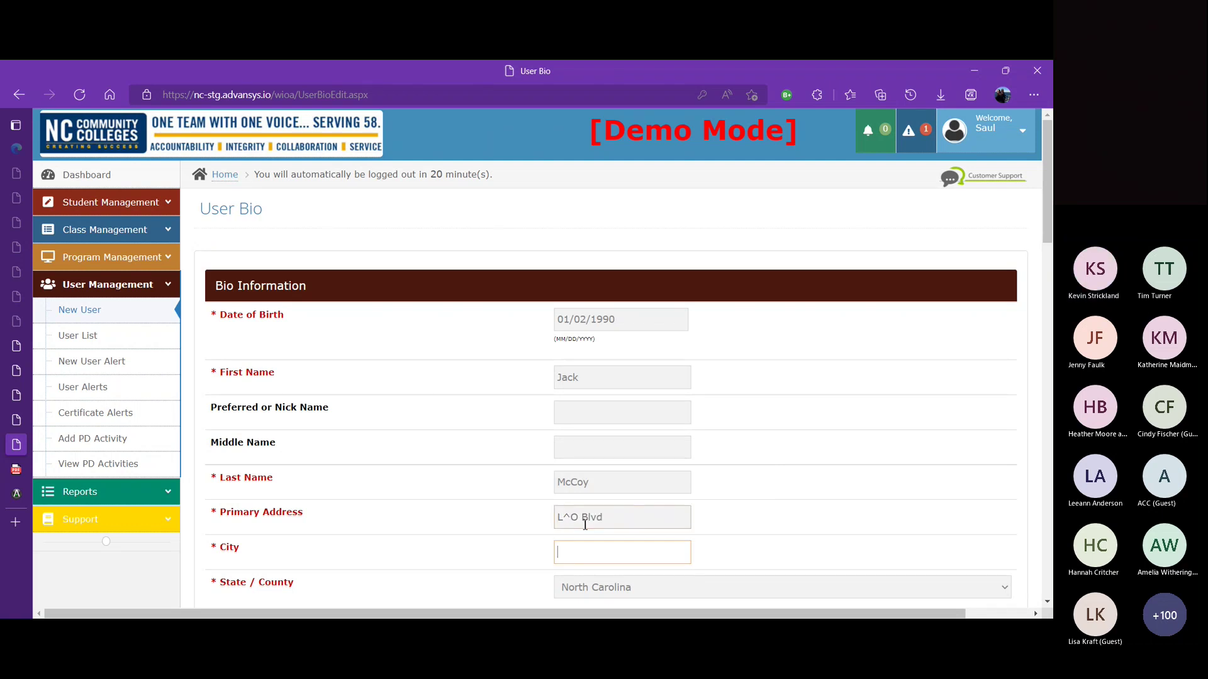
{"action": "type", "text": "Wasatch"}
Step: Set county to Anson, NC, enter the zip code, and choose Native Hawaiian or Other ethnicity
{"action": "key", "text": "Tab"}
{"action": "key", "text": "Tab"}
{"action": "scroll", "coordinate": [585, 524], "scroll_direction": "down", "scroll_amount": 4}
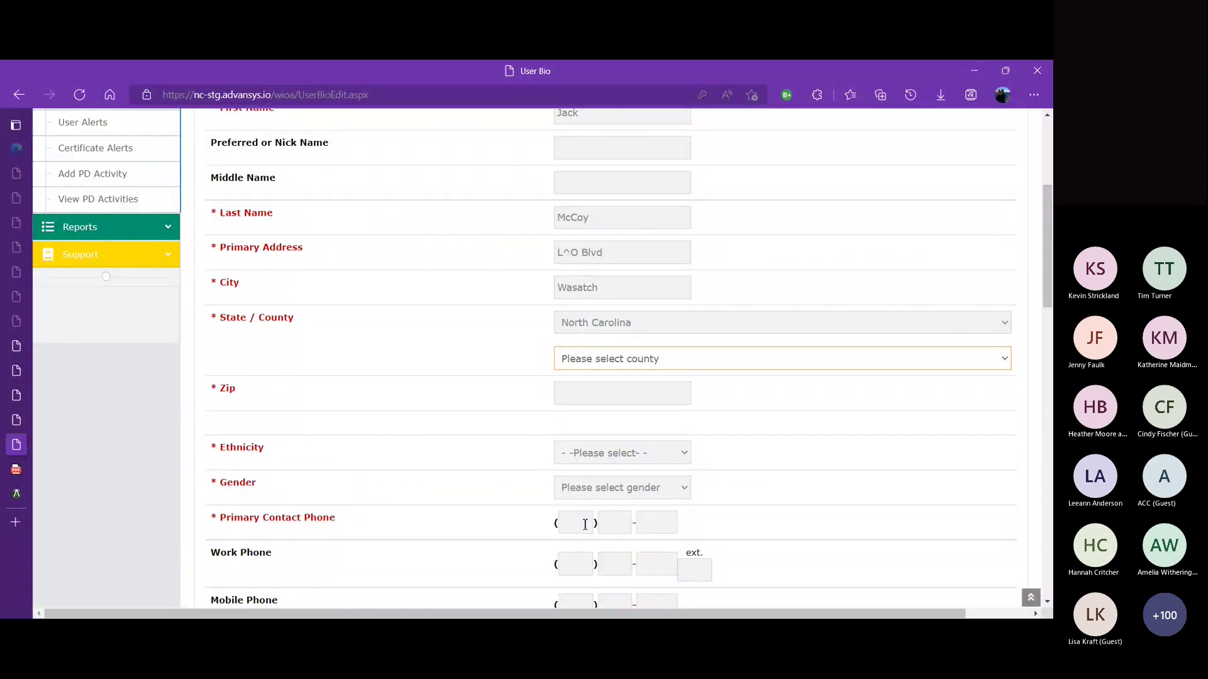
{"action": "type", "text": "an"}
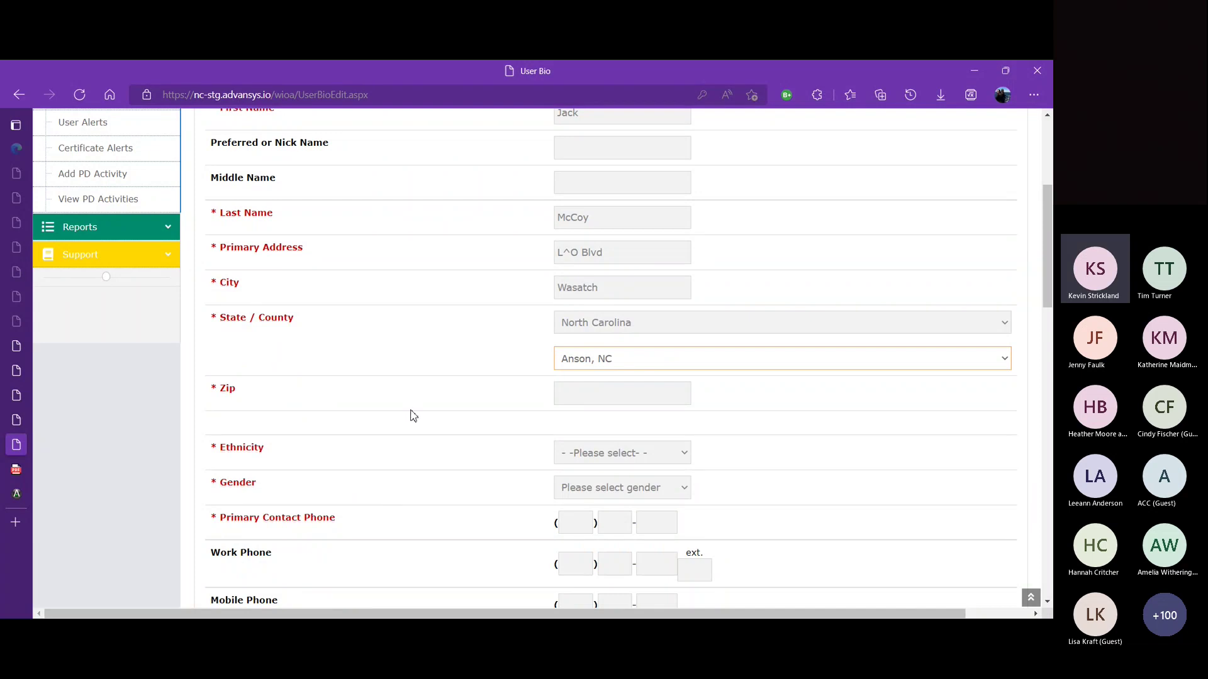
{"action": "left_click", "coordinate": [416, 408]}
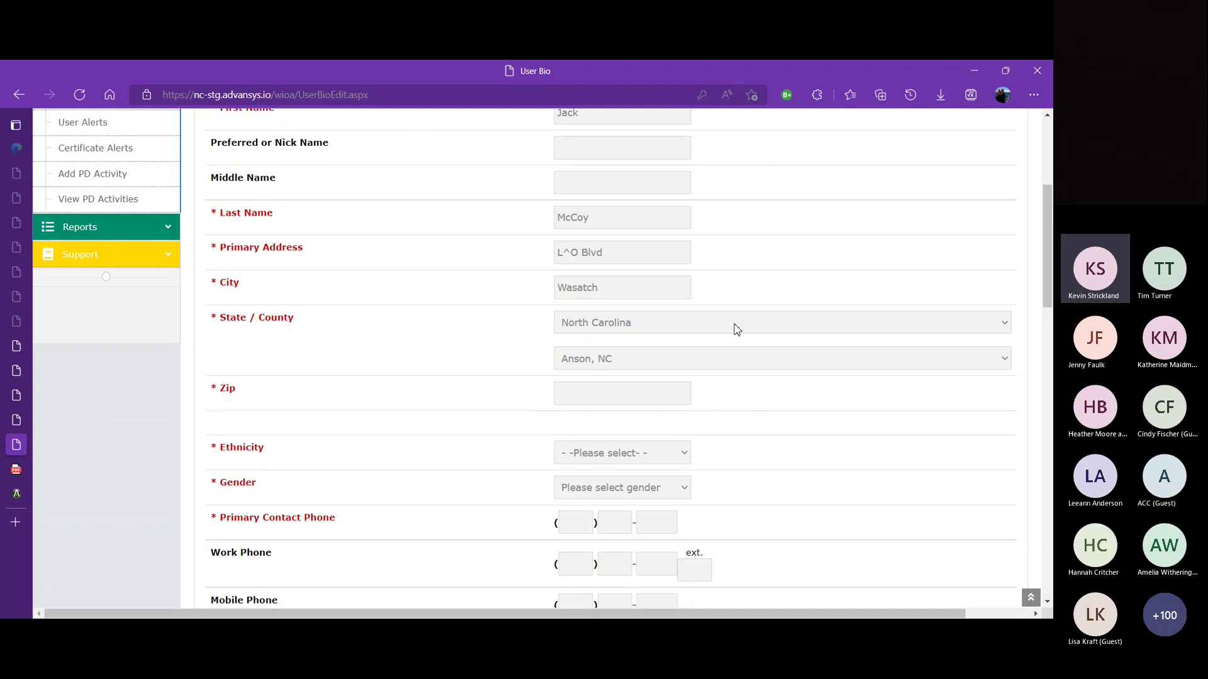
{"action": "left_click", "coordinate": [643, 394]}
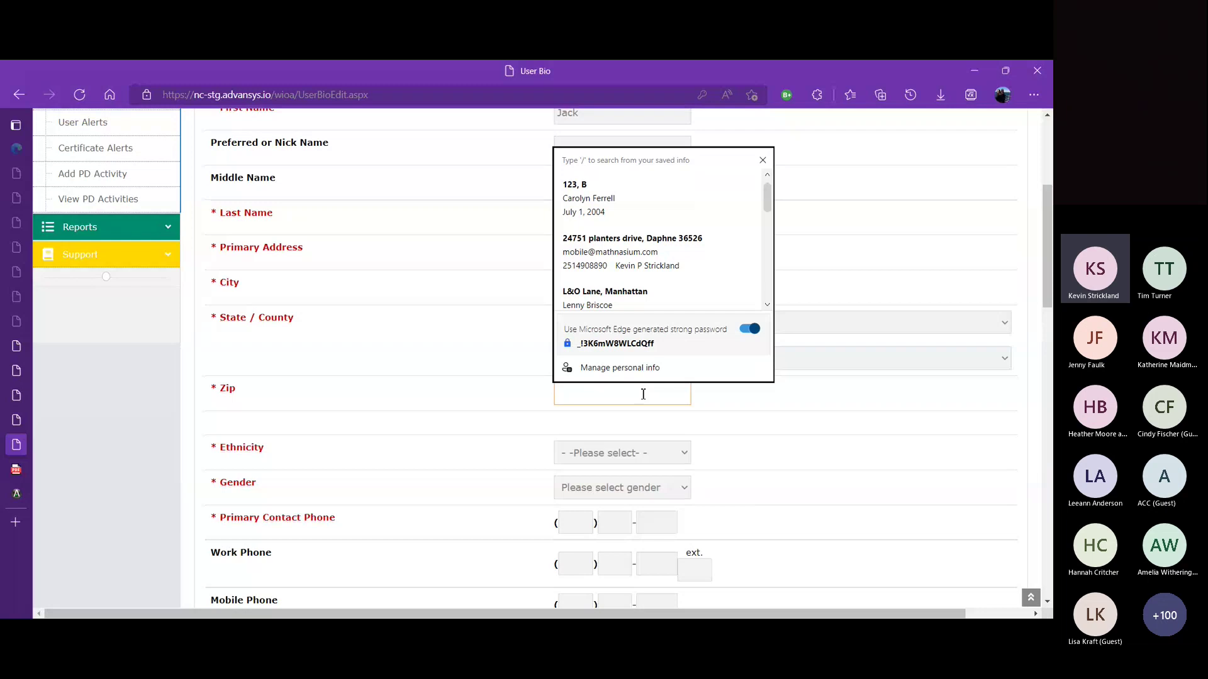
{"action": "left_click", "coordinate": [799, 402]}
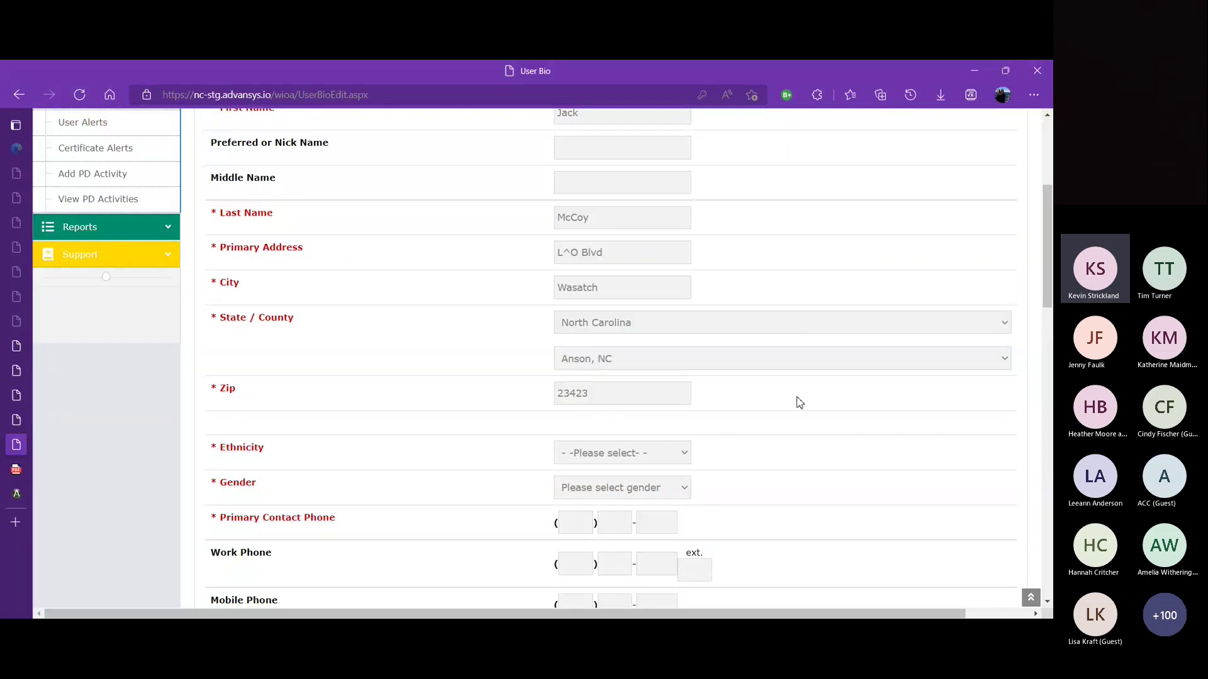
{"action": "left_click", "coordinate": [687, 455]}
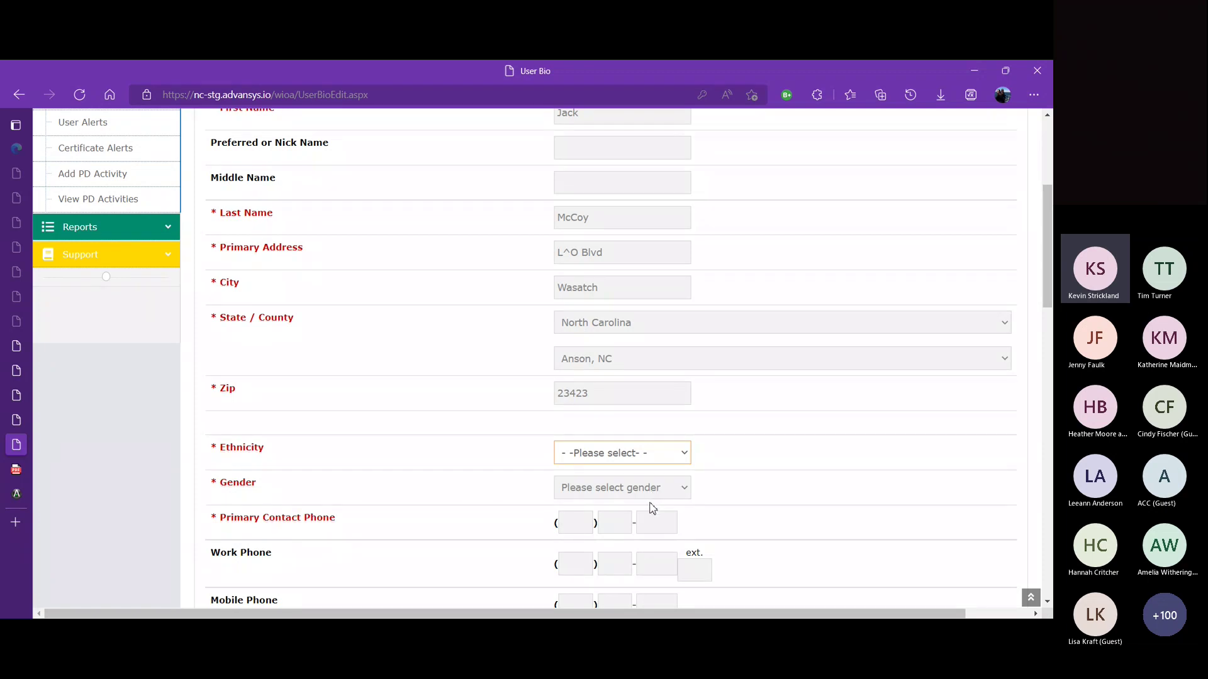
{"action": "left_click", "coordinate": [648, 533]}
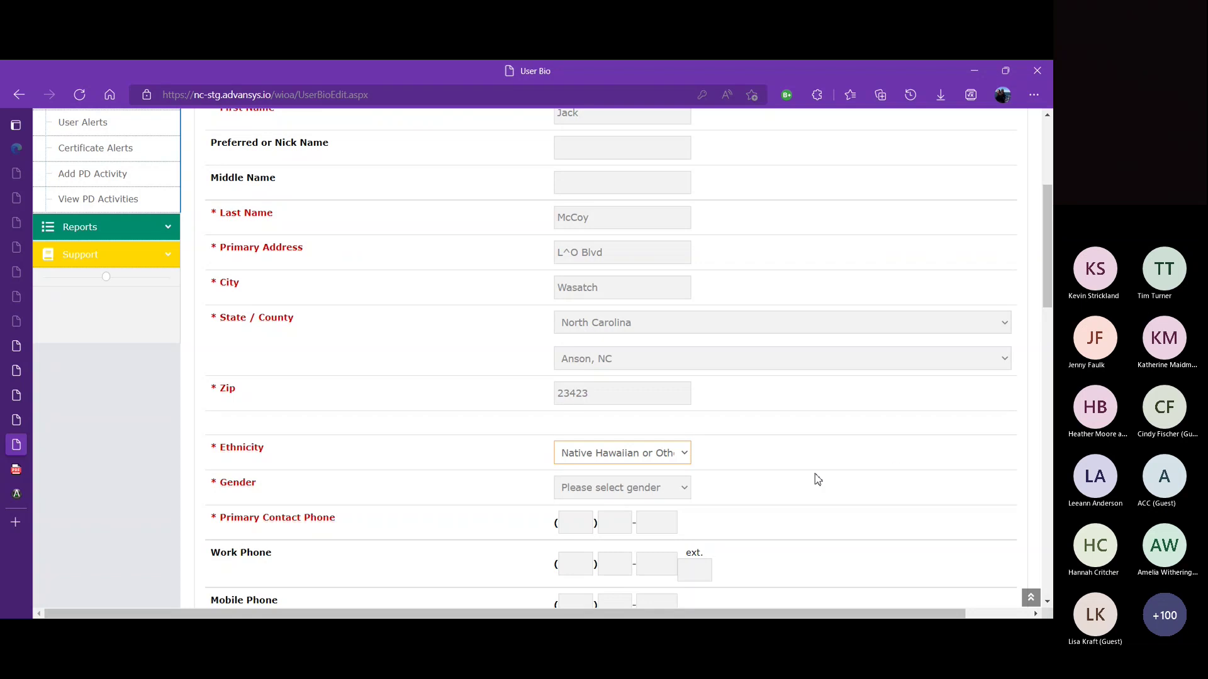
Step: Set gender to Male and enter the user's primary contact phone number
{"action": "left_click", "coordinate": [683, 492]}
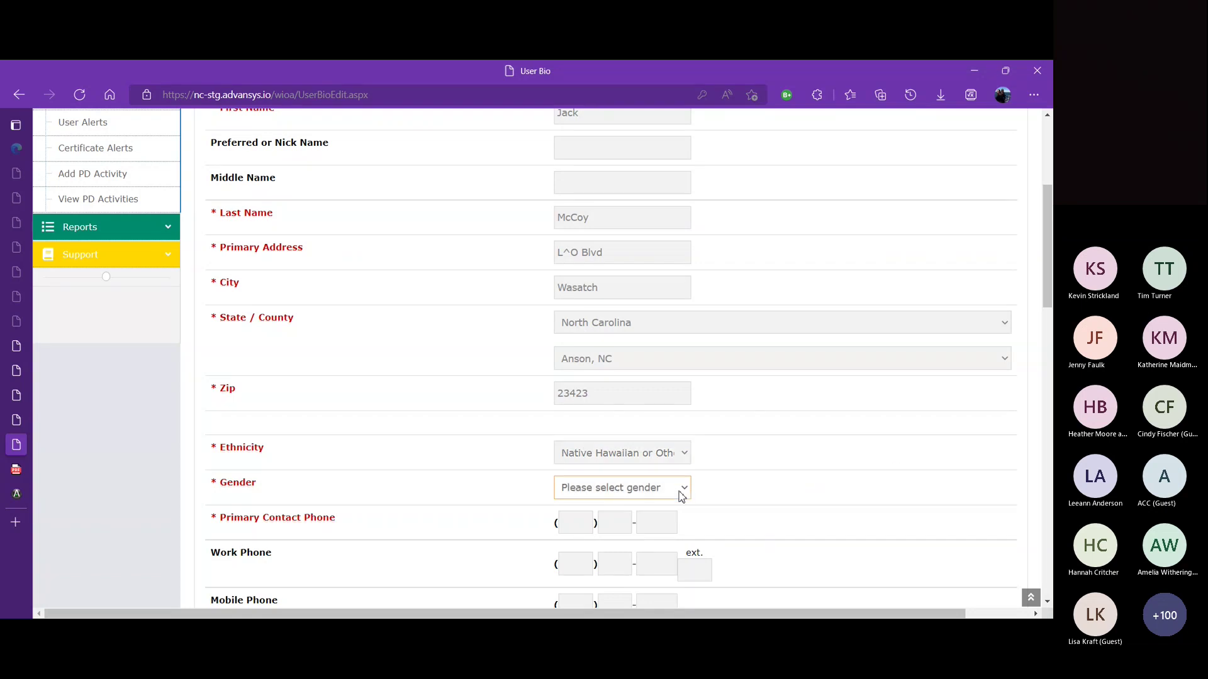
{"action": "left_click", "coordinate": [636, 534]}
{"action": "left_click", "coordinate": [654, 531]}
{"action": "left_click", "coordinate": [545, 528]}
{"action": "left_click", "coordinate": [569, 526]}
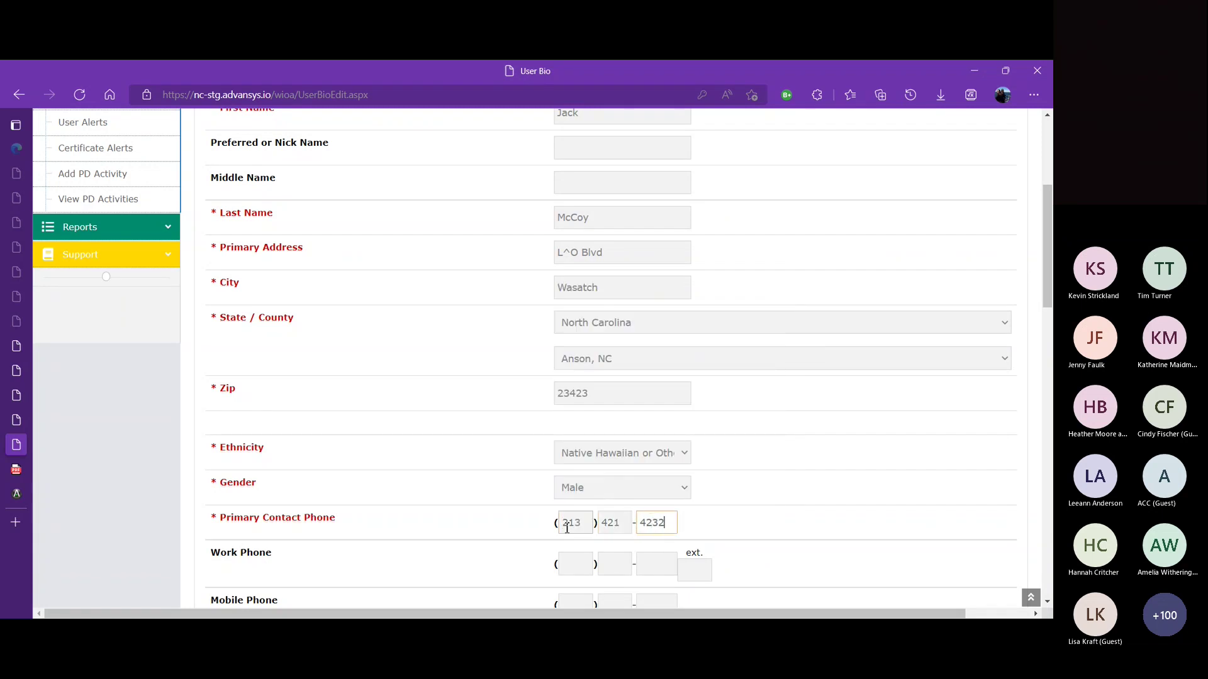
{"action": "left_click", "coordinate": [594, 532]}
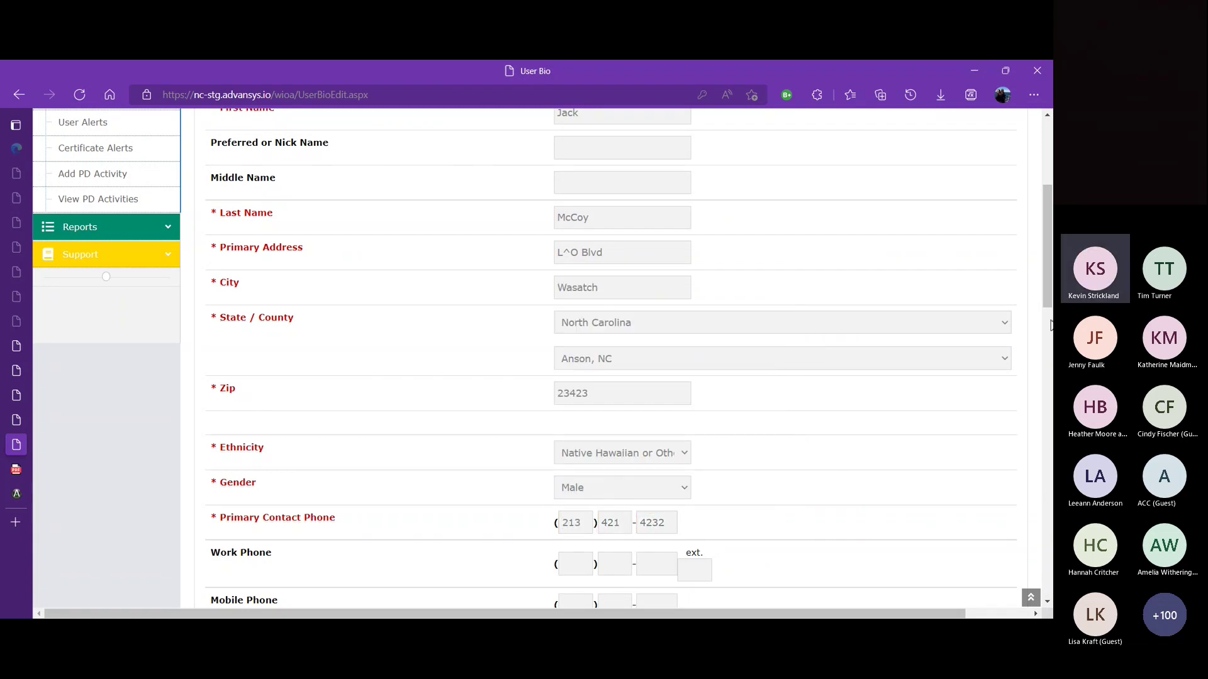
Step: Enter the user's e-mail address and tick Receive Email
{"action": "scroll", "coordinate": [1049, 339], "scroll_direction": "down", "scroll_amount": 3}
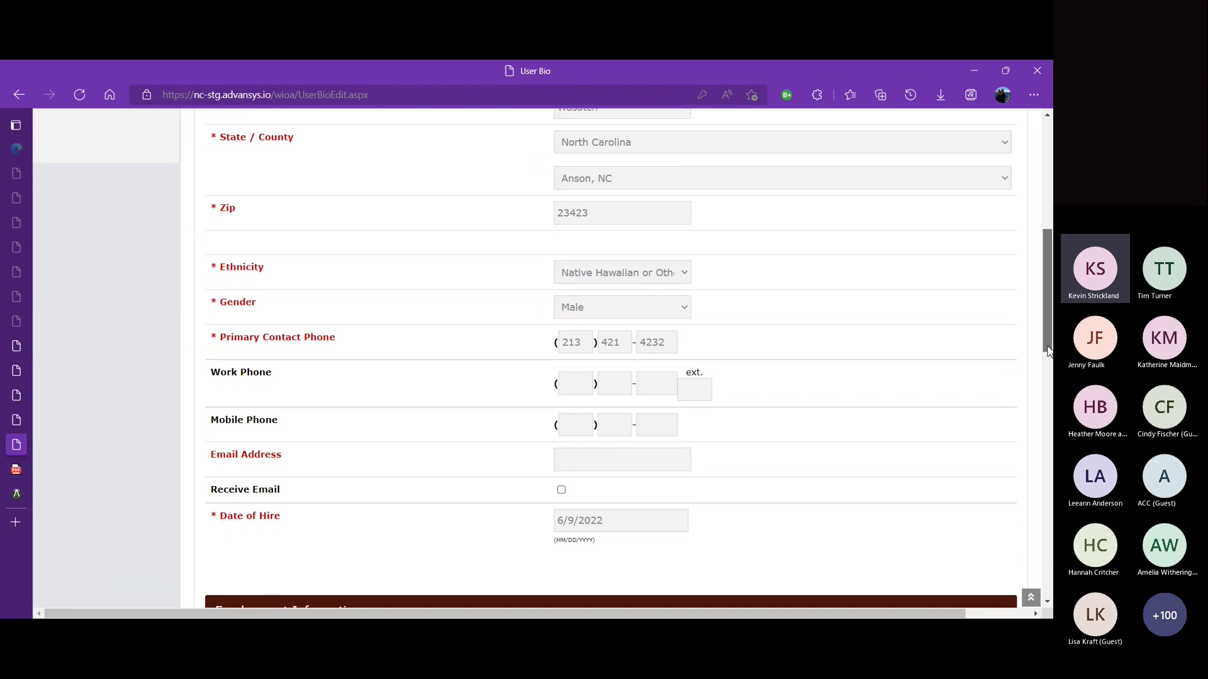
{"action": "left_click", "coordinate": [623, 464]}
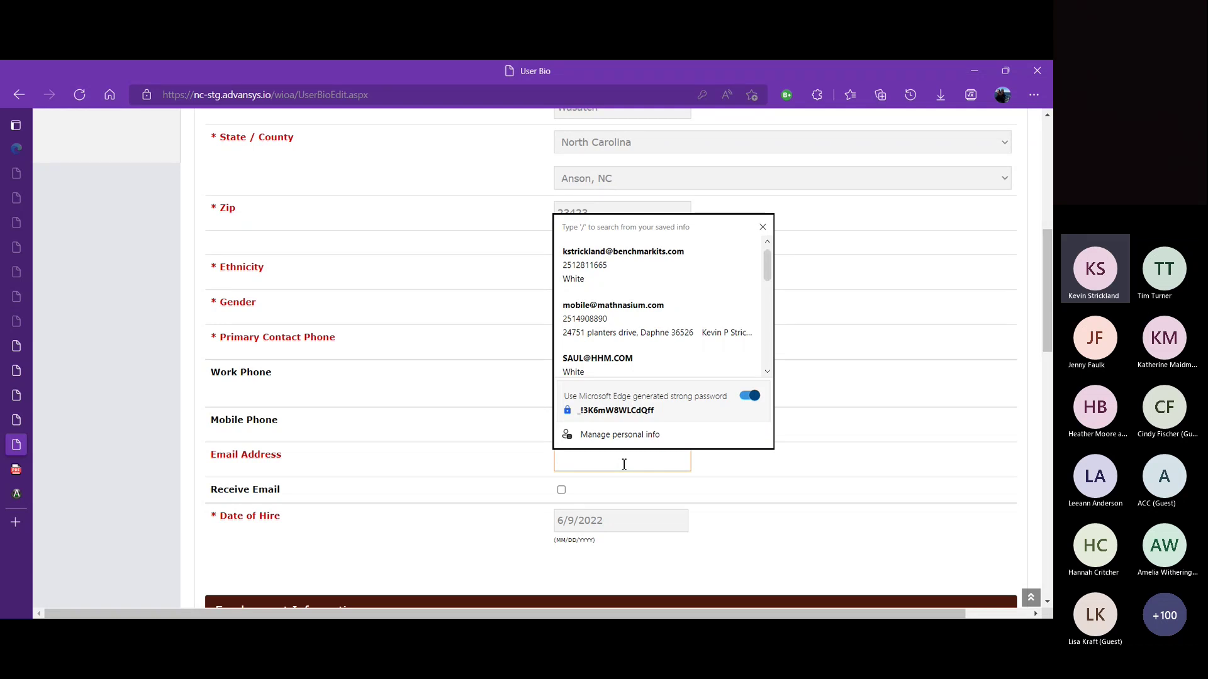
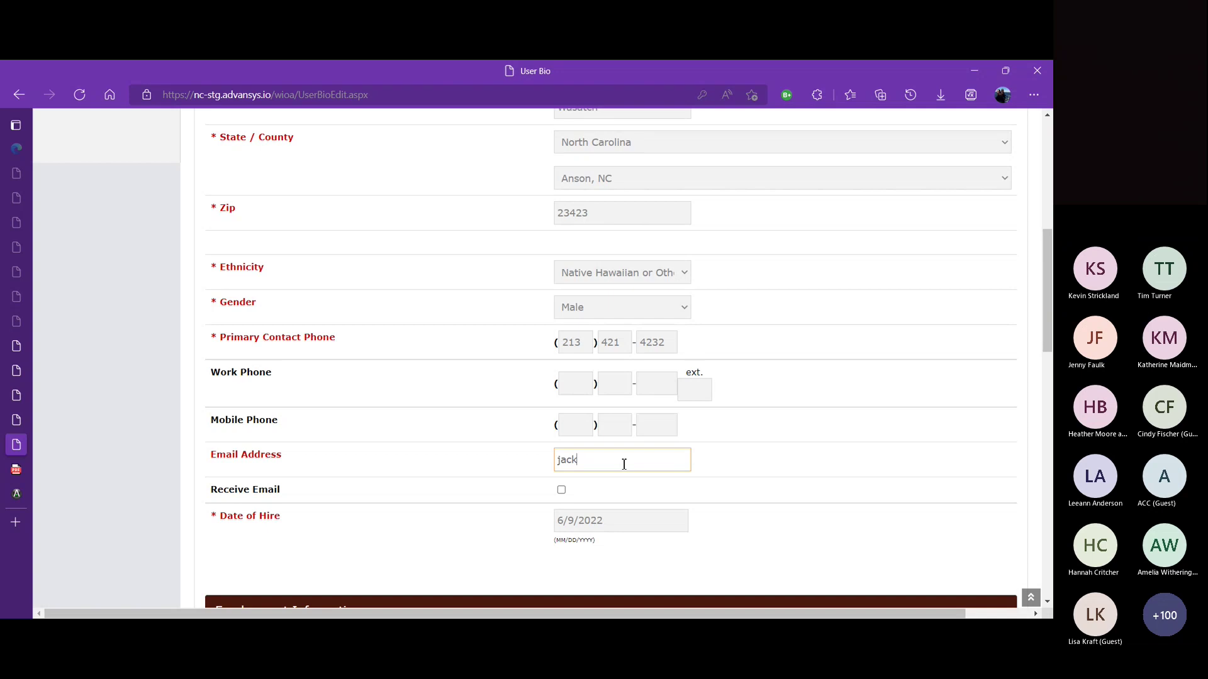
{"action": "left_click", "coordinate": [719, 497]}
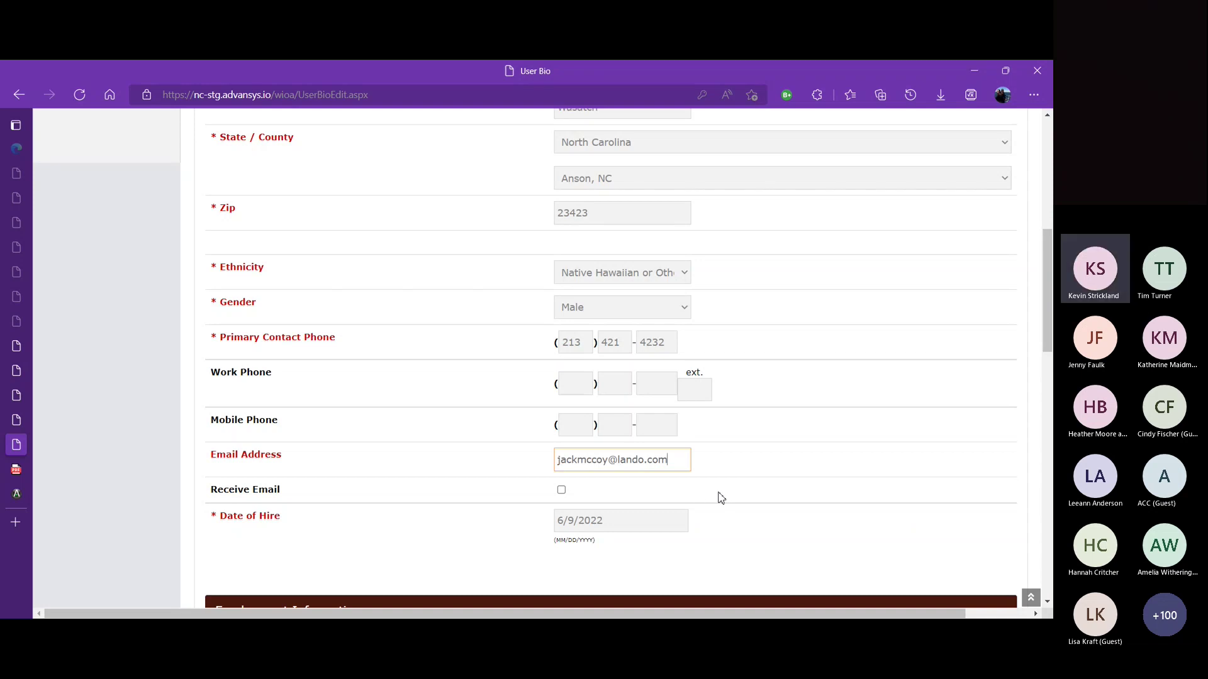
{"action": "left_click", "coordinate": [563, 492]}
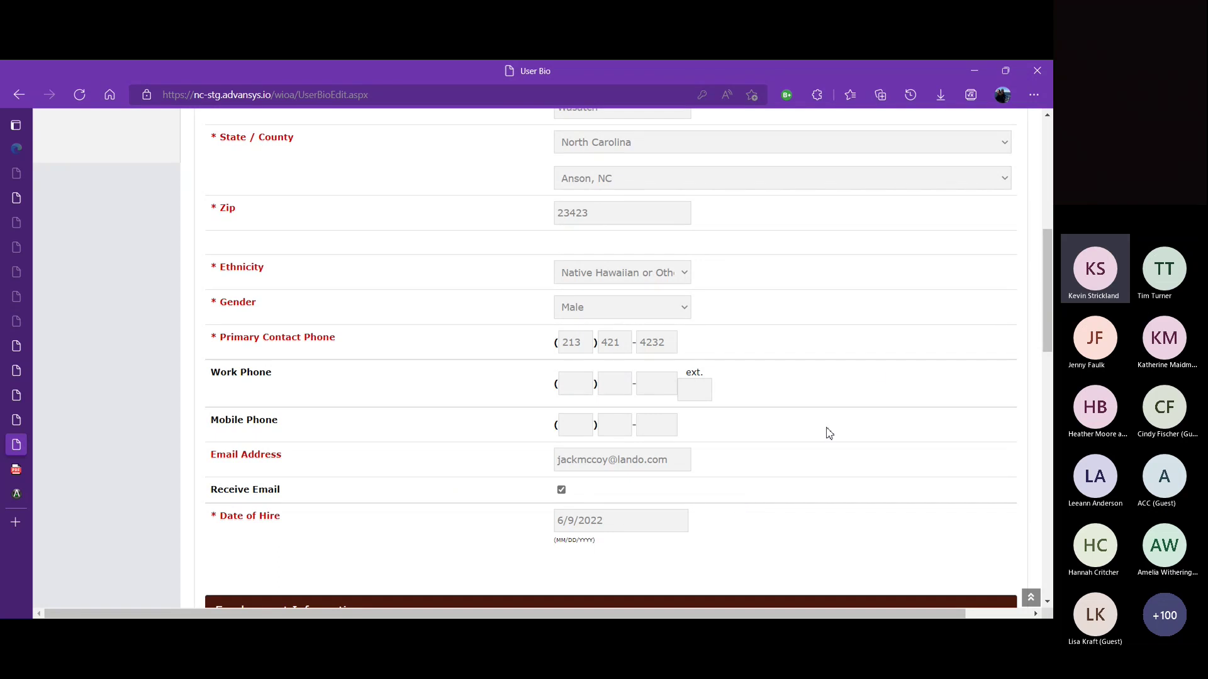
Step: Change the Date of Hire from 6/9/2022 to 6/9/2016
{"action": "left_click_drag", "start_coordinate": [1048, 321], "coordinate": [1048, 378]}
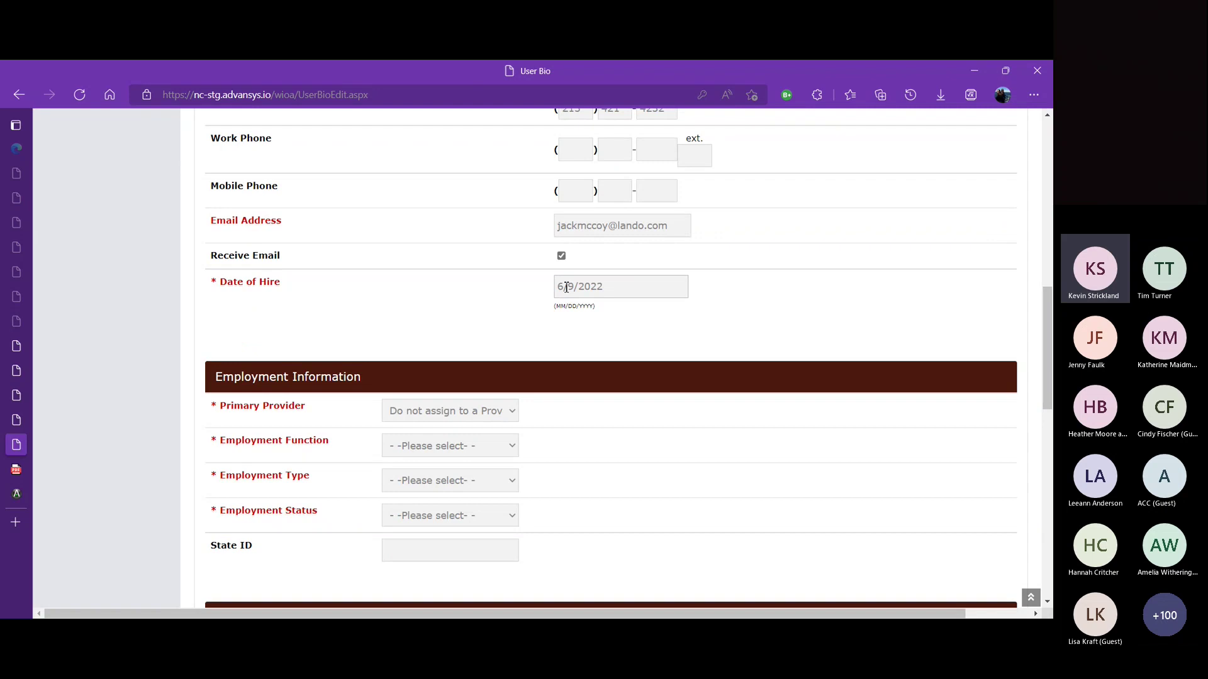
{"action": "left_click", "coordinate": [608, 287]}
{"action": "type", "text": "6/9/2016"}
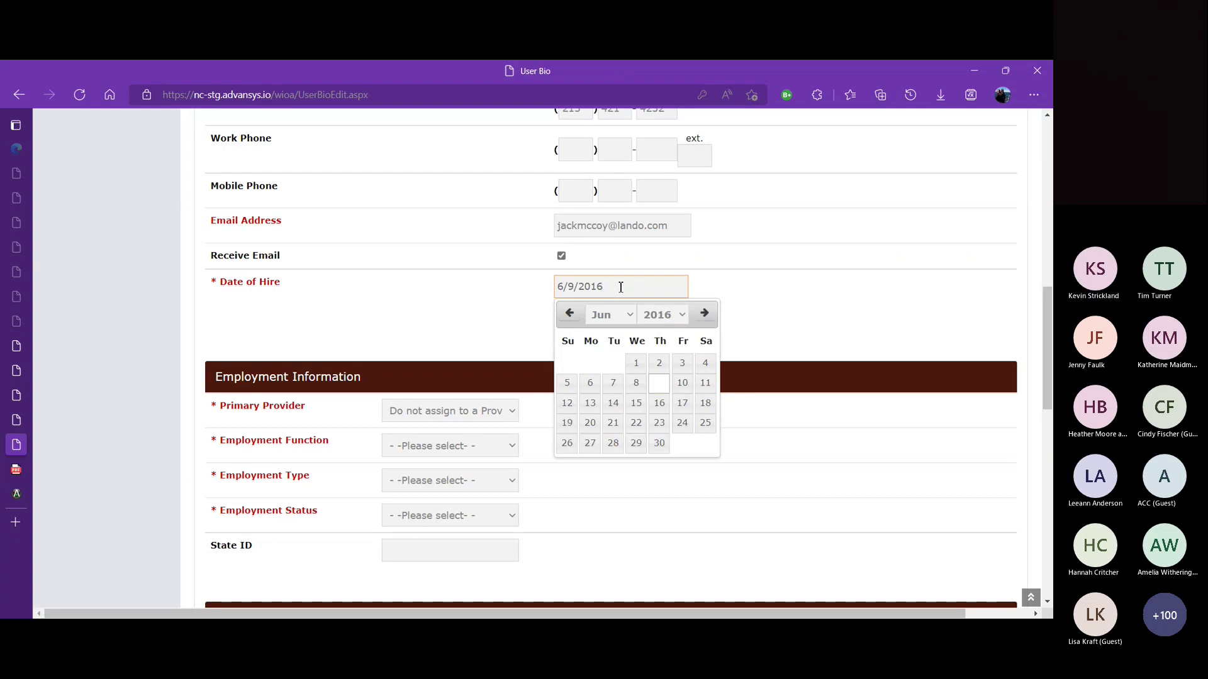
{"action": "left_click", "coordinate": [826, 273]}
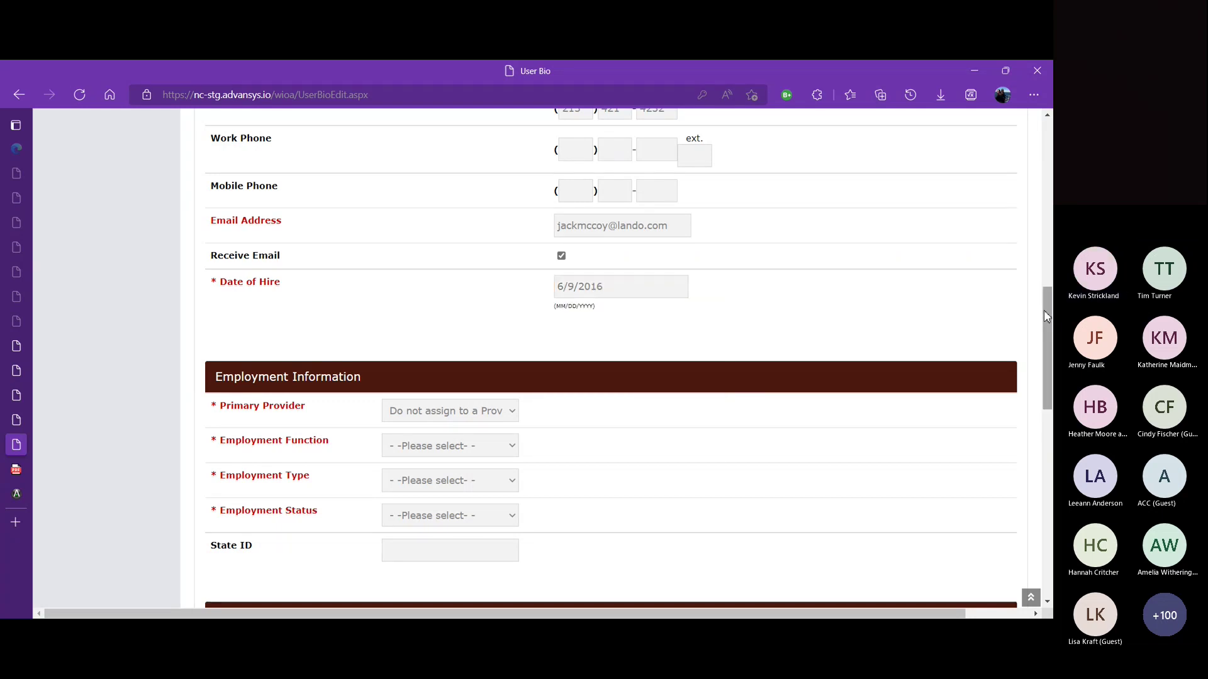
{"action": "scroll", "coordinate": [1025, 285], "scroll_direction": "up", "scroll_amount": 1}
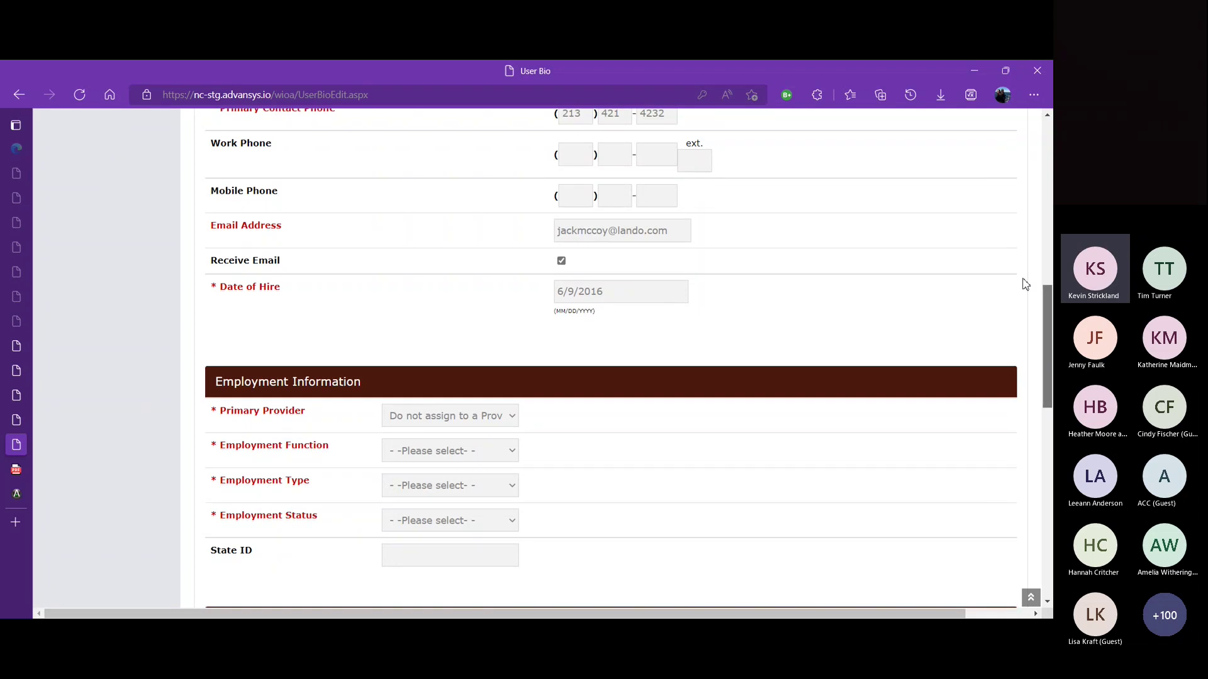
{"action": "scroll", "coordinate": [1025, 285], "scroll_direction": "up", "scroll_amount": 8}
{"action": "scroll", "coordinate": [995, 186], "scroll_direction": "down", "scroll_amount": 4}
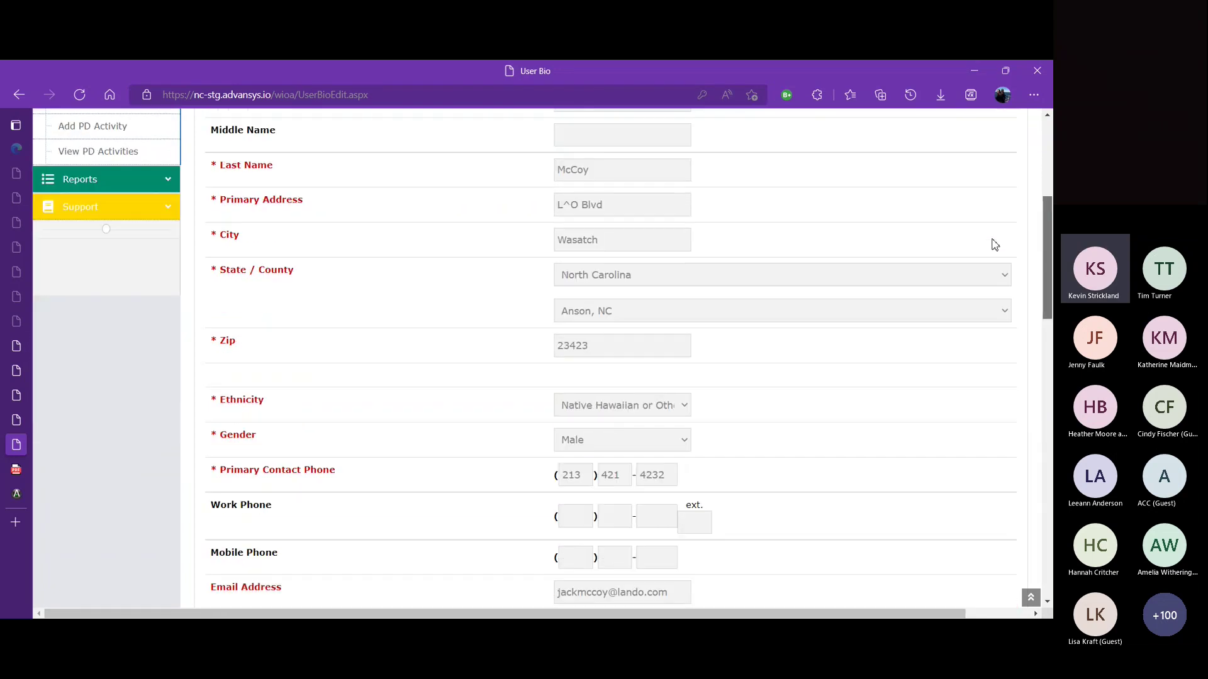
{"action": "scroll", "coordinate": [993, 278], "scroll_direction": "down", "scroll_amount": 6}
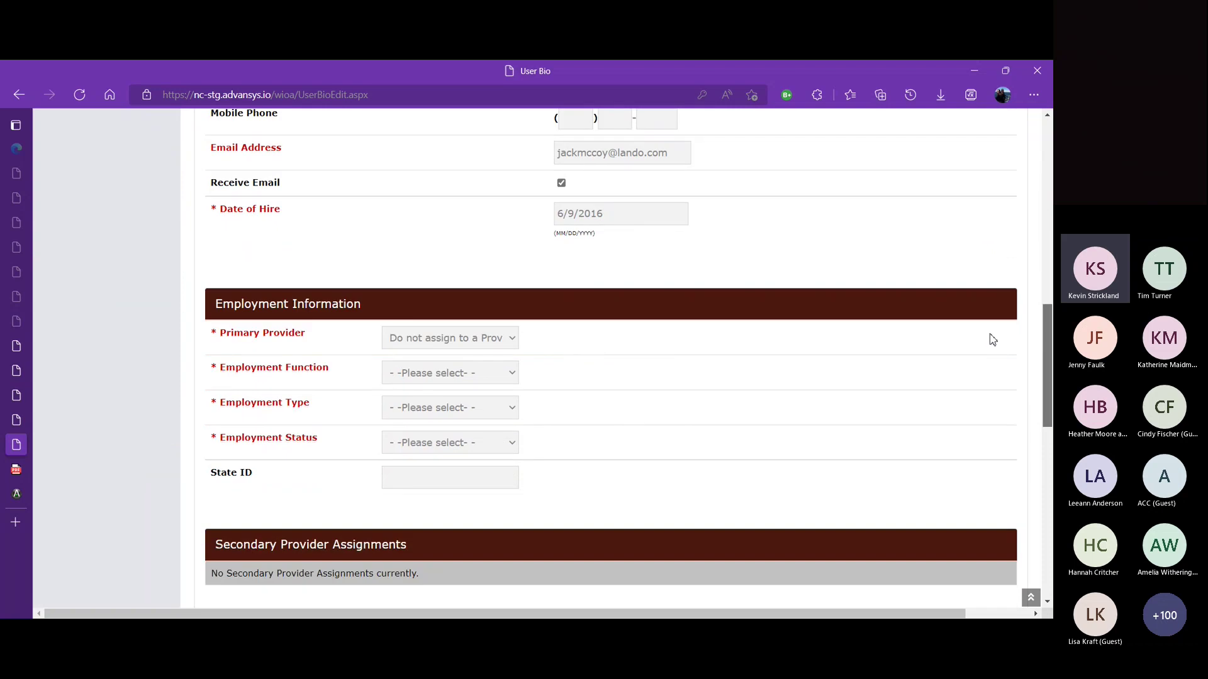
{"action": "scroll", "coordinate": [993, 345], "scroll_direction": "down", "scroll_amount": 1}
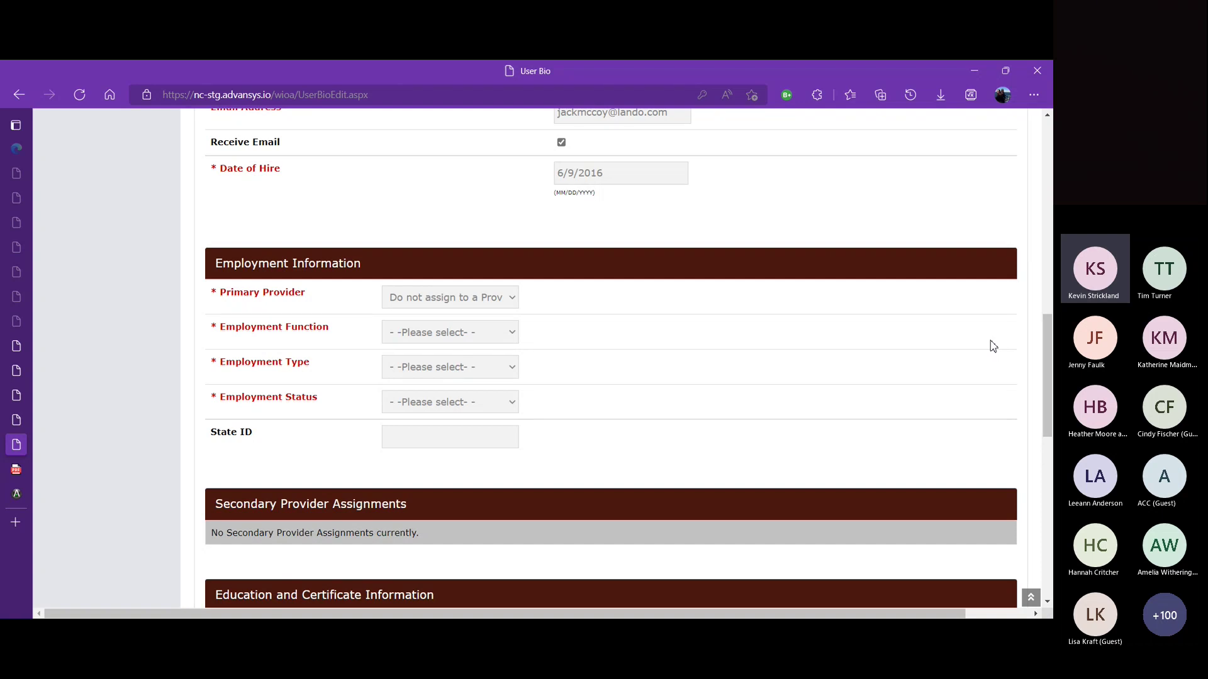
Step: Make Tecumseh Adult Ed the Primary Provider and step through the Employment Function options
{"action": "left_click", "coordinate": [513, 302]}
{"action": "left_click", "coordinate": [488, 340]}
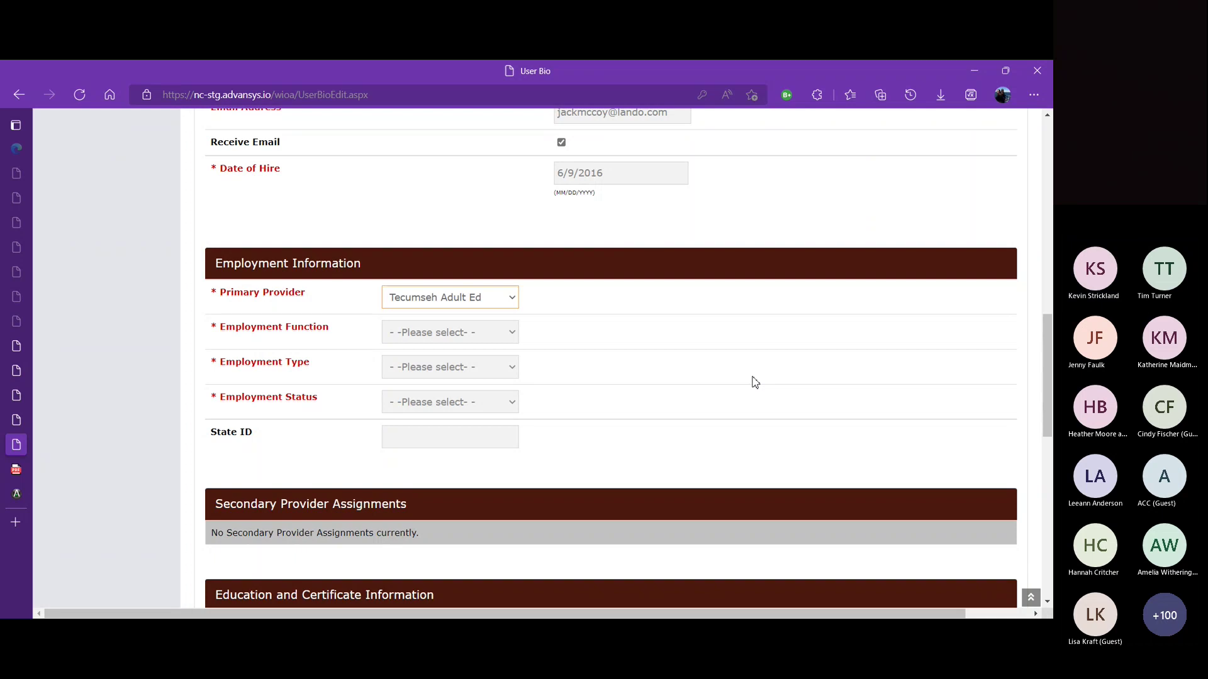
{"action": "left_click", "coordinate": [514, 333]}
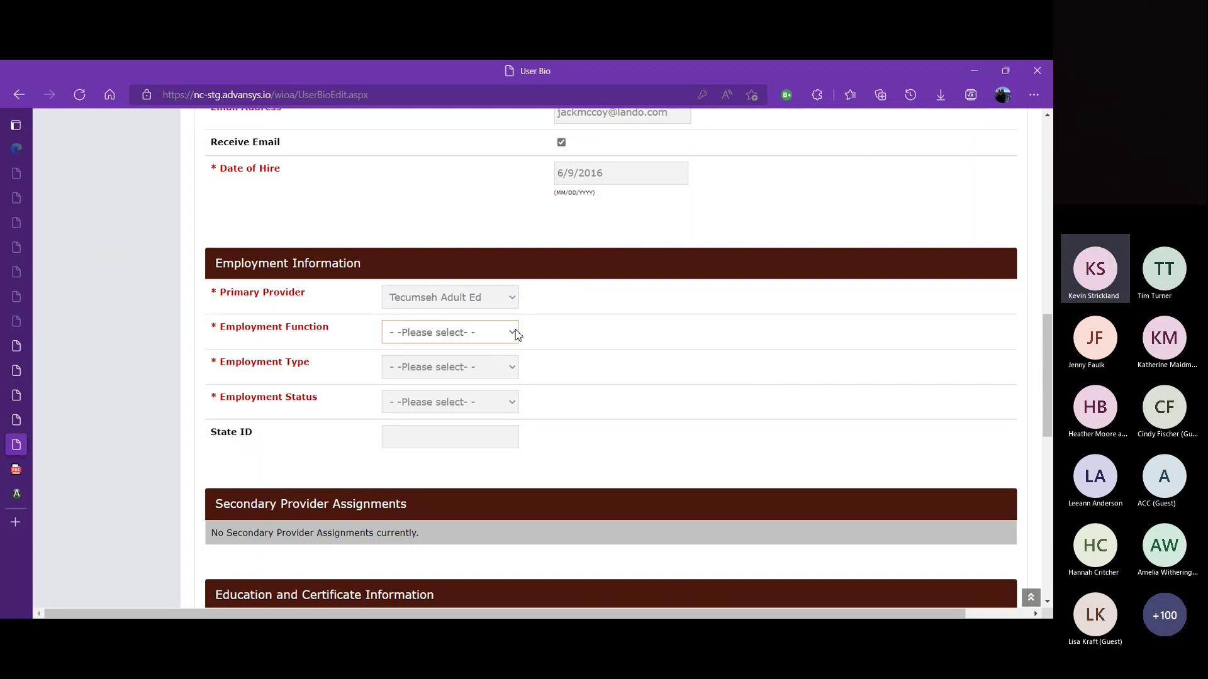
{"action": "key", "text": "Down"}
{"action": "key", "text": "Down"}
{"action": "key", "text": "Down"}
{"action": "key", "text": "Down"}
{"action": "key", "text": "Down"}
{"action": "key", "text": "Down"}
{"action": "key", "text": "Down"}
{"action": "key", "text": "Up"}
{"action": "key", "text": "Up"}
{"action": "key", "text": "Up"}
{"action": "key", "text": "Up"}
{"action": "key", "text": "Up"}
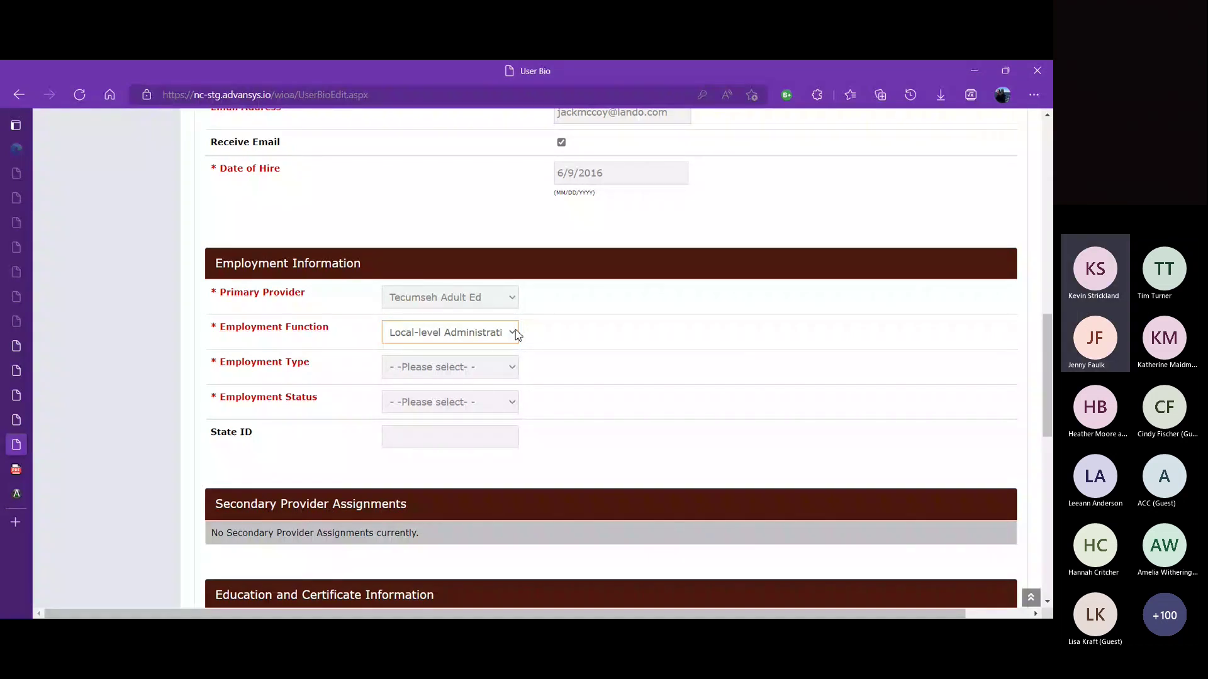
{"action": "key", "text": "Down"}
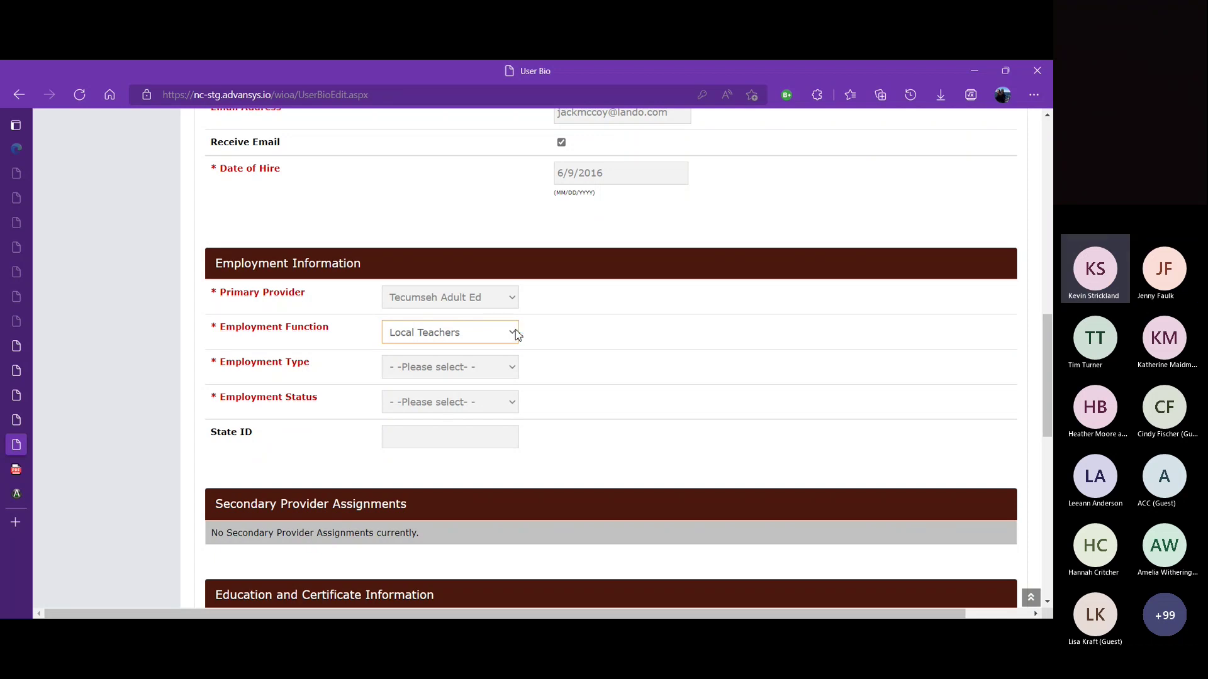
{"action": "key", "text": "Down"}
{"action": "key", "text": "Down"}
{"action": "key", "text": "Up"}
{"action": "key", "text": "Up"}
{"action": "key", "text": "Up"}
{"action": "key", "text": "Up"}
{"action": "key", "text": "Up"}
{"action": "key", "text": "Up"}
{"action": "key", "text": "Up"}
{"action": "key", "text": "Up"}
Step: Set Employment Function to Local-level Administration, Employment Type Paid, Employment Status Part Time; leave State ID blank
{"action": "left_click", "coordinate": [423, 378]}
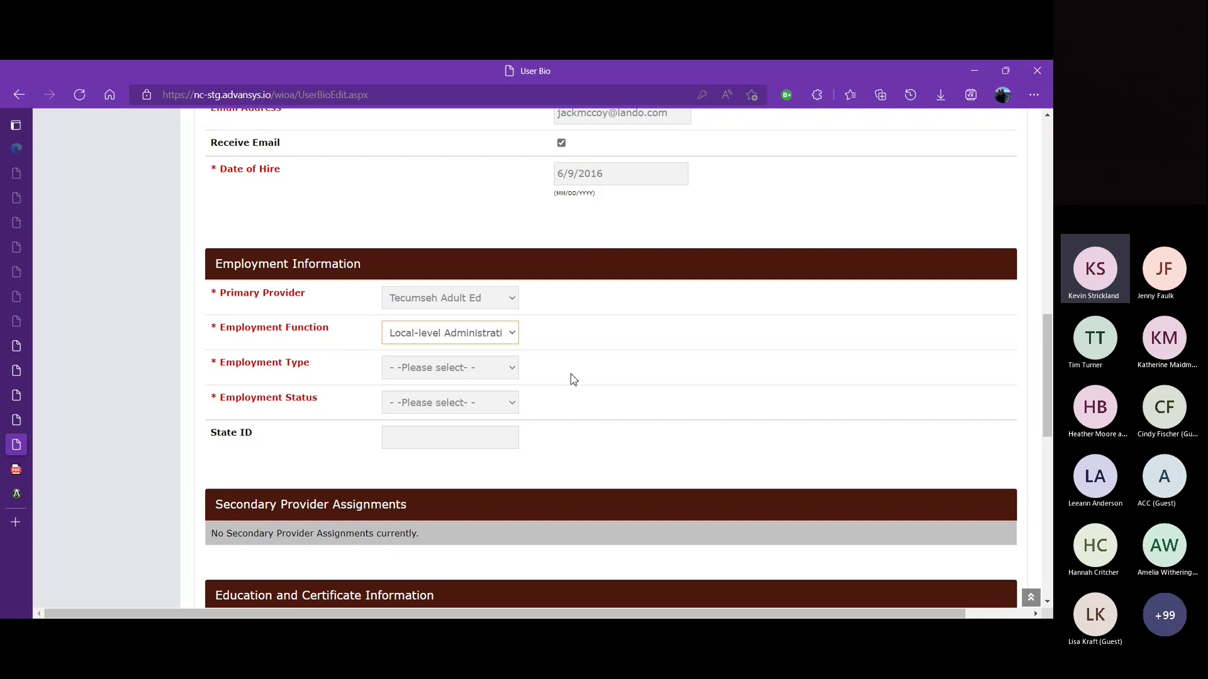
{"action": "left_click", "coordinate": [525, 372]}
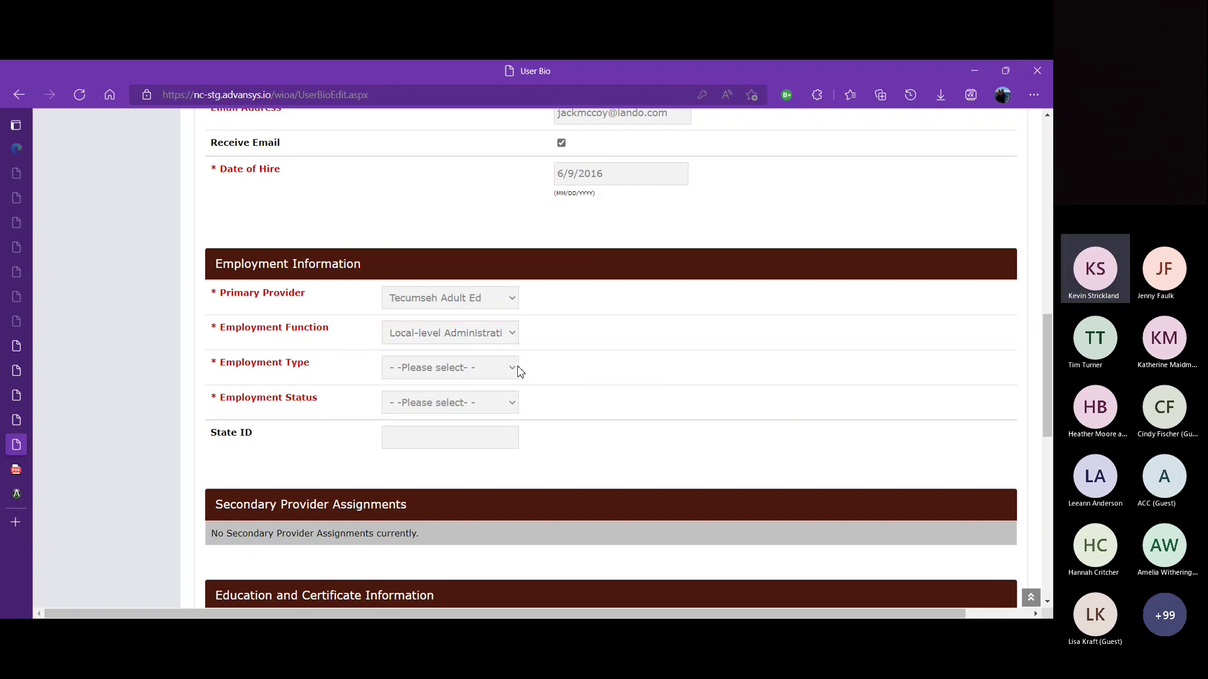
{"action": "left_click", "coordinate": [510, 372]}
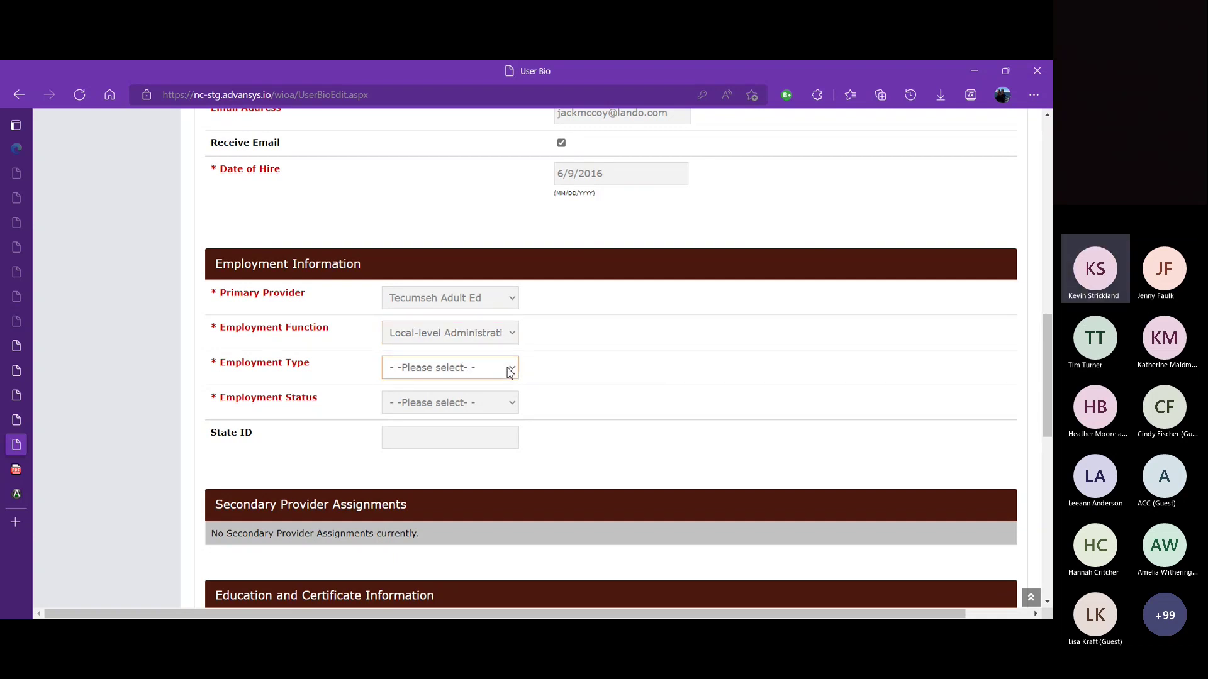
{"action": "left_click", "coordinate": [497, 407]}
{"action": "left_click", "coordinate": [517, 406]}
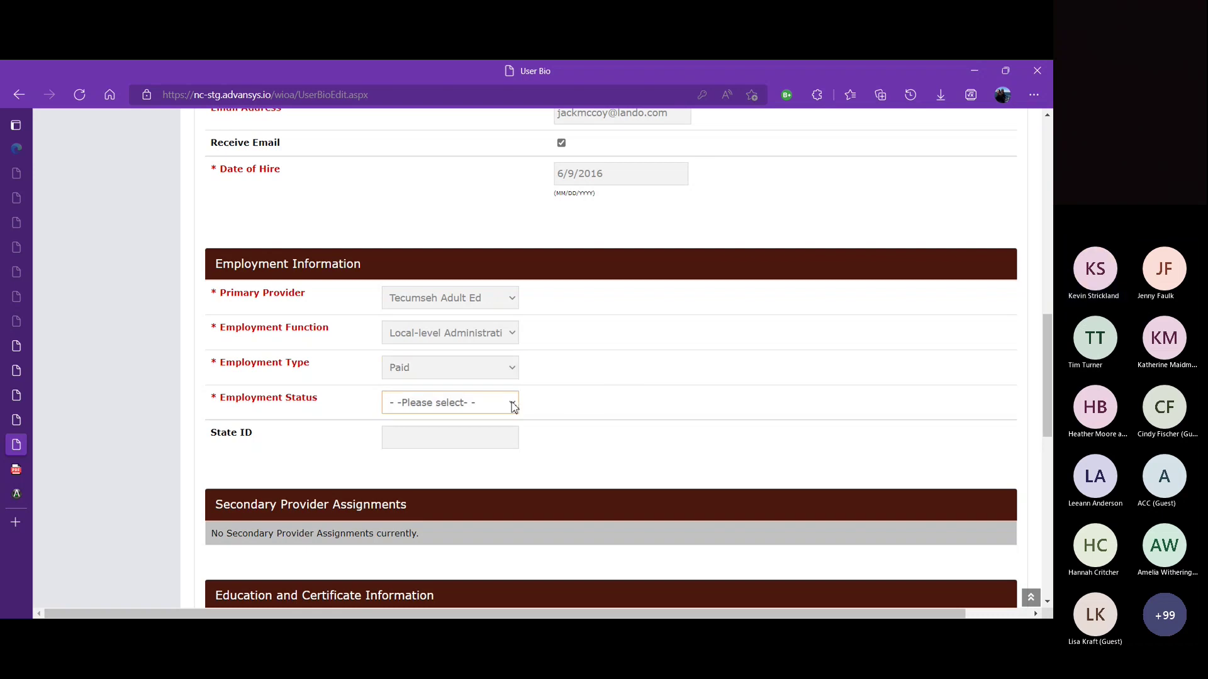
{"action": "left_click", "coordinate": [476, 450]}
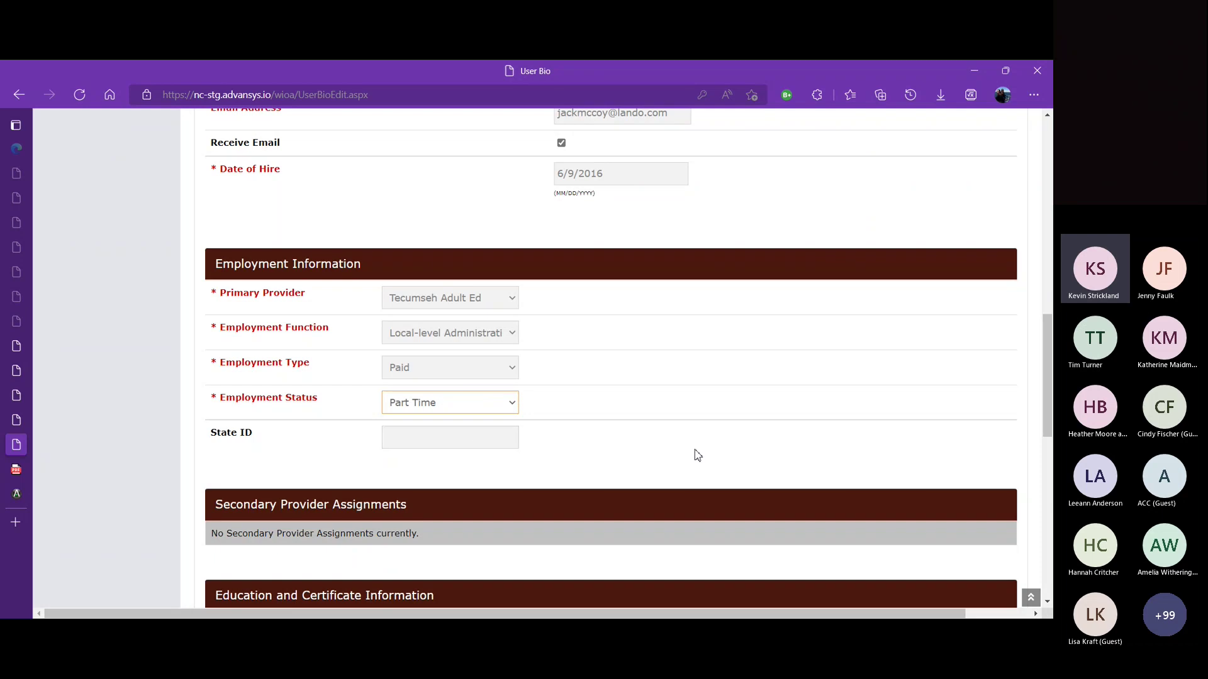
{"action": "left_click", "coordinate": [486, 438]}
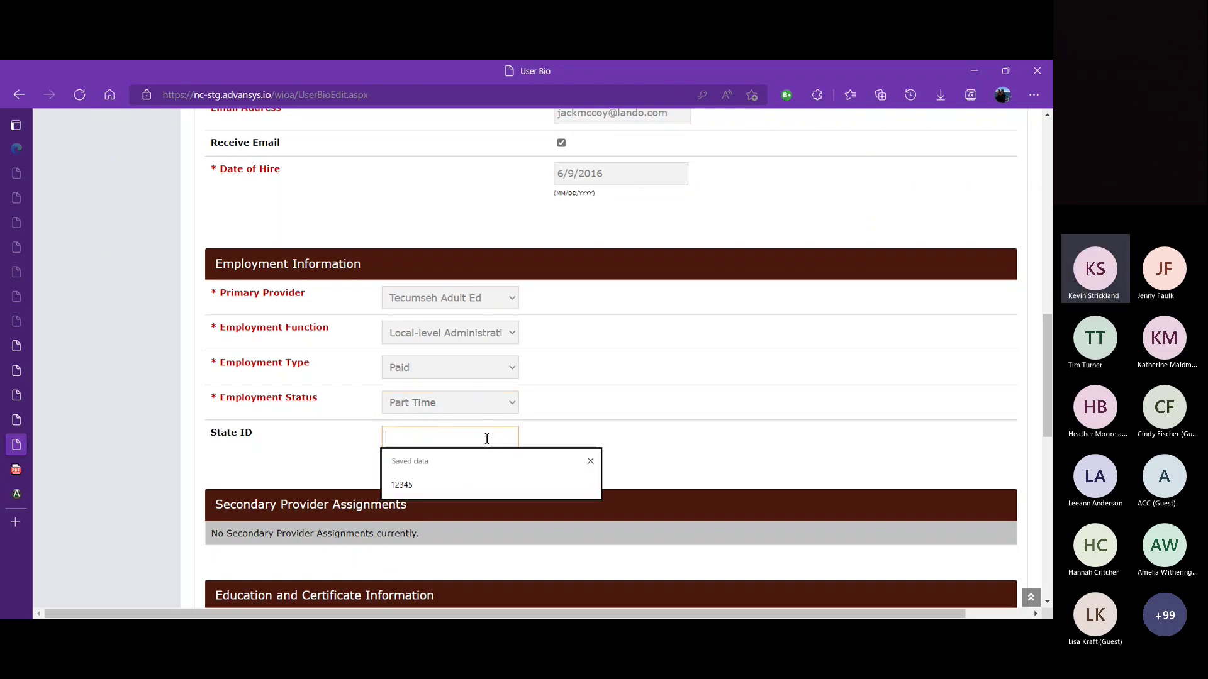
{"action": "left_click", "coordinate": [730, 437]}
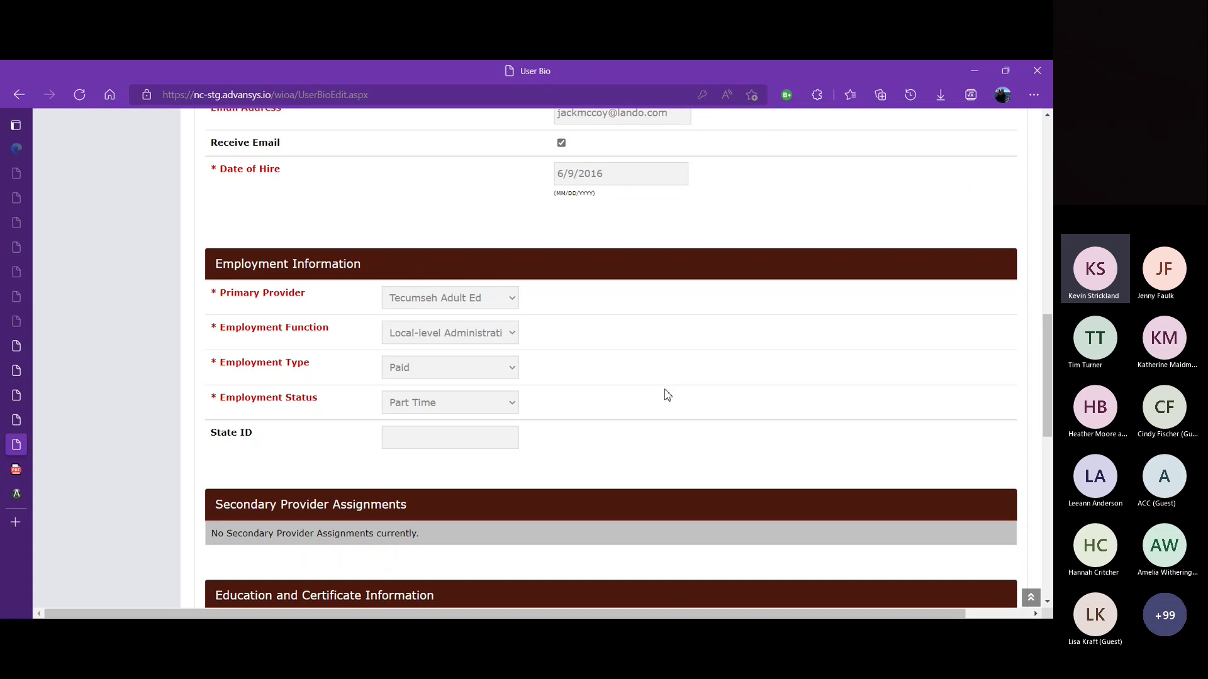
{"action": "left_click_drag", "start_coordinate": [1047, 339], "coordinate": [1049, 445]}
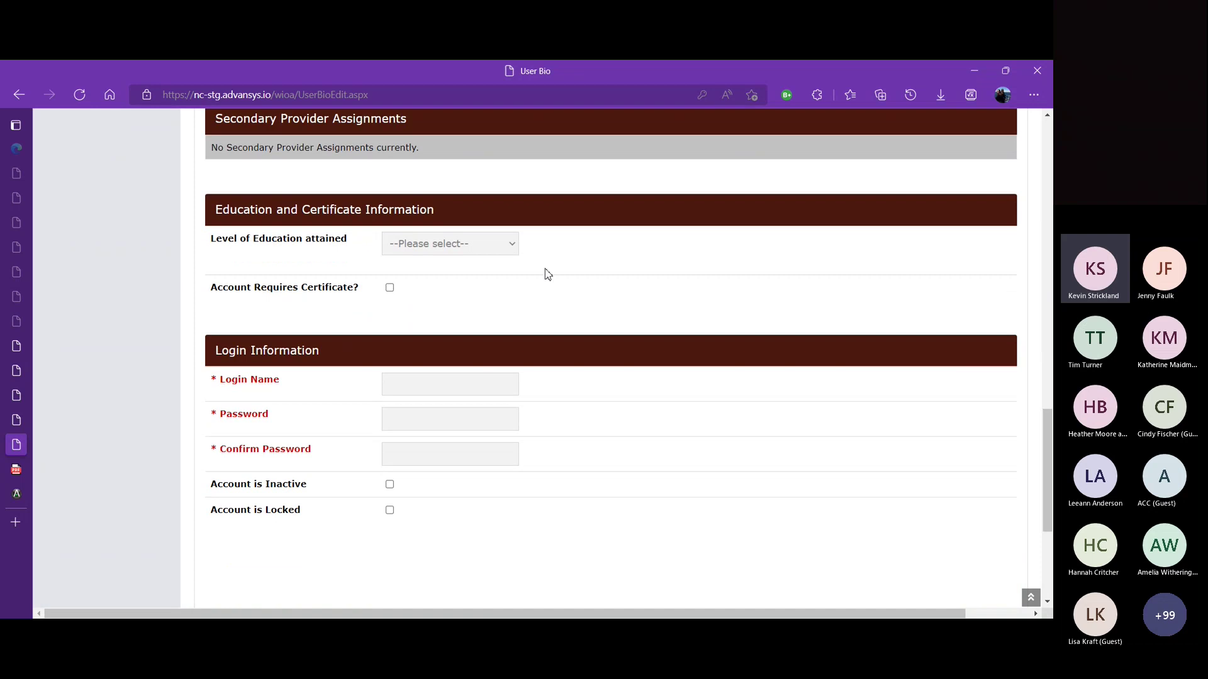
Step: Choose Associates in the Level of Education attained dropdown
{"action": "left_click", "coordinate": [505, 246]}
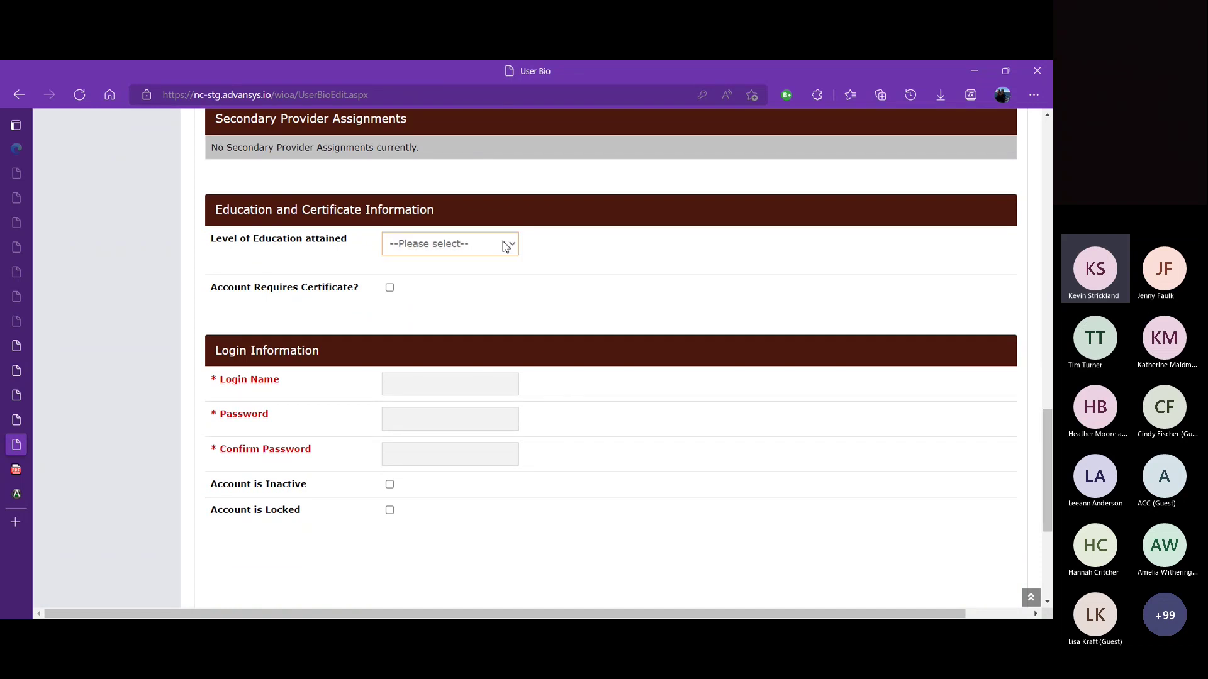
{"action": "left_click", "coordinate": [425, 293]}
Step: Enter the new user's login name and password, then reveal the password to check it
{"action": "left_click", "coordinate": [419, 386]}
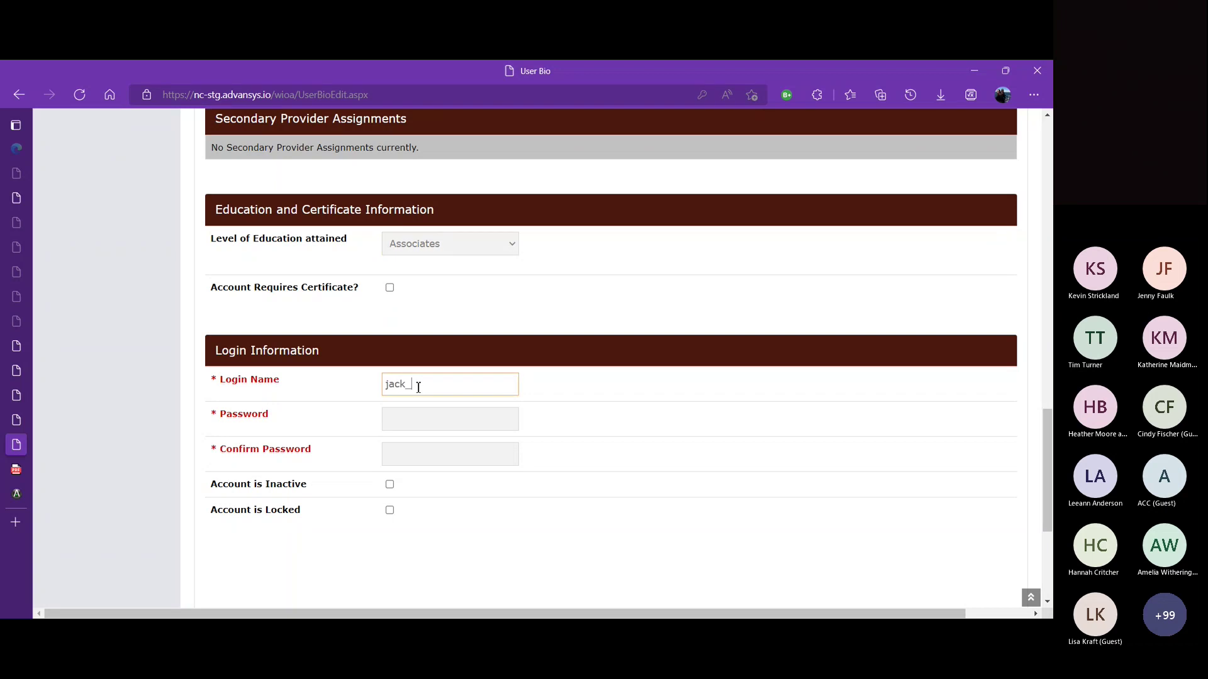
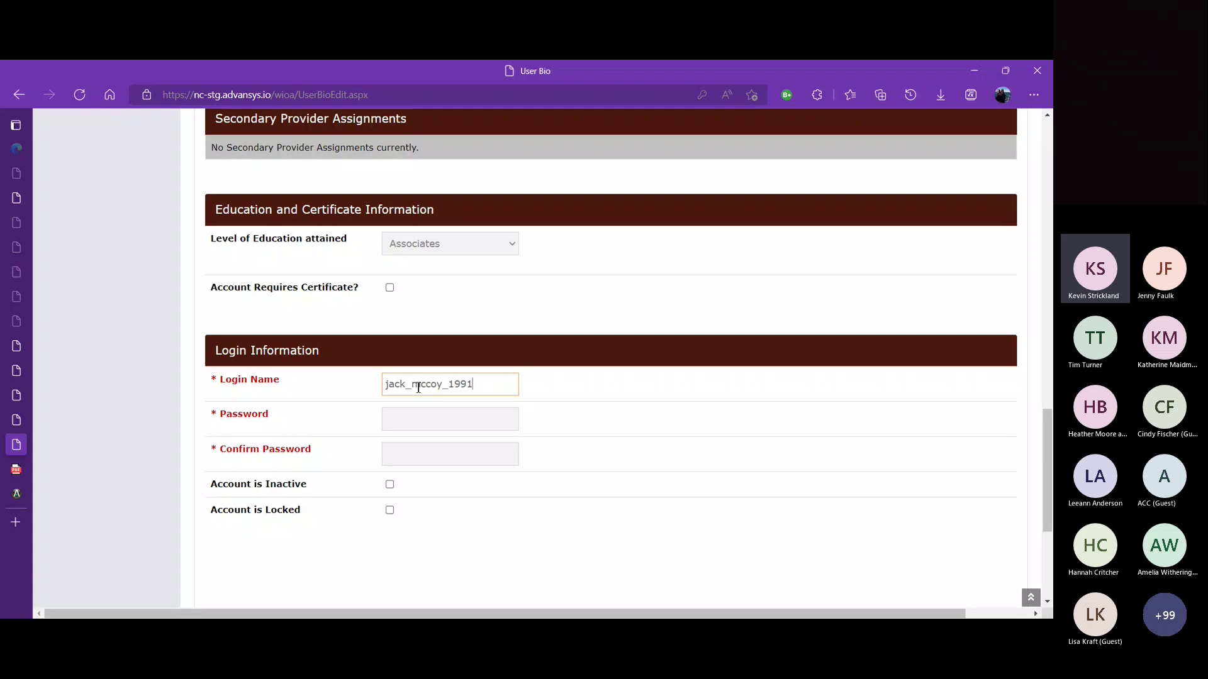
{"action": "left_click", "coordinate": [419, 421]}
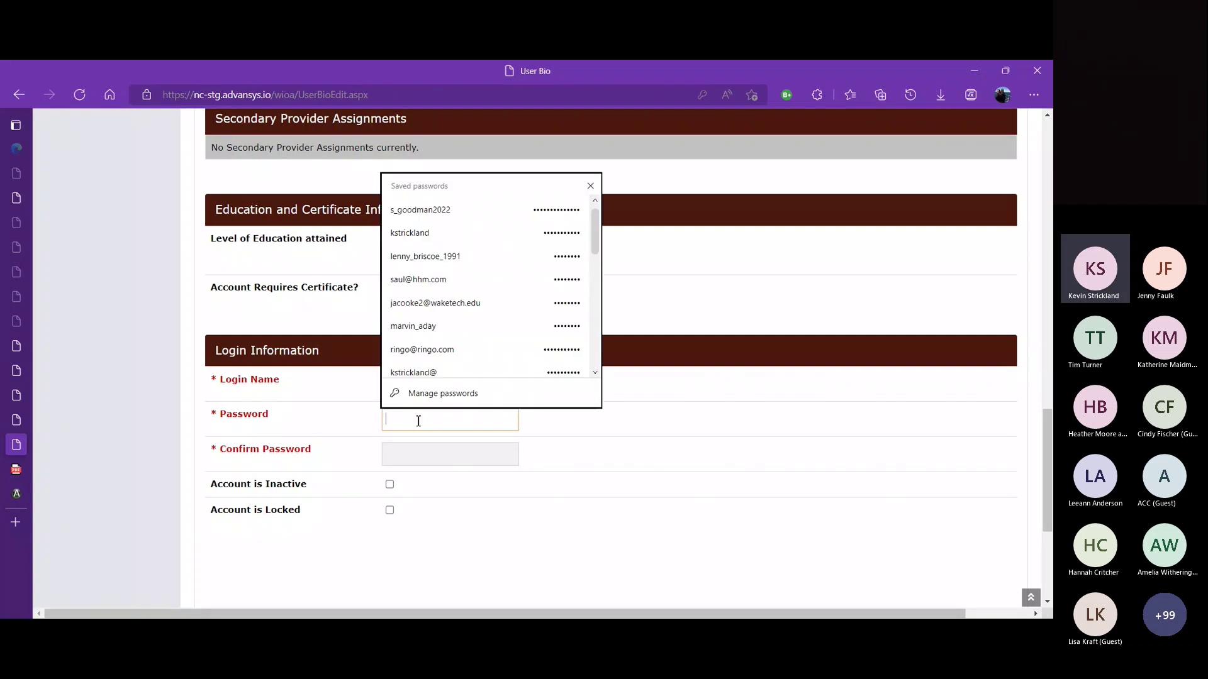
{"action": "left_click", "coordinate": [733, 426]}
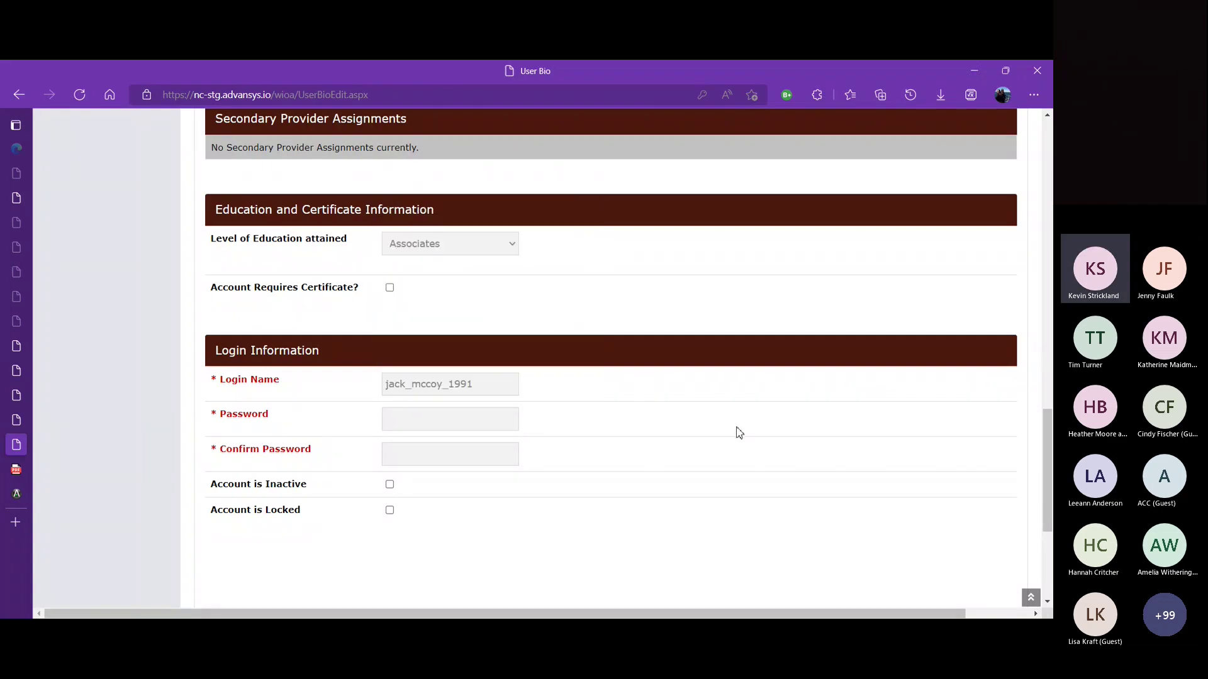
{"action": "left_click", "coordinate": [506, 419]}
{"action": "type", "text": "••••••"}
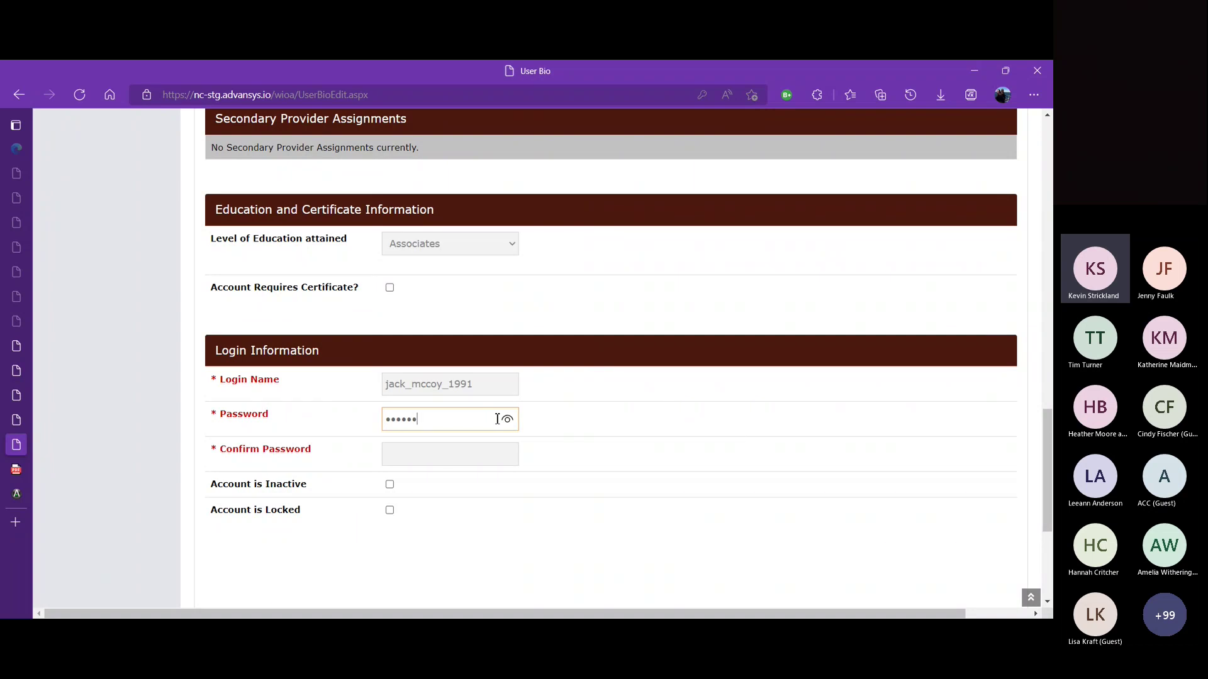
{"action": "key", "text": "BackSpace"}
{"action": "key", "text": "BackSpace"}
{"action": "key", "text": "BackSpace"}
{"action": "key", "text": "BackSpace"}
{"action": "key", "text": "BackSpace"}
{"action": "key", "text": "BackSpace"}
{"action": "type", "text": "••••••••"}
{"action": "left_click", "coordinate": [508, 421]}
Step: Type the matching password confirmation and leave the field so no warning shows
{"action": "left_click", "coordinate": [452, 455]}
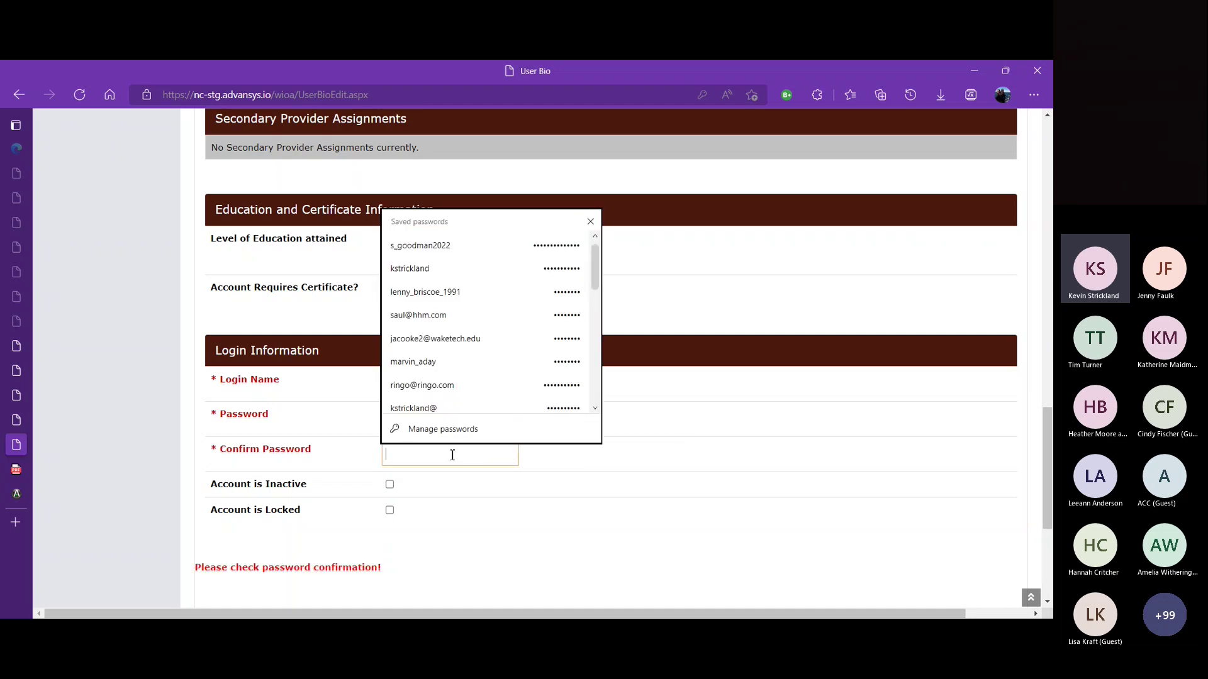
{"action": "type", "text": "changeme"}
{"action": "left_click", "coordinate": [573, 514]}
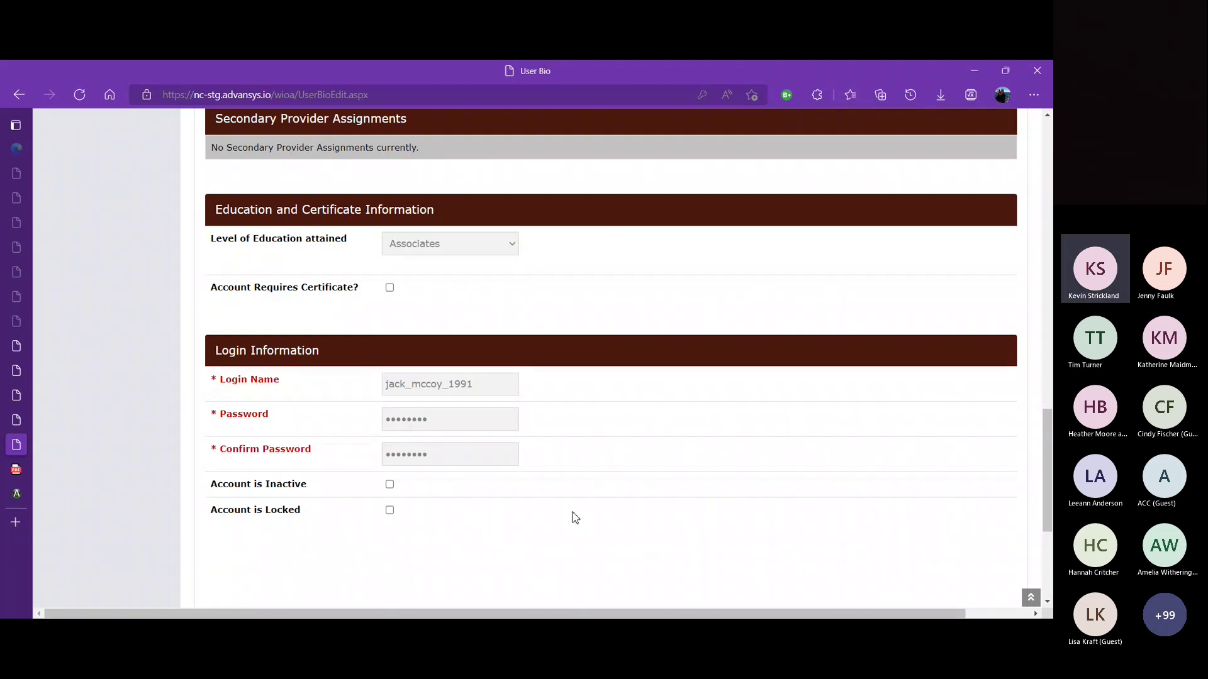
Step: Submit the new user's bio with 'Enter New User Bio and continue >>' to reach User Roles
{"action": "scroll", "coordinate": [1050, 468], "scroll_direction": "down", "scroll_amount": 2}
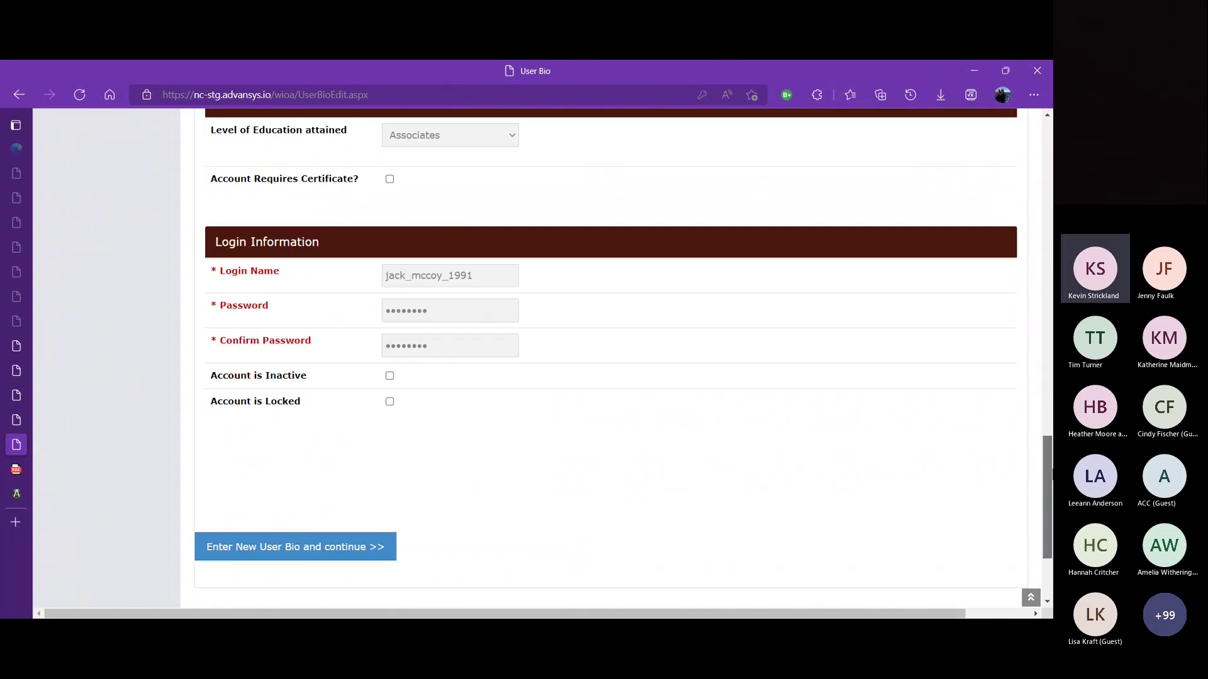
{"action": "scroll", "coordinate": [1047, 478], "scroll_direction": "down", "scroll_amount": 1}
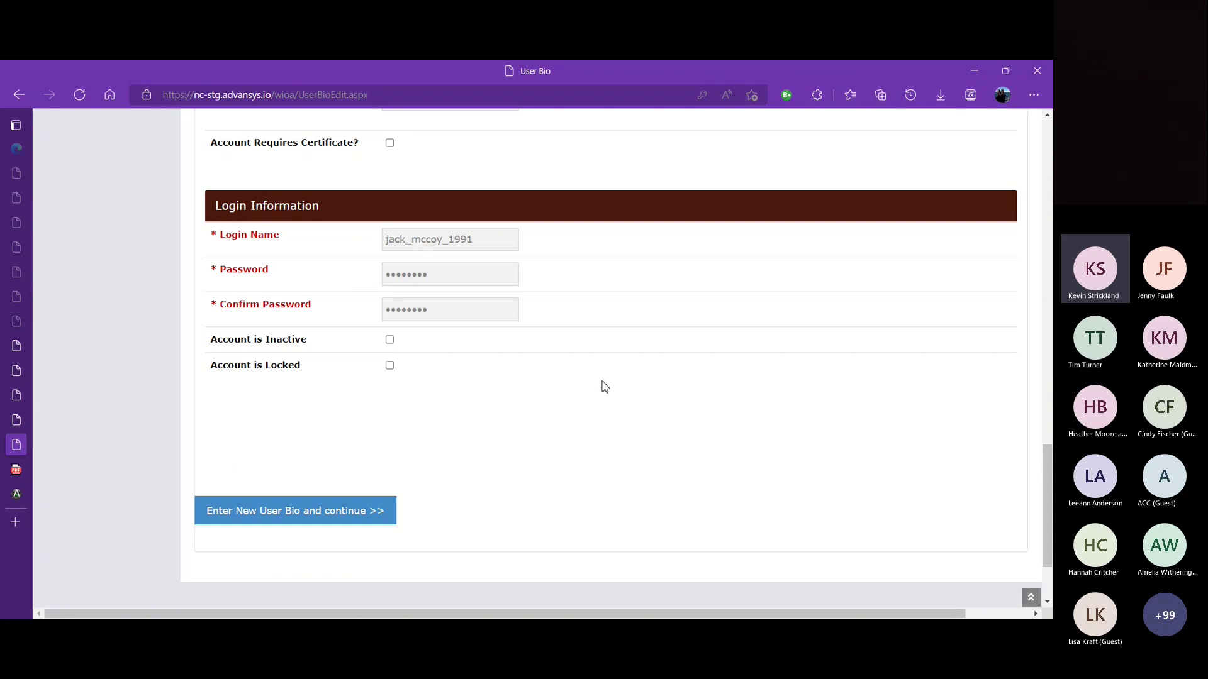
{"action": "left_click", "coordinate": [323, 511]}
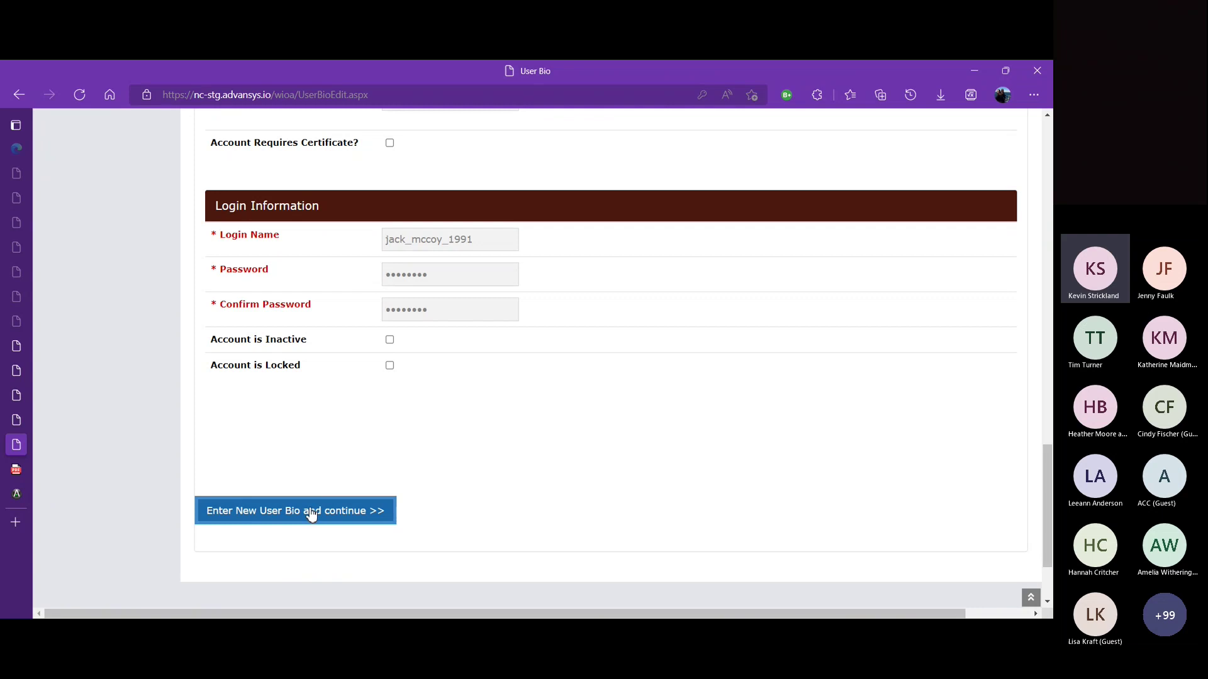
{"action": "left_click", "coordinate": [311, 514]}
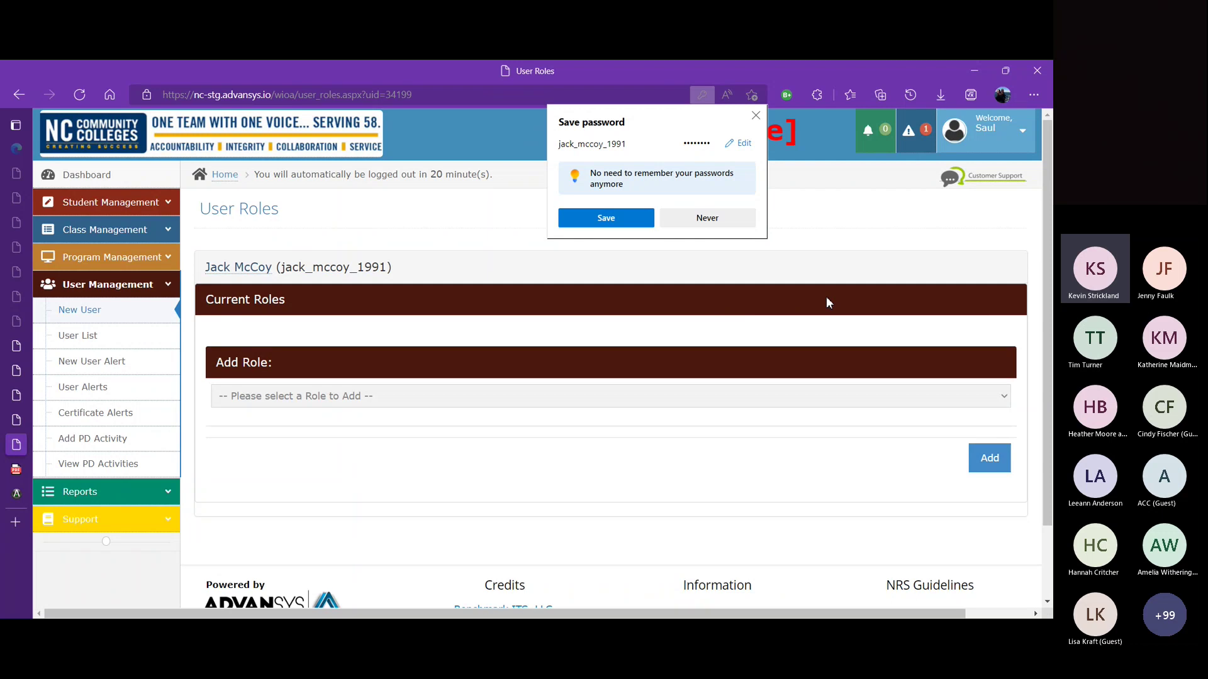
Step: Decline the browser's offer to save the new login's password
{"action": "left_click", "coordinate": [707, 220]}
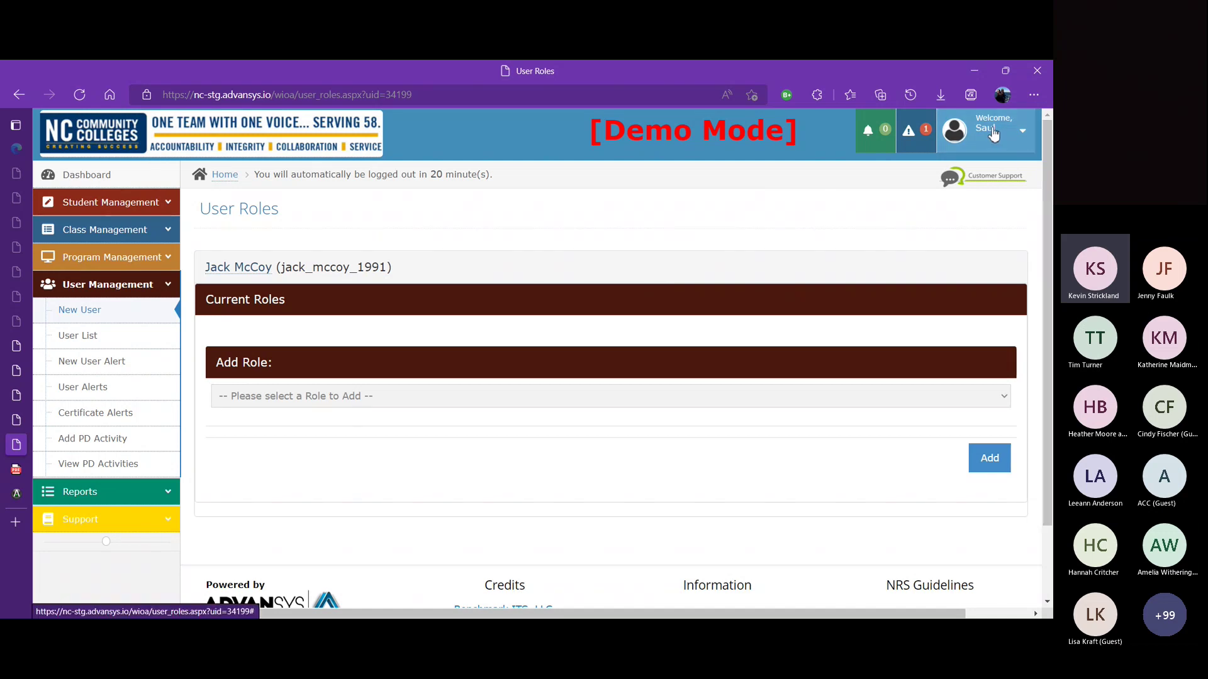
Step: Log out of the administrator account and sign in with the new user's login name and password
{"action": "left_click", "coordinate": [1024, 134]}
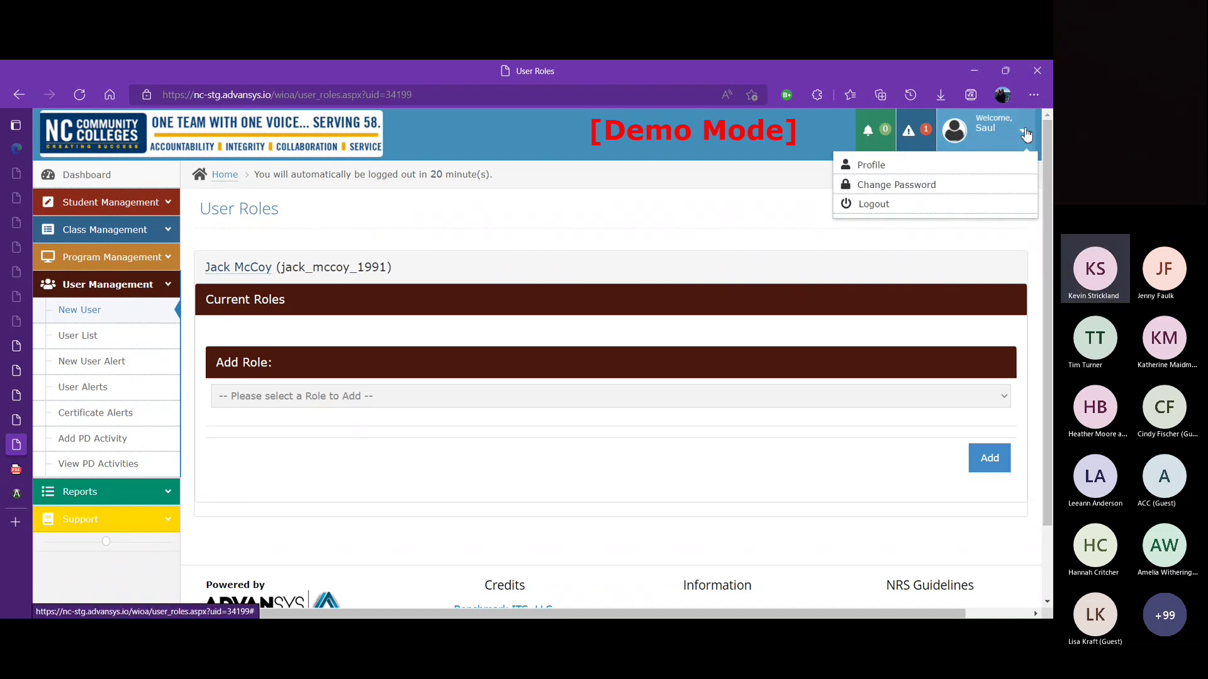
{"action": "left_click", "coordinate": [943, 208]}
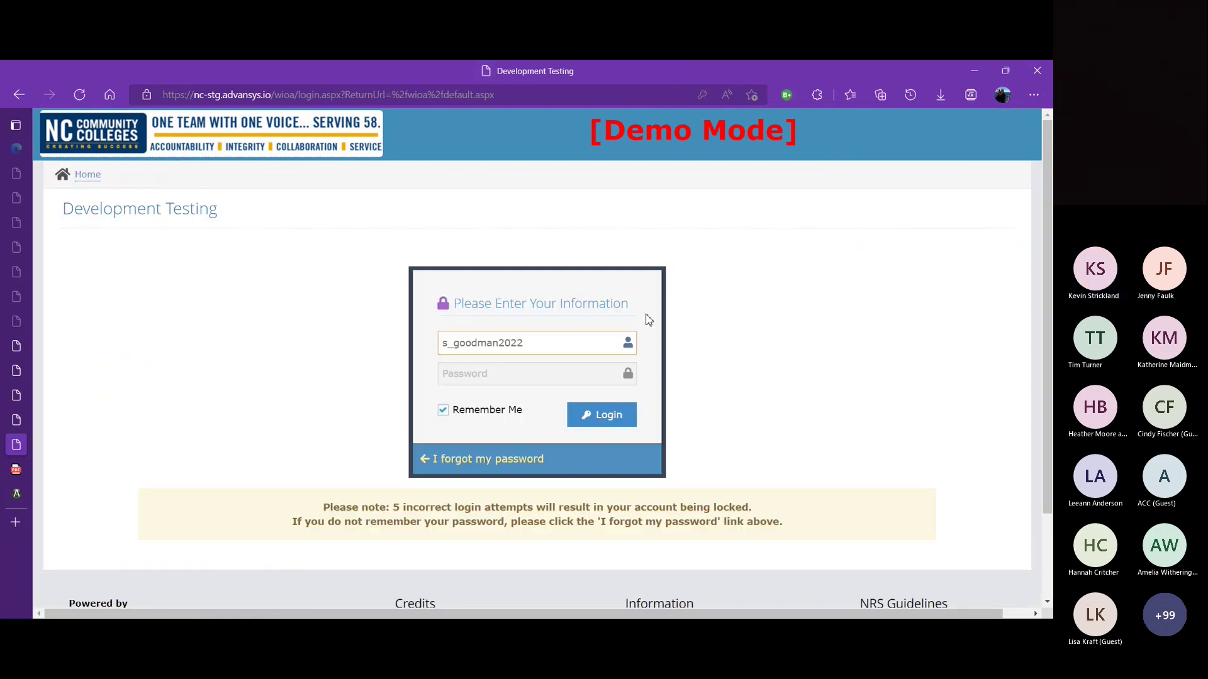
{"action": "left_click", "coordinate": [582, 344]}
{"action": "double_click", "coordinate": [582, 344]}
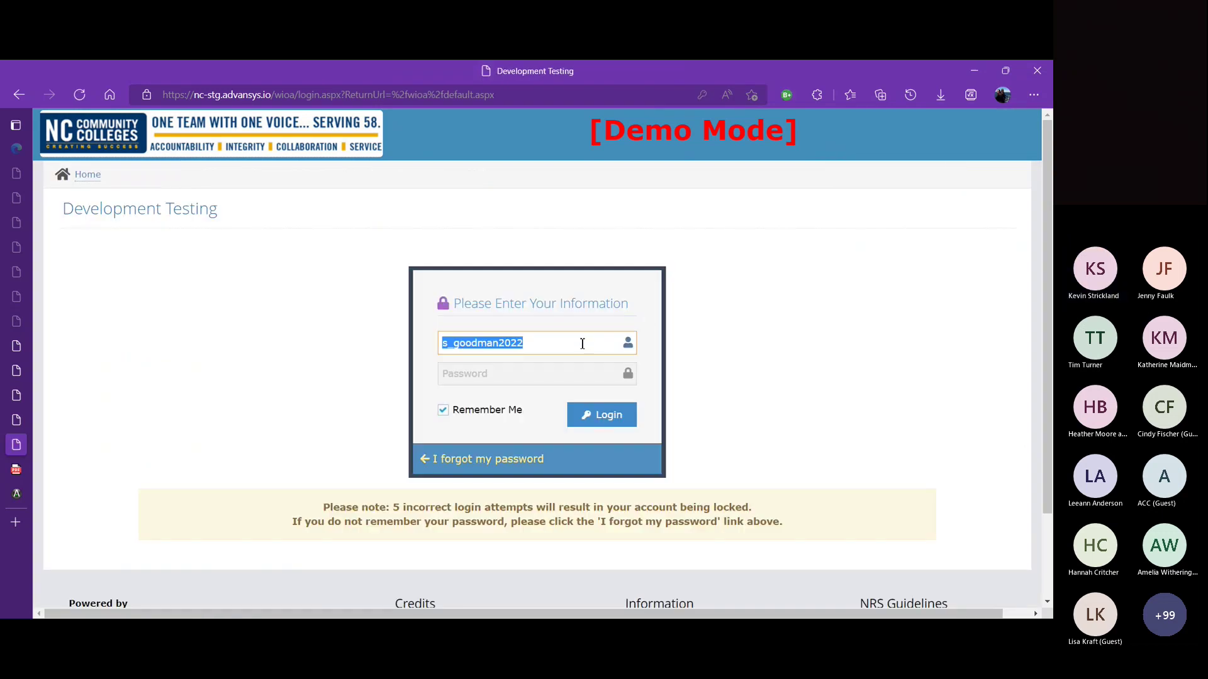
{"action": "type", "text": "jack_mccoy_1991"}
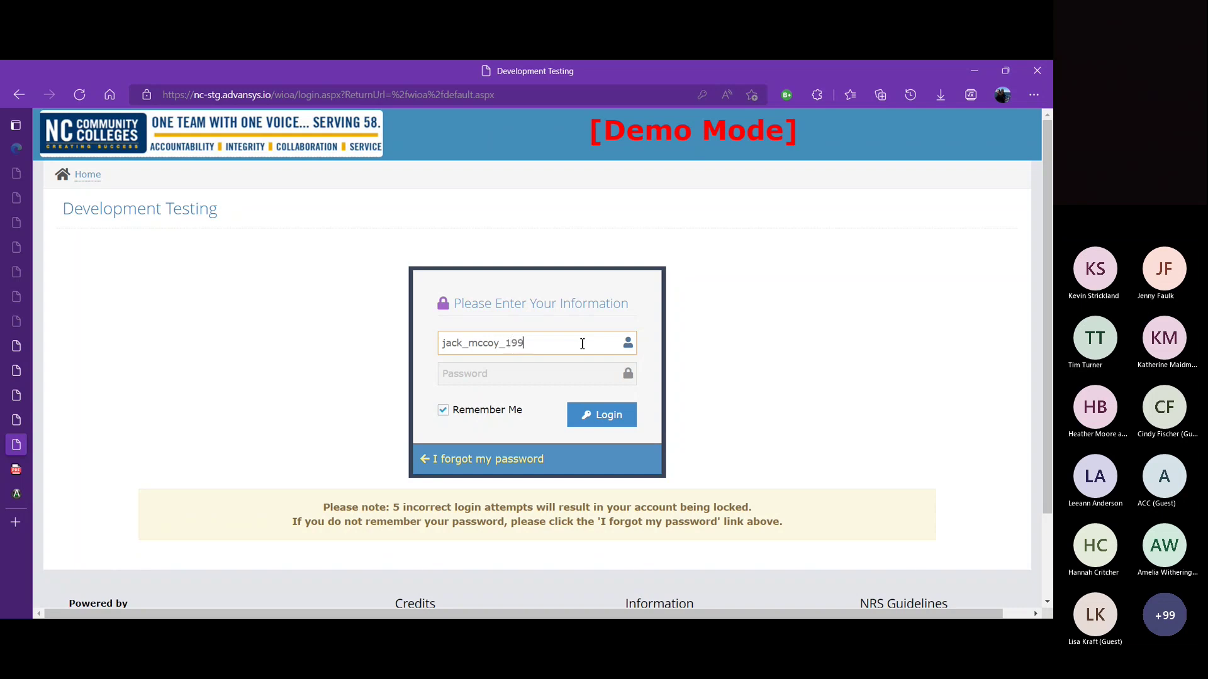
{"action": "left_click", "coordinate": [527, 390]}
{"action": "left_click", "coordinate": [526, 381]}
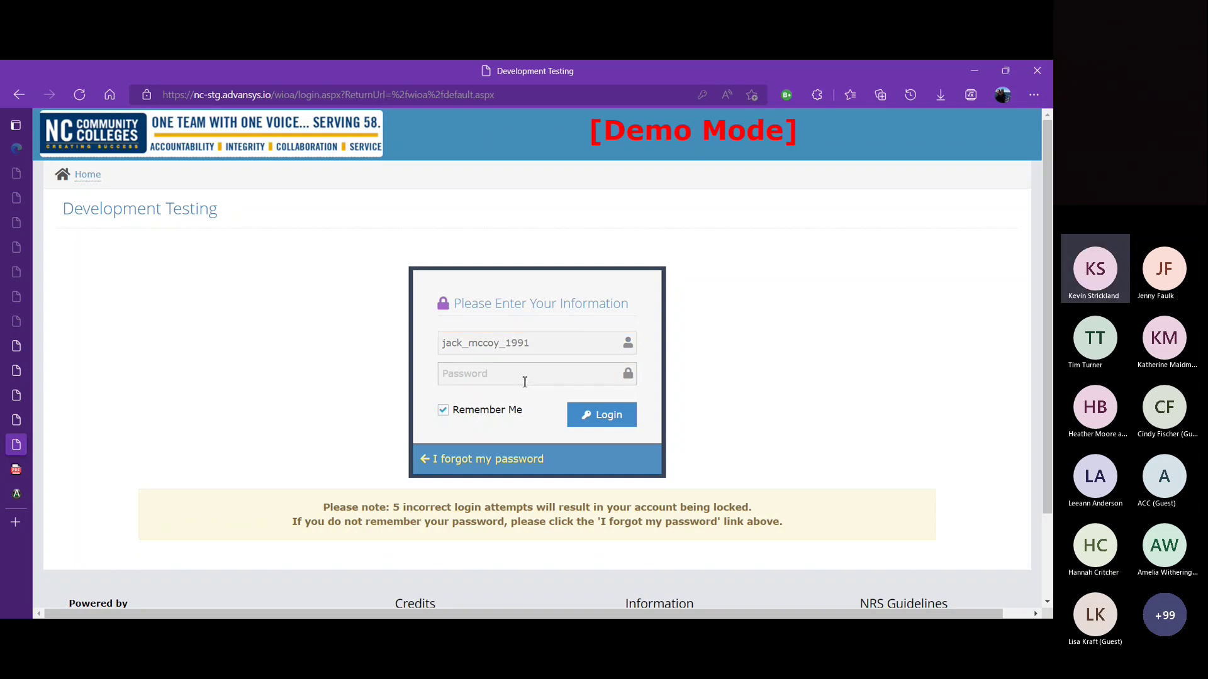
{"action": "type", "text": "********"}
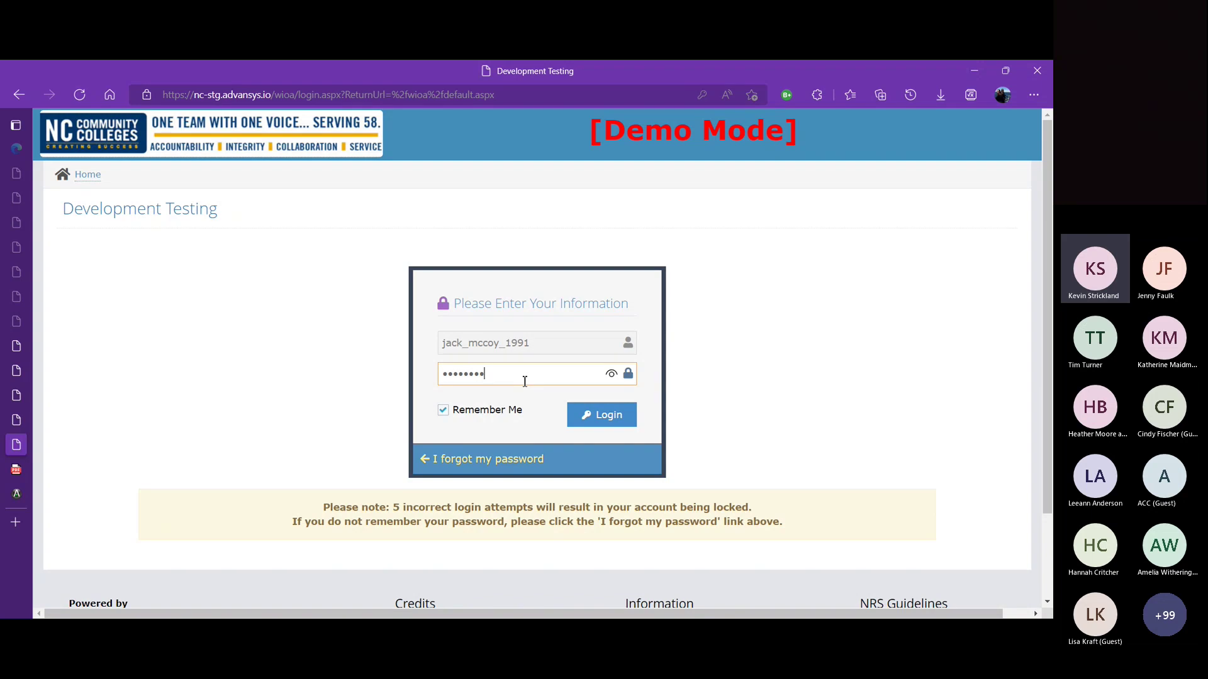
{"action": "left_click", "coordinate": [614, 421]}
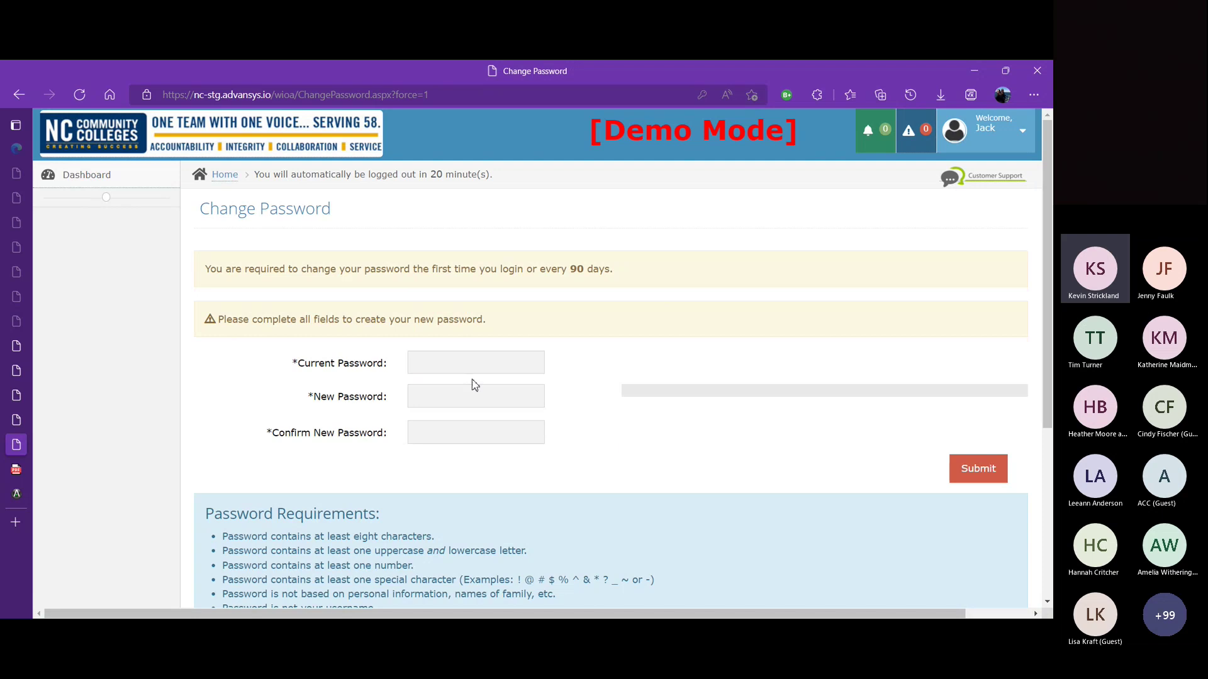
Step: Fill in the current password, a new password and its confirmation, and submit the change
{"action": "left_click", "coordinate": [455, 366]}
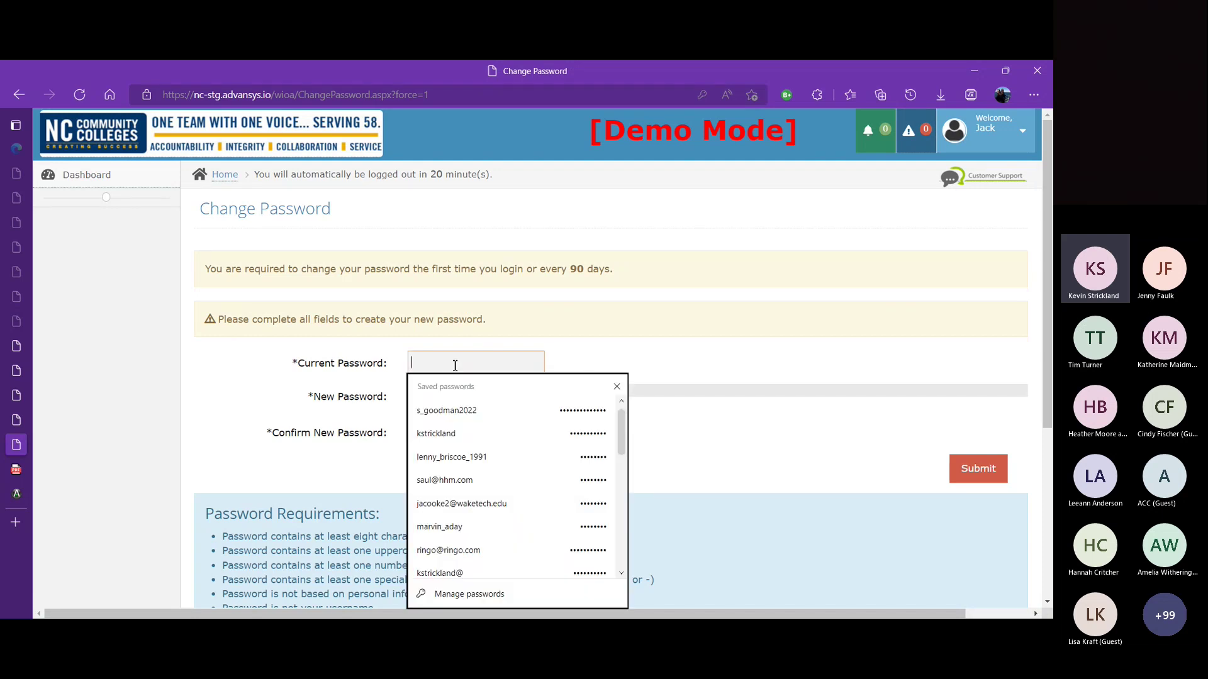
{"action": "type", "text": "*******"}
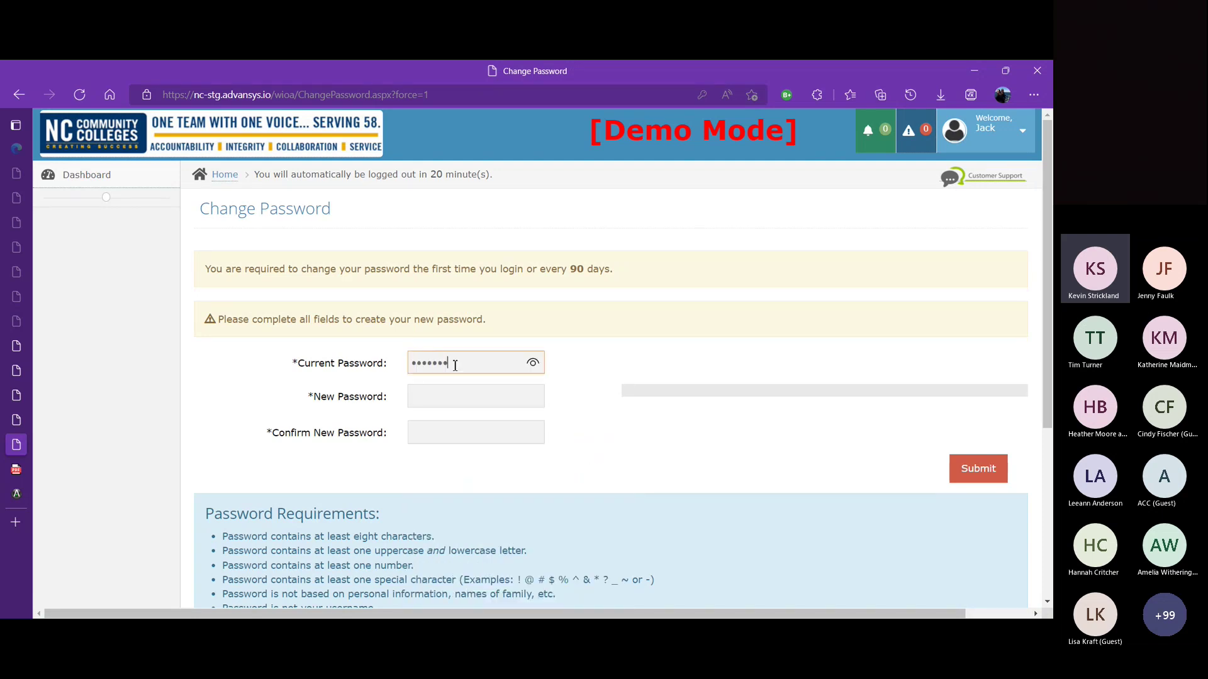
{"action": "left_click", "coordinate": [533, 364]}
{"action": "left_click", "coordinate": [478, 391]}
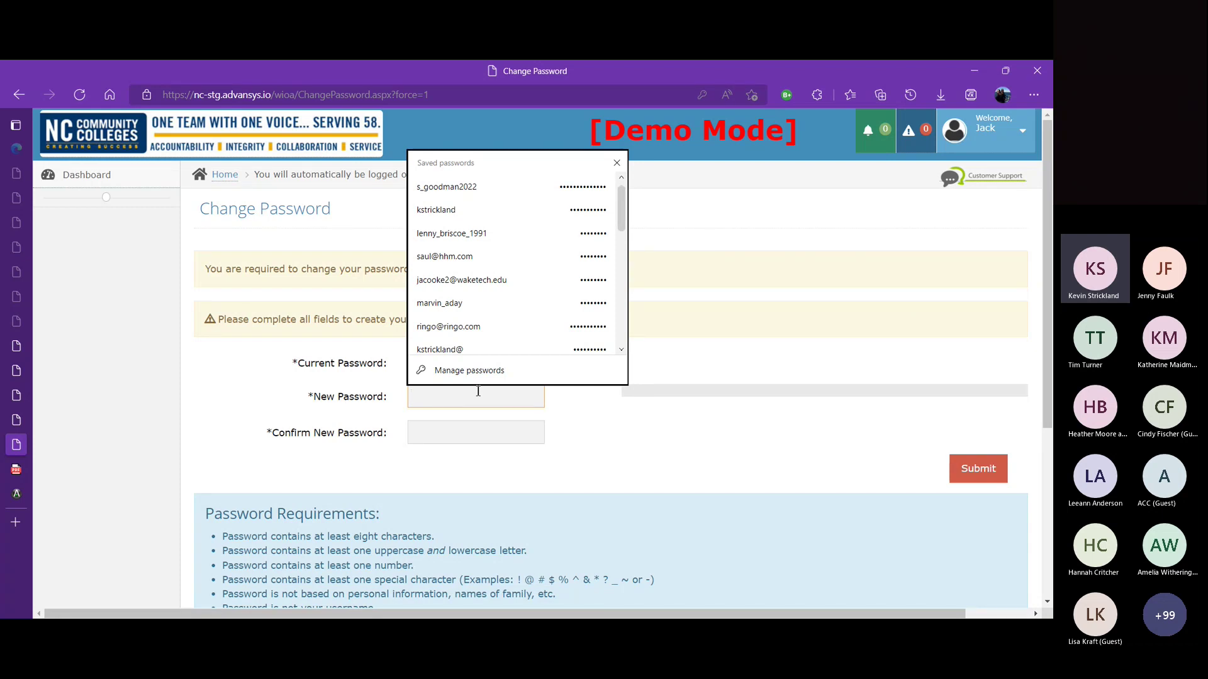
{"action": "type", "text": "••"}
{"action": "key", "text": "BackSpace"}
{"action": "key", "text": "BackSpace"}
{"action": "type", "text": "•"}
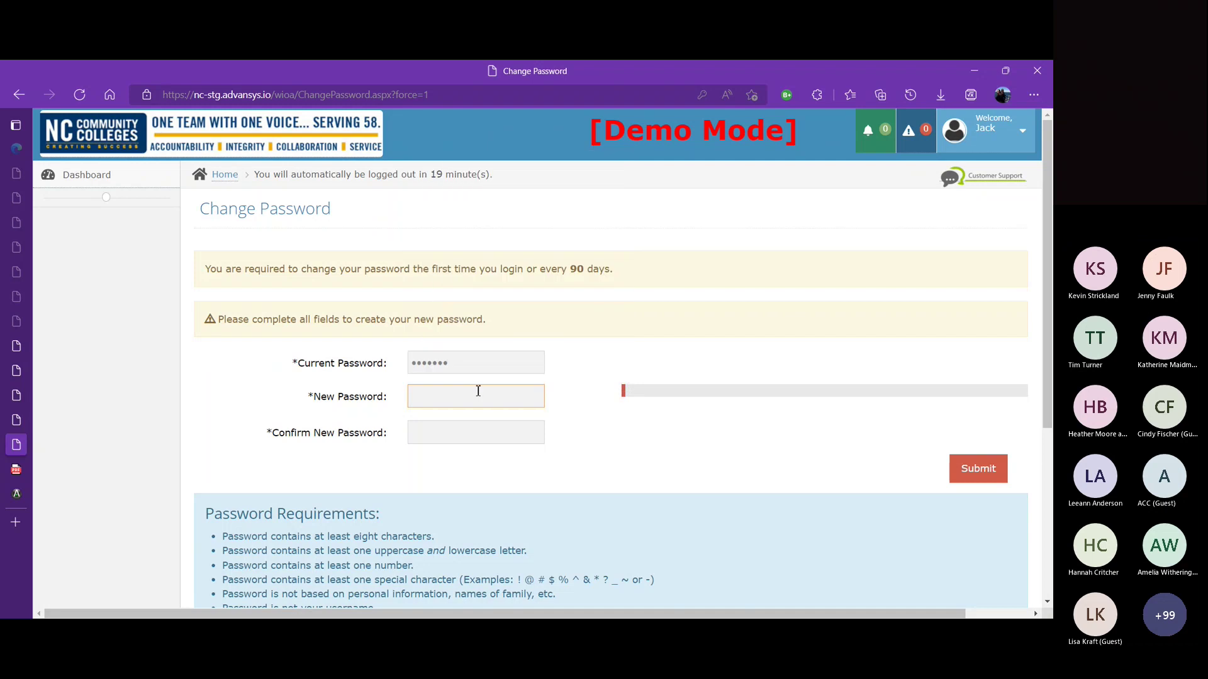
{"action": "type", "text": "••••••••••••••"}
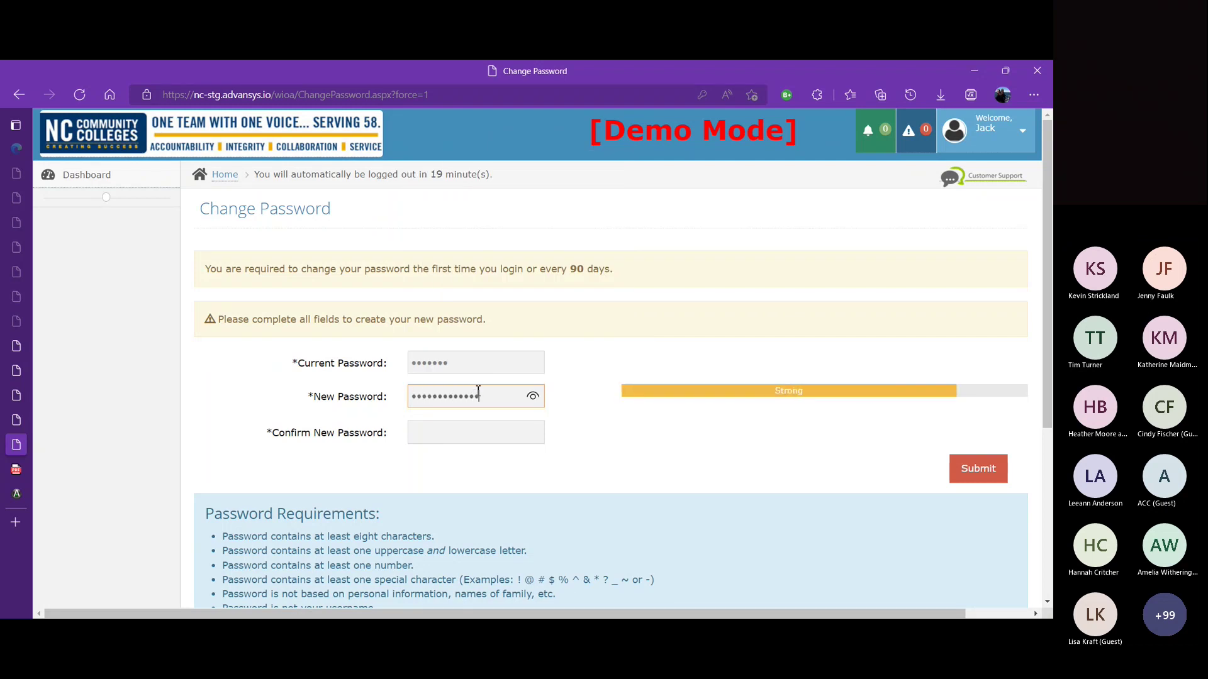
{"action": "left_click", "coordinate": [432, 436]}
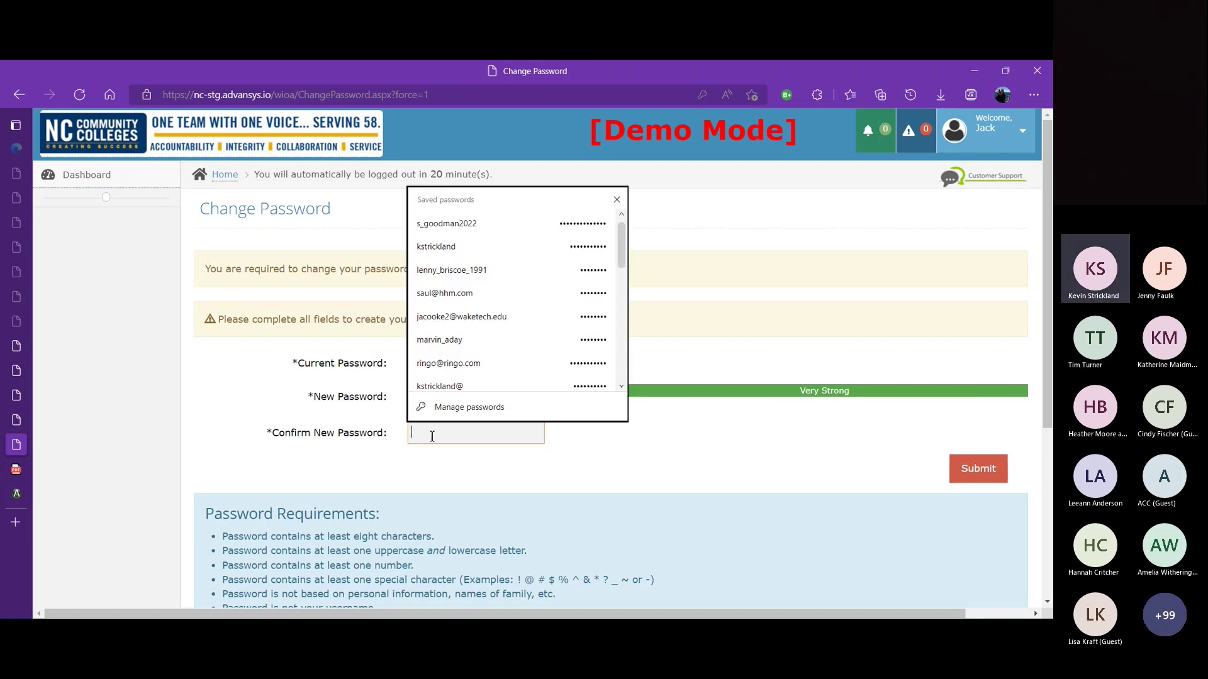
{"action": "type", "text": "••••••"}
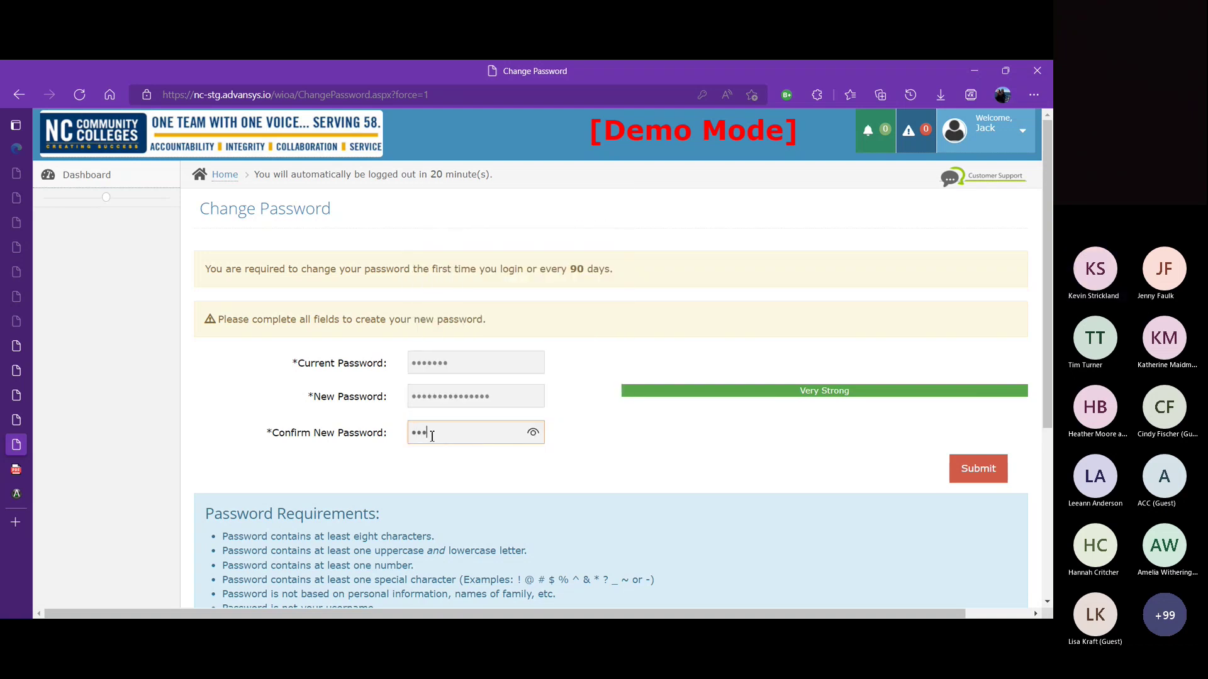
{"action": "type", "text": "•••••••••"}
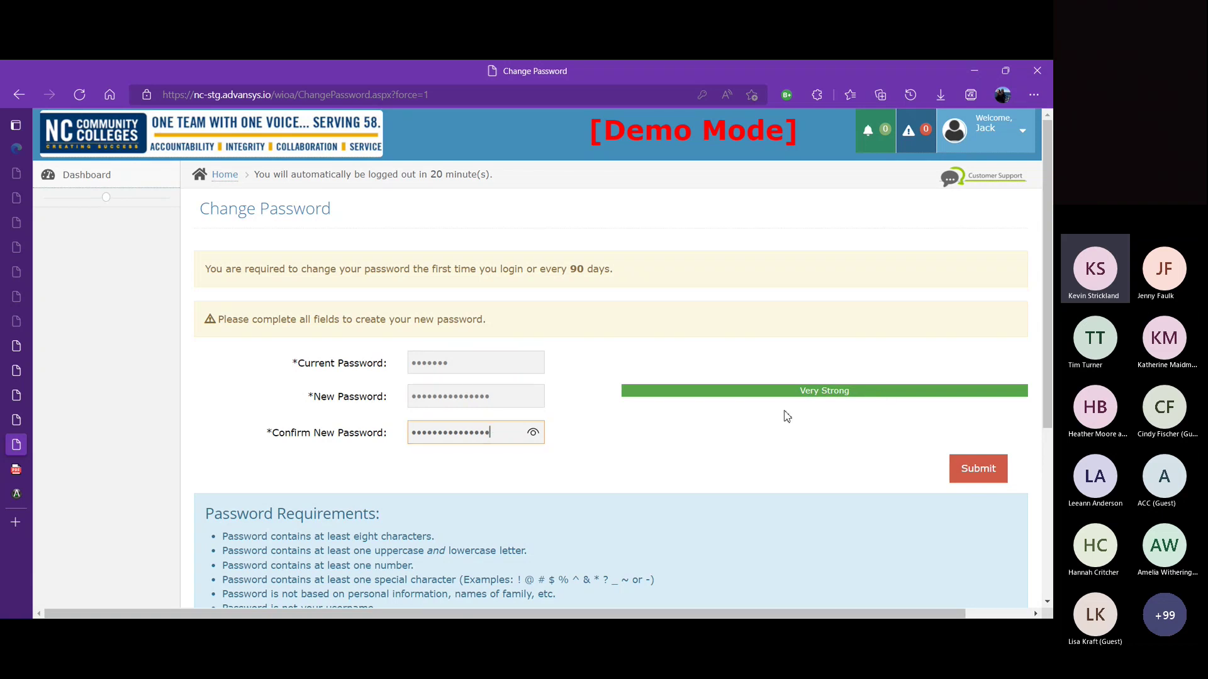
{"action": "left_click", "coordinate": [970, 471]}
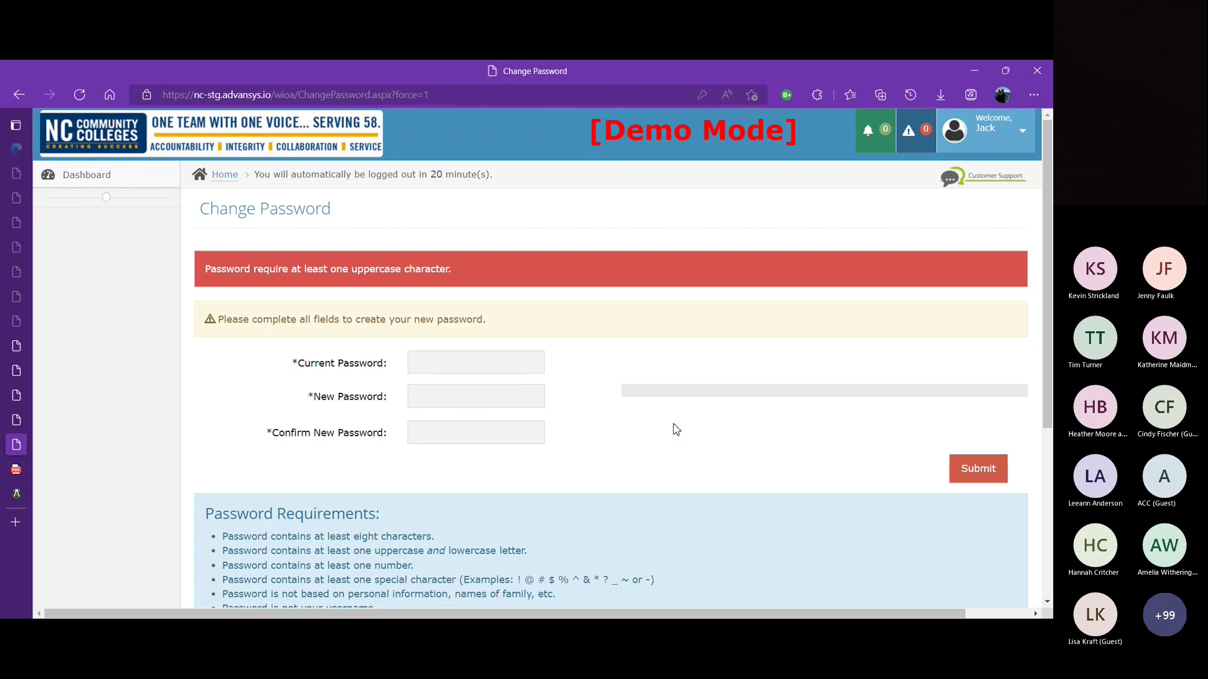
Step: Re-enter the new password and its confirmation and submit the change again
{"action": "left_click", "coordinate": [510, 401]}
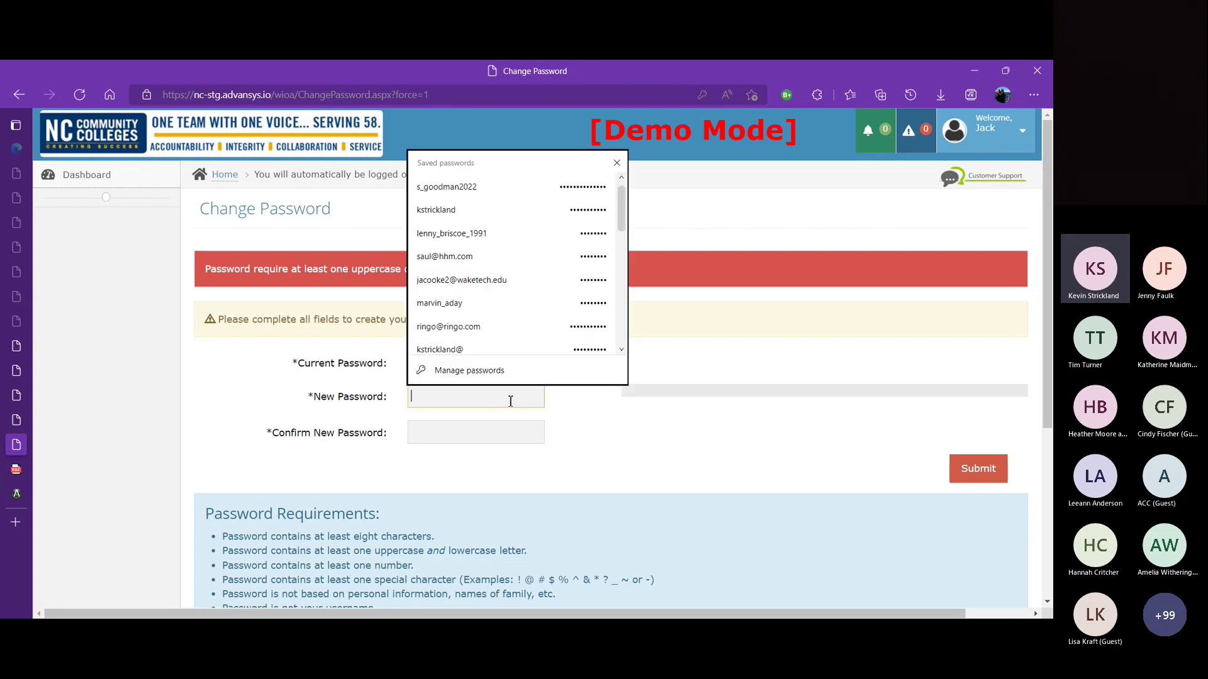
{"action": "type", "text": "•••"}
{"action": "key", "text": "BackSpace"}
{"action": "key", "text": "BackSpace"}
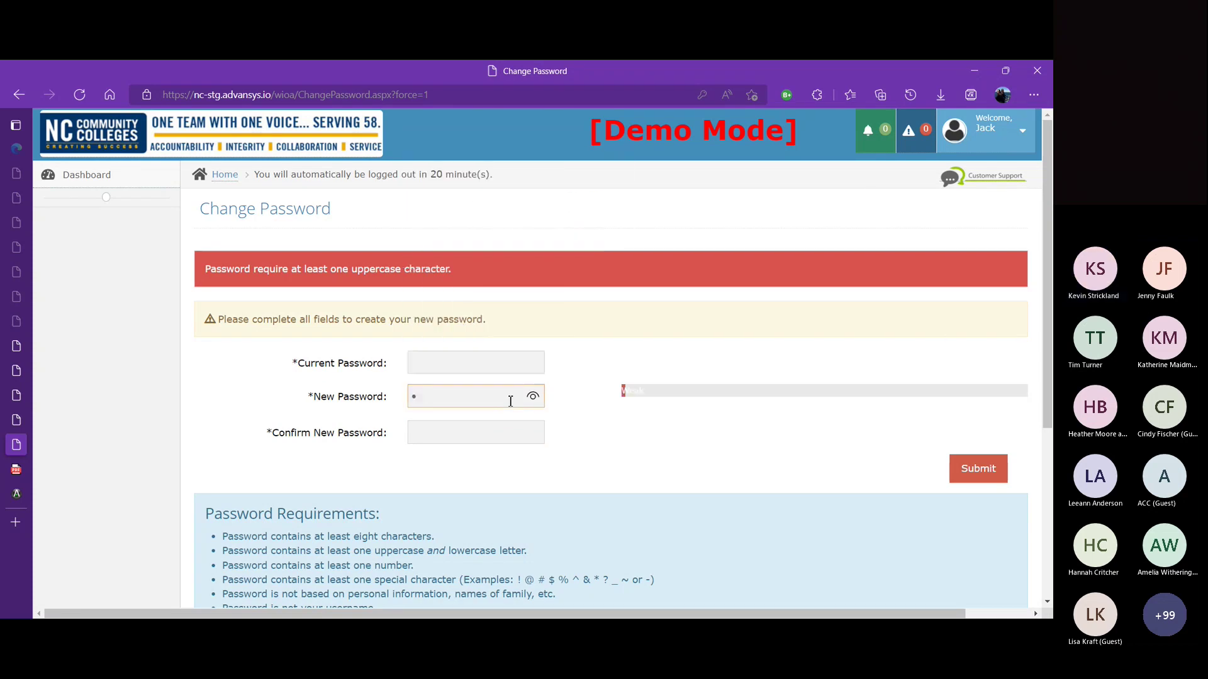
{"action": "type", "text": "•••••••••••••••"}
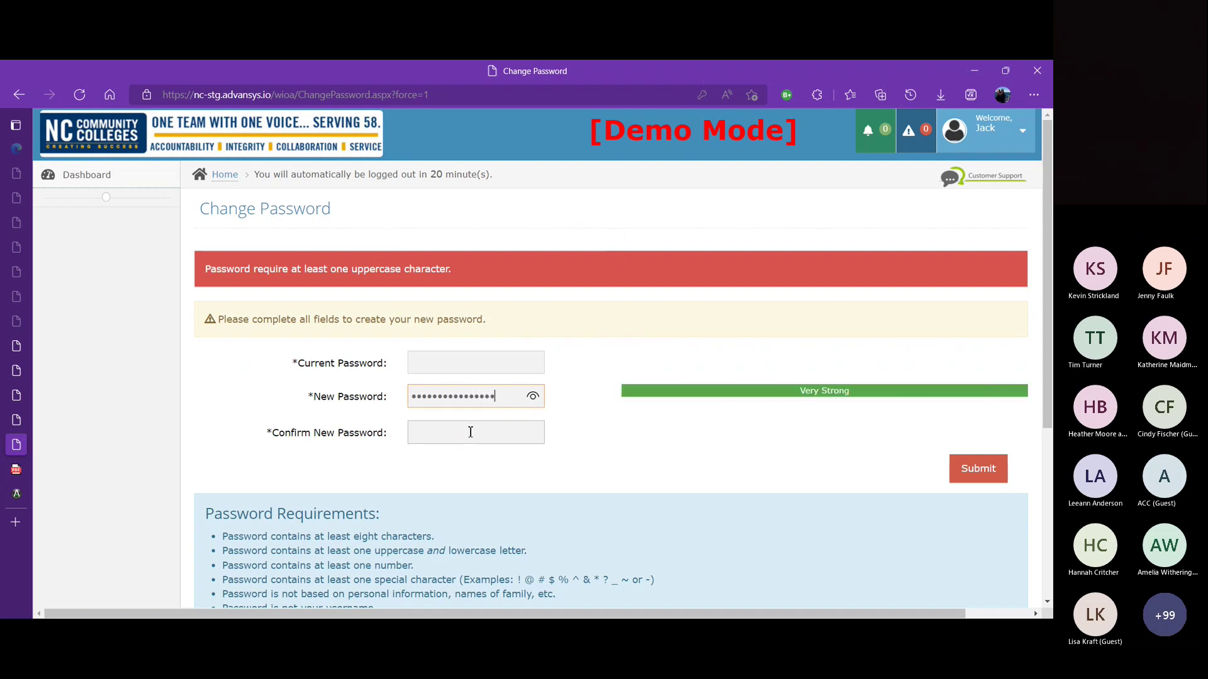
{"action": "left_click", "coordinate": [471, 432]}
{"action": "type", "text": "••••••••••••••••"}
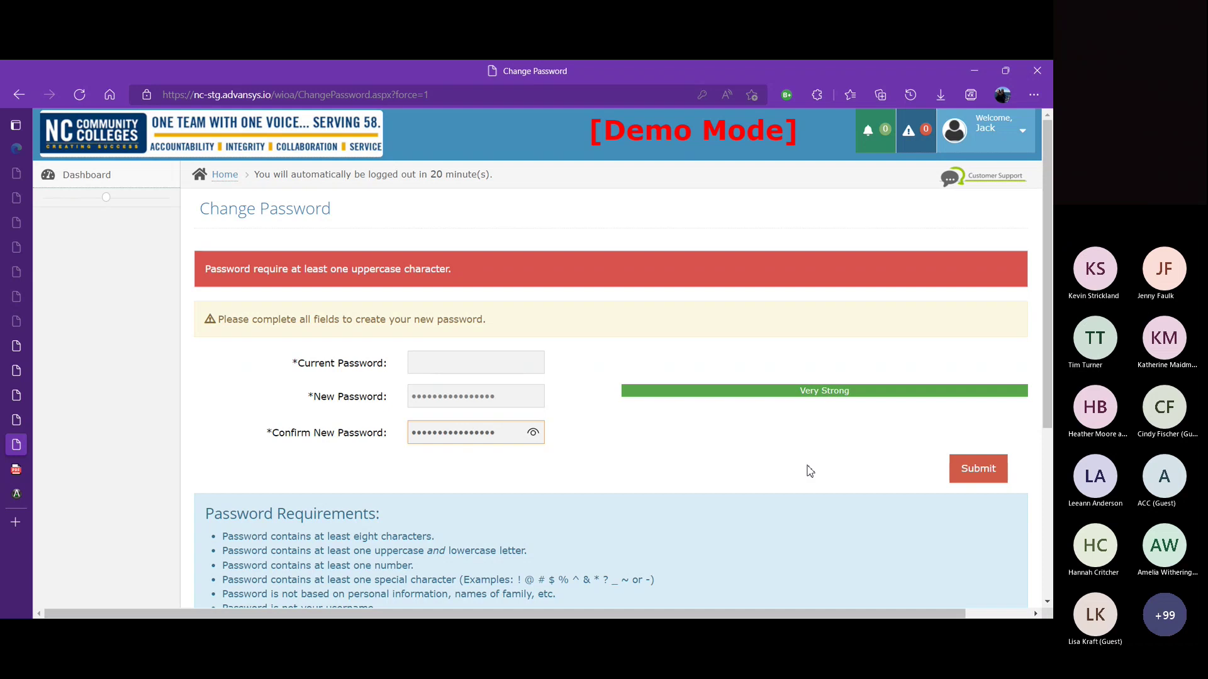
{"action": "left_click", "coordinate": [979, 475]}
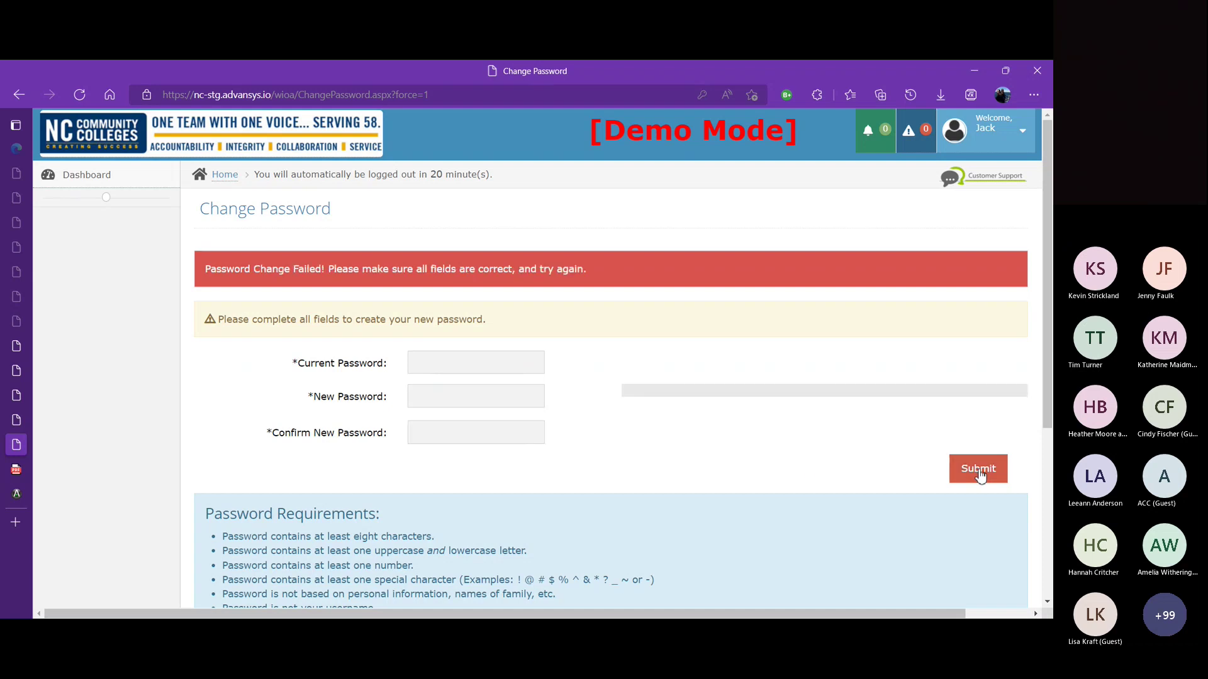
Step: Enter the current password, new password and matching confirmation, then submit the change
{"action": "left_click", "coordinate": [469, 369]}
{"action": "type", "text": "••••••••"}
{"action": "key", "text": "Tab"}
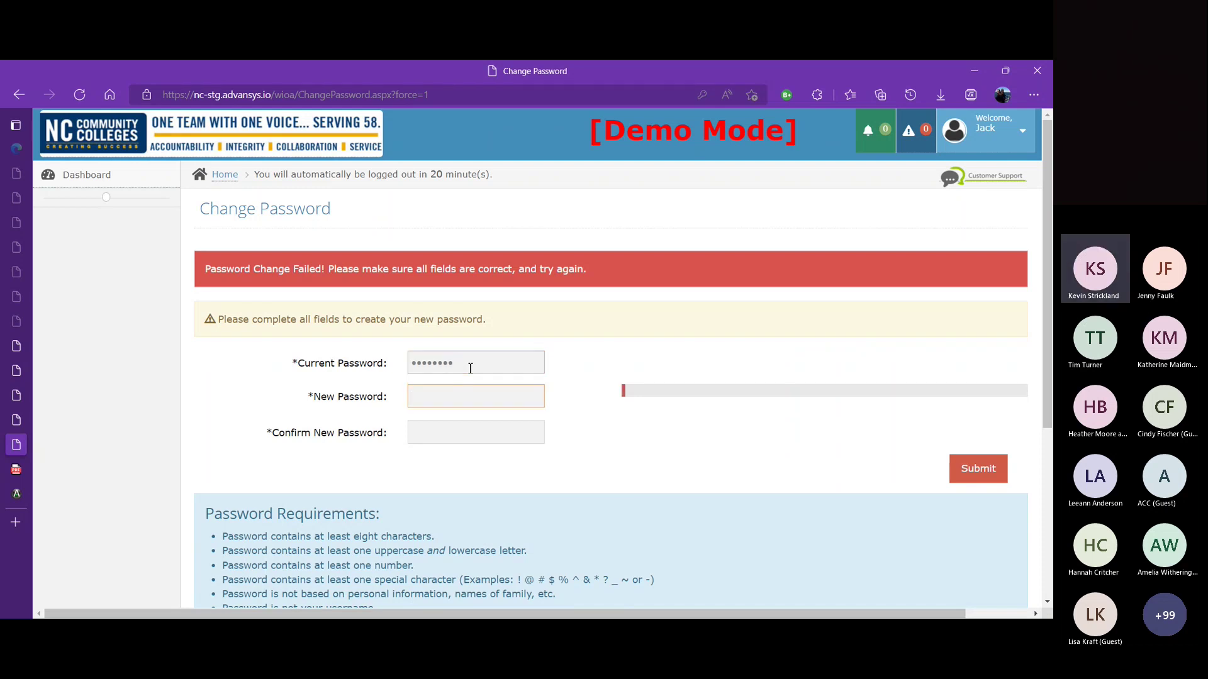
{"action": "type", "text": "••••••"}
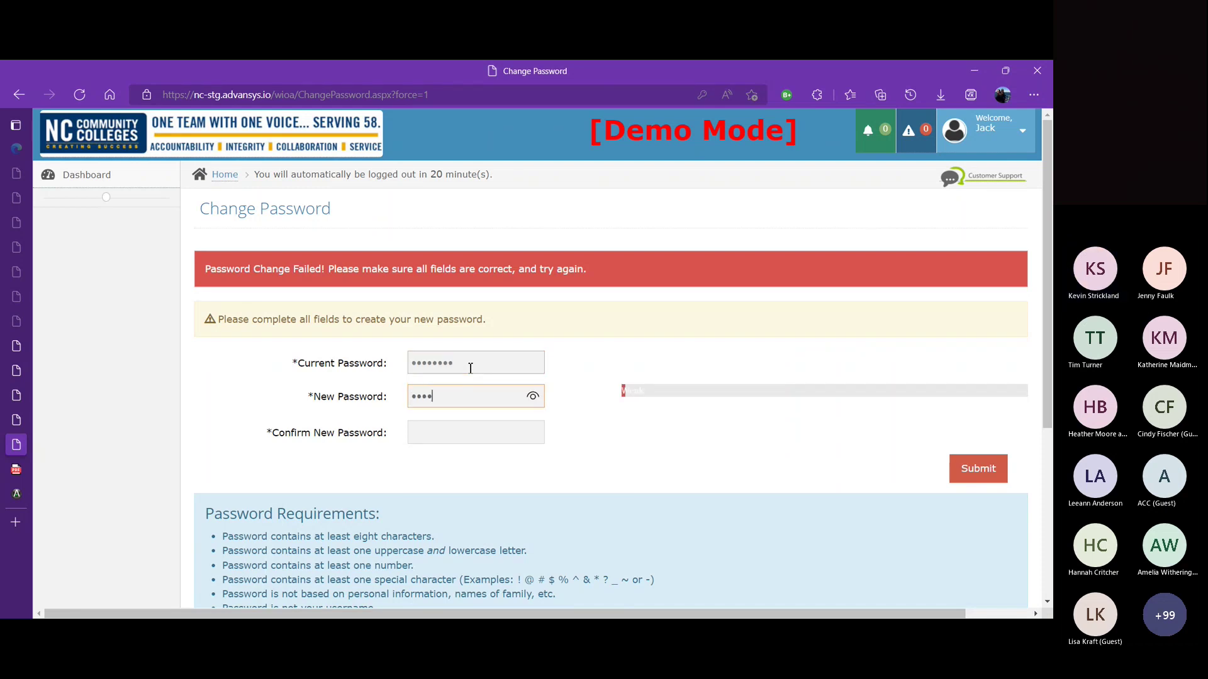
{"action": "type", "text": "••••••"}
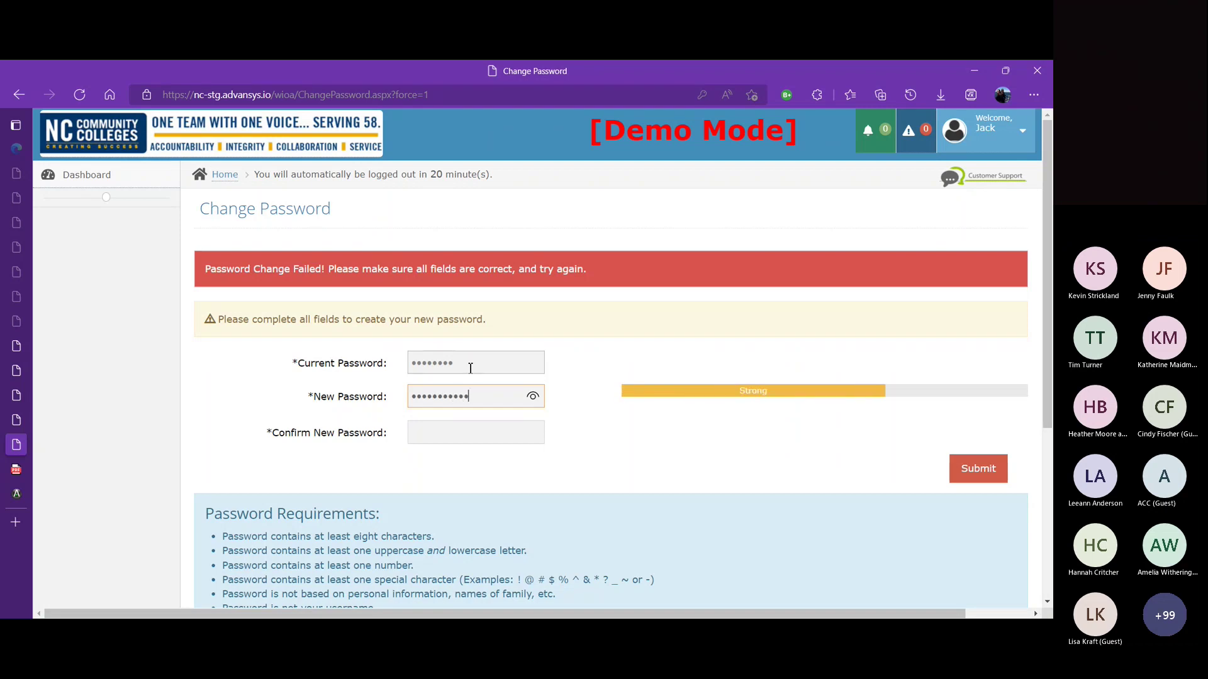
{"action": "type", "text": "••••"}
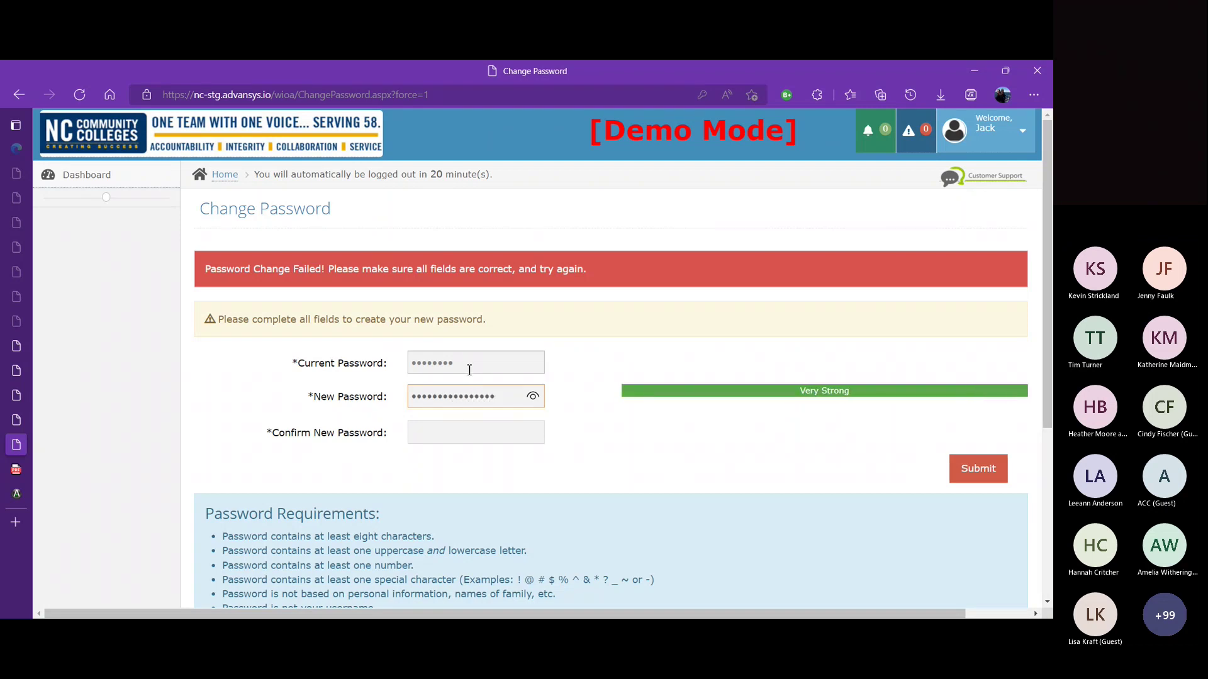
{"action": "left_click", "coordinate": [453, 429]}
{"action": "type", "text": "•••"}
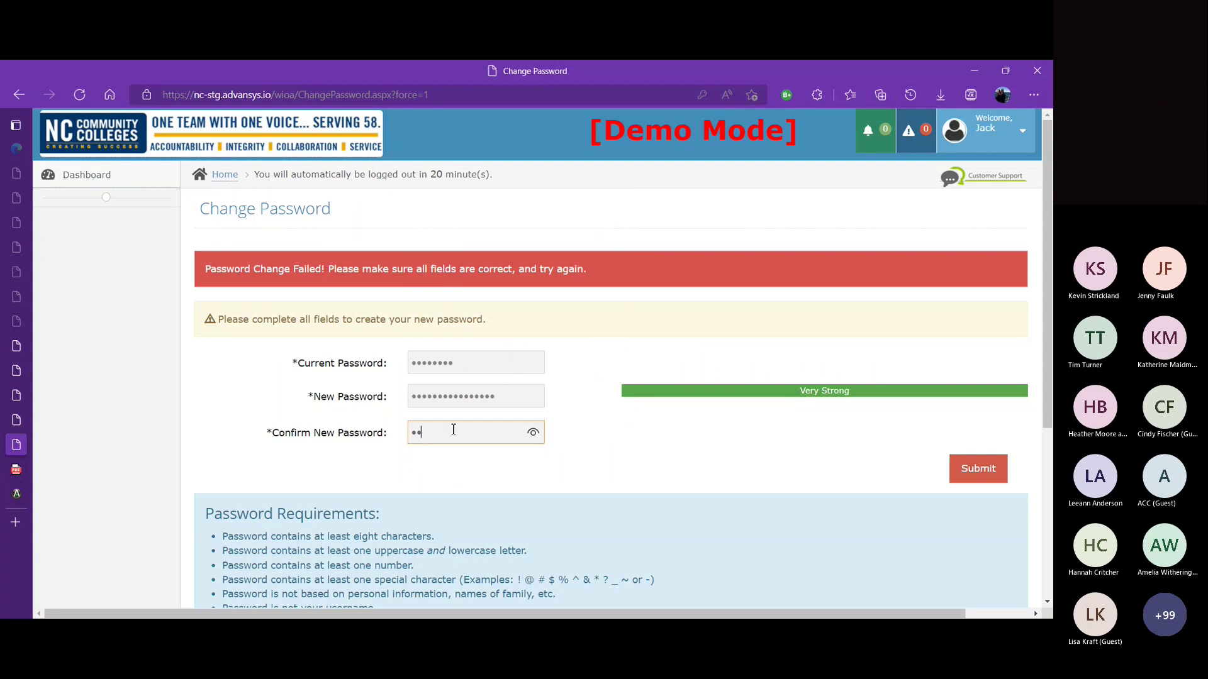
{"action": "type", "text": "•••••••••••••"}
{"action": "left_click", "coordinate": [966, 475]}
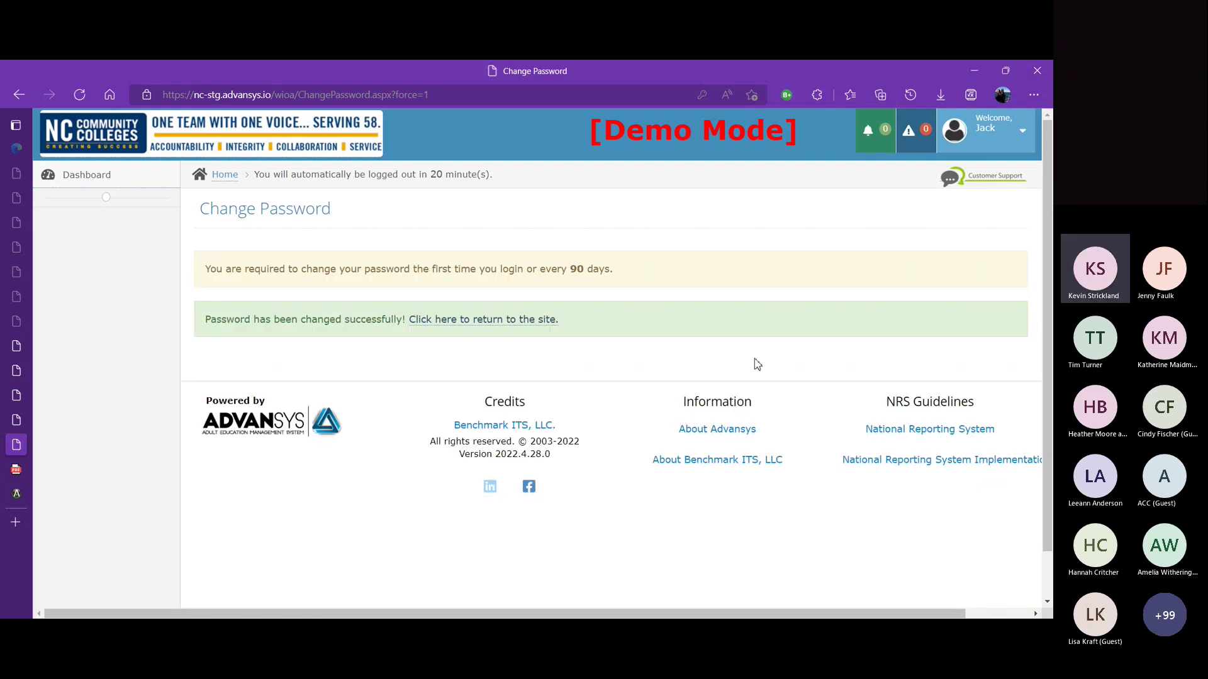
Step: Return to the main site, dismiss the error notice, and go back to the Dashboard
{"action": "left_click", "coordinate": [508, 321]}
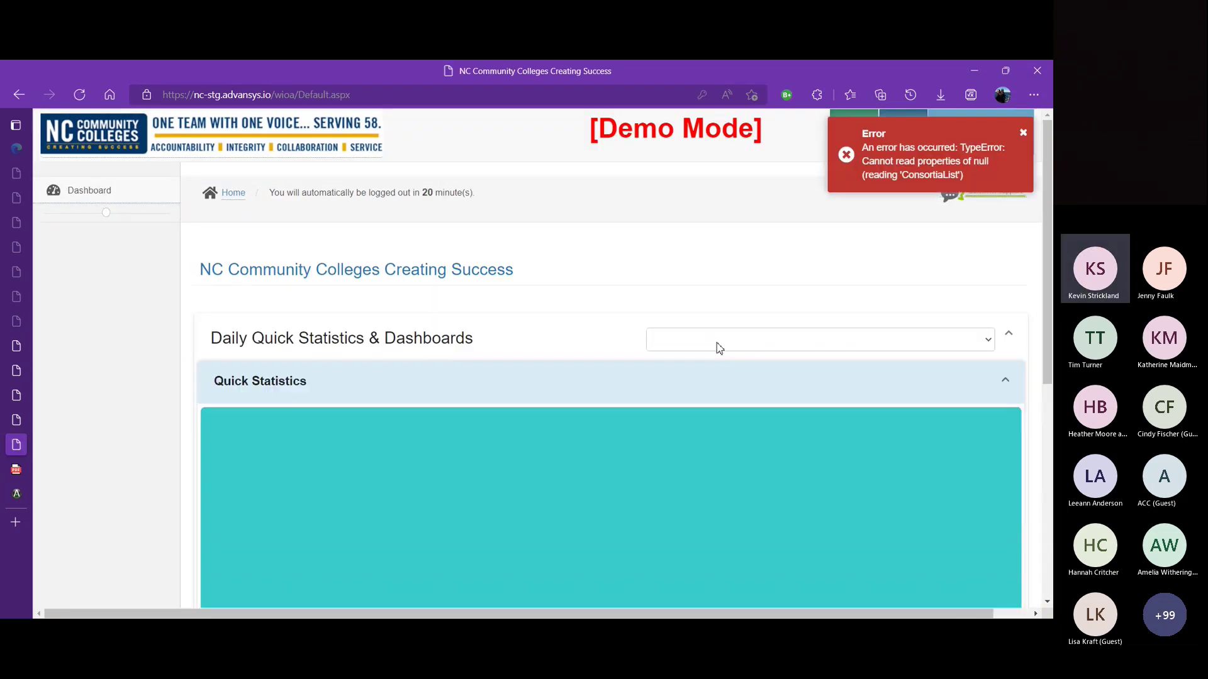
{"action": "left_click", "coordinate": [1023, 135]}
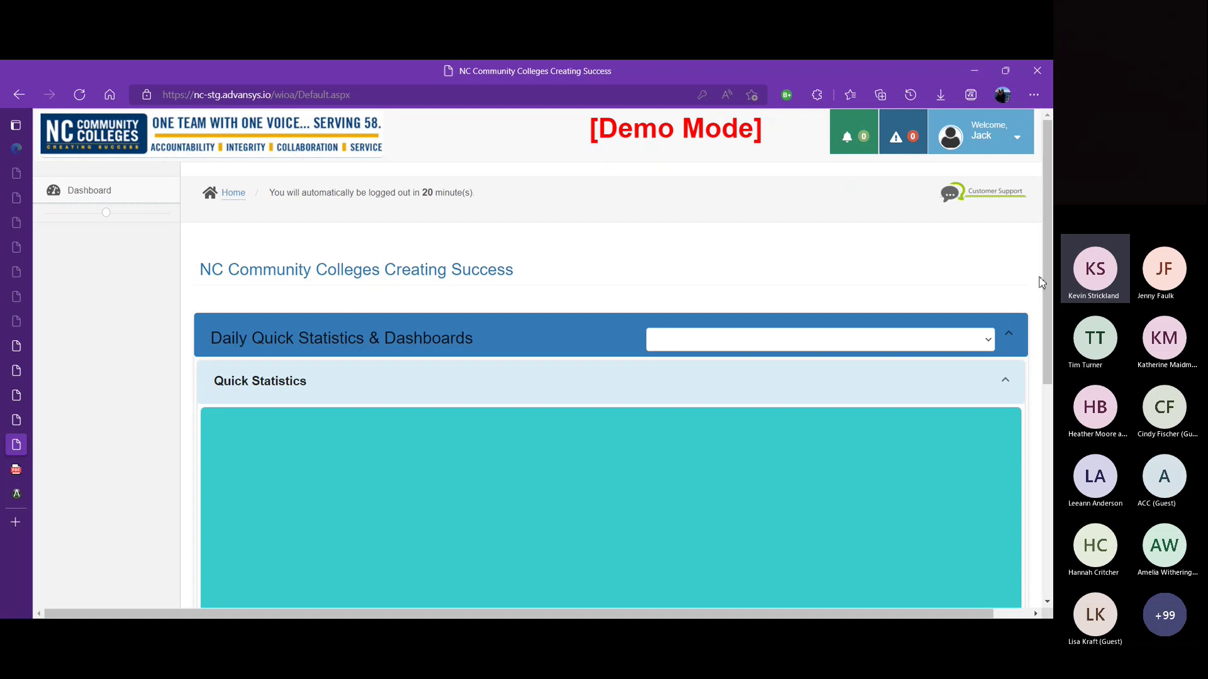
{"action": "left_click_drag", "start_coordinate": [1049, 247], "coordinate": [1044, 188]}
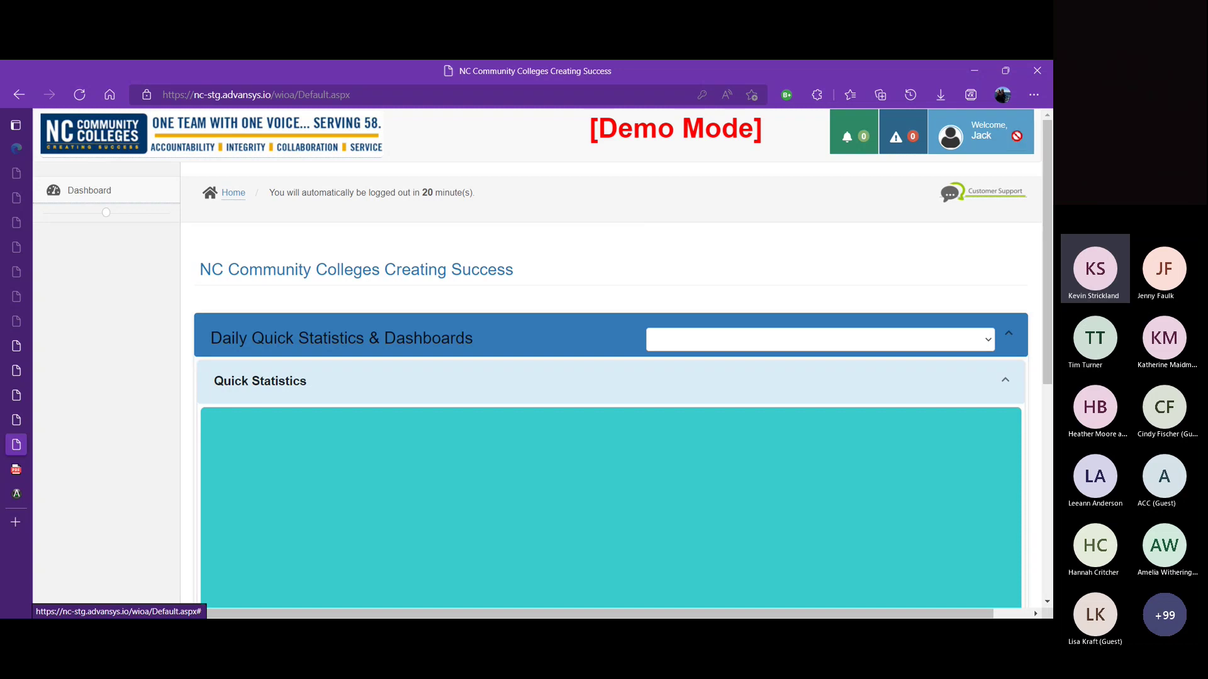
{"action": "left_click", "coordinate": [80, 196]}
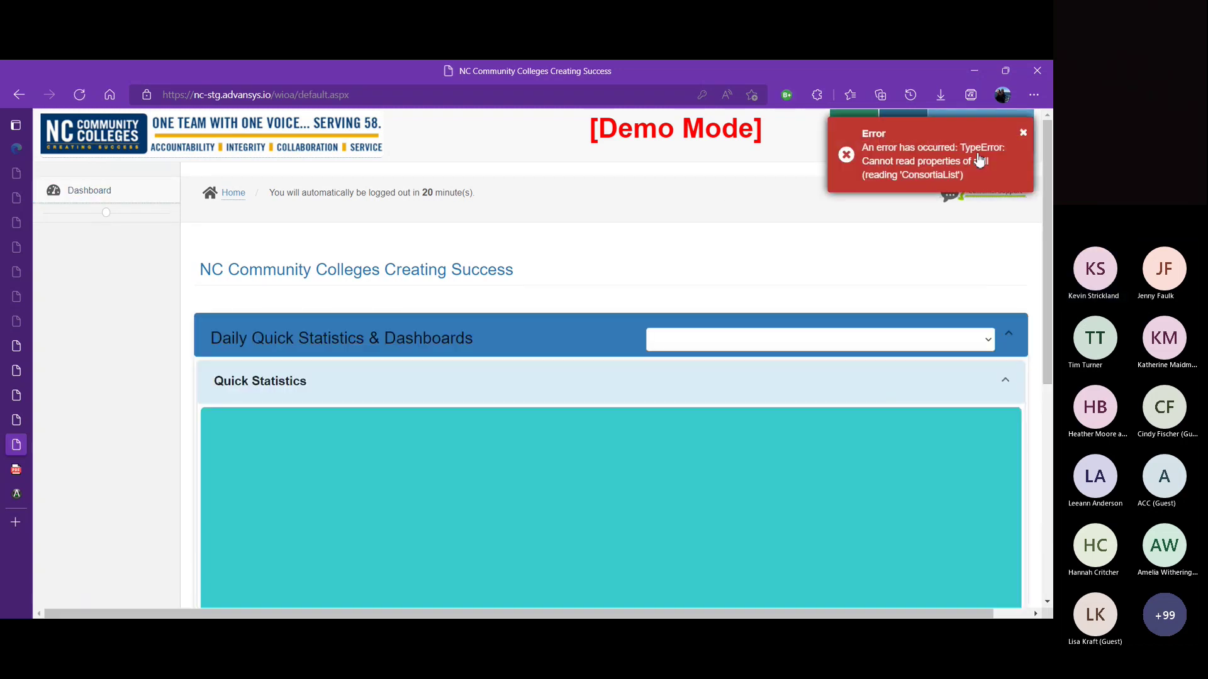
Step: Reload the home page and log out of the new user's account
{"action": "left_click", "coordinate": [234, 194]}
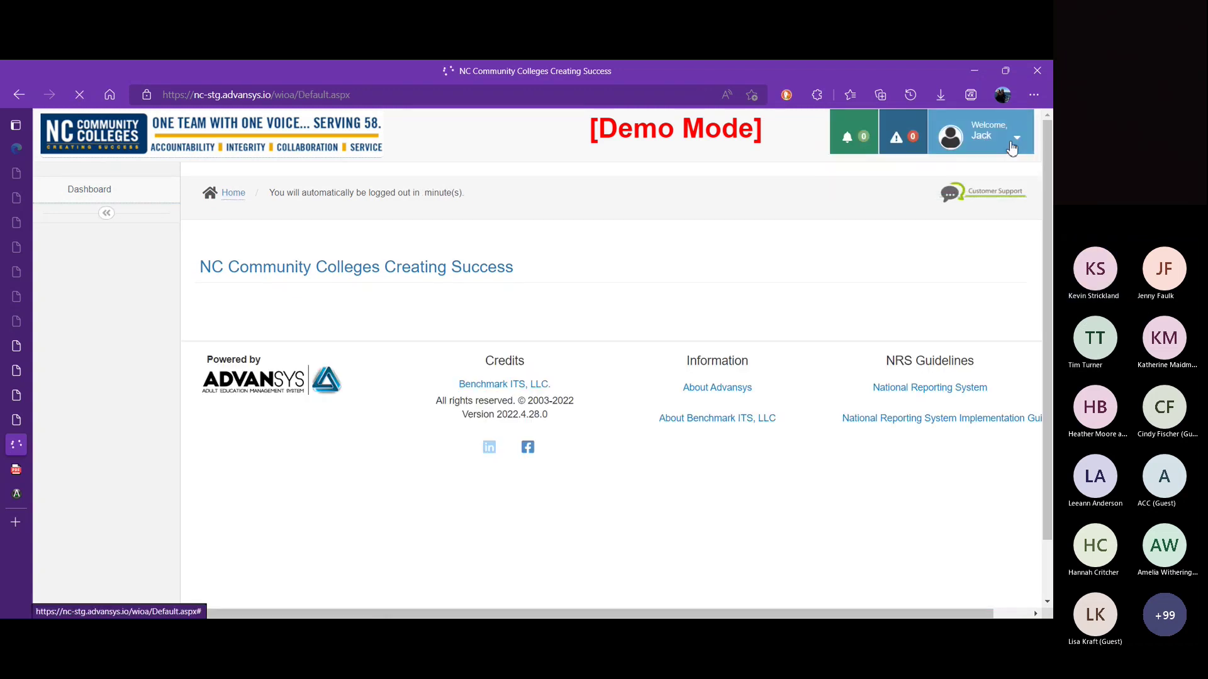
{"action": "left_click", "coordinate": [1011, 145]}
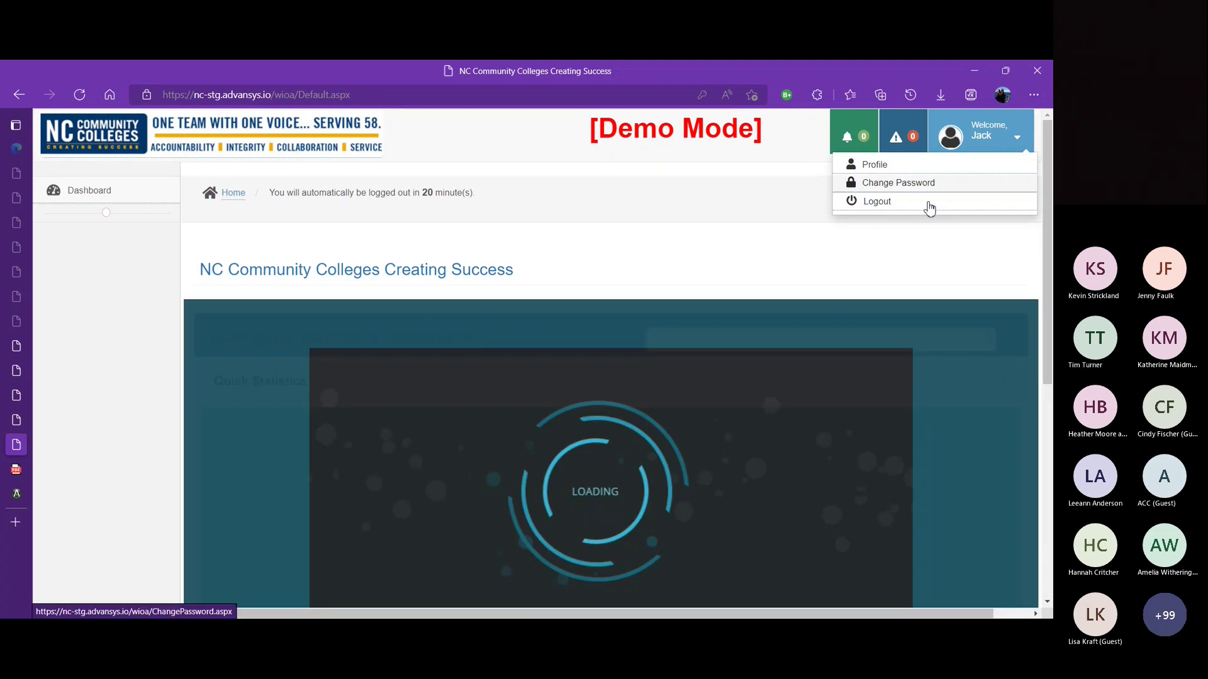
{"action": "left_click", "coordinate": [928, 203]}
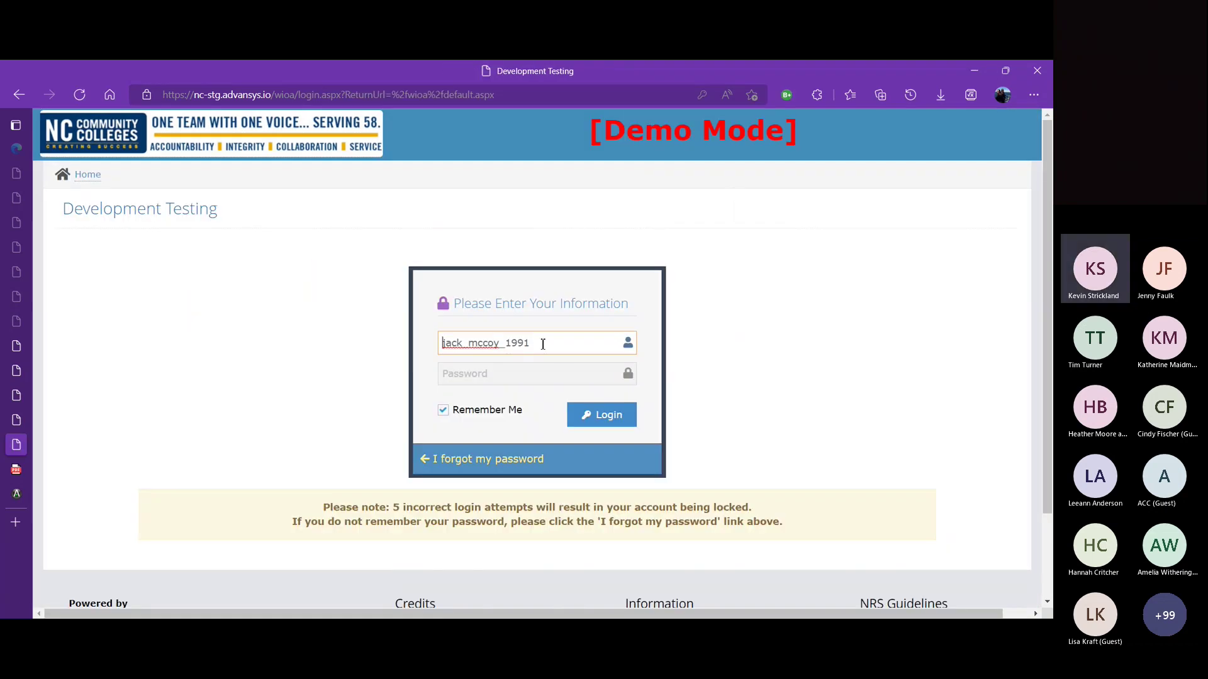
Step: Sign back in using the saved administrator username and password
{"action": "left_click_drag", "start_coordinate": [543, 344], "coordinate": [400, 343]}
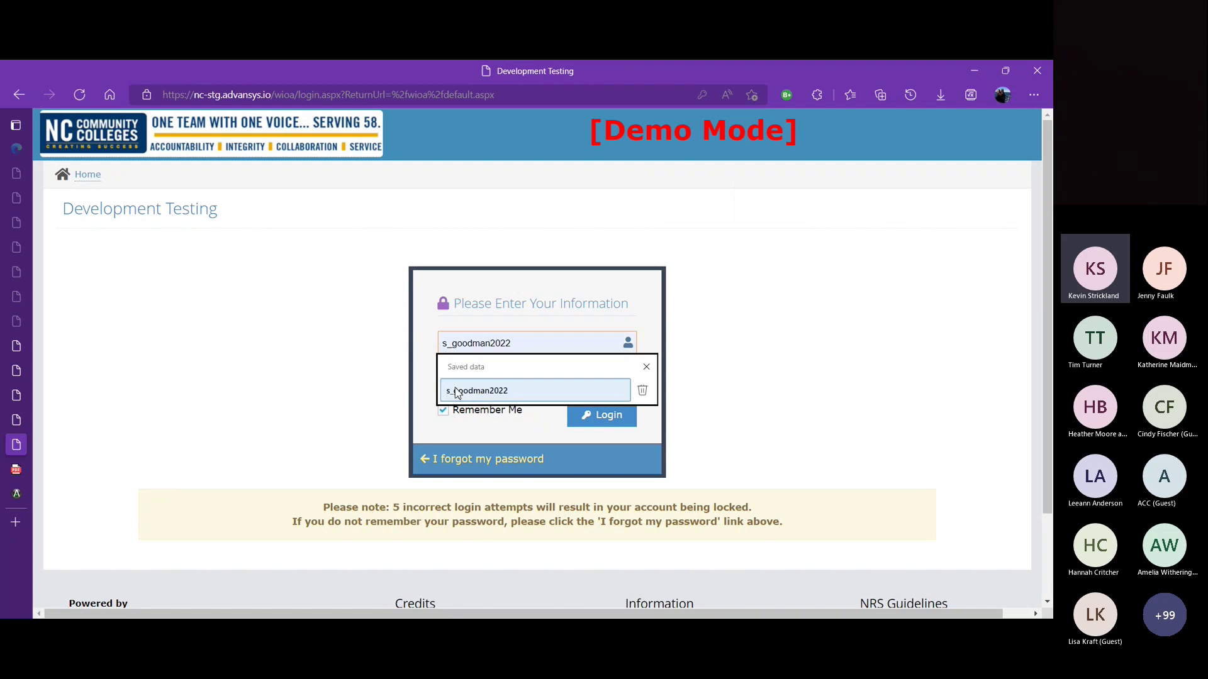
{"action": "left_click", "coordinate": [468, 391]}
{"action": "left_click", "coordinate": [461, 375]}
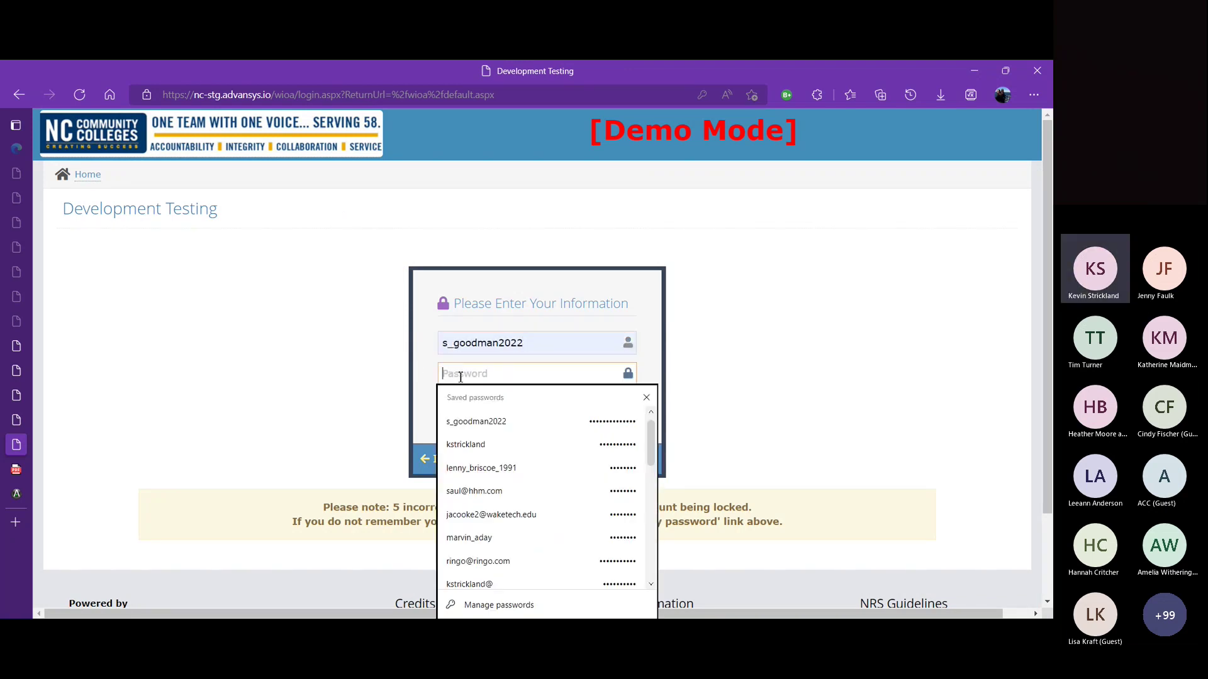
{"action": "left_click", "coordinate": [474, 421]}
{"action": "left_click", "coordinate": [588, 416]}
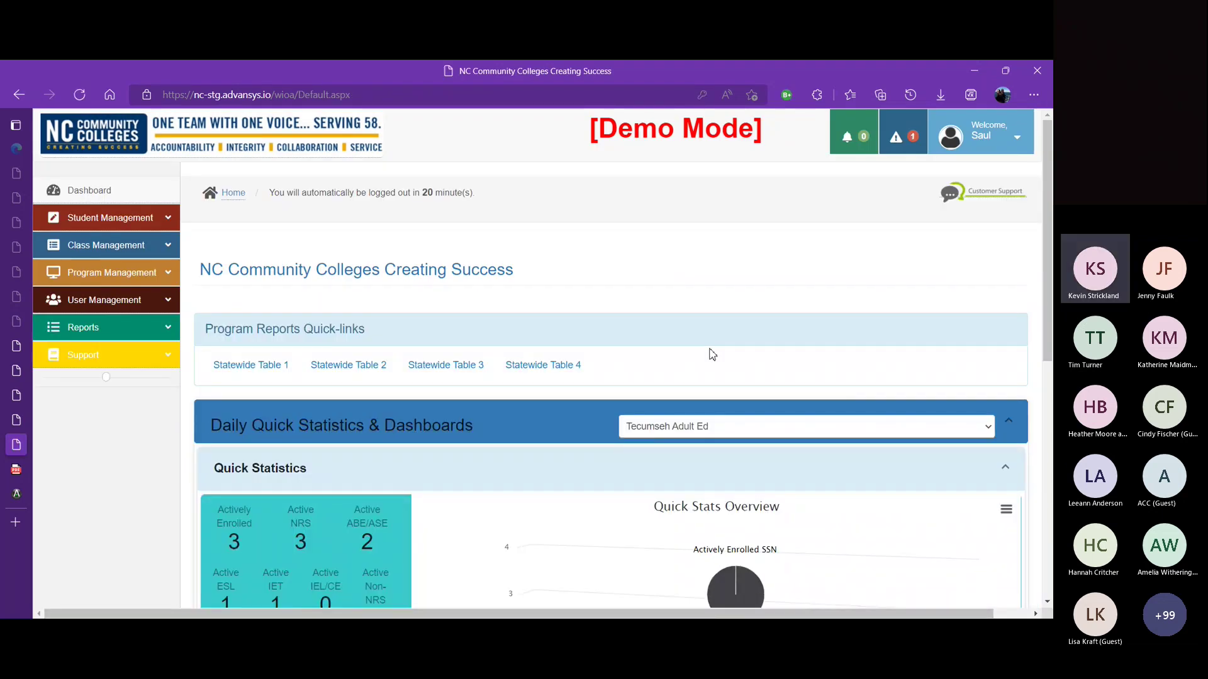
{"action": "left_click", "coordinate": [105, 299]}
Step: Open the User List and the Roles page for the newly created McCoy user
{"action": "left_click", "coordinate": [88, 355]}
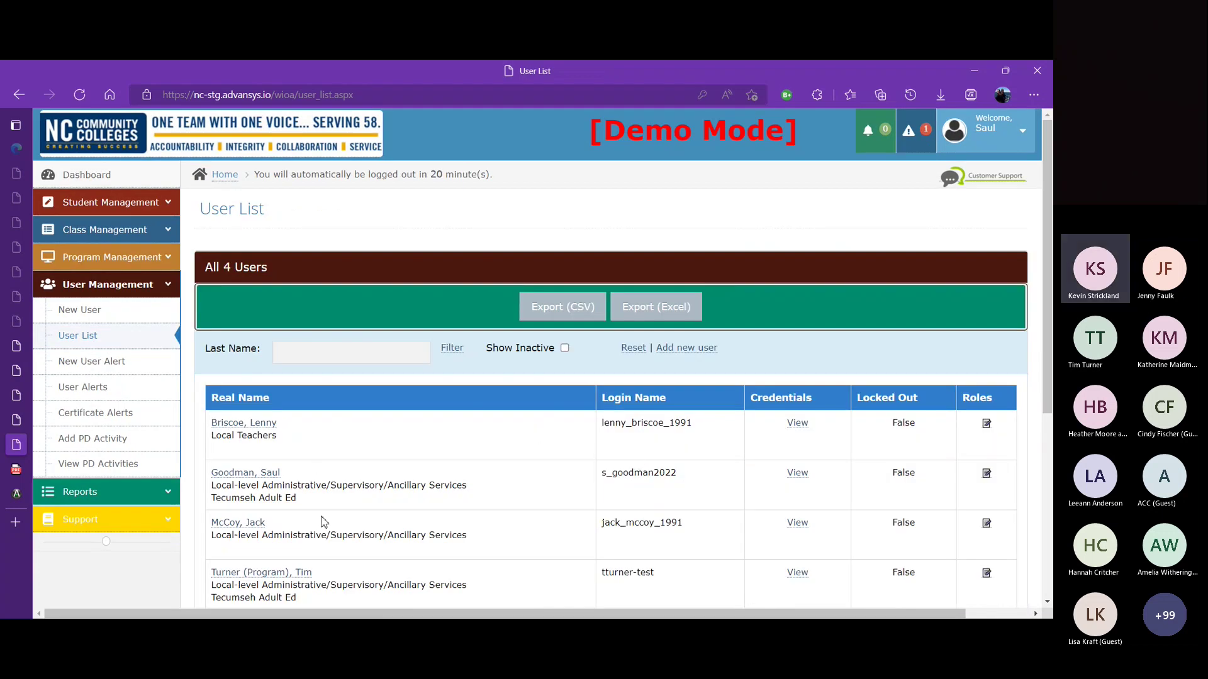
{"action": "left_click", "coordinate": [987, 525]}
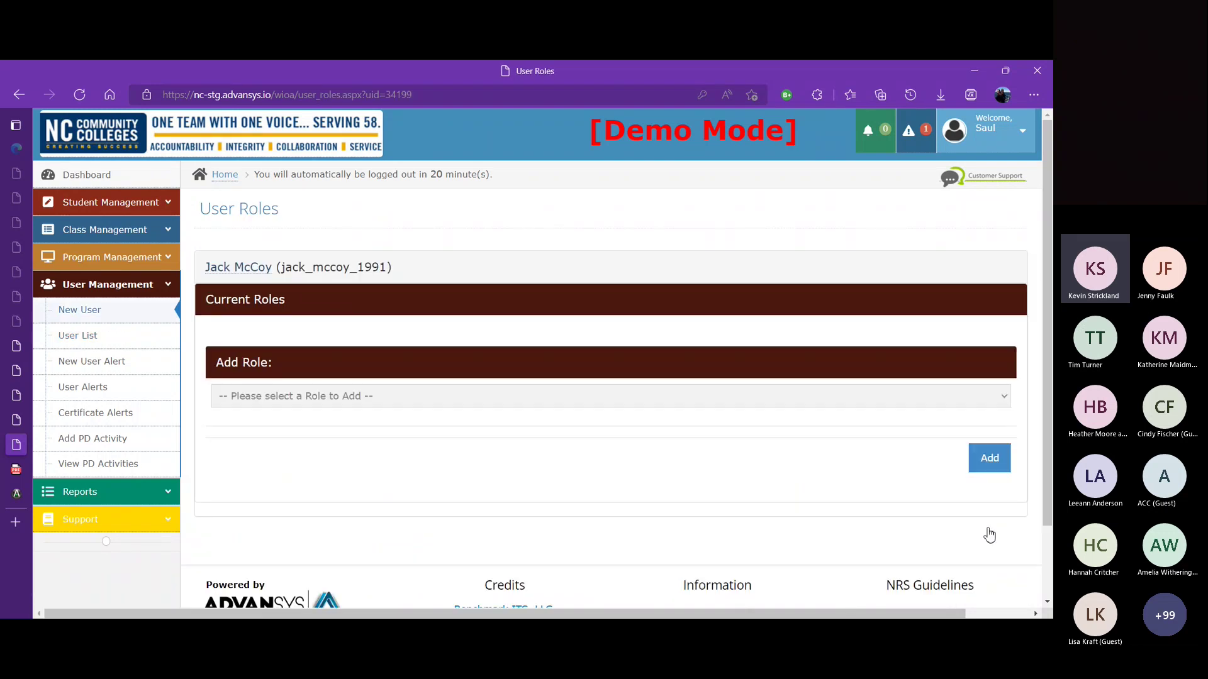
{"action": "left_click", "coordinate": [123, 346]}
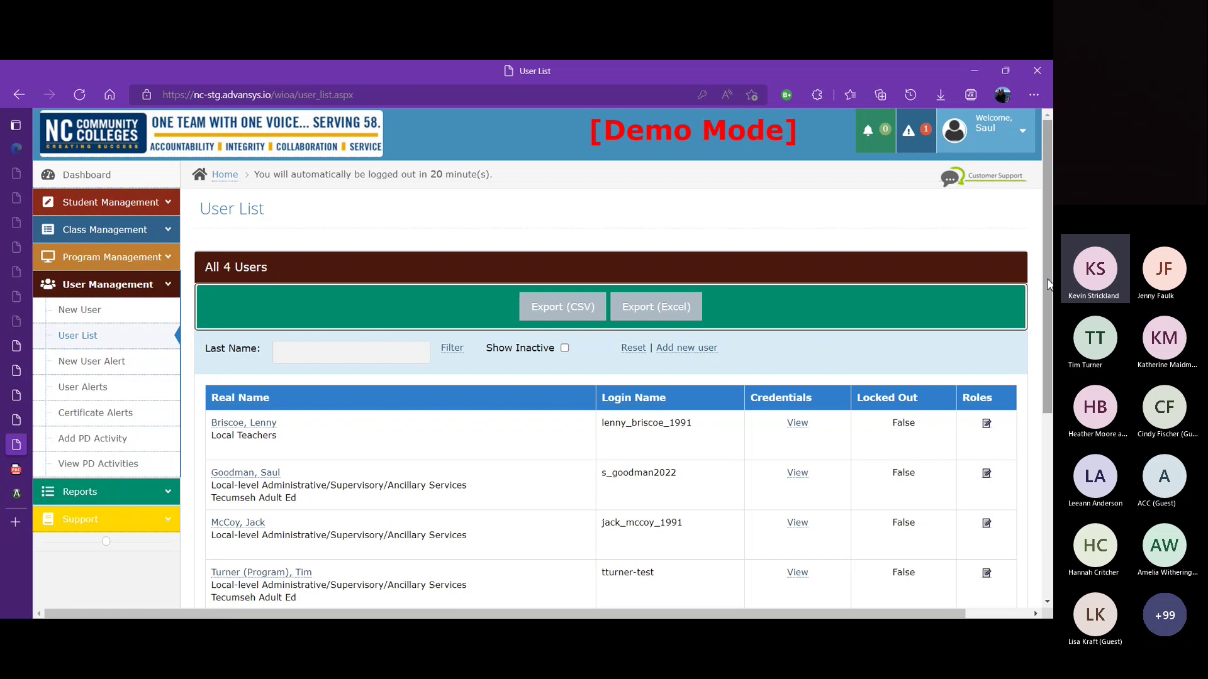
{"action": "scroll", "coordinate": [1047, 283], "scroll_direction": "down", "scroll_amount": 1}
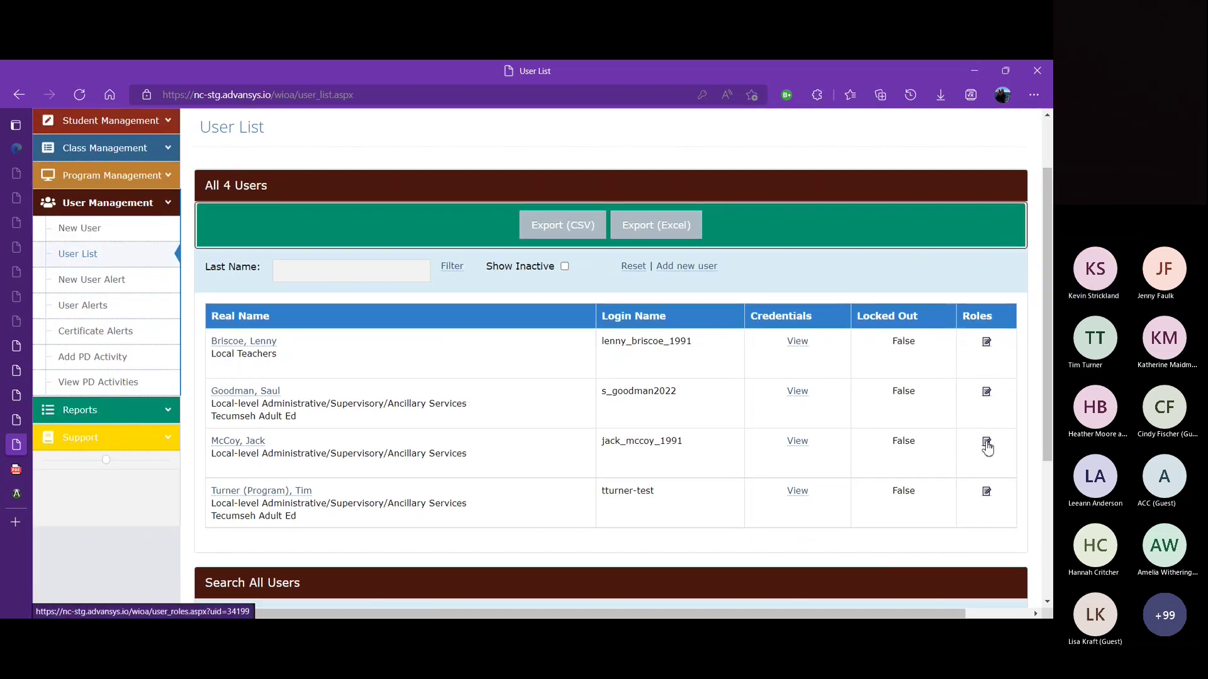
{"action": "left_click", "coordinate": [986, 442]}
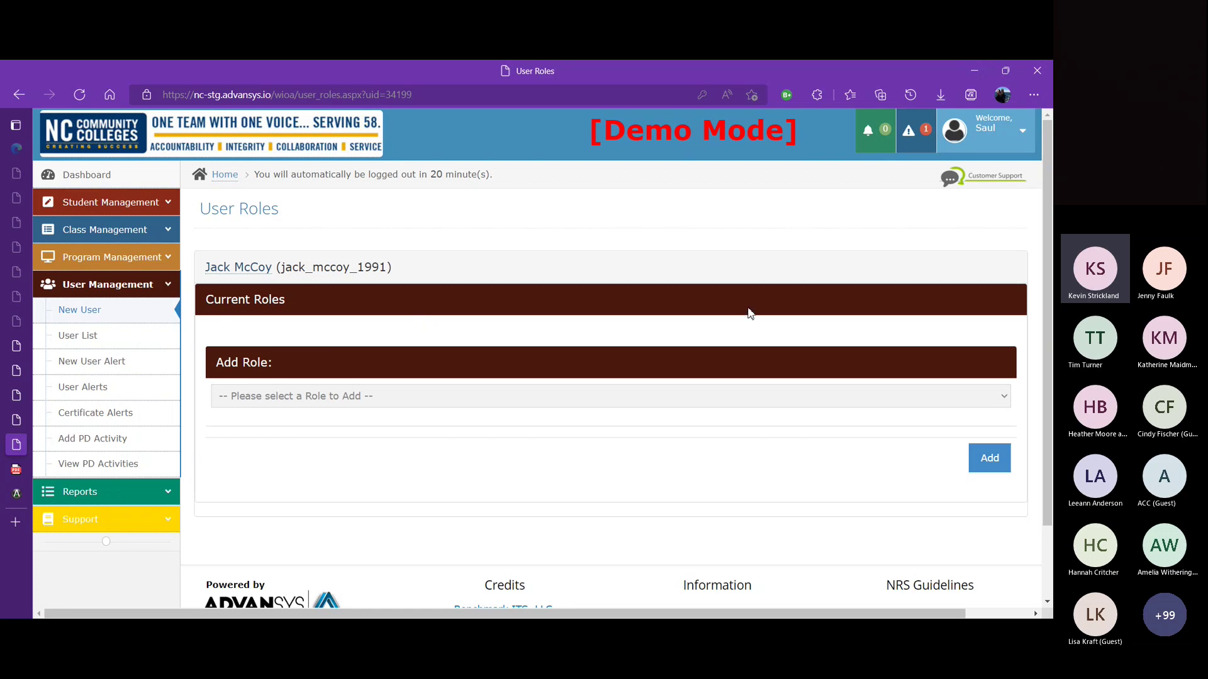
Step: Step through the Add Role options, from Program Administrator to Assessment Personnel, leaving Teacher selected
{"action": "left_click", "coordinate": [1005, 404]}
{"action": "key", "text": "Down"}
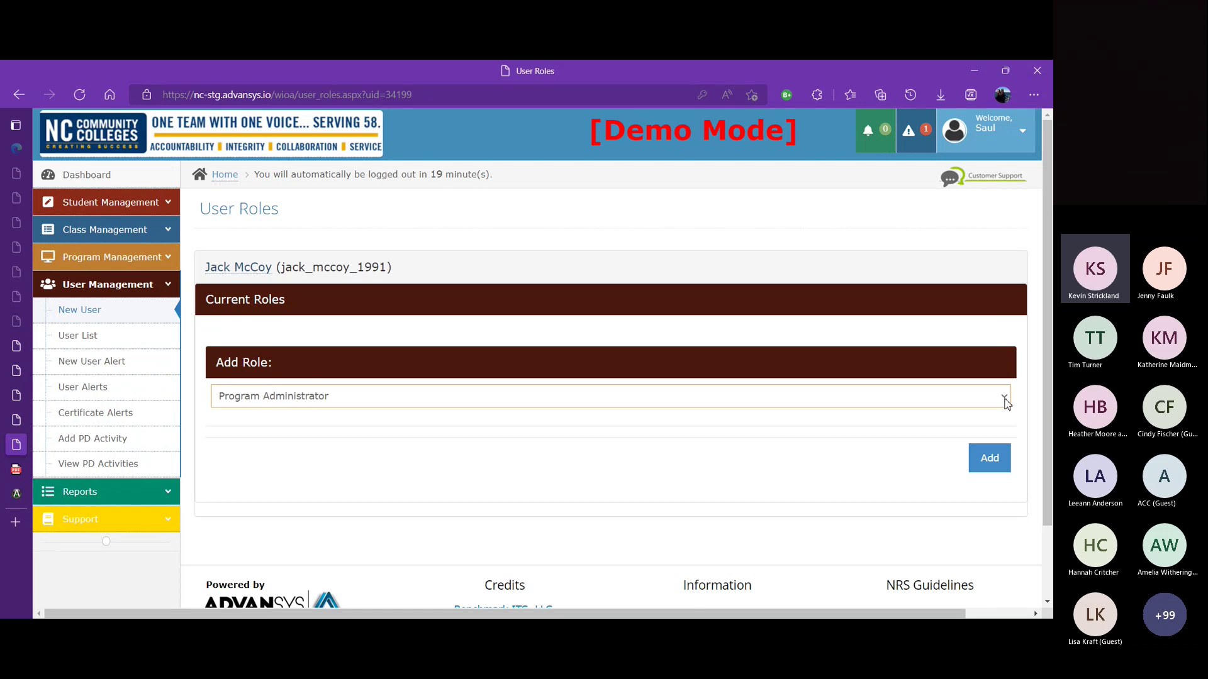
{"action": "key", "text": "Down"}
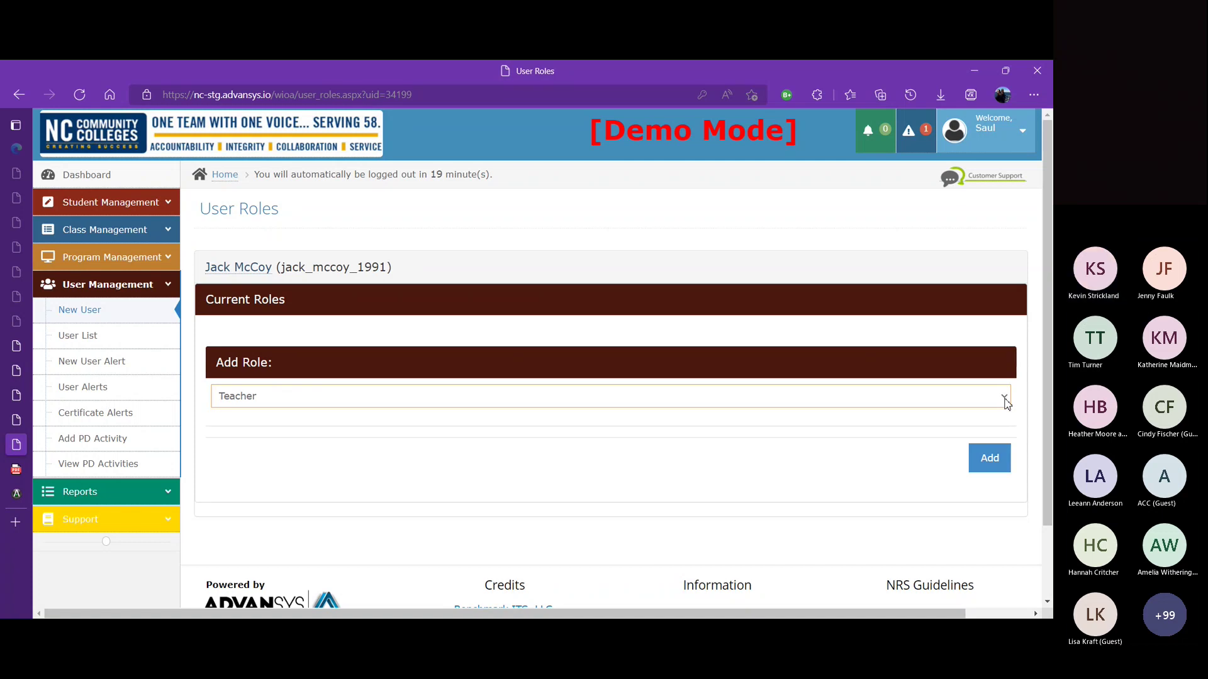
{"action": "key", "text": "Down"}
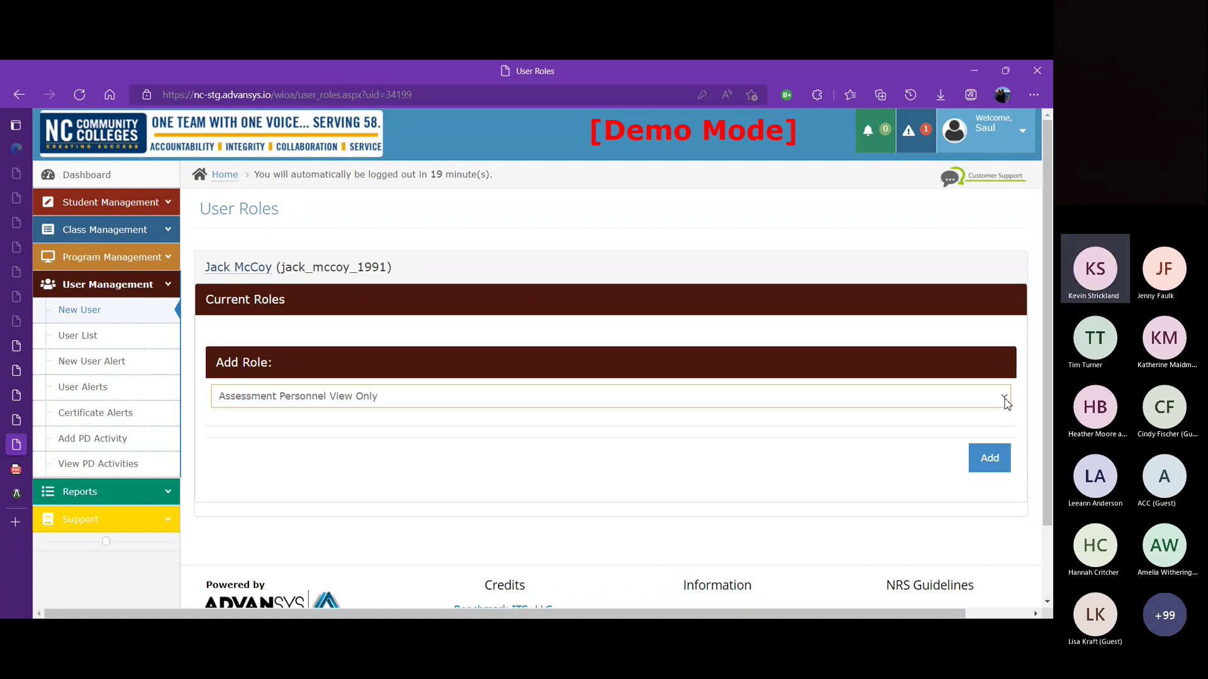
{"action": "key", "text": "Down"}
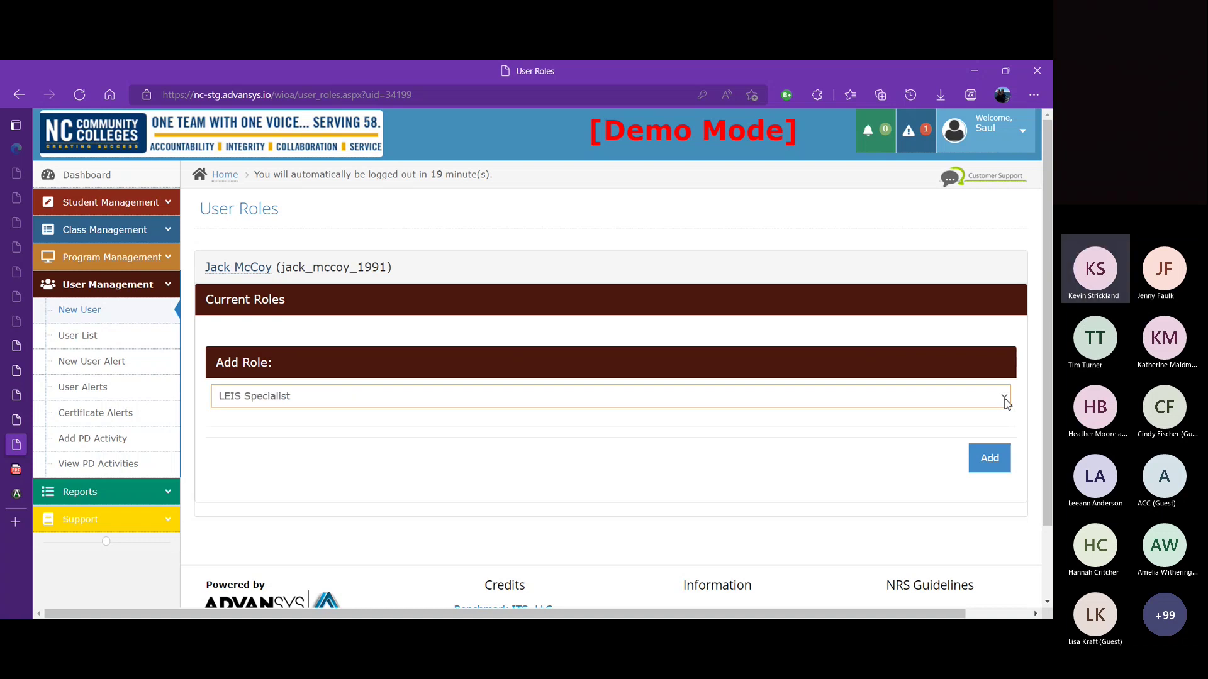
{"action": "key", "text": "Down"}
{"action": "key", "text": "Down"}
{"action": "key", "text": "Down"}
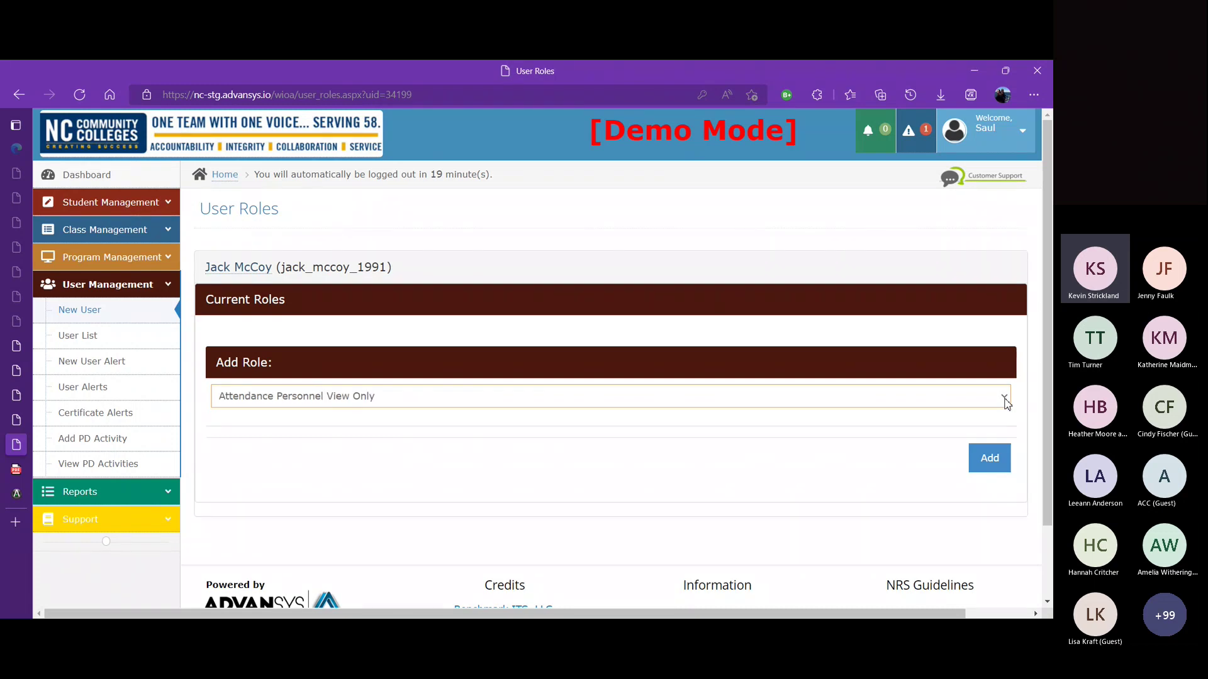
{"action": "key", "text": "Down"}
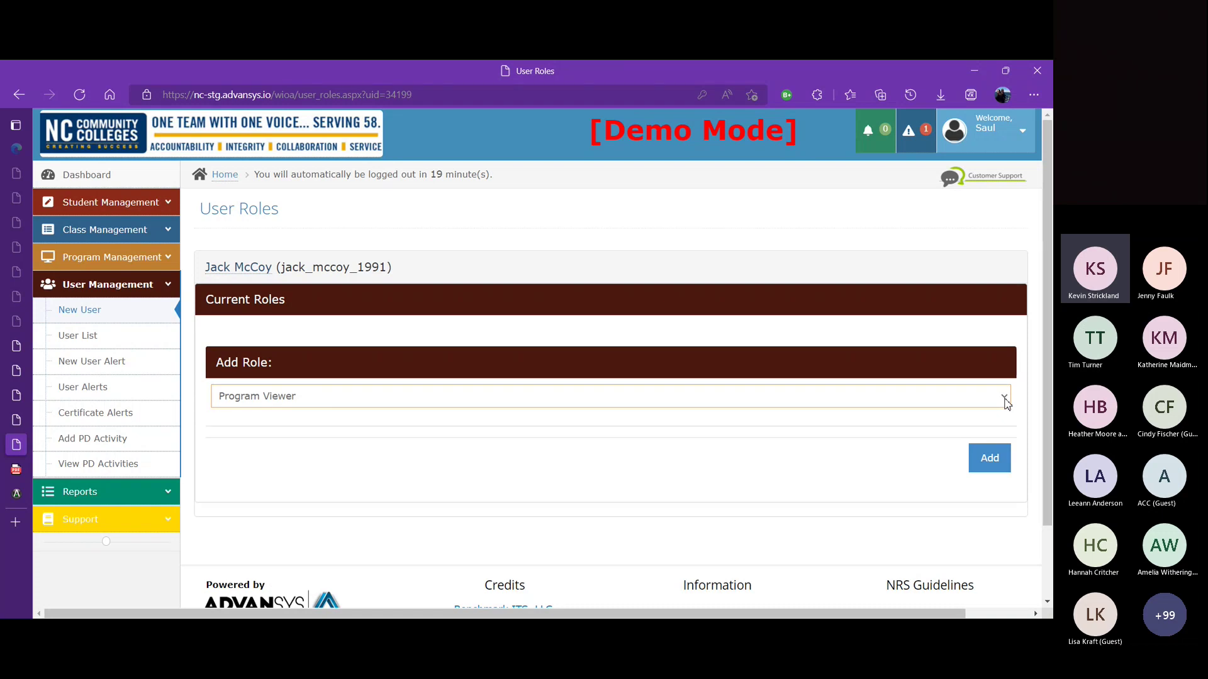
{"action": "key", "text": "Down"}
{"action": "key", "text": "Down"}
{"action": "key", "text": "Down"}
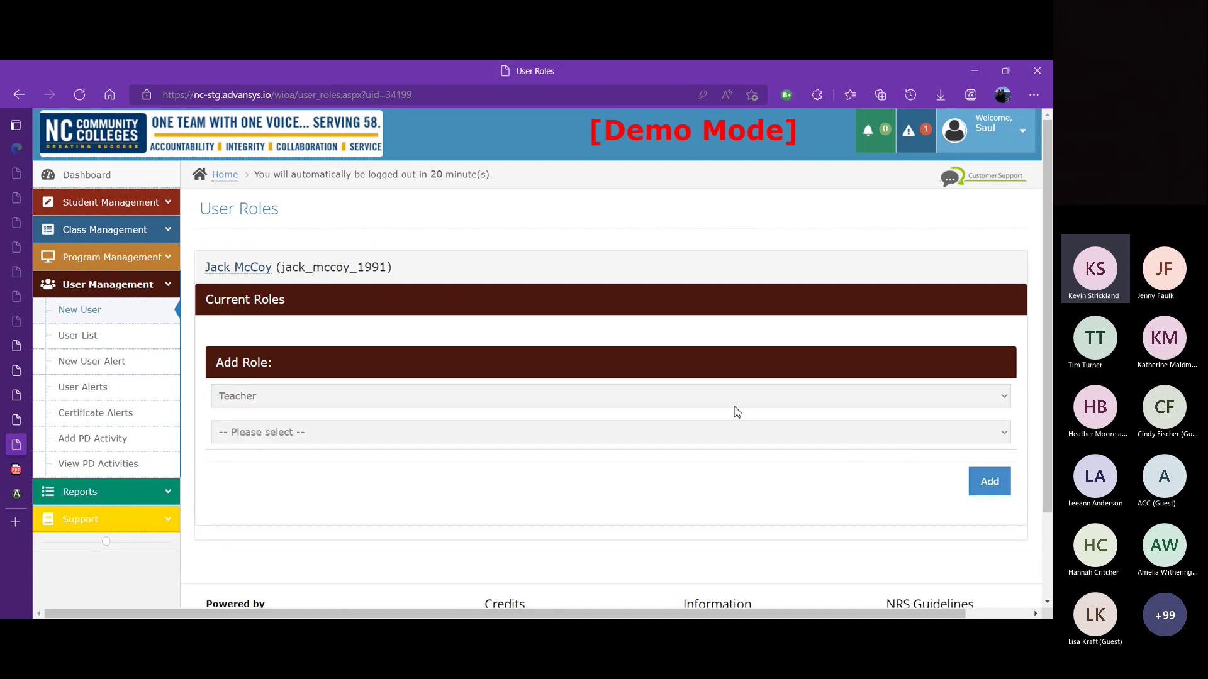
Step: Add a Teacher role for Test Class 5: BSP-2000 under provider Tecumseh Adult Ed
{"action": "left_click", "coordinate": [697, 442]}
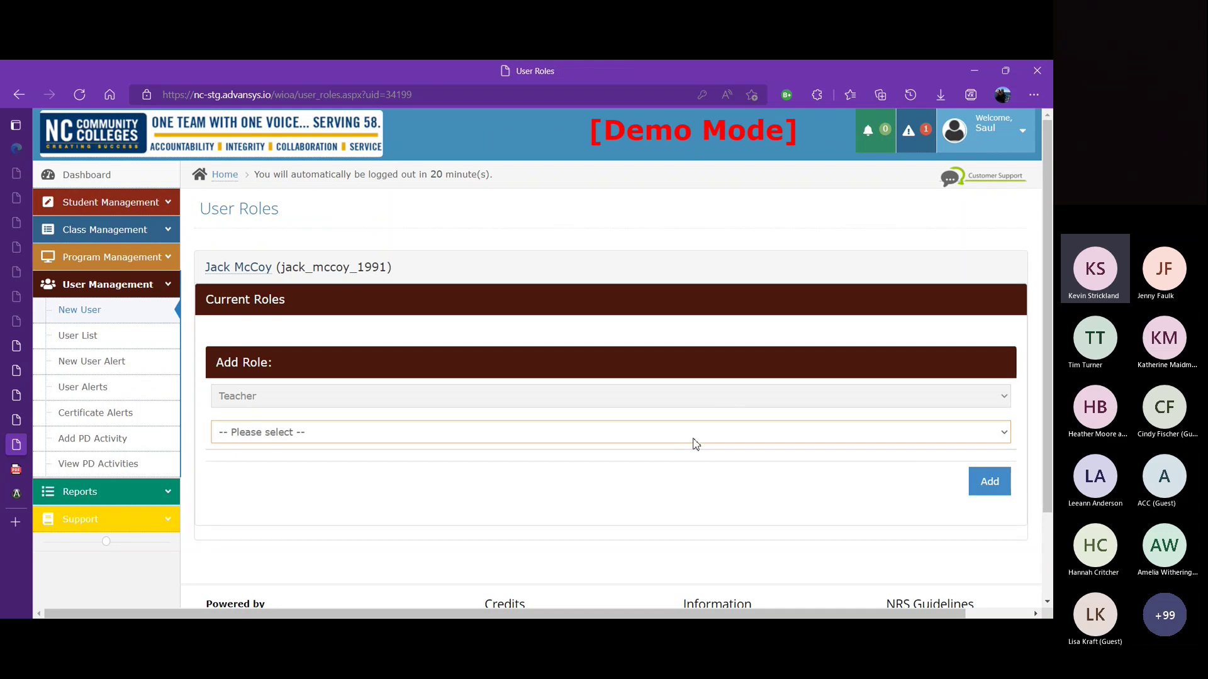
{"action": "left_click", "coordinate": [678, 472]}
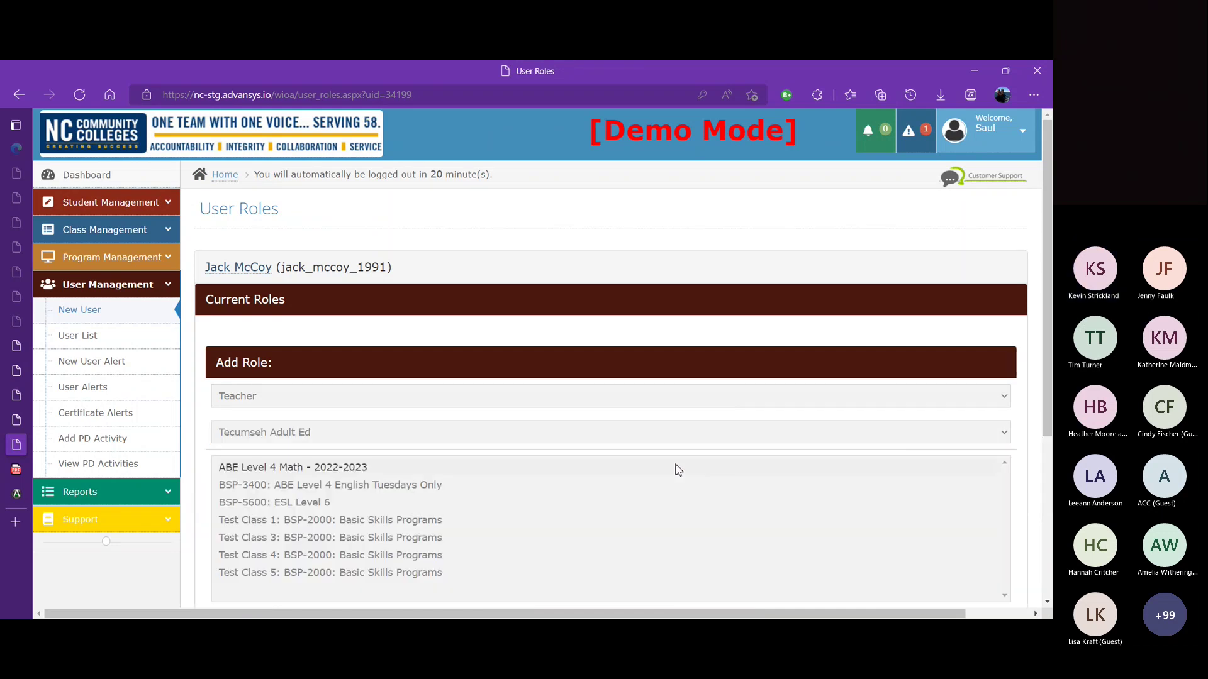
{"action": "left_click", "coordinate": [402, 573]}
{"action": "left_click_drag", "start_coordinate": [1047, 346], "coordinate": [1049, 408]}
{"action": "left_click", "coordinate": [989, 531]}
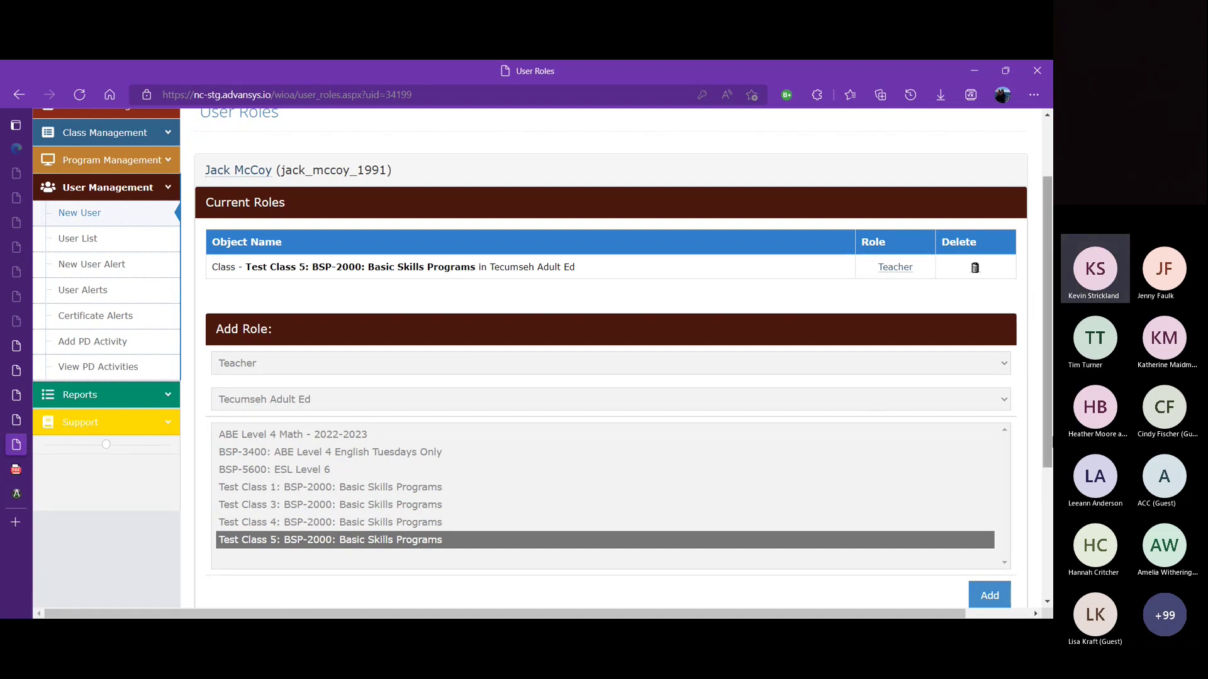
{"action": "scroll", "coordinate": [1039, 349], "scroll_direction": "up", "scroll_amount": 2}
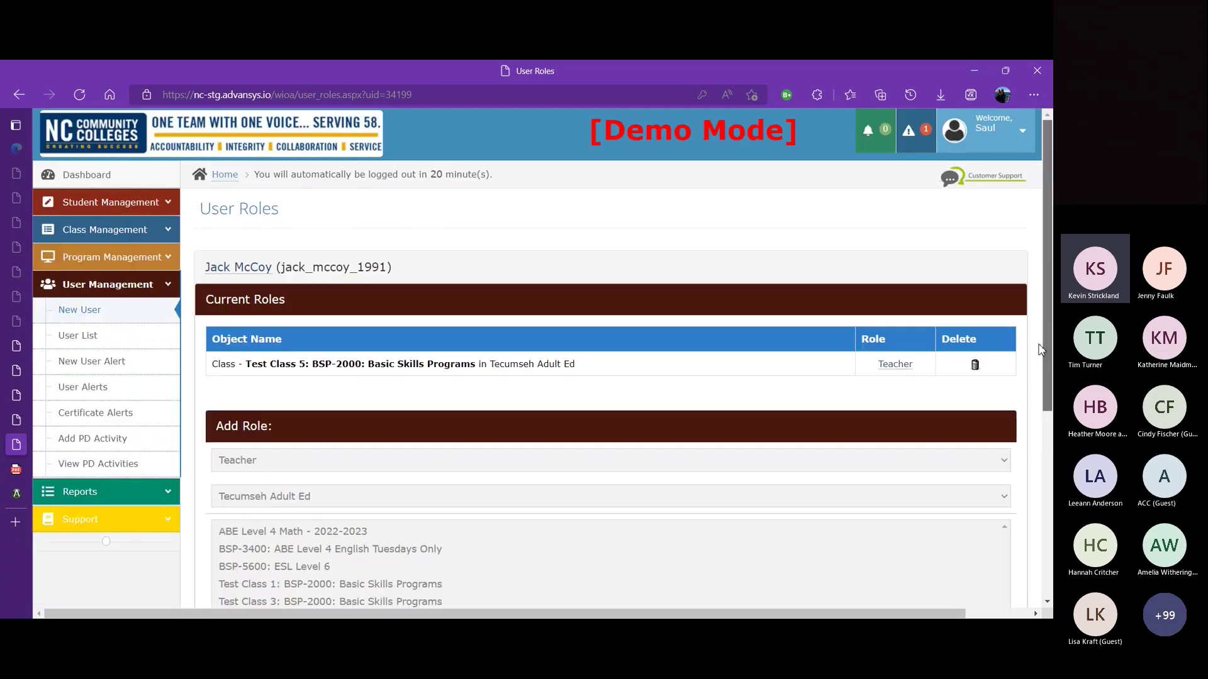
Step: Log out of the administrator account and log in with the teacher's saved username and password
{"action": "left_click", "coordinate": [989, 130]}
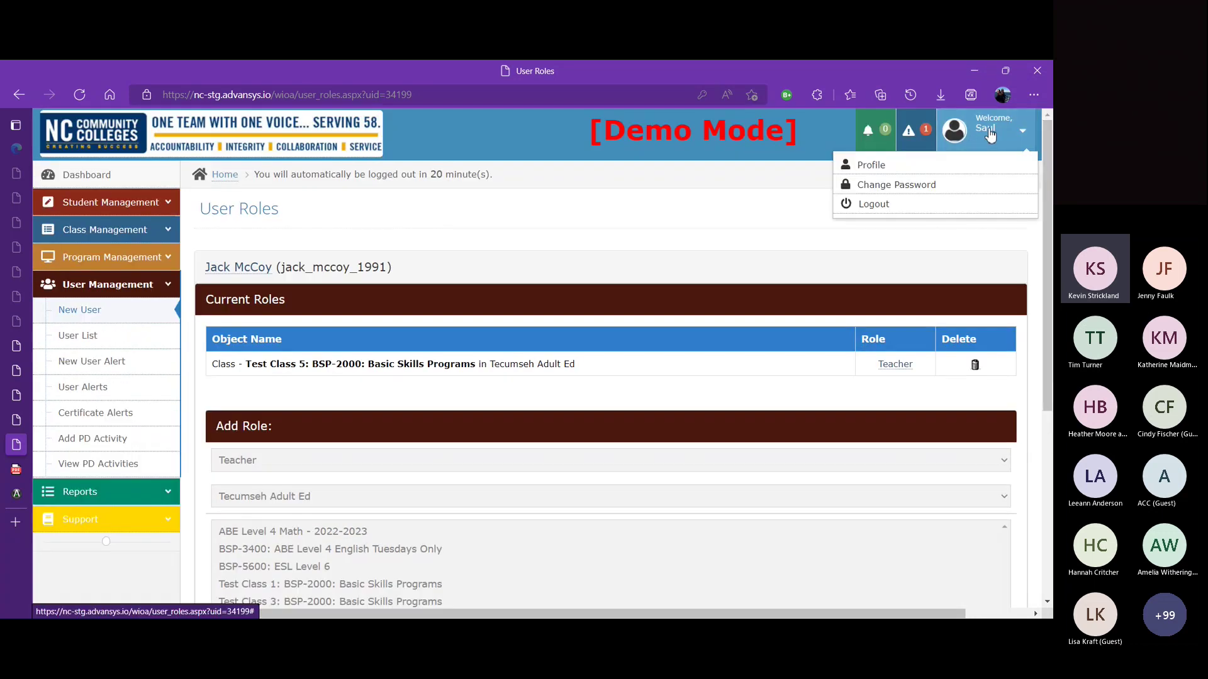
{"action": "left_click", "coordinate": [916, 205]}
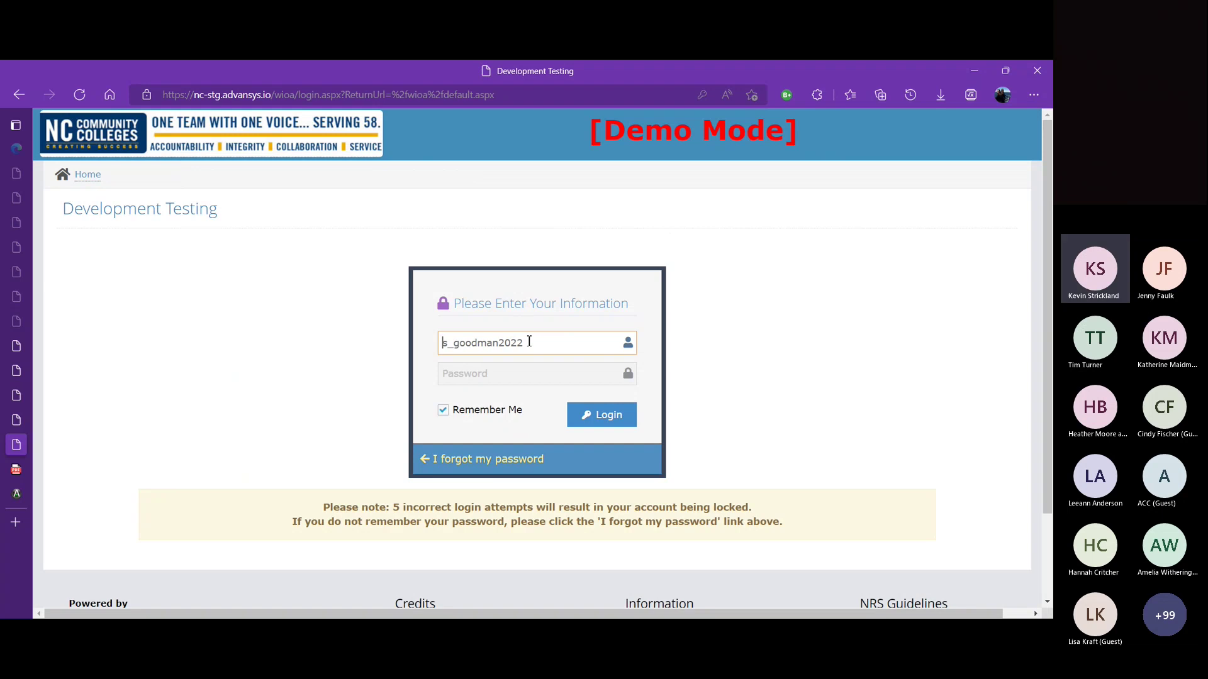
{"action": "left_click_drag", "start_coordinate": [529, 342], "coordinate": [425, 343]}
{"action": "type", "text": "jack_mccoy_1991"}
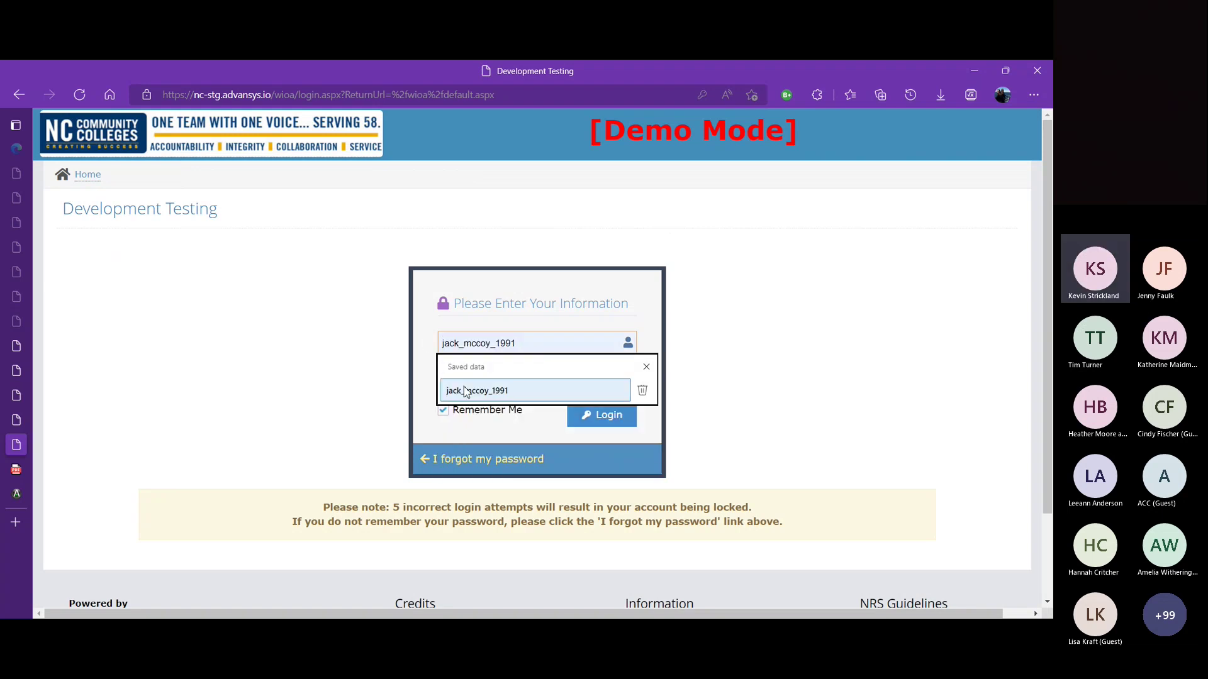
{"action": "left_click", "coordinate": [465, 390]}
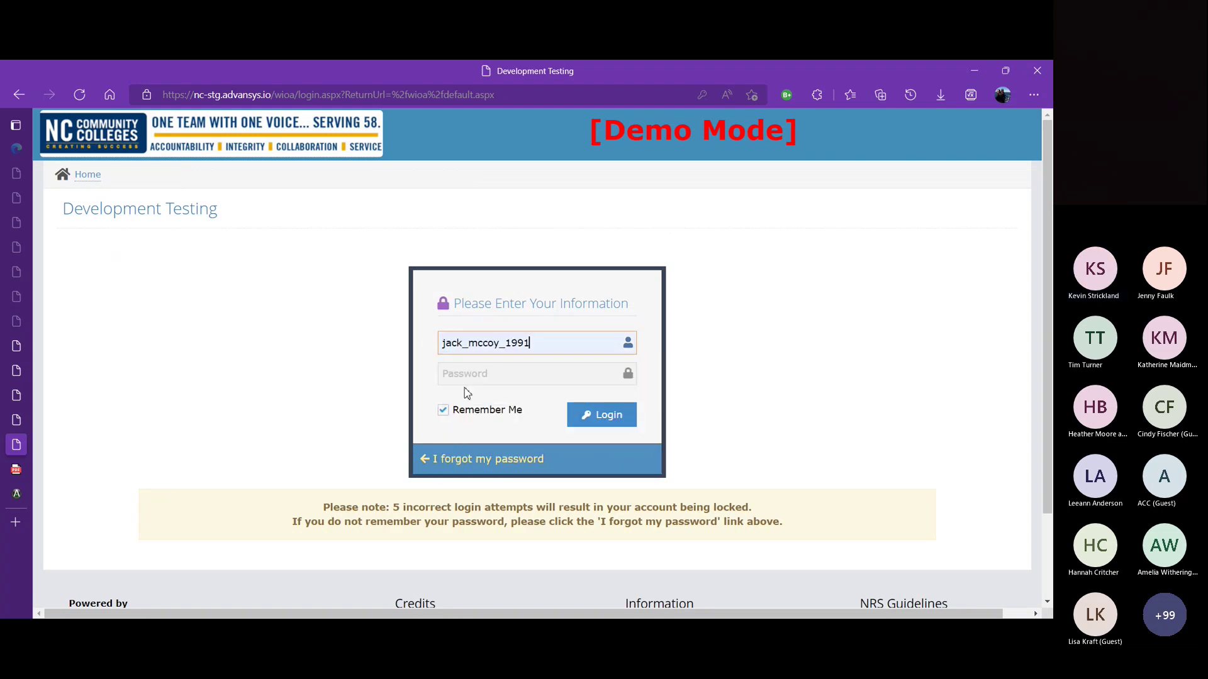
{"action": "left_click", "coordinate": [470, 377]}
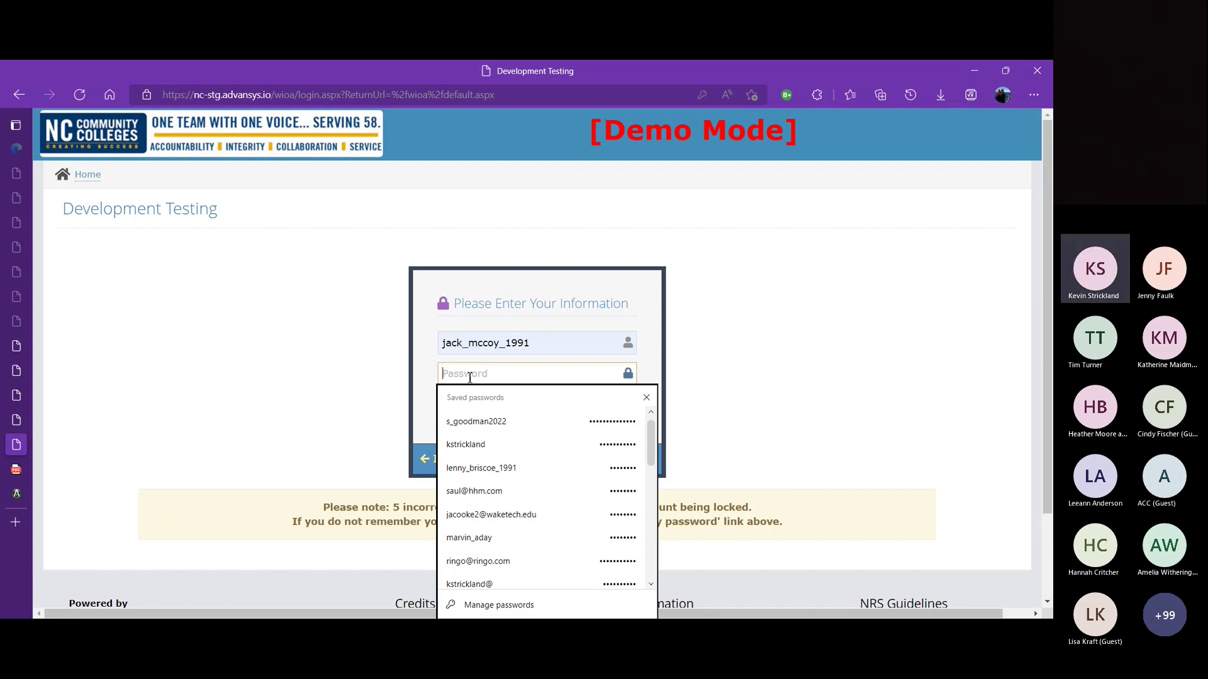
{"action": "type", "text": "••"}
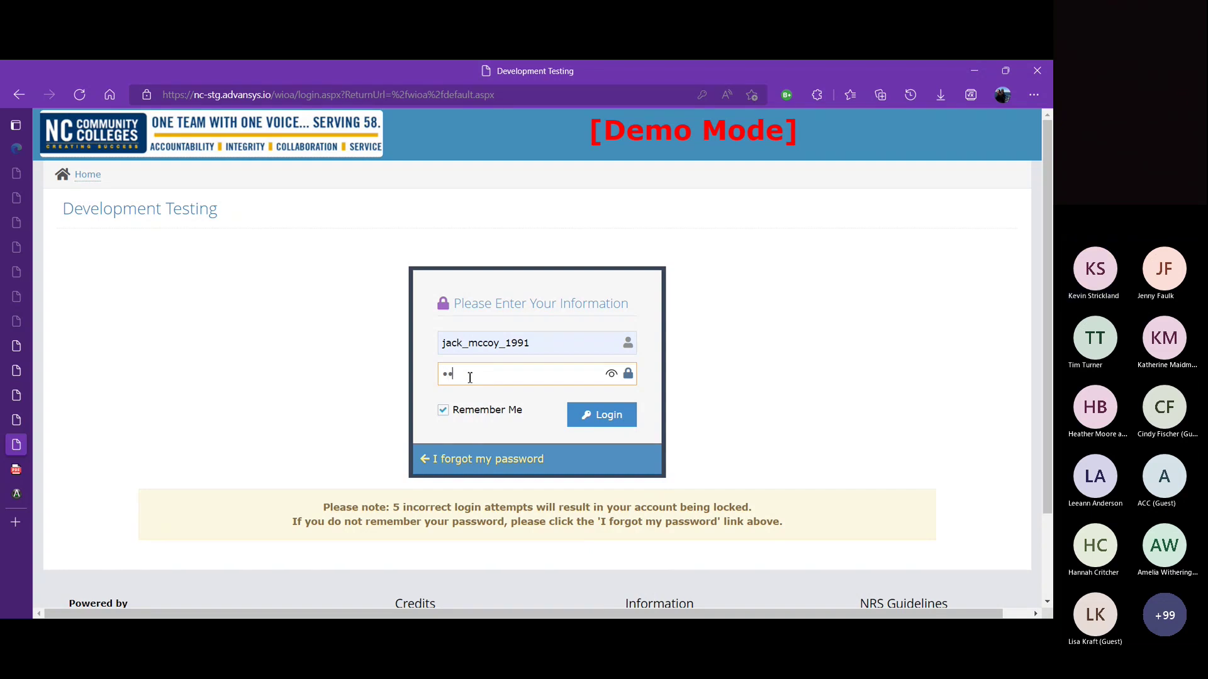
{"action": "type", "text": "••••••••••••••"}
{"action": "left_click", "coordinate": [619, 422]}
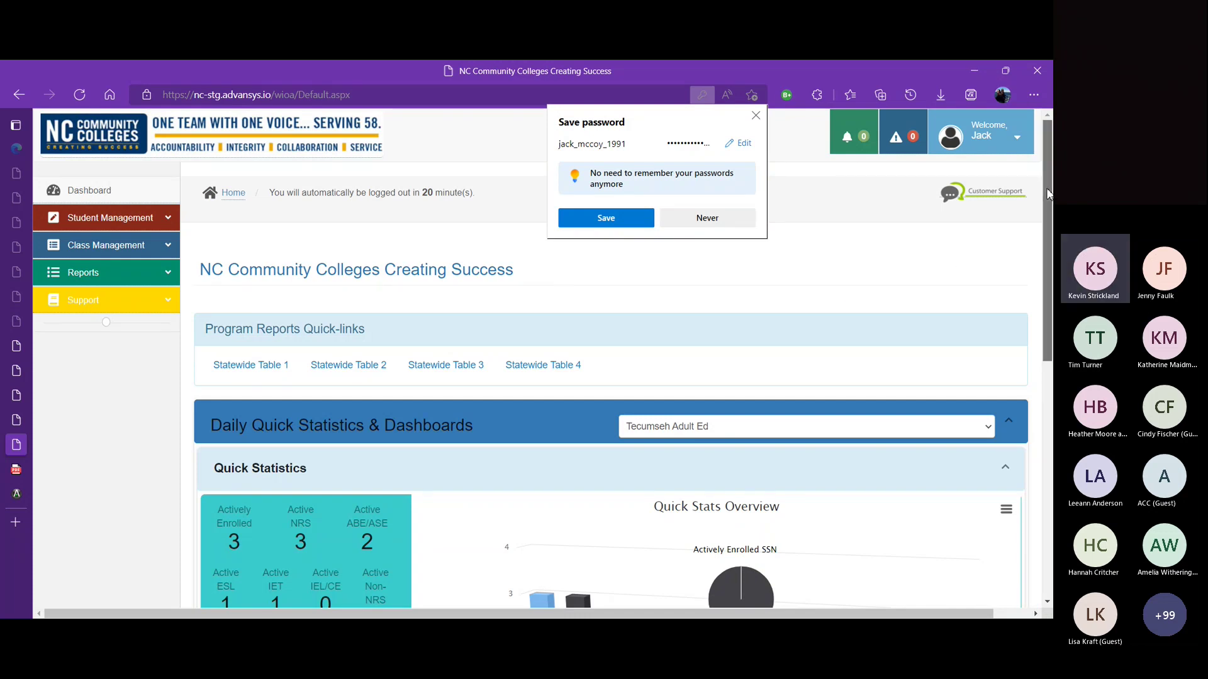
Step: Open Student Management > Browse Students/Class to list the five students in Test Class 5
{"action": "scroll", "coordinate": [1049, 245], "scroll_direction": "down", "scroll_amount": 2}
{"action": "left_click_drag", "start_coordinate": [1048, 243], "coordinate": [1047, 260]}
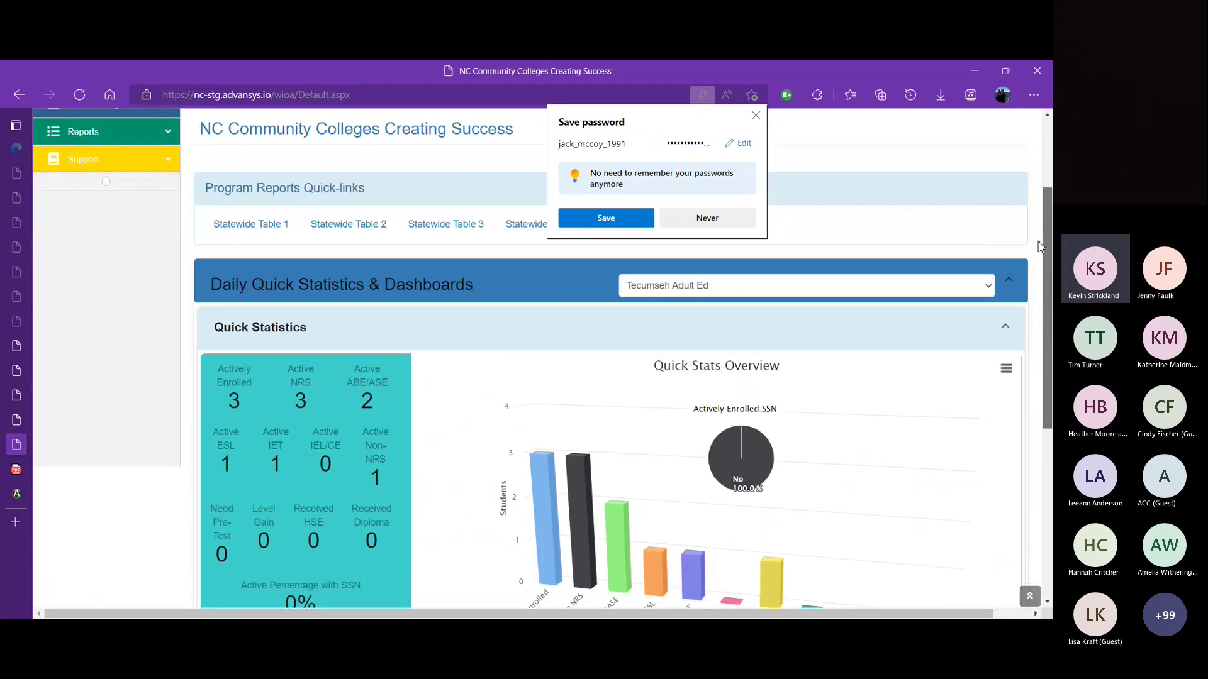
{"action": "scroll", "coordinate": [1041, 233], "scroll_direction": "up", "scroll_amount": 1}
{"action": "scroll", "coordinate": [1037, 208], "scroll_direction": "down", "scroll_amount": 1}
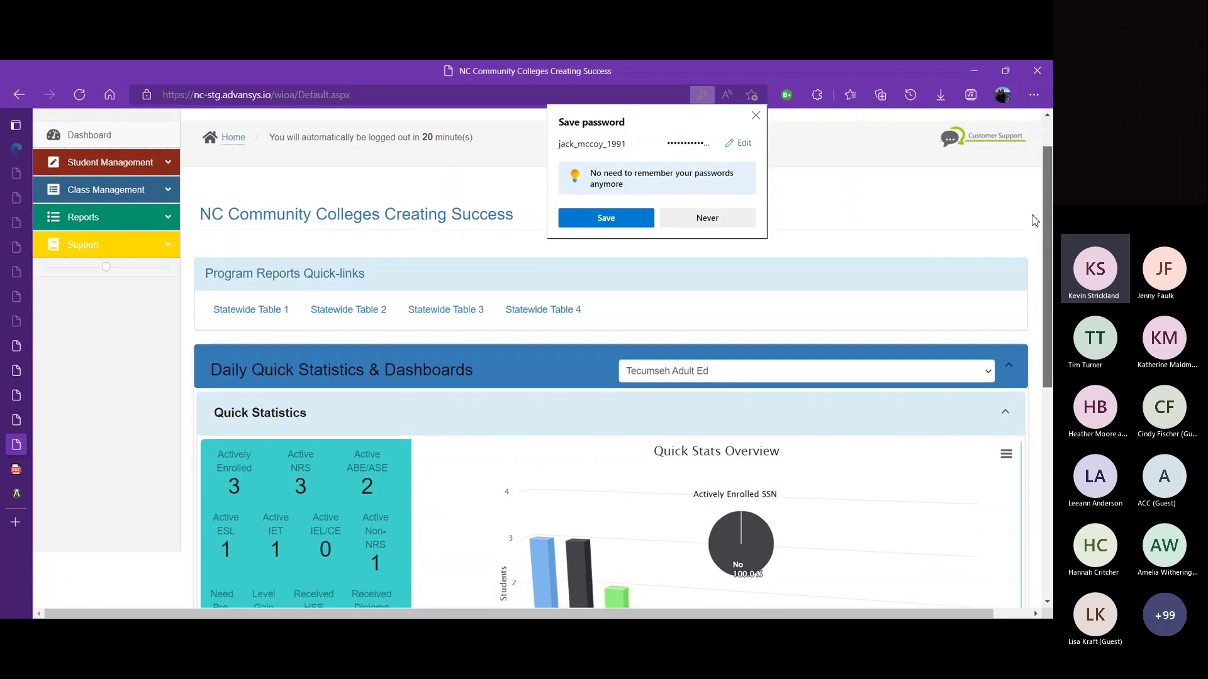
{"action": "scroll", "coordinate": [1030, 221], "scroll_direction": "up", "scroll_amount": 1}
{"action": "scroll", "coordinate": [1026, 195], "scroll_direction": "up", "scroll_amount": 1}
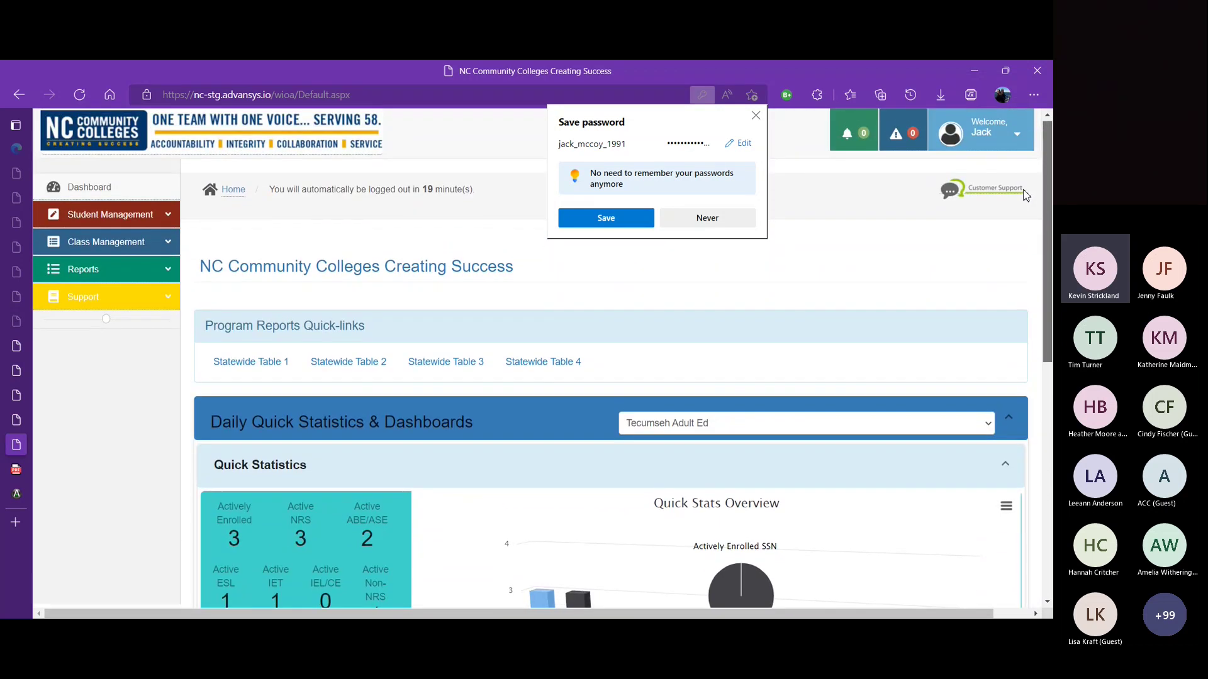
{"action": "left_click", "coordinate": [168, 219]}
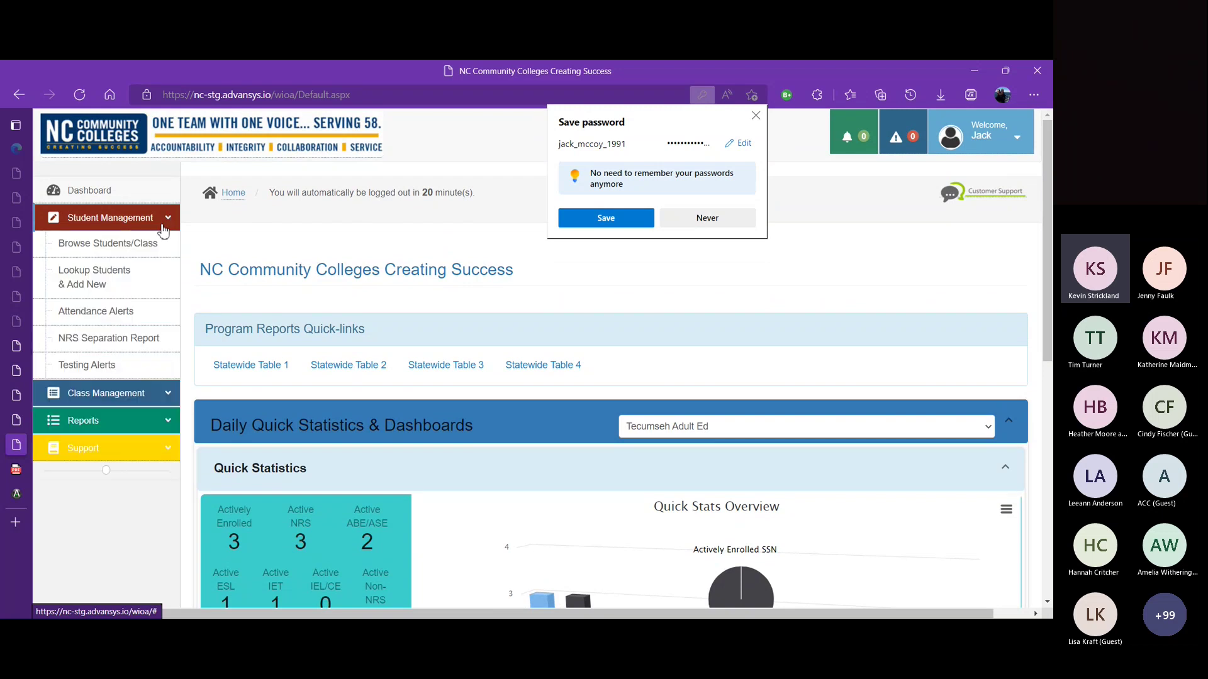
{"action": "left_click", "coordinate": [134, 251]}
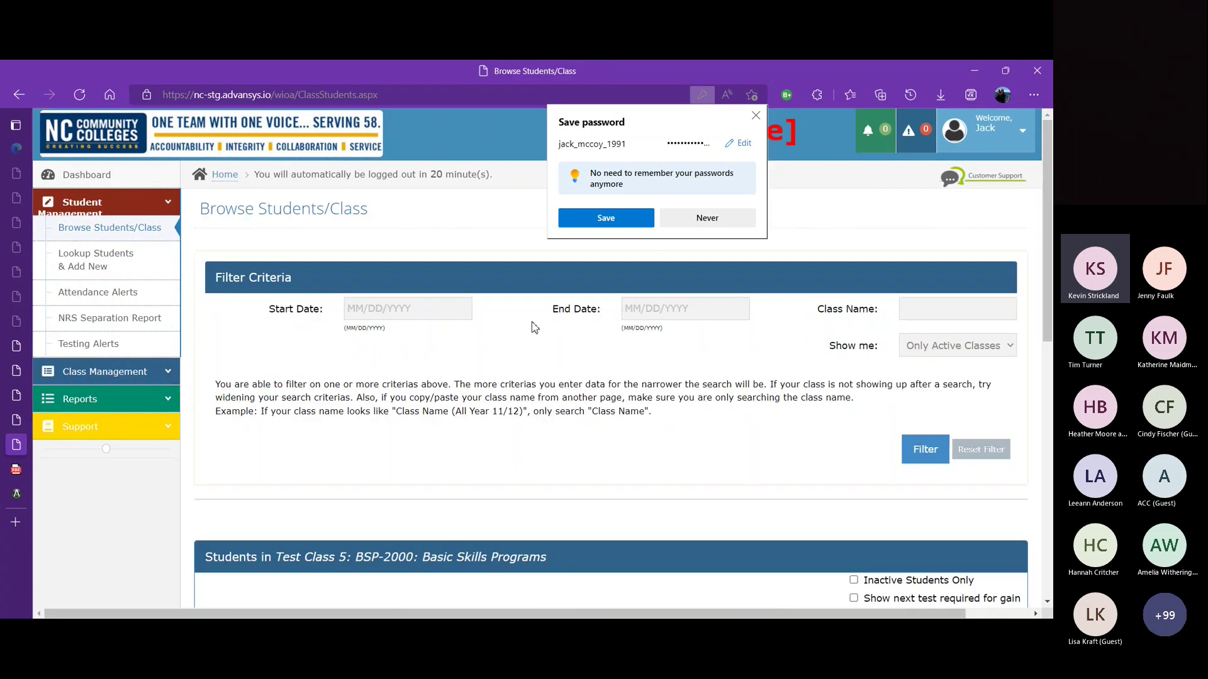
{"action": "scroll", "coordinate": [134, 251], "scroll_direction": "down", "scroll_amount": 3}
{"action": "scroll", "coordinate": [1052, 293], "scroll_direction": "down", "scroll_amount": 2}
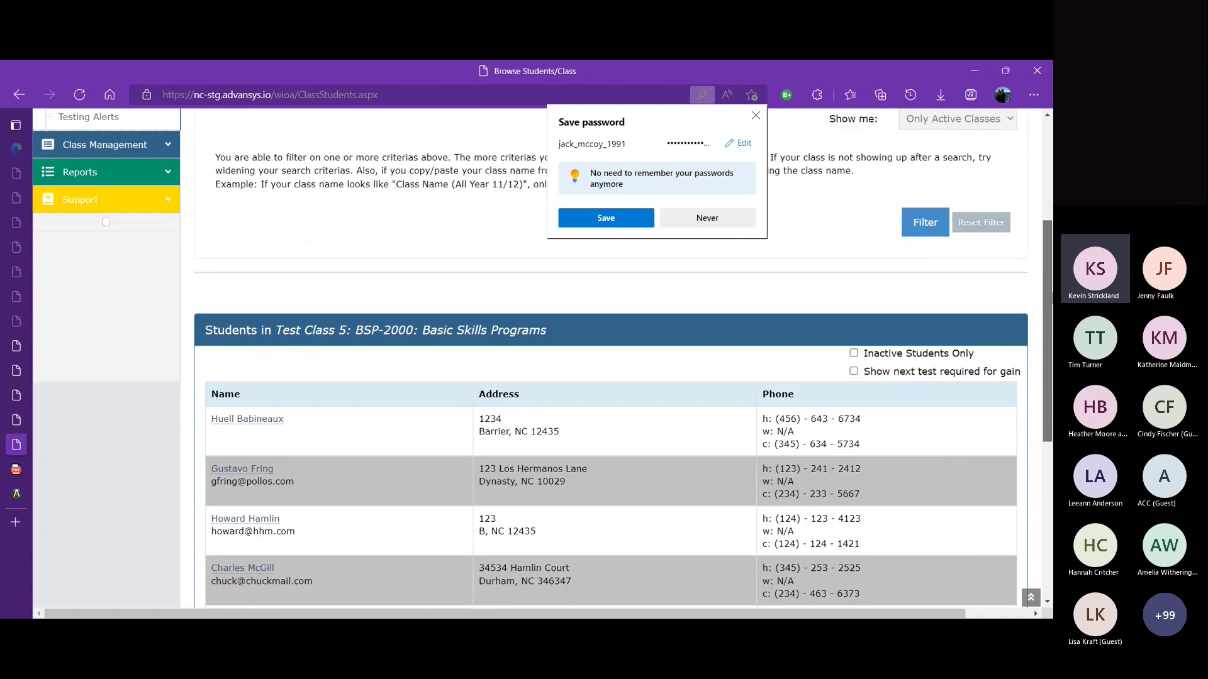
{"action": "scroll", "coordinate": [1051, 337], "scroll_direction": "up", "scroll_amount": 3}
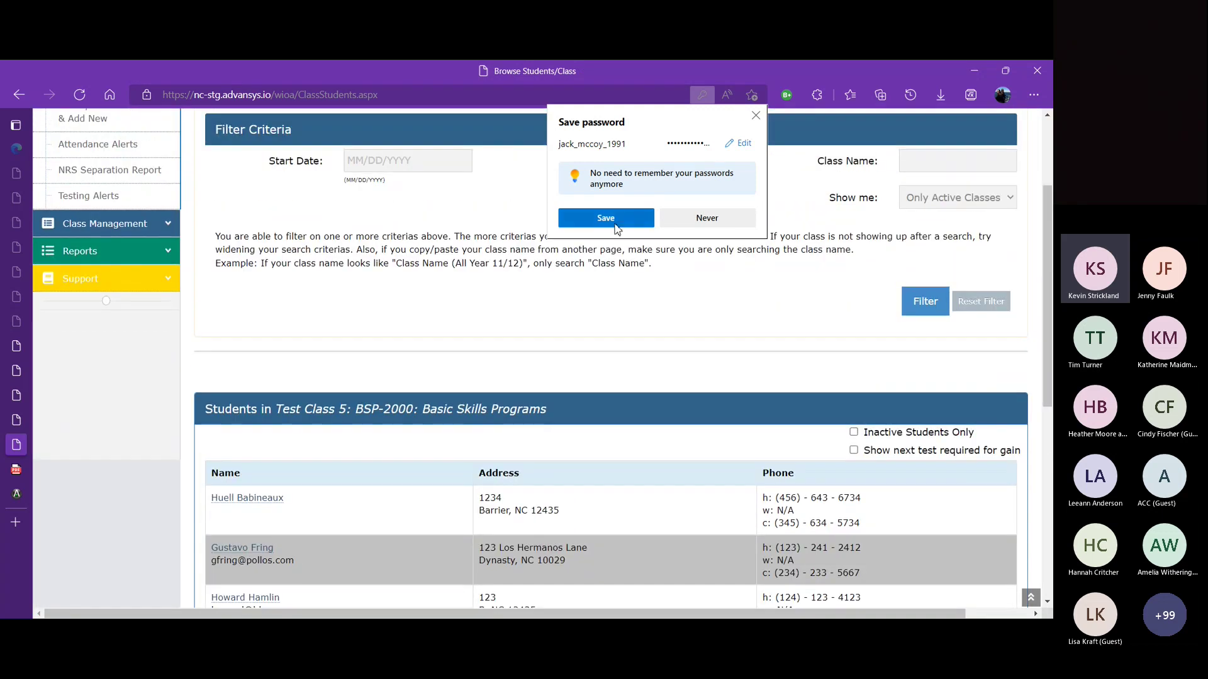
Step: Save the teacher's password in Edge's prompt and expand Class Management instead of Student Management
{"action": "left_click", "coordinate": [616, 222]}
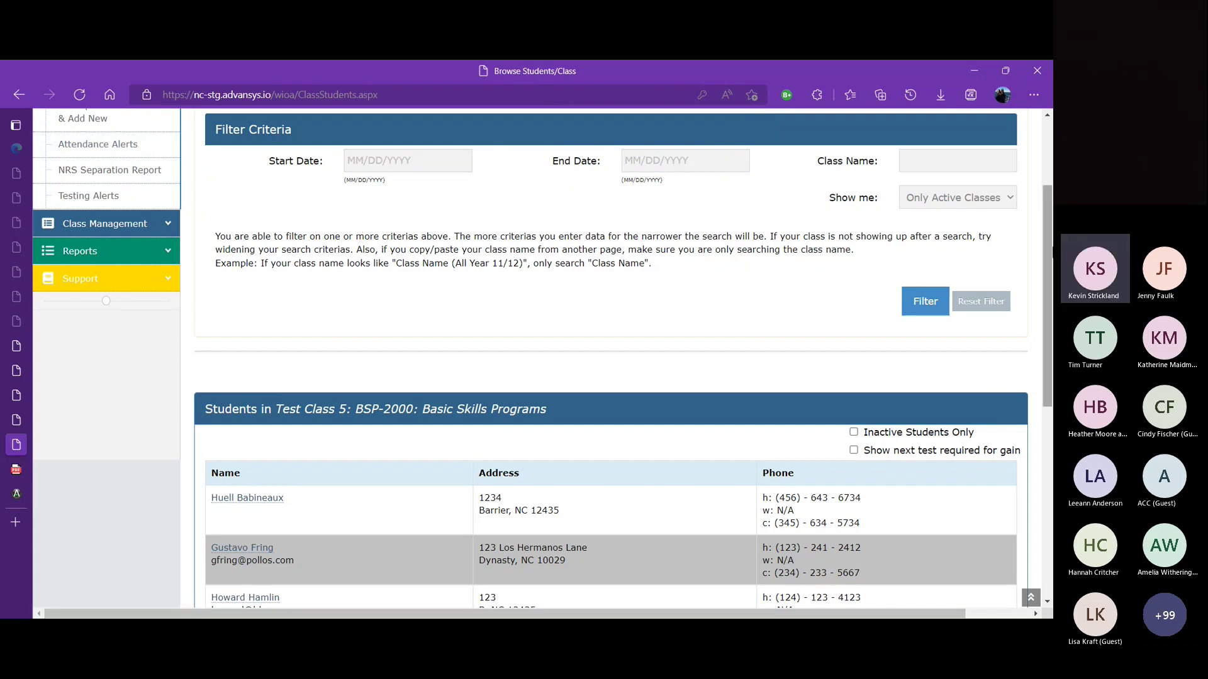
{"action": "left_click_drag", "start_coordinate": [1050, 252], "coordinate": [1014, 199]}
{"action": "left_click", "coordinate": [168, 176]}
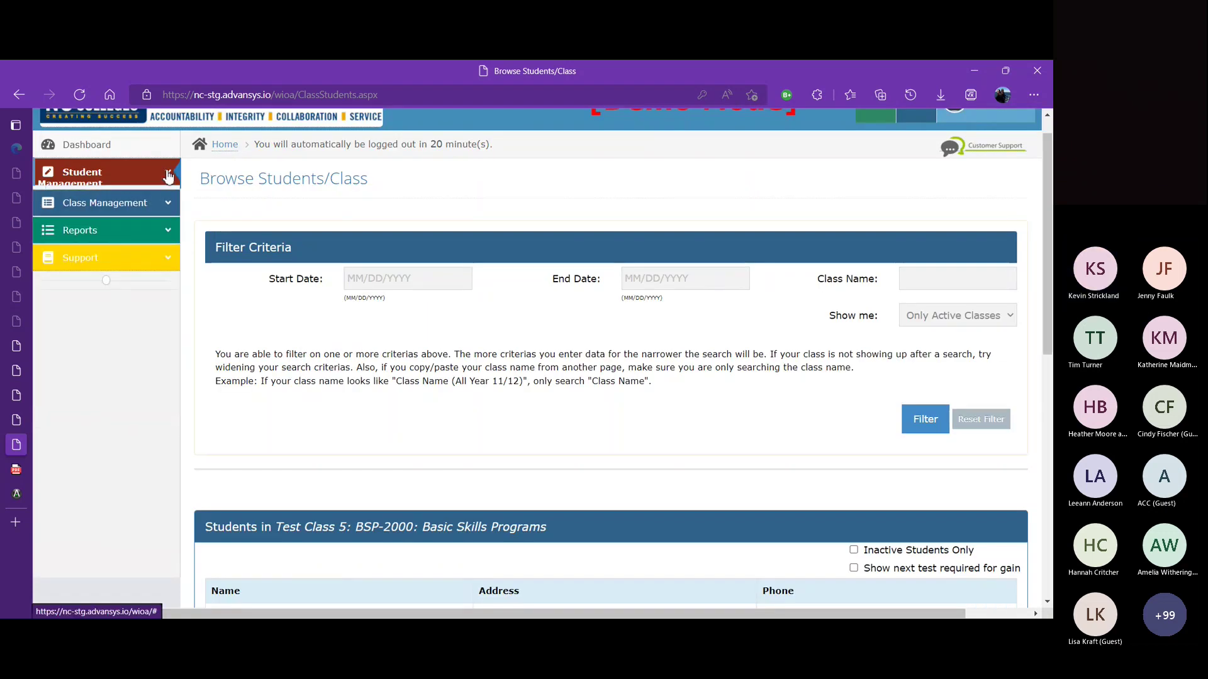
{"action": "left_click", "coordinate": [168, 199]}
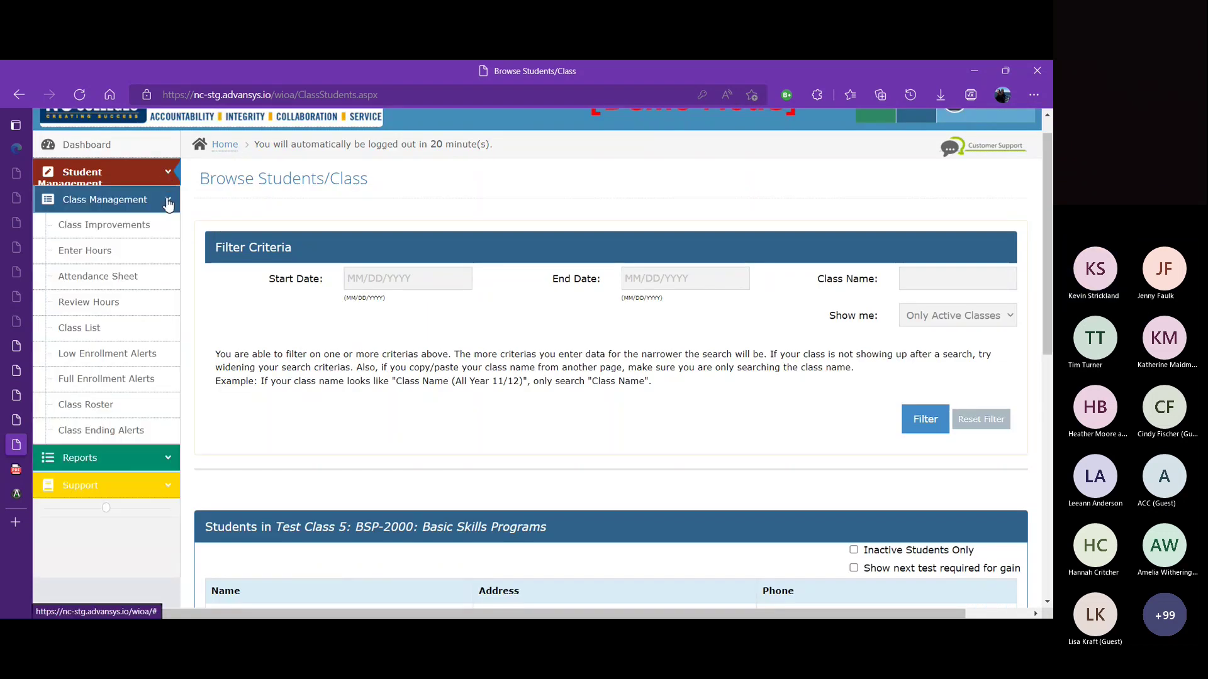
Step: Open Enter Hours: Teacher/Class Hours and review Test Class 5's meeting dates and hours
{"action": "left_click", "coordinate": [111, 261]}
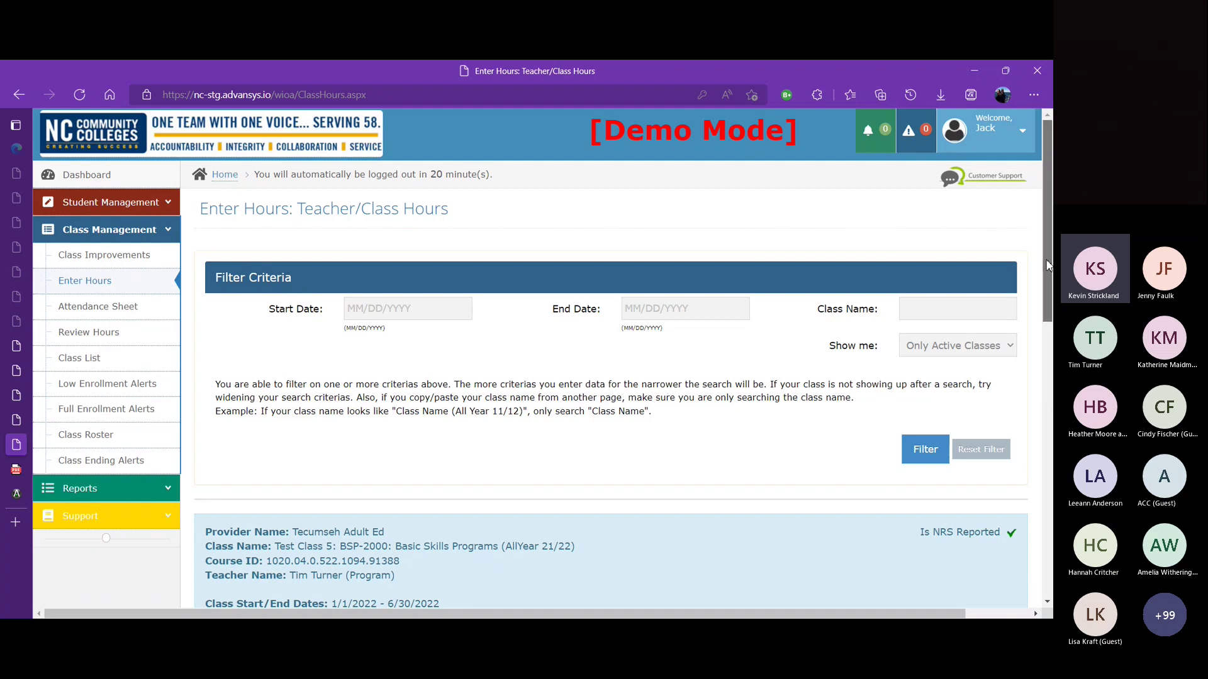
{"action": "scroll", "coordinate": [610, 359], "scroll_direction": "down", "scroll_amount": 5}
{"action": "scroll", "coordinate": [610, 358], "scroll_direction": "down", "scroll_amount": 4}
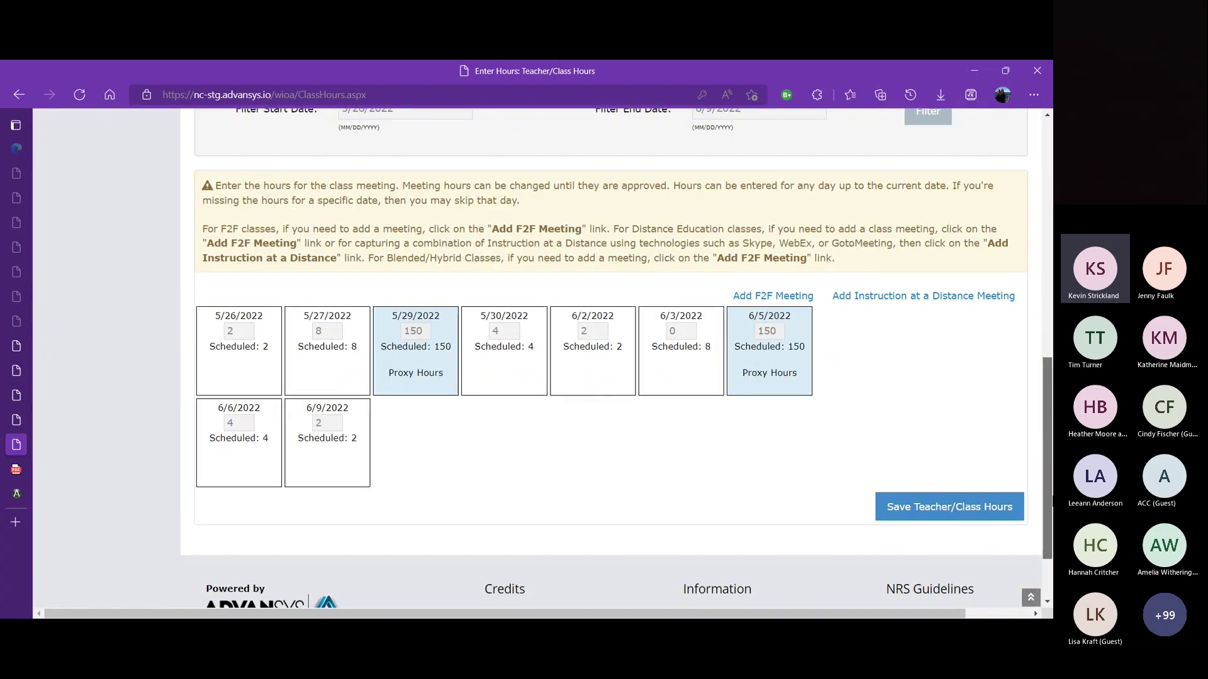
{"action": "scroll", "coordinate": [1043, 451], "scroll_direction": "up", "scroll_amount": 10}
{"action": "scroll", "coordinate": [1003, 276], "scroll_direction": "up", "scroll_amount": 1}
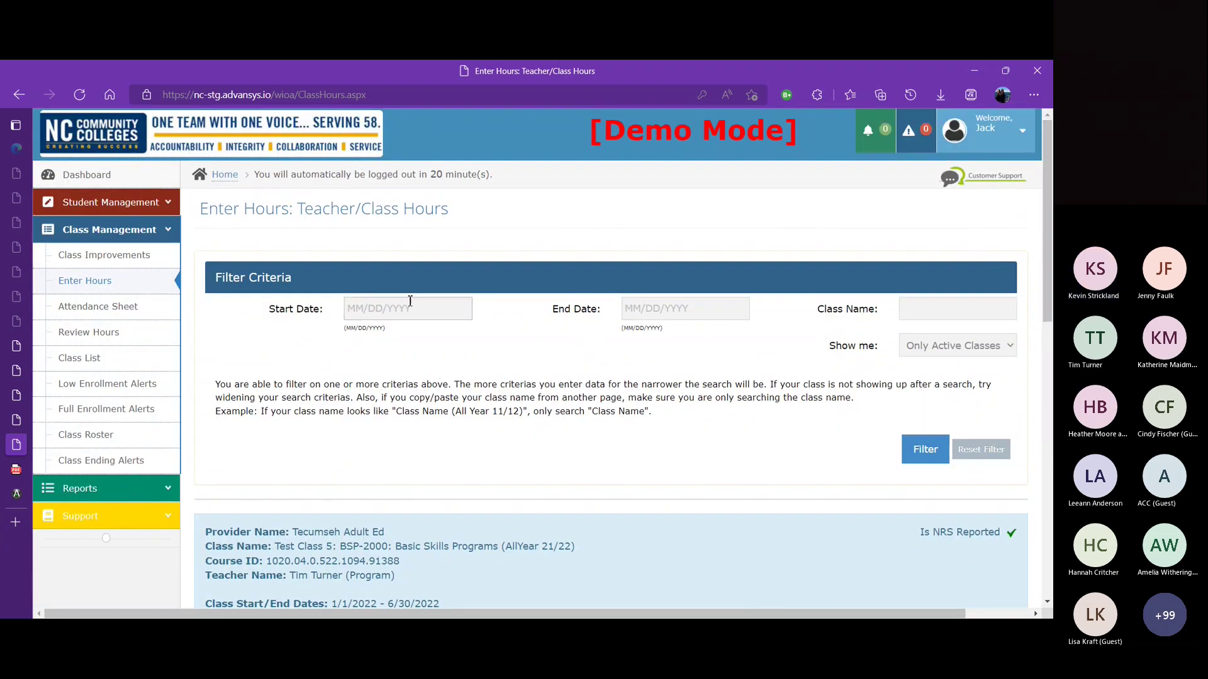
{"action": "left_click", "coordinate": [169, 231]}
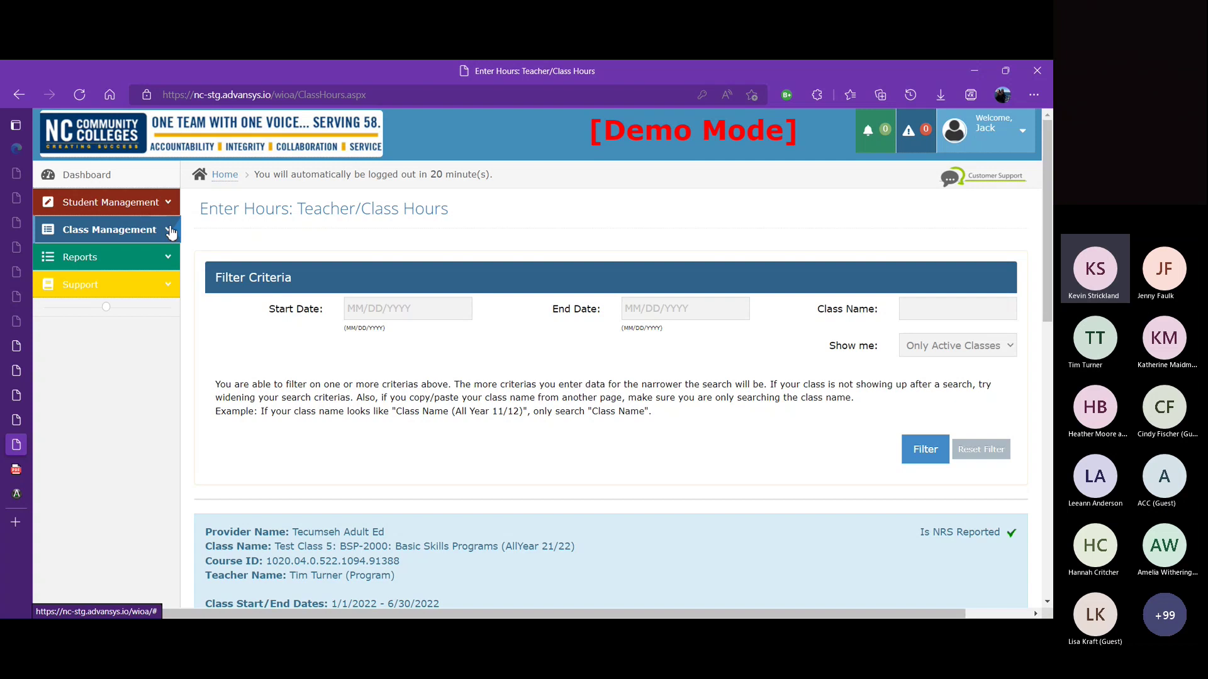
{"action": "left_click", "coordinate": [1020, 132]}
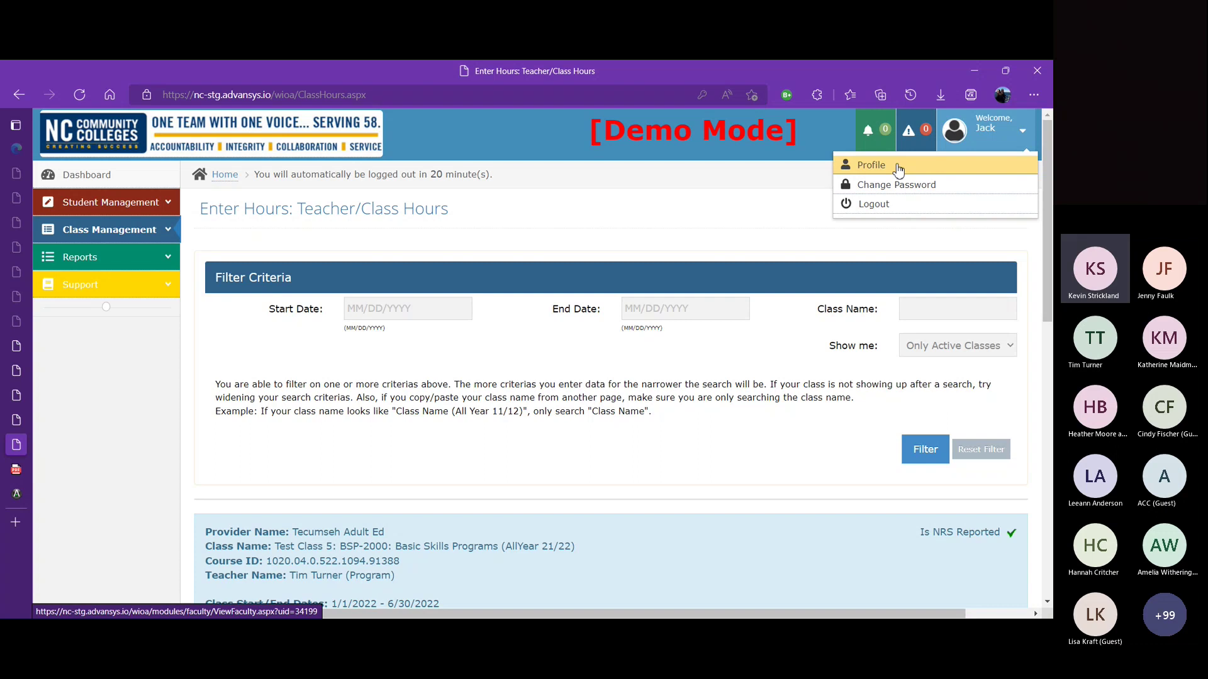
Step: Log out of the teacher account, sign in as administrator, and open User Management > User List
{"action": "left_click", "coordinate": [891, 213]}
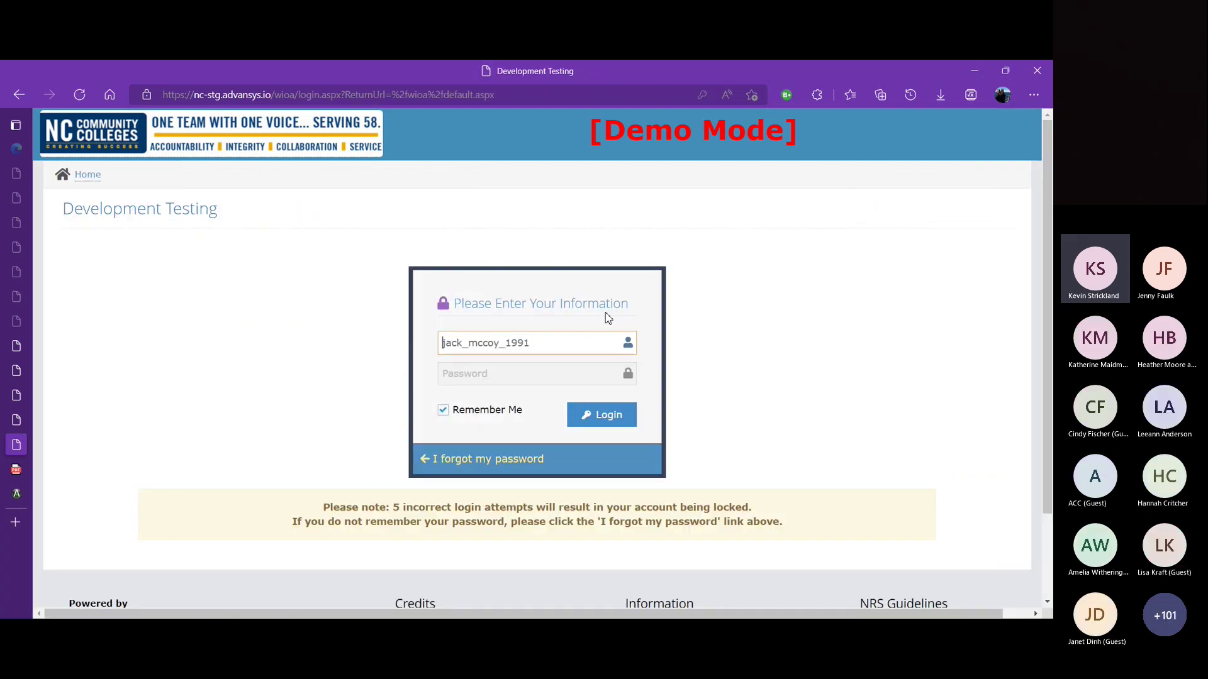
{"action": "double_click", "coordinate": [582, 344]}
{"action": "type", "text": "s_goodman2022"}
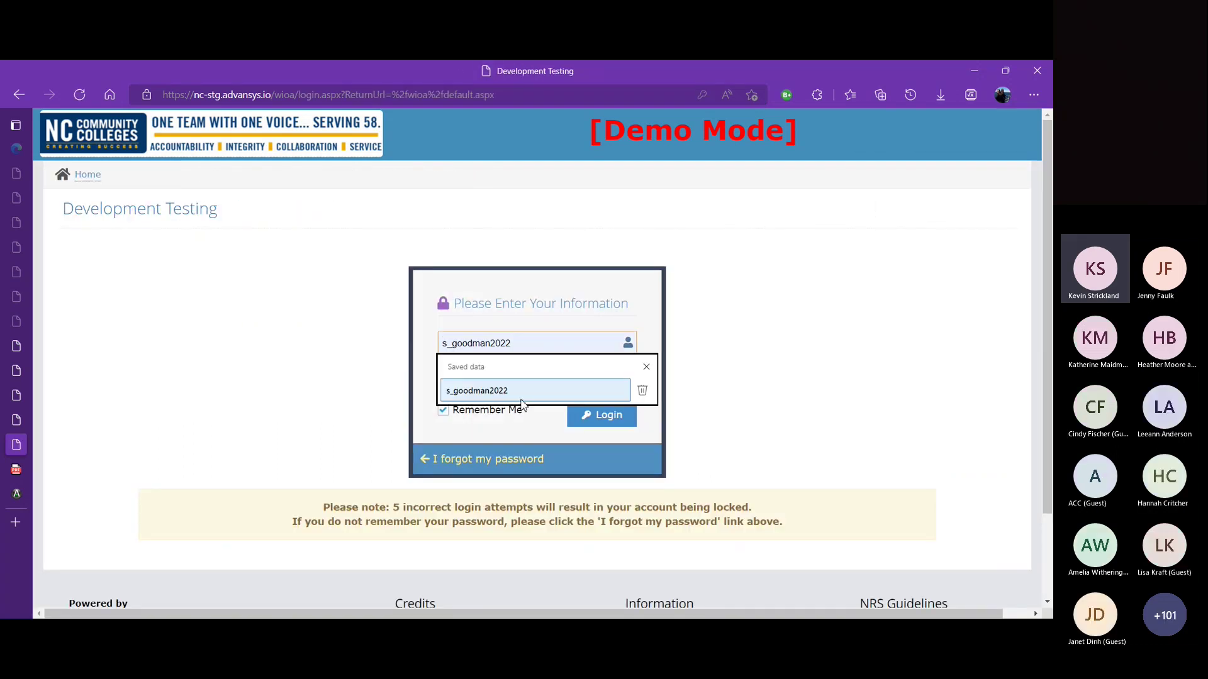
{"action": "left_click", "coordinate": [515, 390]}
{"action": "left_click", "coordinate": [514, 379]}
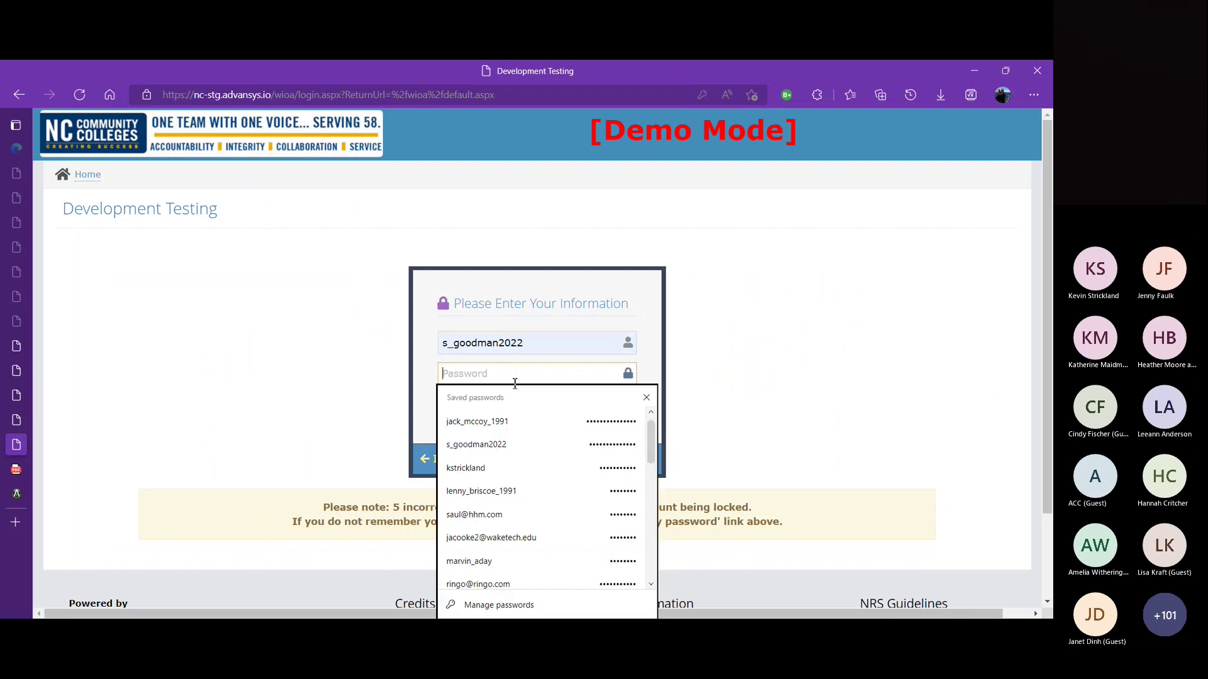
{"action": "left_click", "coordinate": [495, 445]}
{"action": "left_click", "coordinate": [602, 425]}
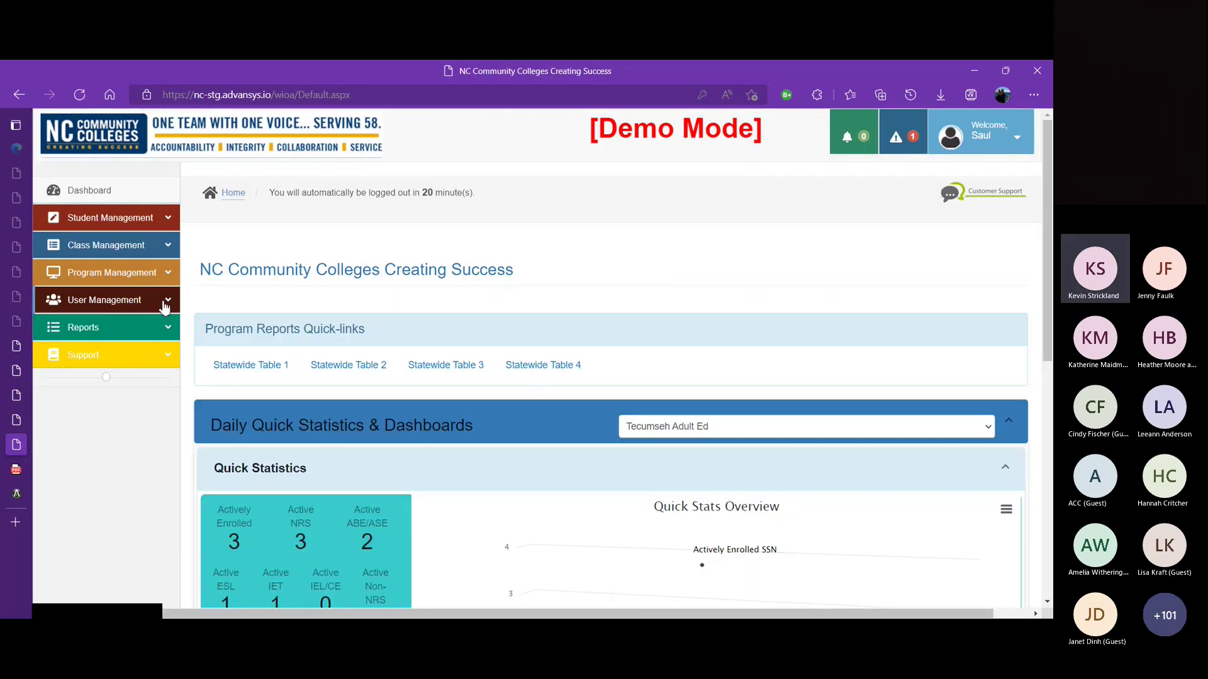
{"action": "left_click", "coordinate": [165, 305]}
{"action": "left_click", "coordinate": [113, 353]}
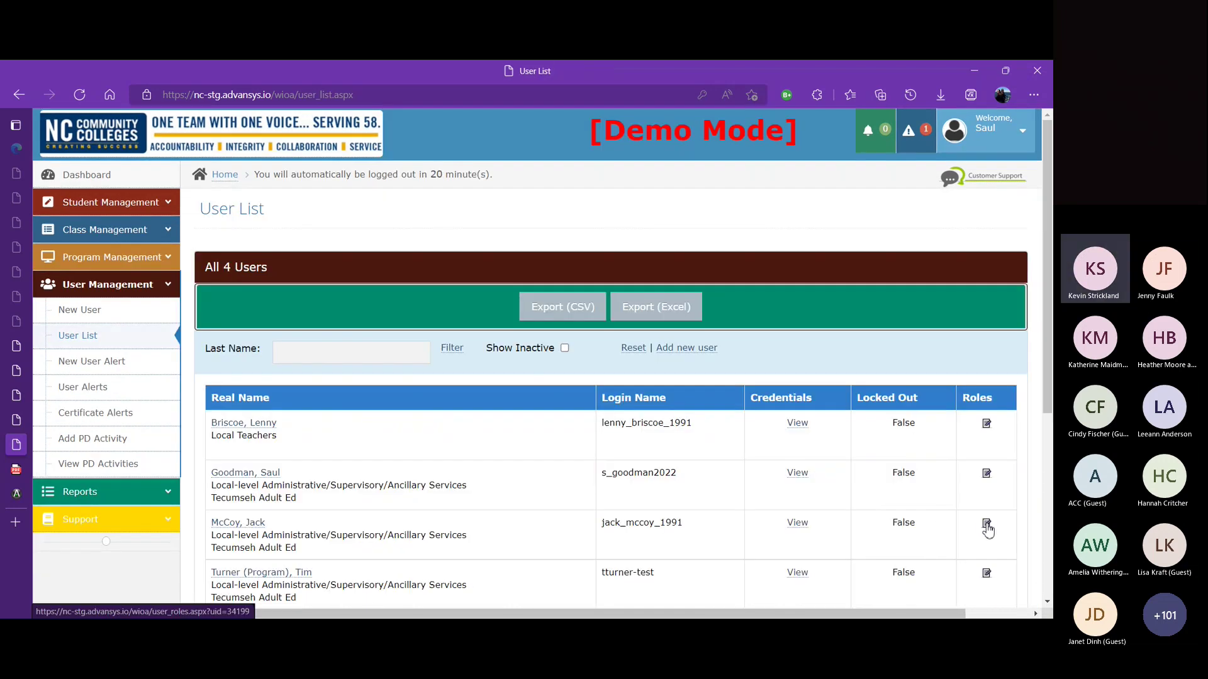
Step: Open the teacher's roles and choose Teacher with provider Tecumseh Adult Ed
{"action": "left_click", "coordinate": [986, 525]}
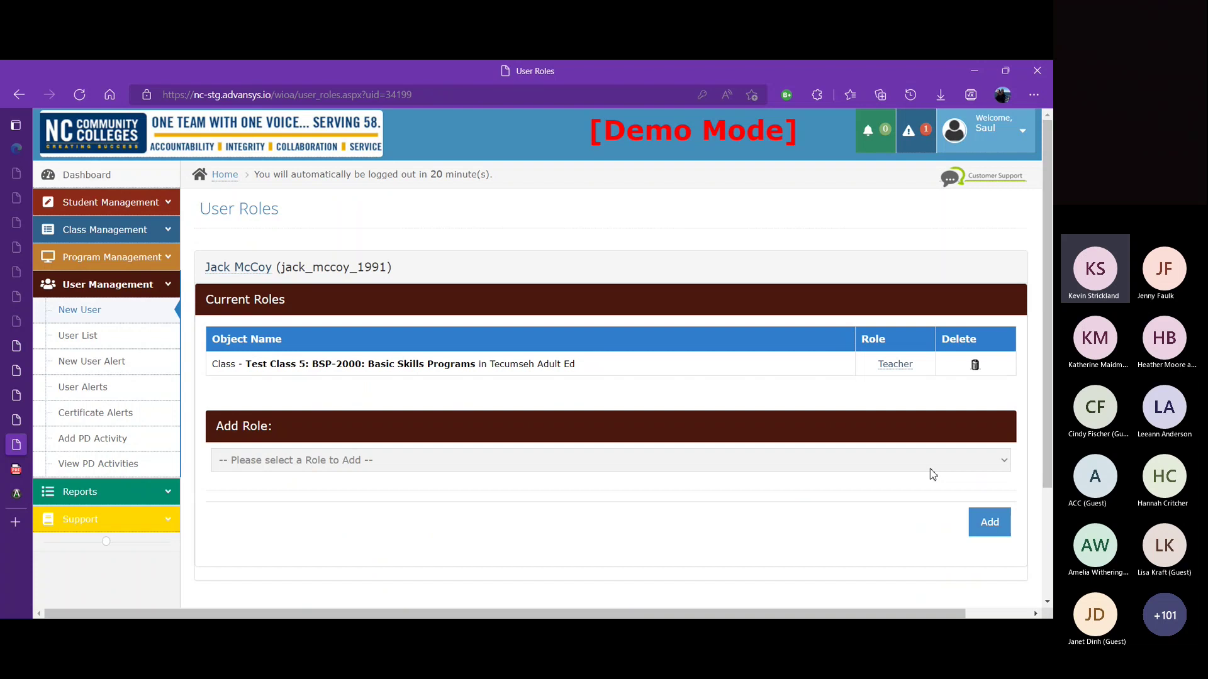
{"action": "left_click", "coordinate": [1002, 465]}
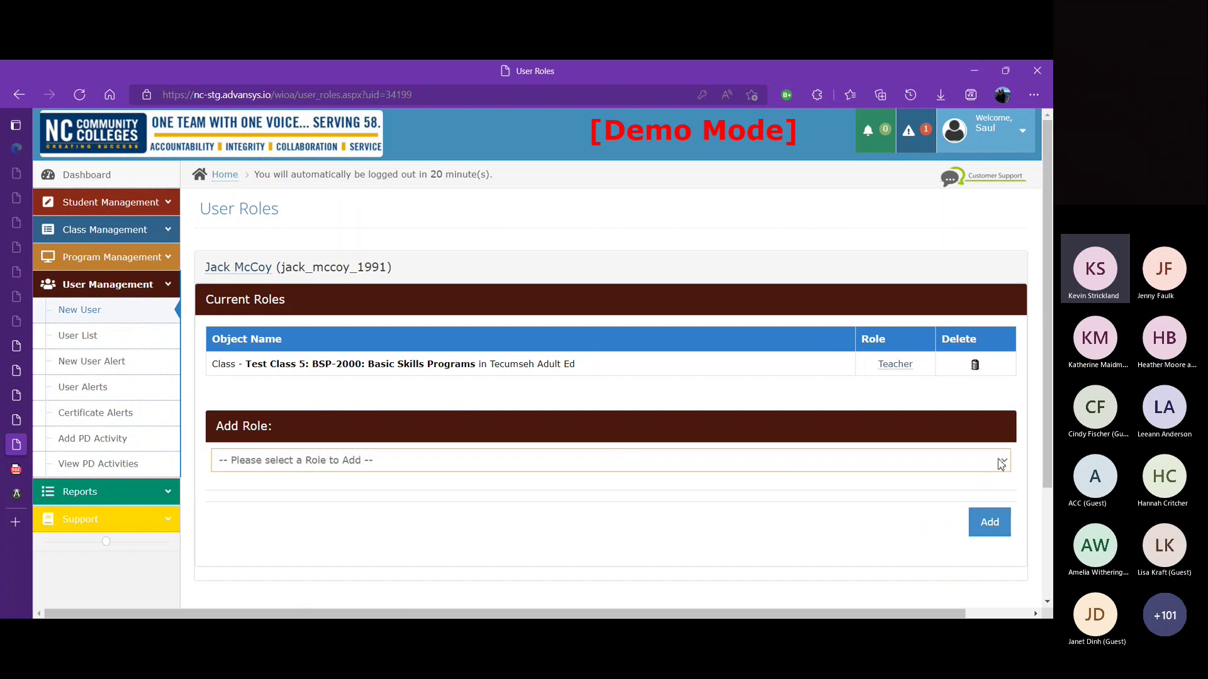
{"action": "left_click", "coordinate": [825, 512]}
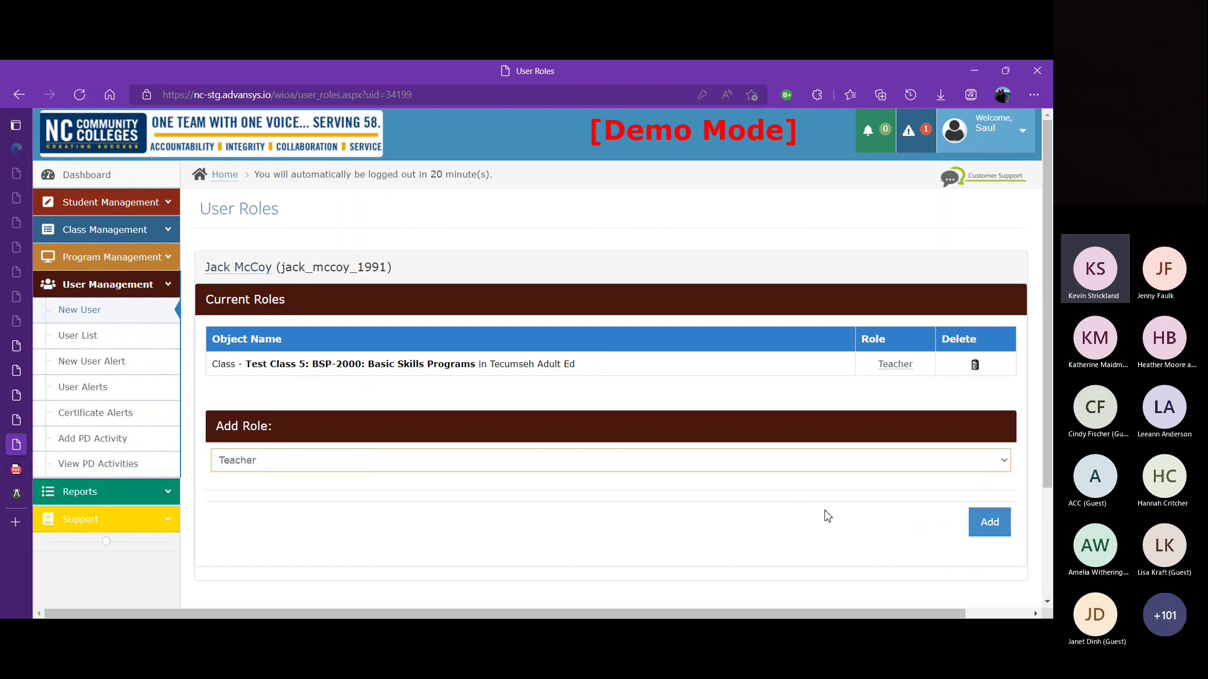
{"action": "left_click", "coordinate": [913, 498]}
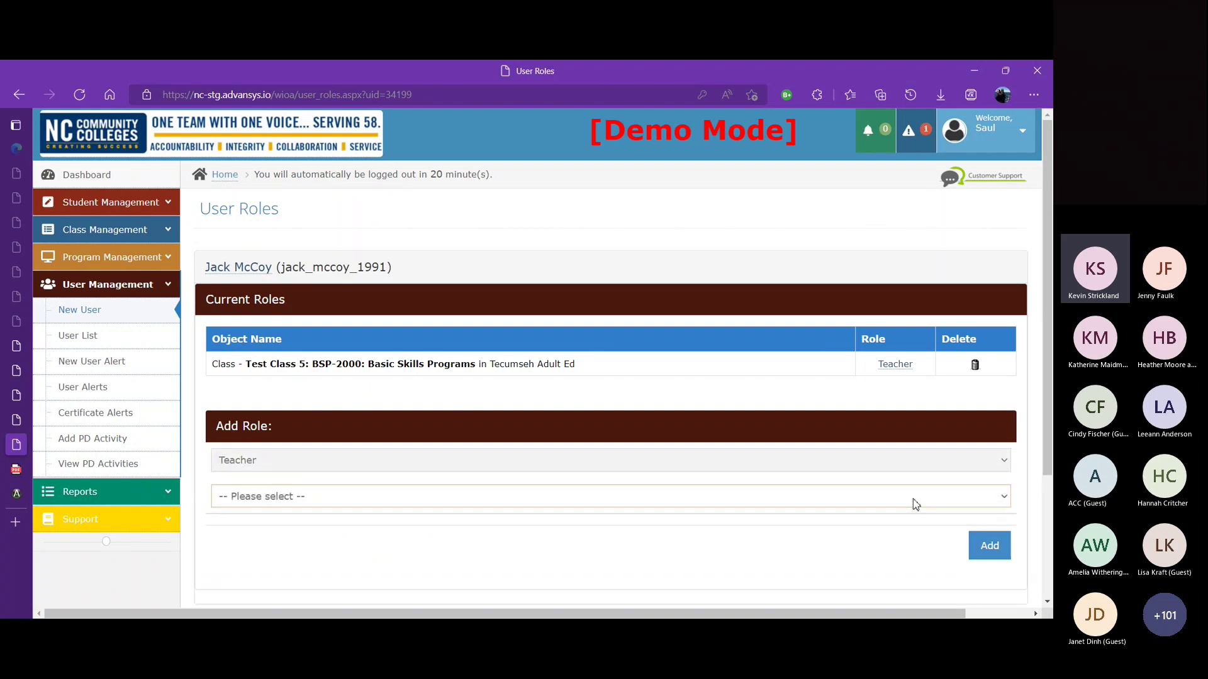
{"action": "left_click", "coordinate": [824, 539]}
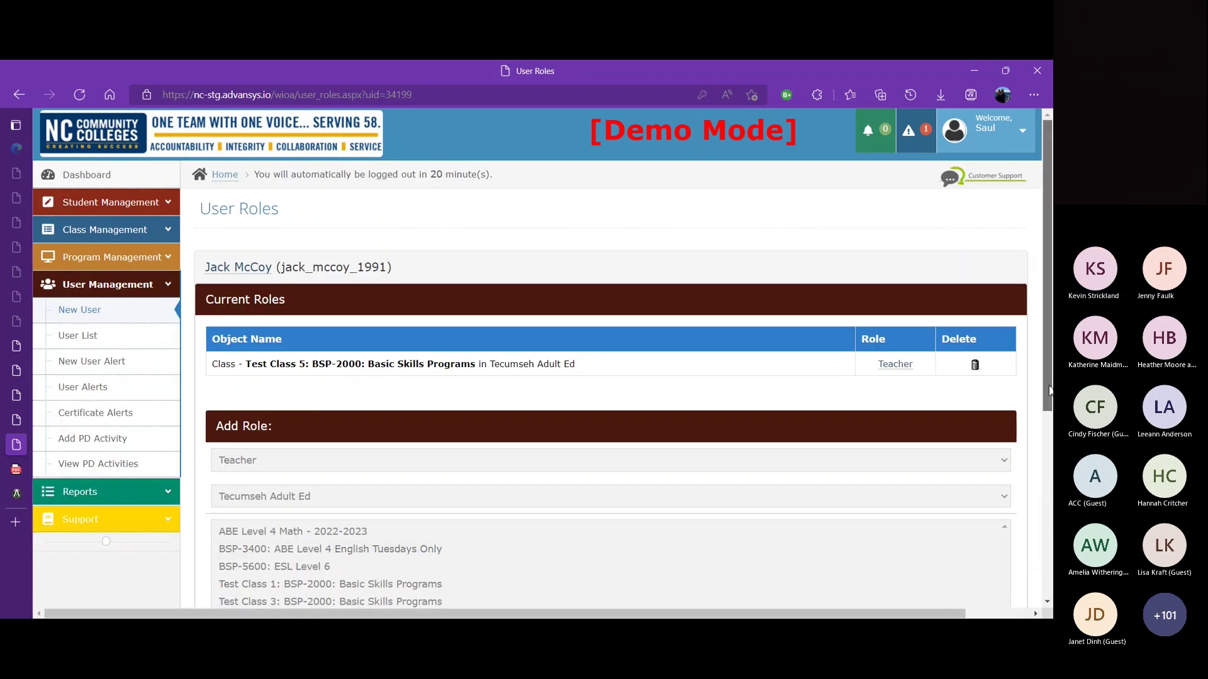
Step: Add Teacher roles for Test Class 3 and Test Class 4
{"action": "scroll", "coordinate": [501, 488], "scroll_direction": "down", "scroll_amount": 2}
{"action": "left_click", "coordinate": [424, 491]}
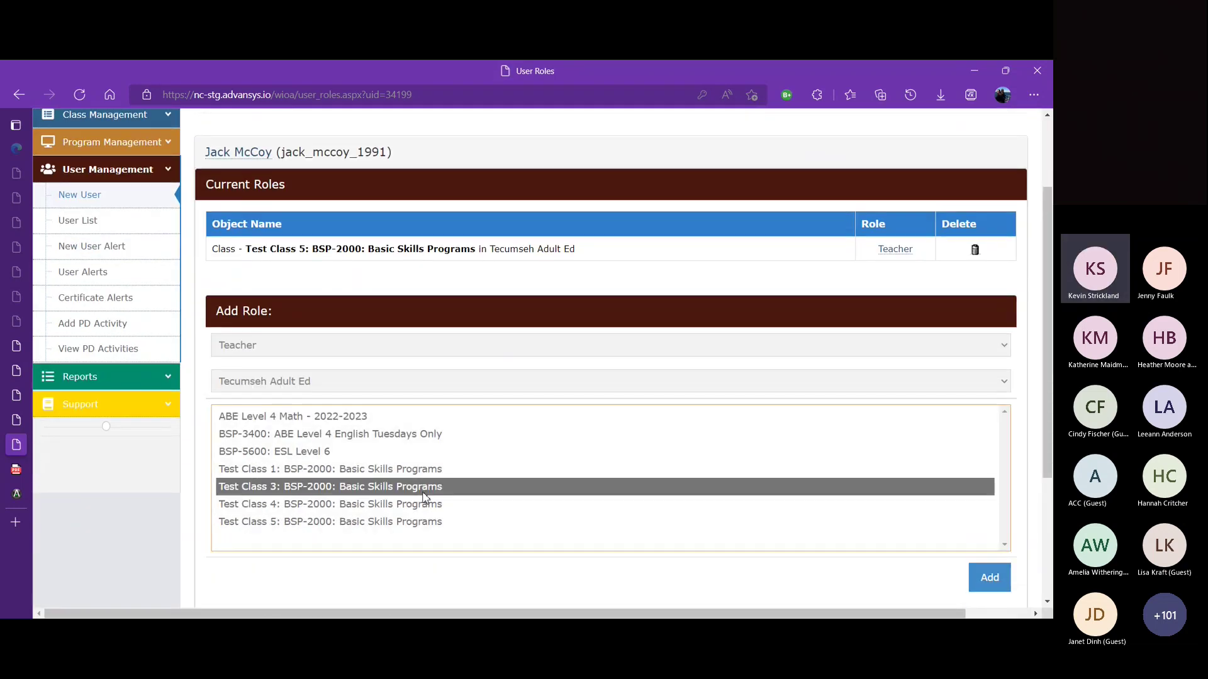
{"action": "left_click", "coordinate": [988, 589]}
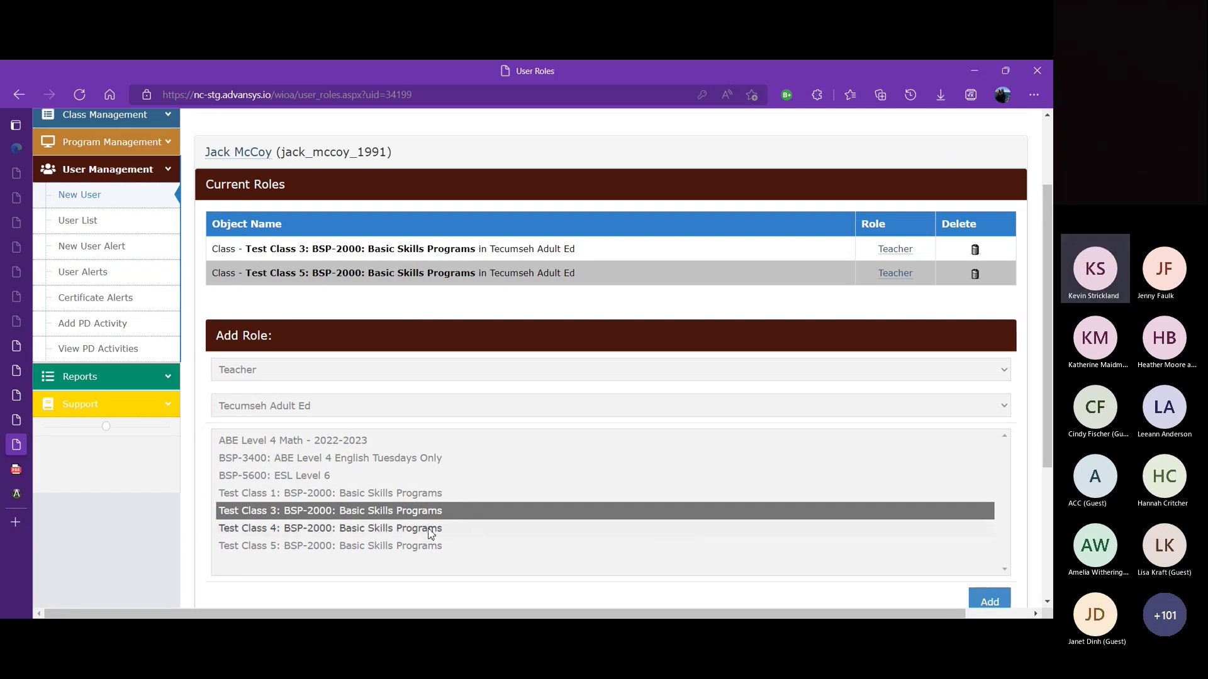
{"action": "left_click", "coordinate": [427, 530]}
{"action": "left_click", "coordinate": [986, 601]}
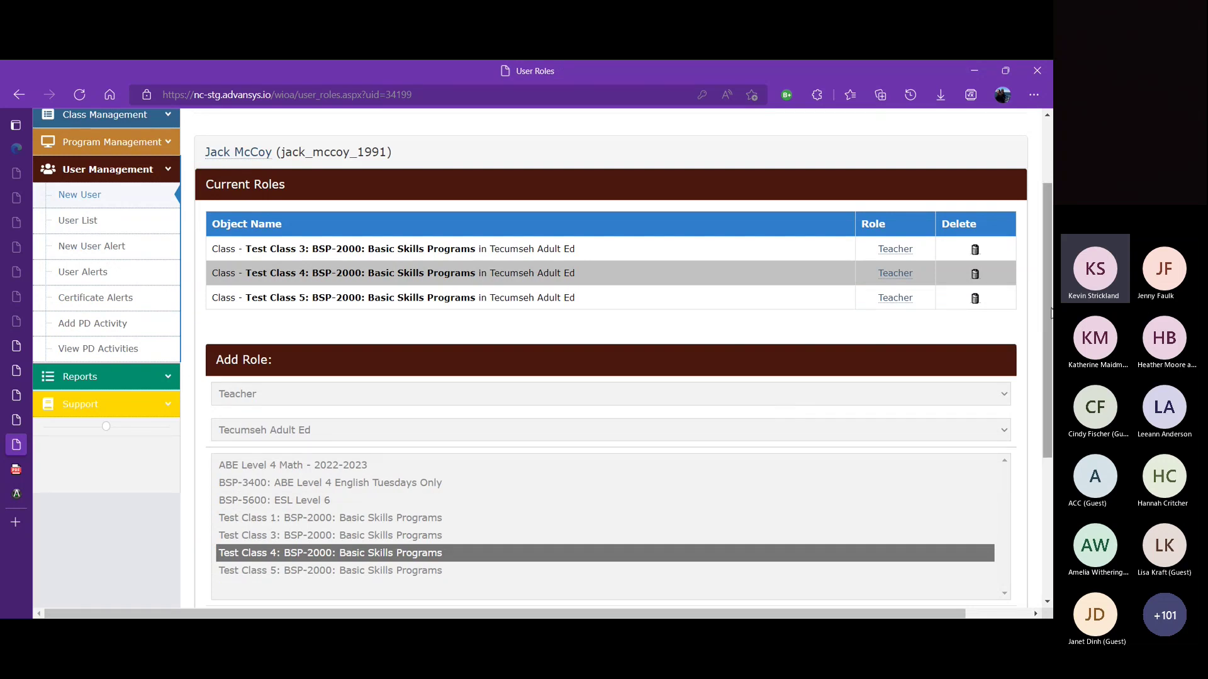
{"action": "scroll", "coordinate": [1048, 324], "scroll_direction": "up", "scroll_amount": 2}
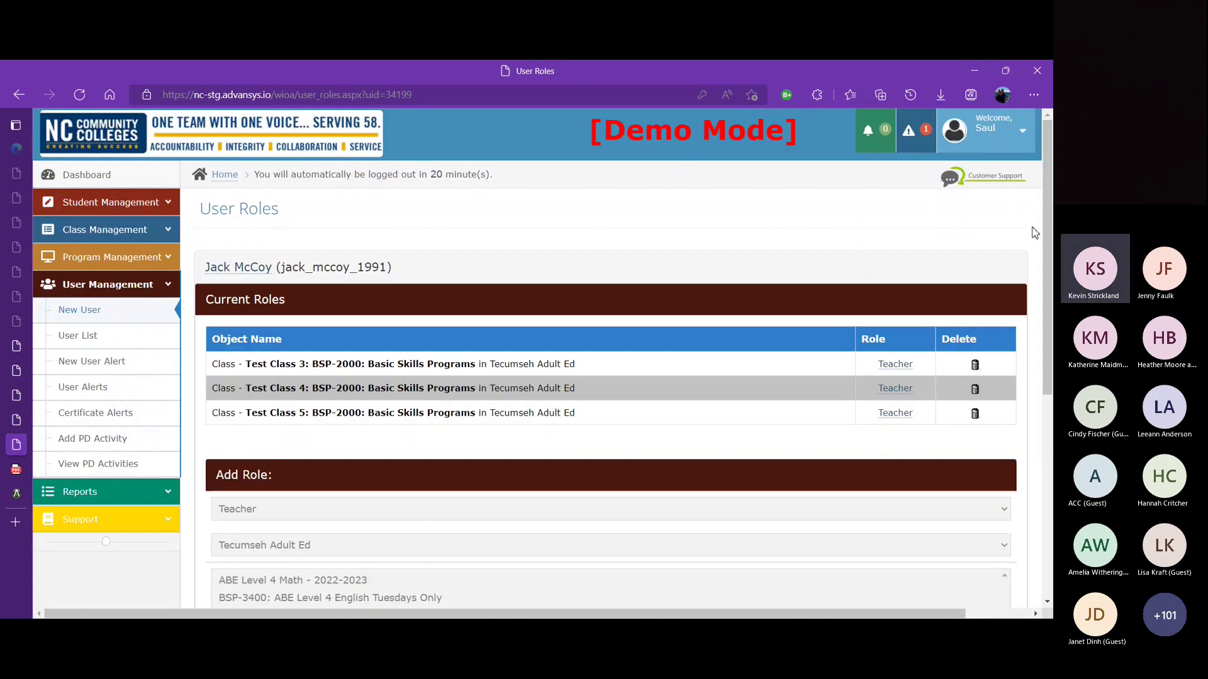
Step: Log out of the administrator account and sign in with the teacher's saved login and password
{"action": "left_click", "coordinate": [991, 138]}
{"action": "left_click", "coordinate": [932, 205]}
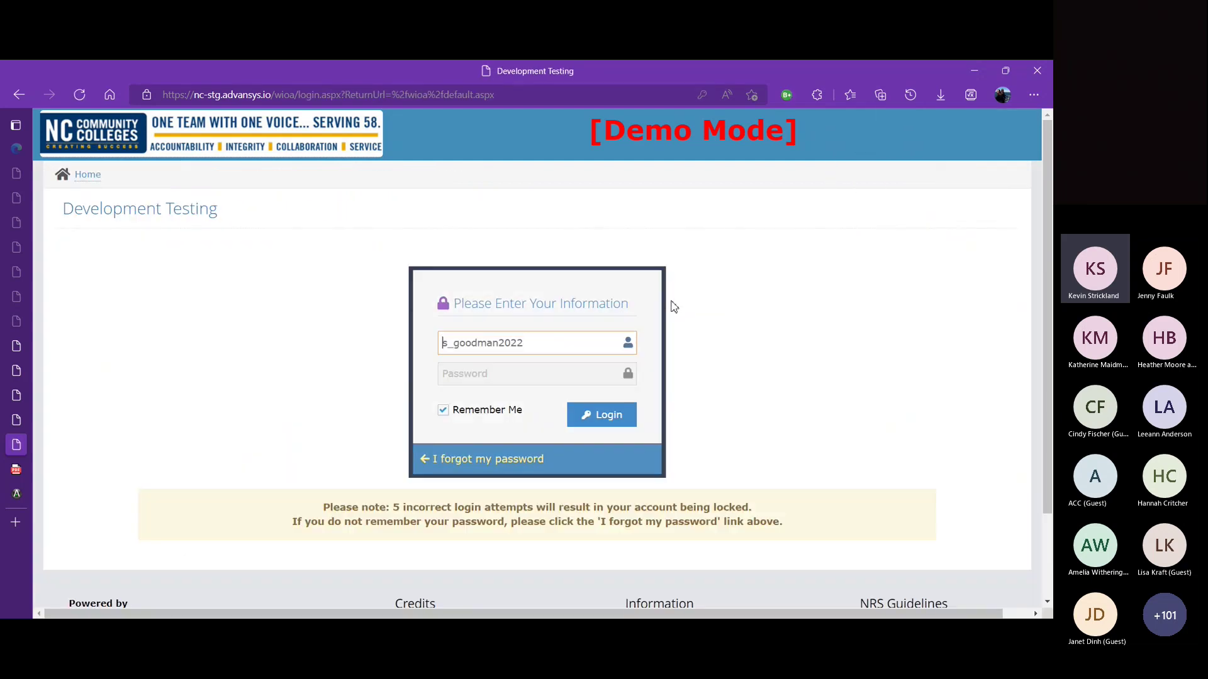
{"action": "double_click", "coordinate": [597, 342]}
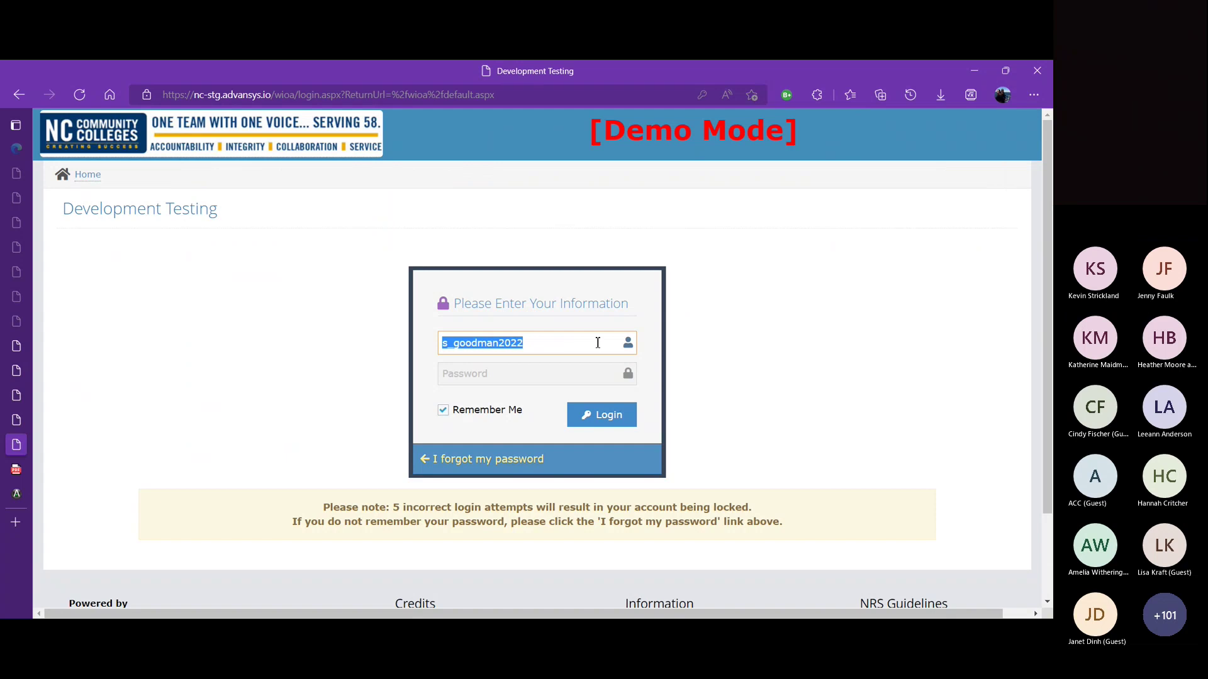
{"action": "type", "text": "jack_mccoy_1991"}
{"action": "left_click", "coordinate": [497, 392]}
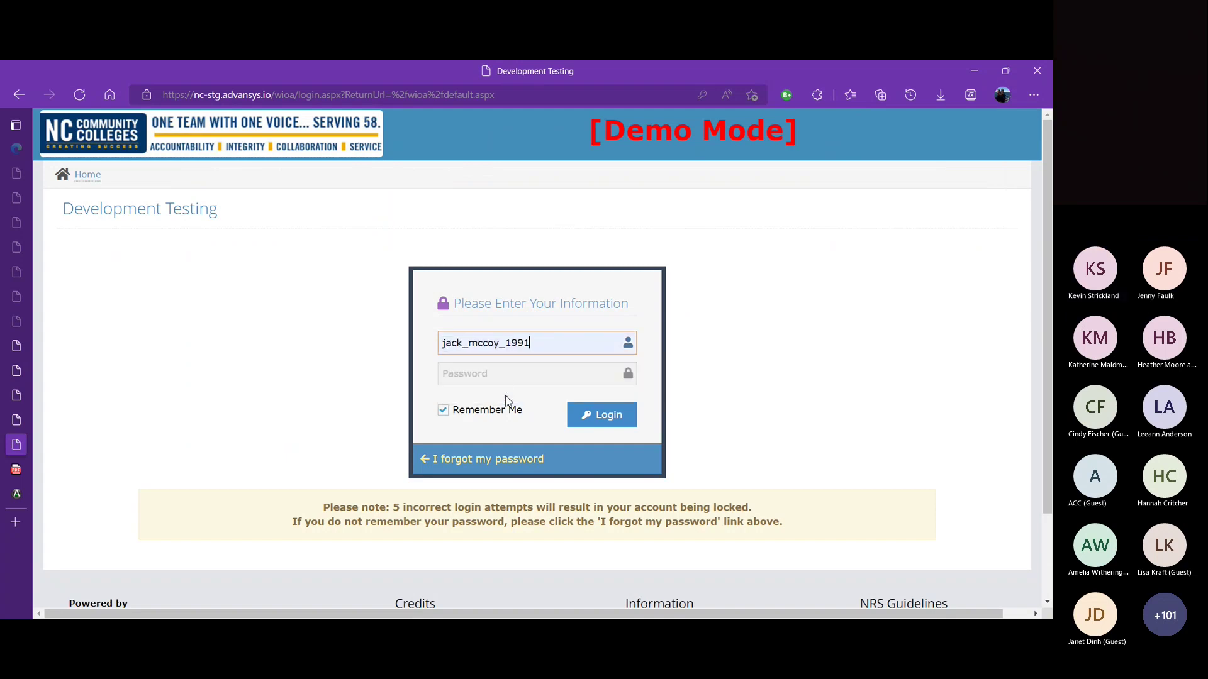
{"action": "left_click", "coordinate": [507, 380]}
{"action": "left_click", "coordinate": [493, 442]}
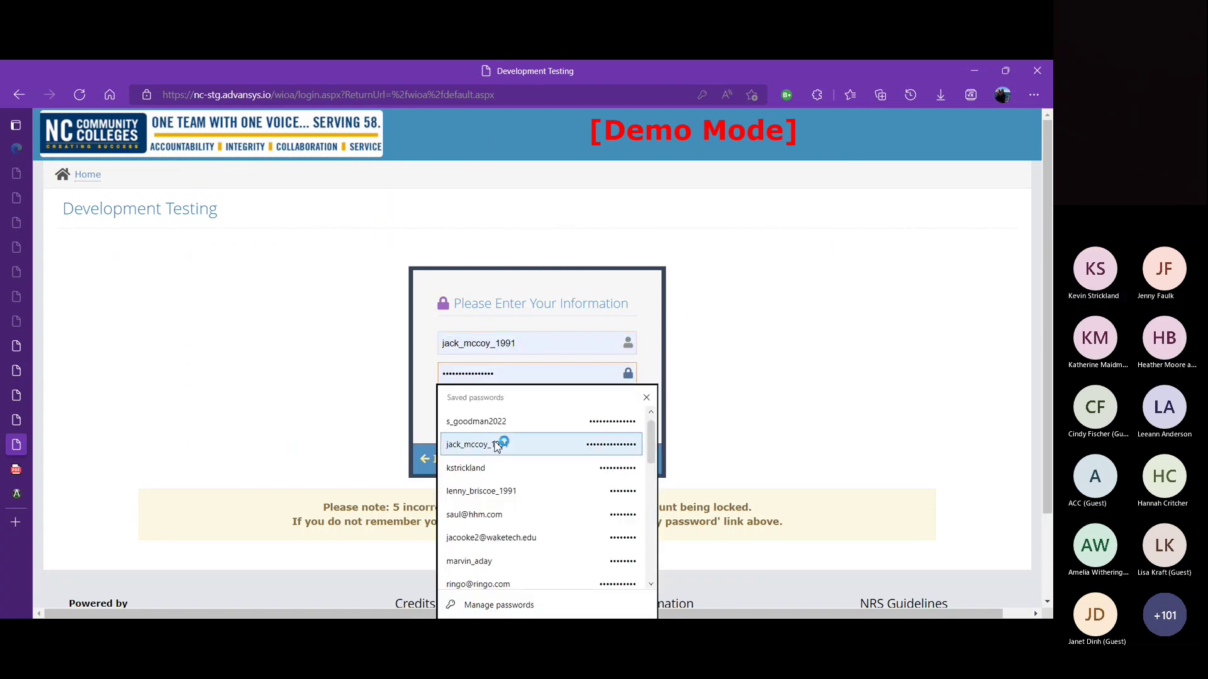
{"action": "left_click", "coordinate": [581, 429]}
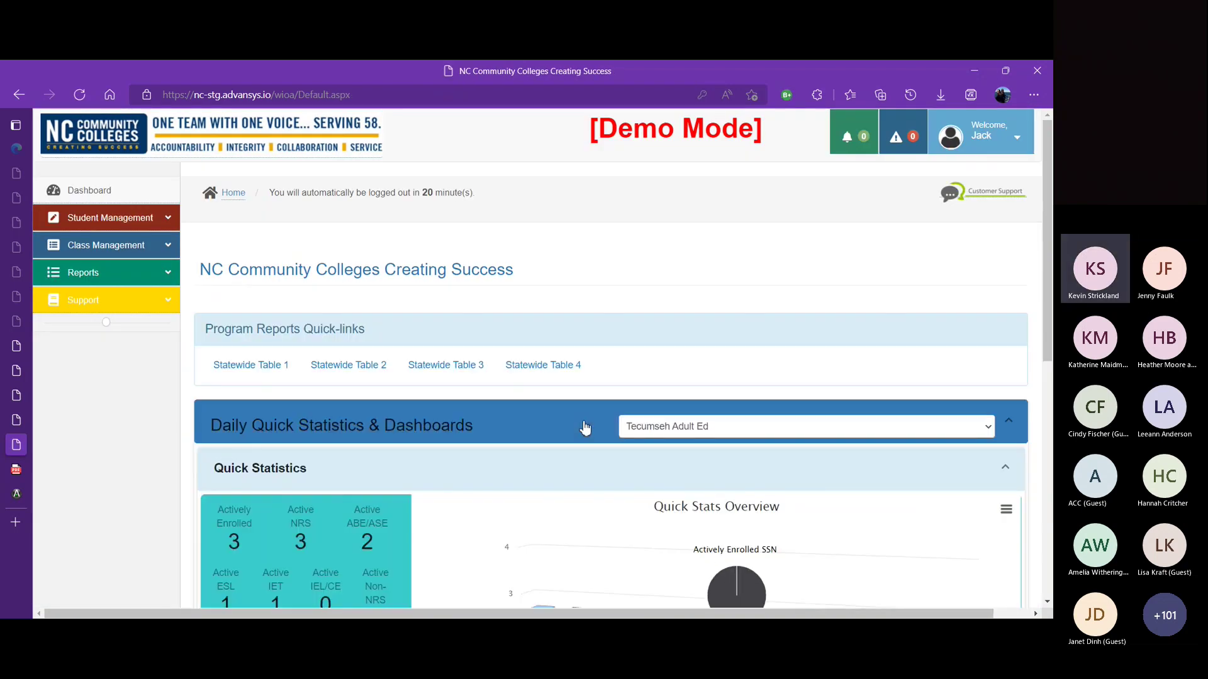
Step: Check Class Management > Enter Hours, then open Browse Students/Class listing Test Class 3, 4 and 5
{"action": "left_click", "coordinate": [174, 247]}
{"action": "left_click", "coordinate": [131, 307]}
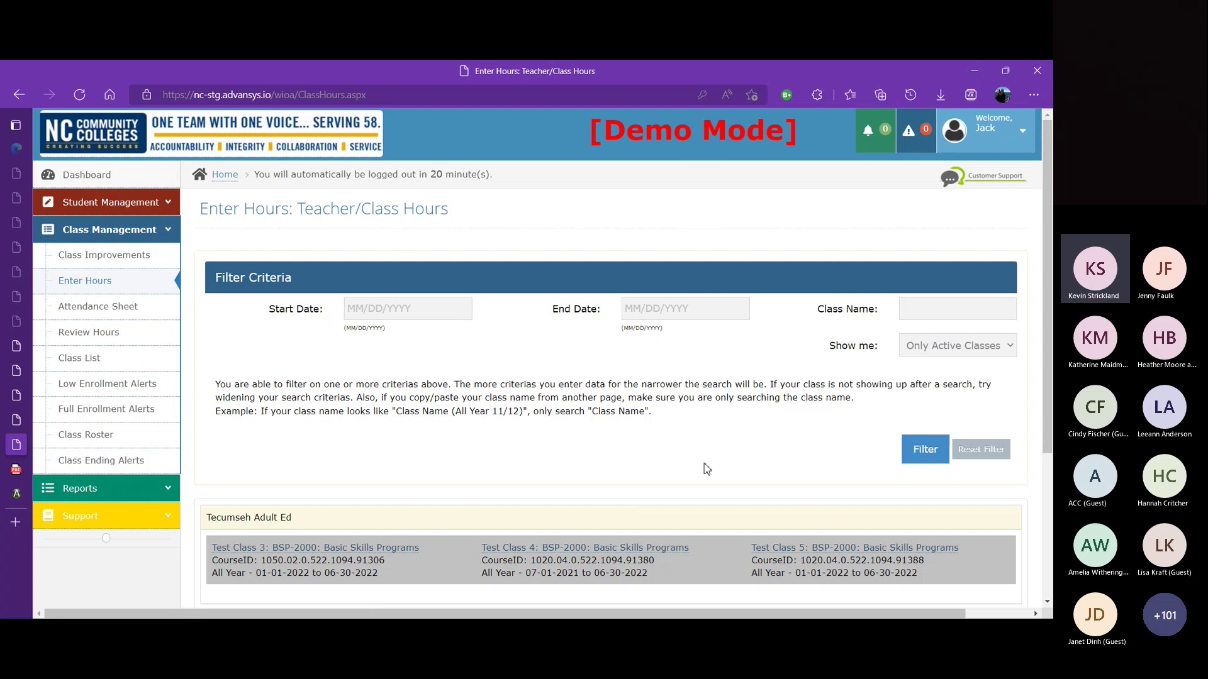
{"action": "left_click", "coordinate": [169, 231]}
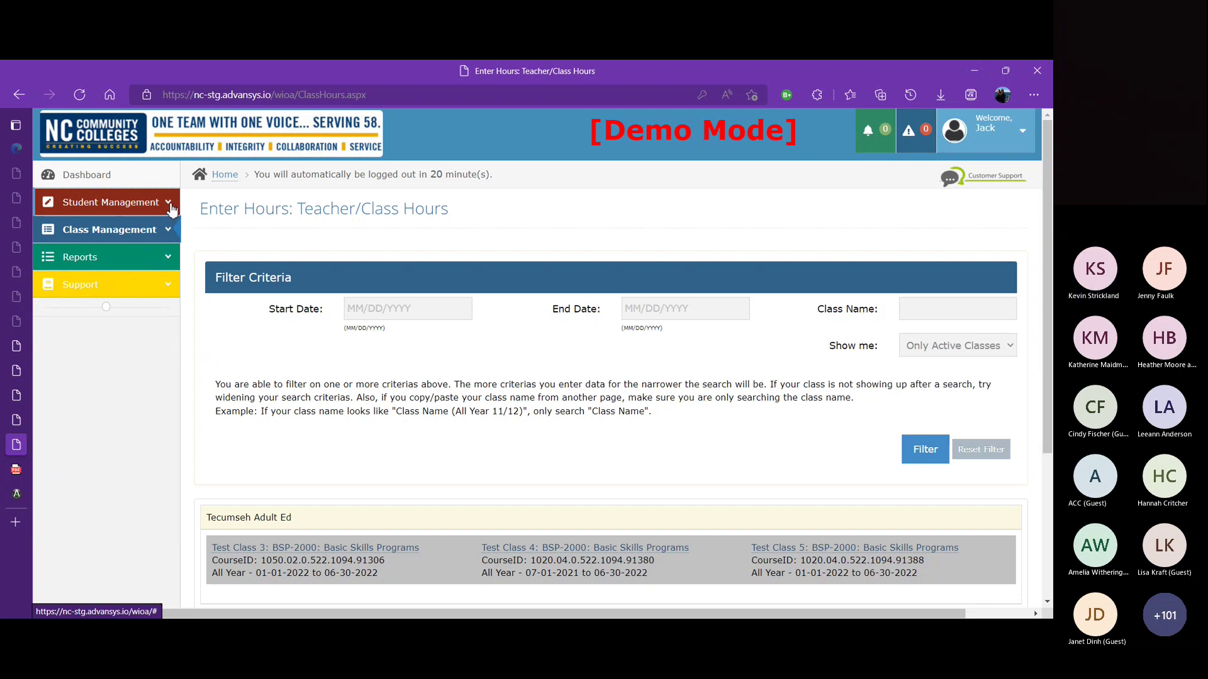
{"action": "left_click", "coordinate": [170, 205]}
{"action": "left_click", "coordinate": [139, 230]}
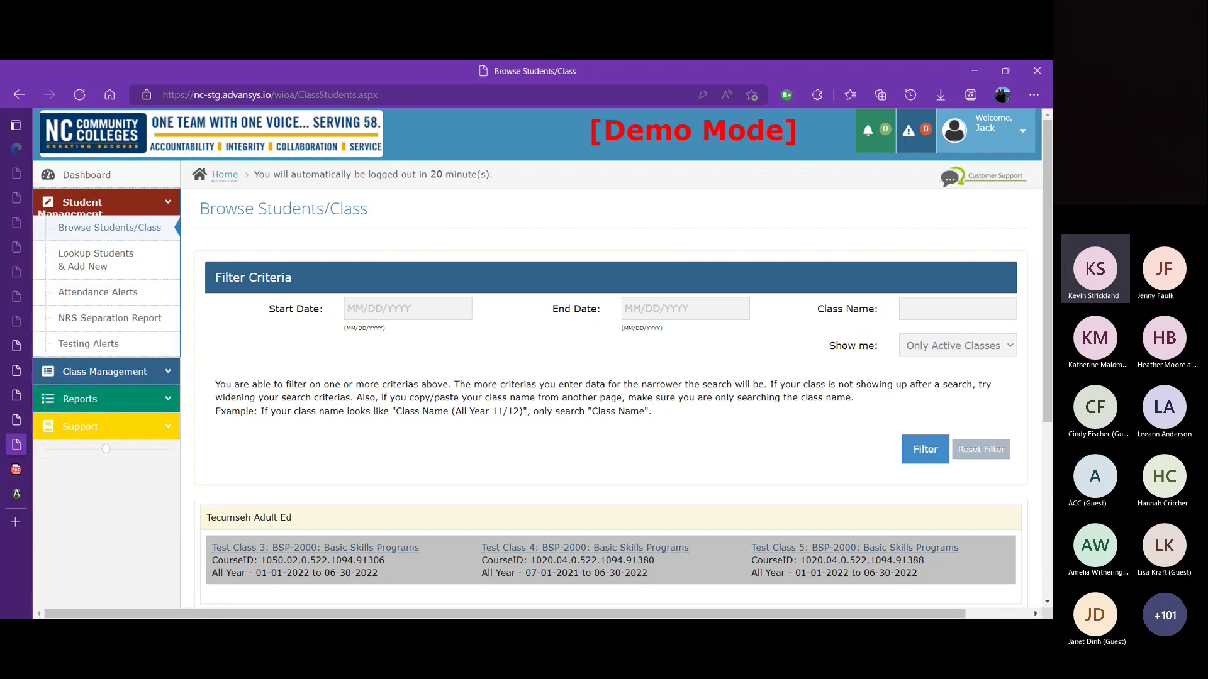
{"action": "left_click", "coordinate": [607, 471]}
Step: Log out of the teacher account and sign in with the administrator's saved login and password
{"action": "left_click", "coordinate": [171, 204]}
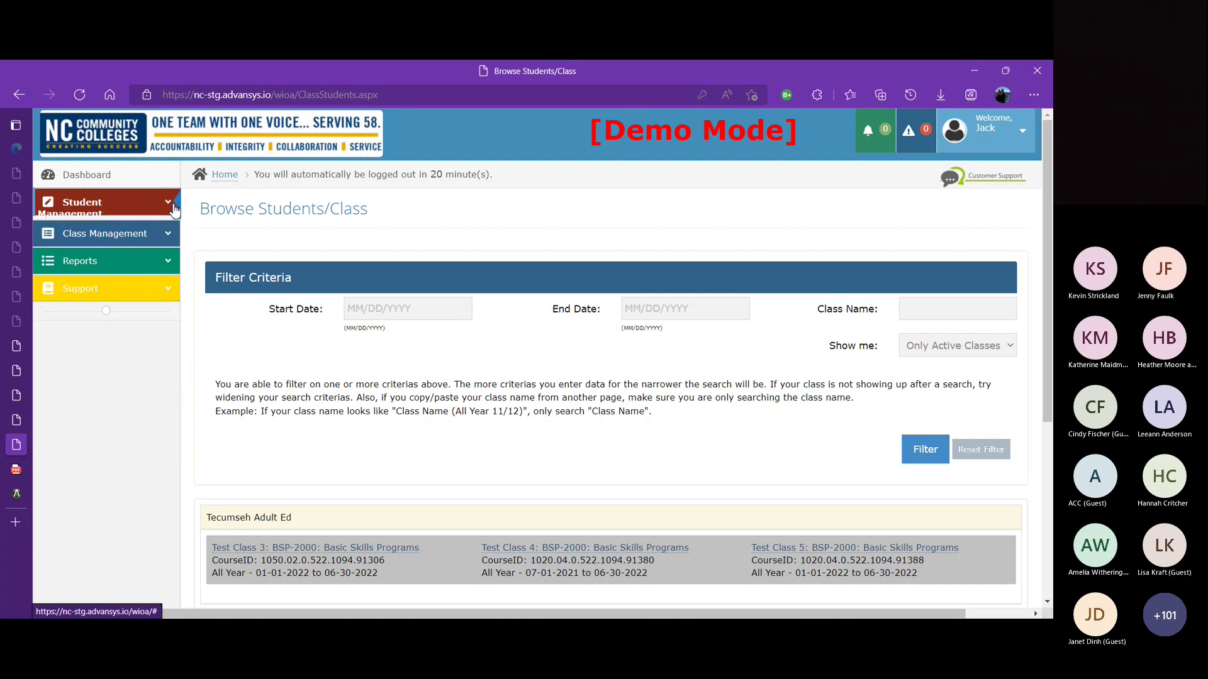
{"action": "left_click", "coordinate": [992, 137]}
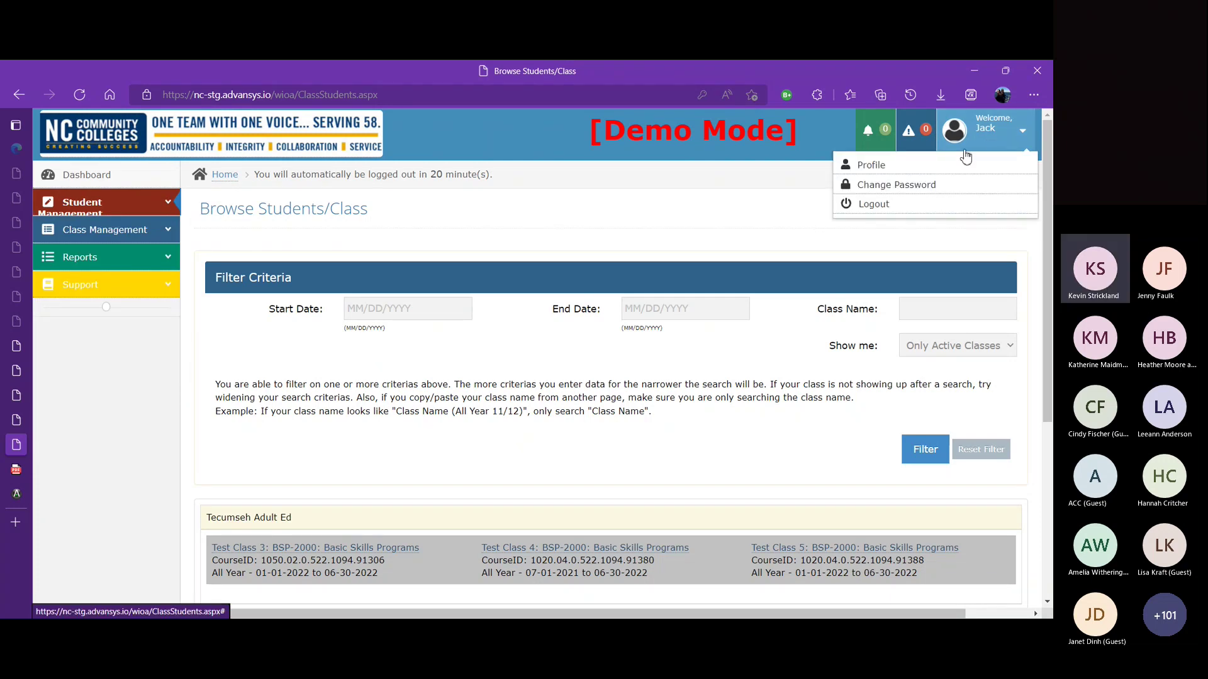
{"action": "left_click", "coordinate": [920, 205]}
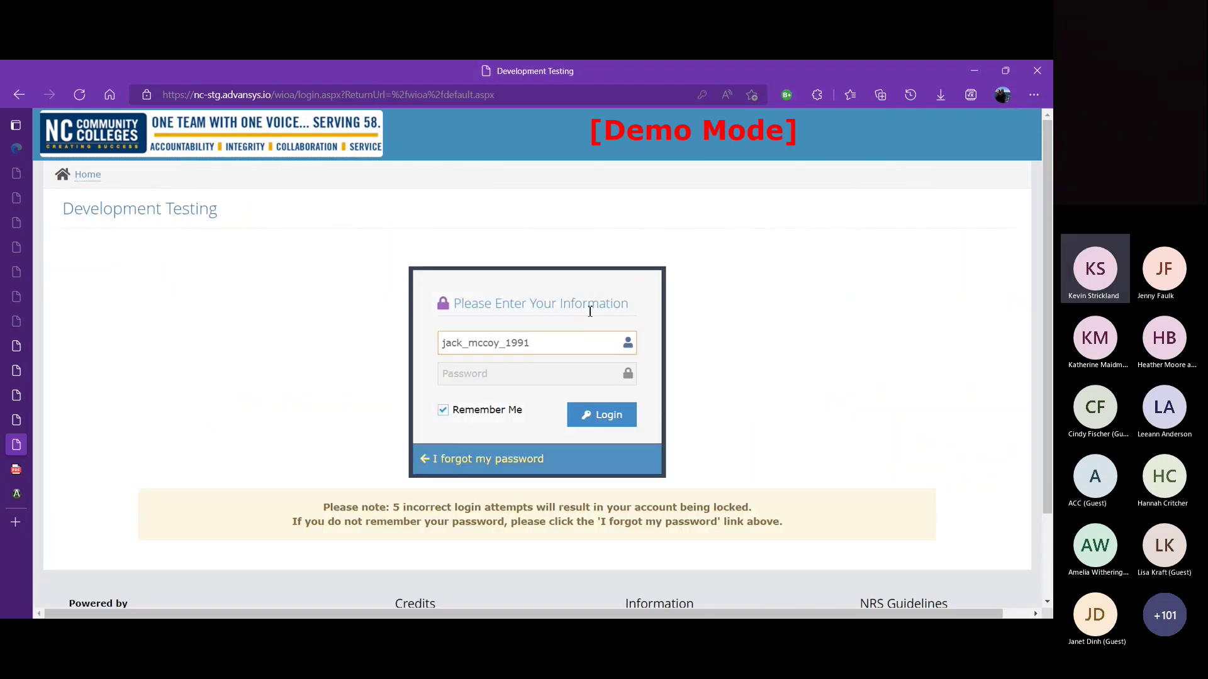
{"action": "double_click", "coordinate": [587, 340]}
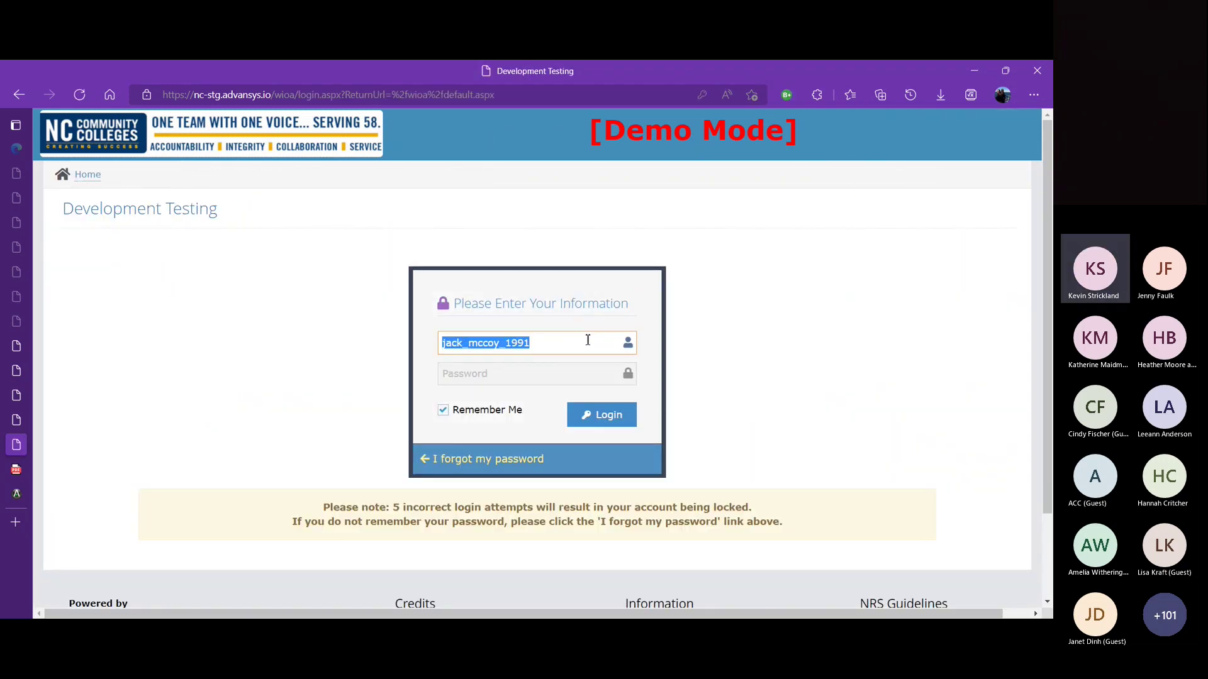
{"action": "type", "text": "s"}
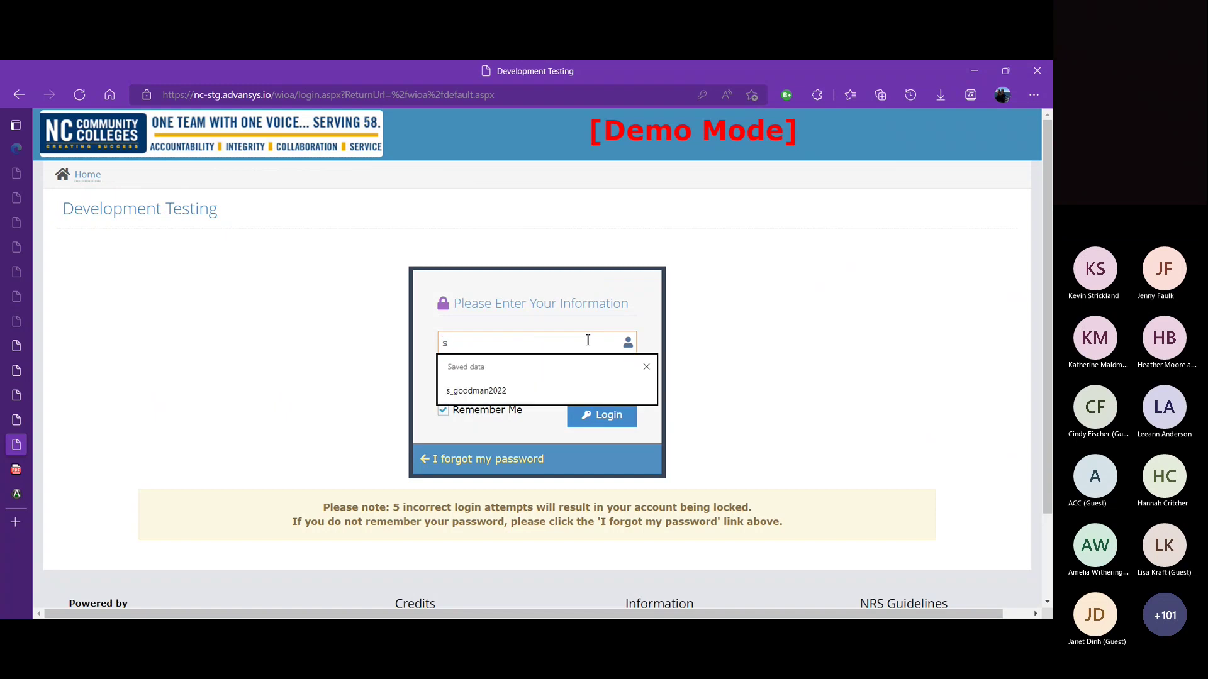
{"action": "left_click", "coordinate": [540, 391]}
{"action": "left_click", "coordinate": [512, 378]}
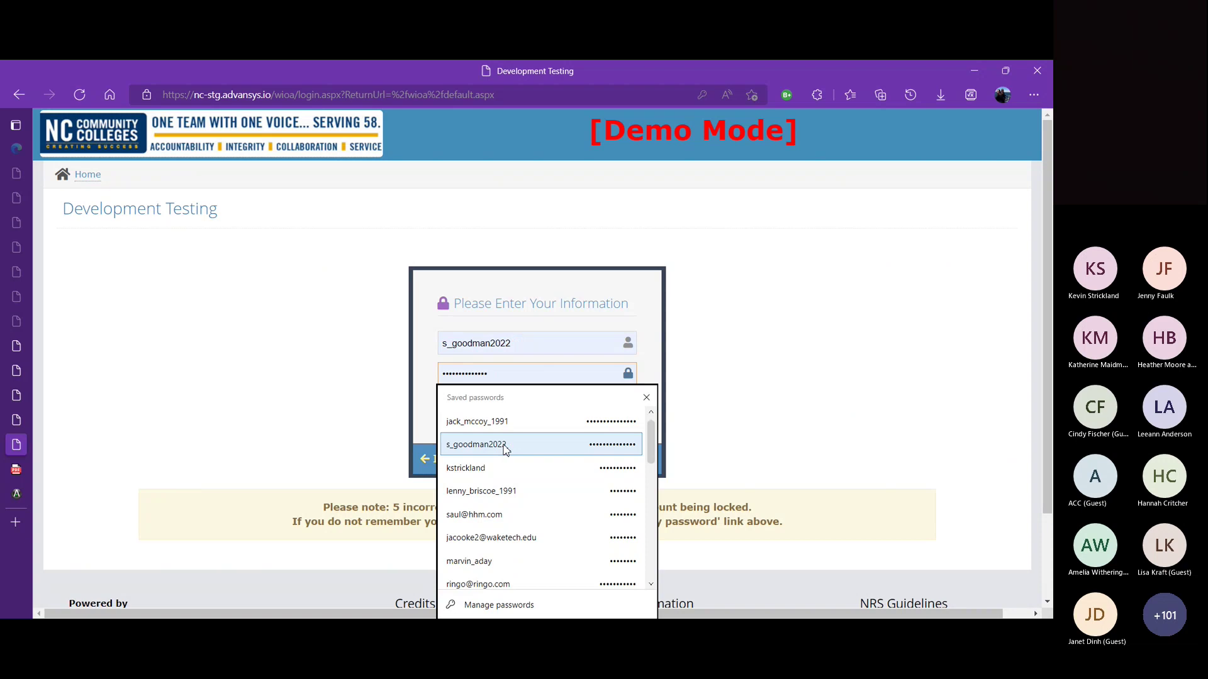
{"action": "left_click", "coordinate": [502, 445]}
{"action": "left_click", "coordinate": [623, 426]}
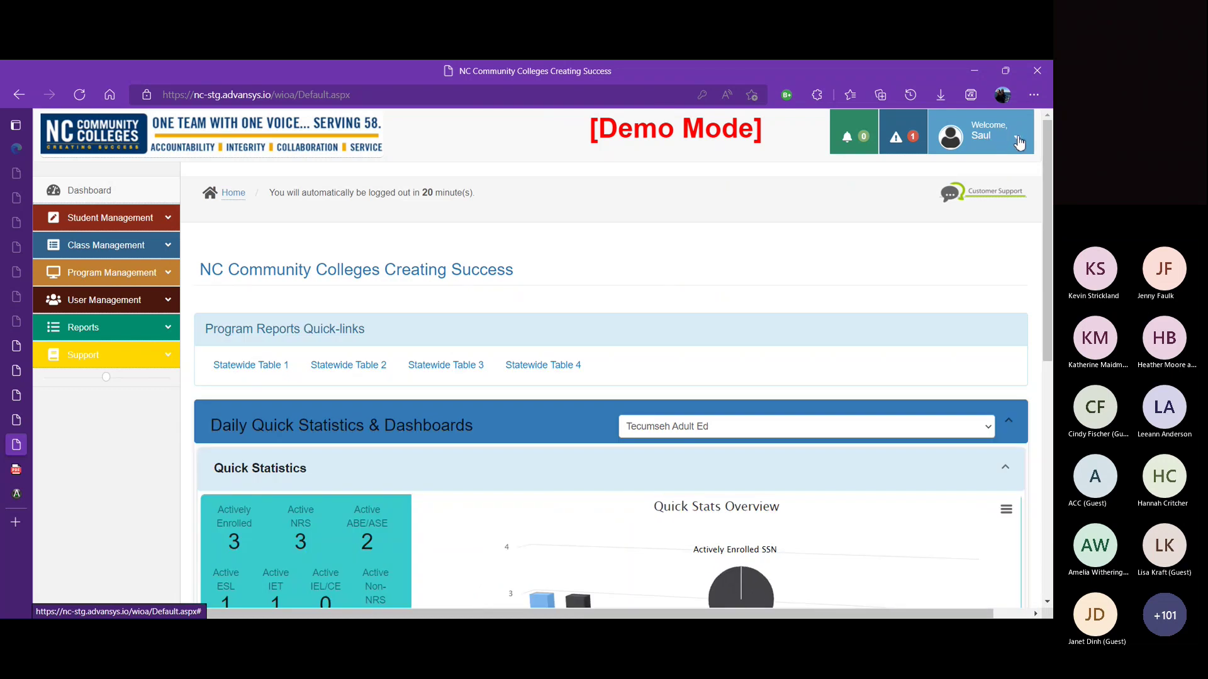
Step: Go to the teacher's User Roles page to review the Test Class 3, 4 and 5 Teacher roles
{"action": "left_click", "coordinate": [158, 303]}
{"action": "left_click", "coordinate": [86, 365]}
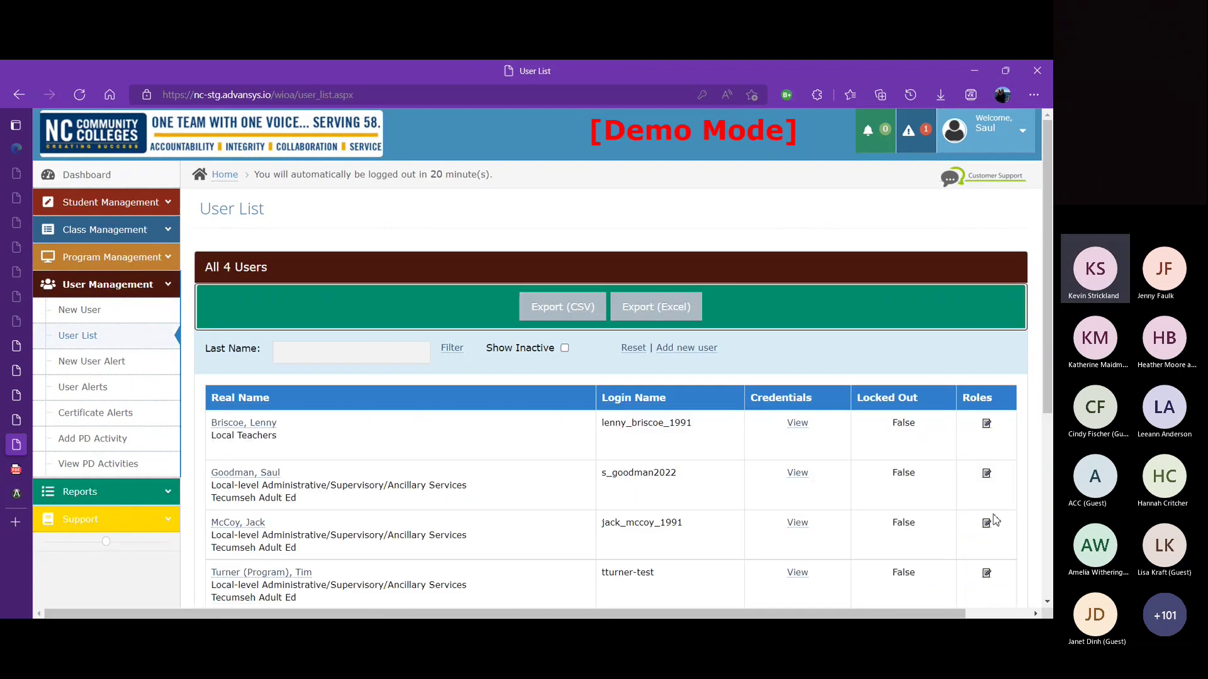
{"action": "left_click", "coordinate": [986, 526]}
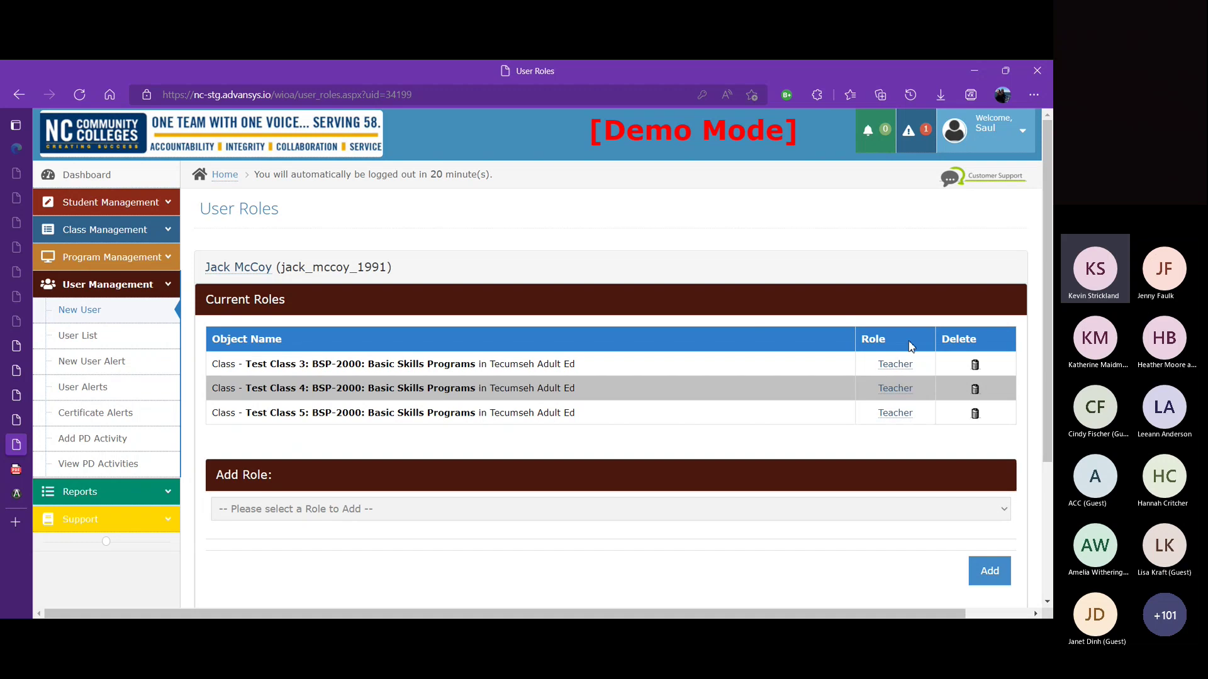
{"action": "scroll", "coordinate": [1051, 362], "scroll_direction": "down", "scroll_amount": 1}
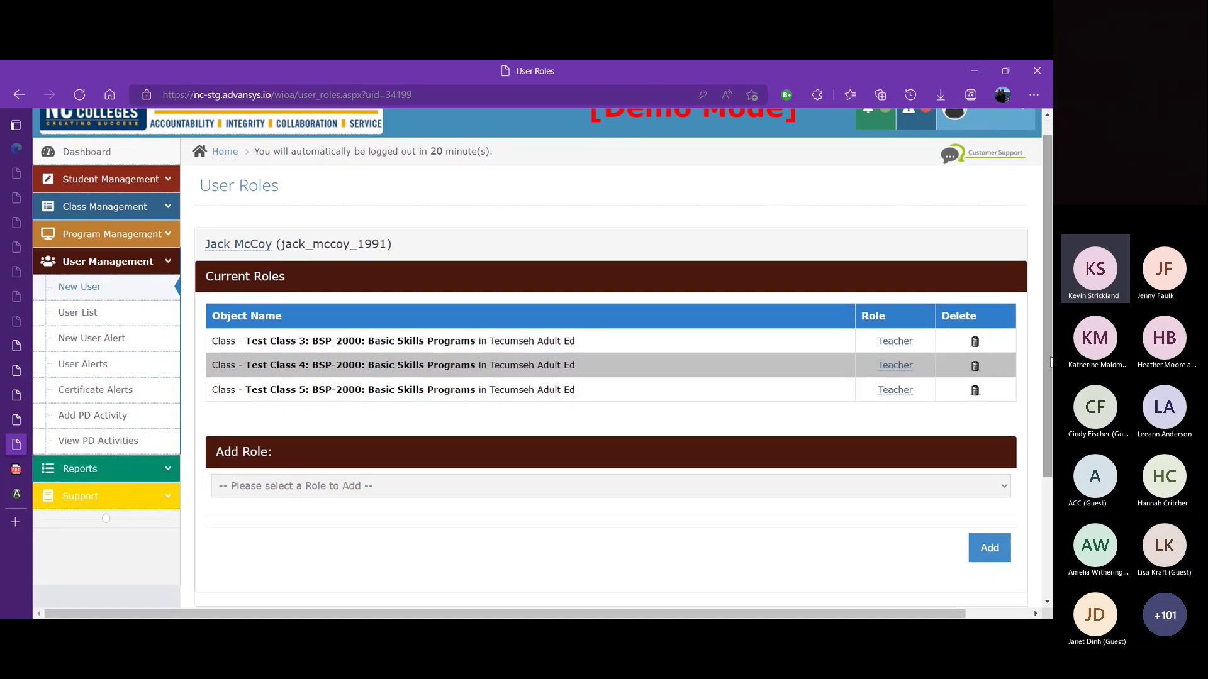
Step: Add a Program Administrator role for the Tecumseh Adult Ed provider to the user
{"action": "left_click", "coordinate": [1000, 486]}
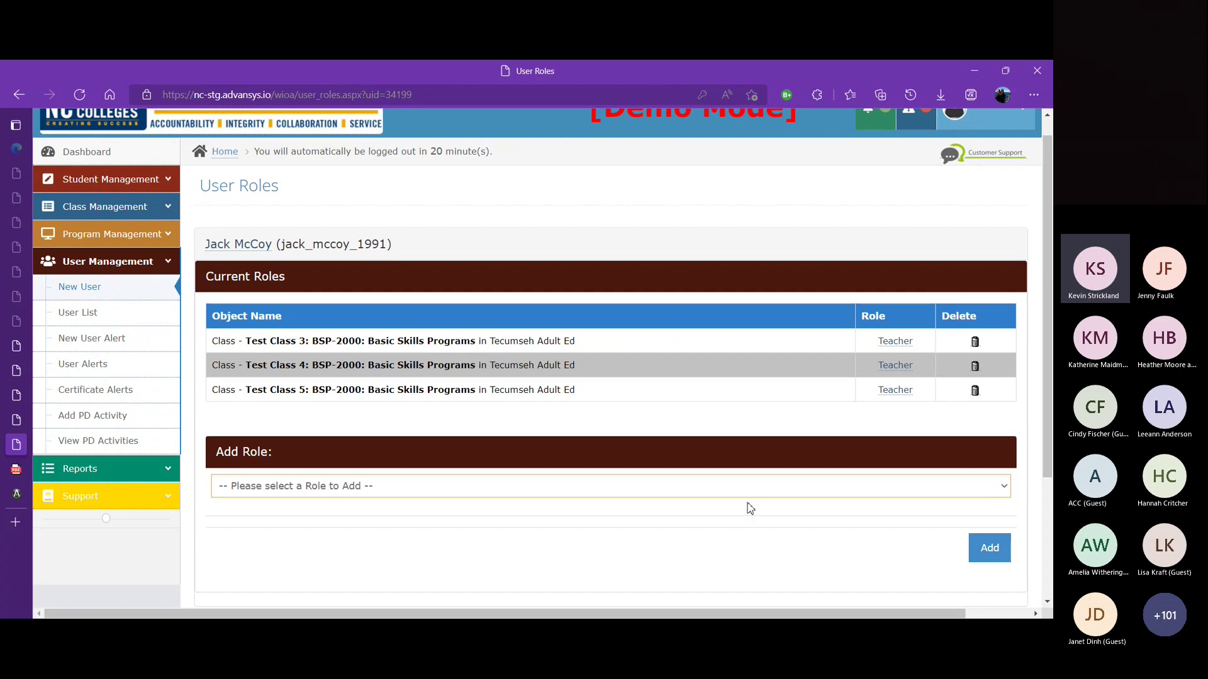
{"action": "left_click", "coordinate": [677, 532]}
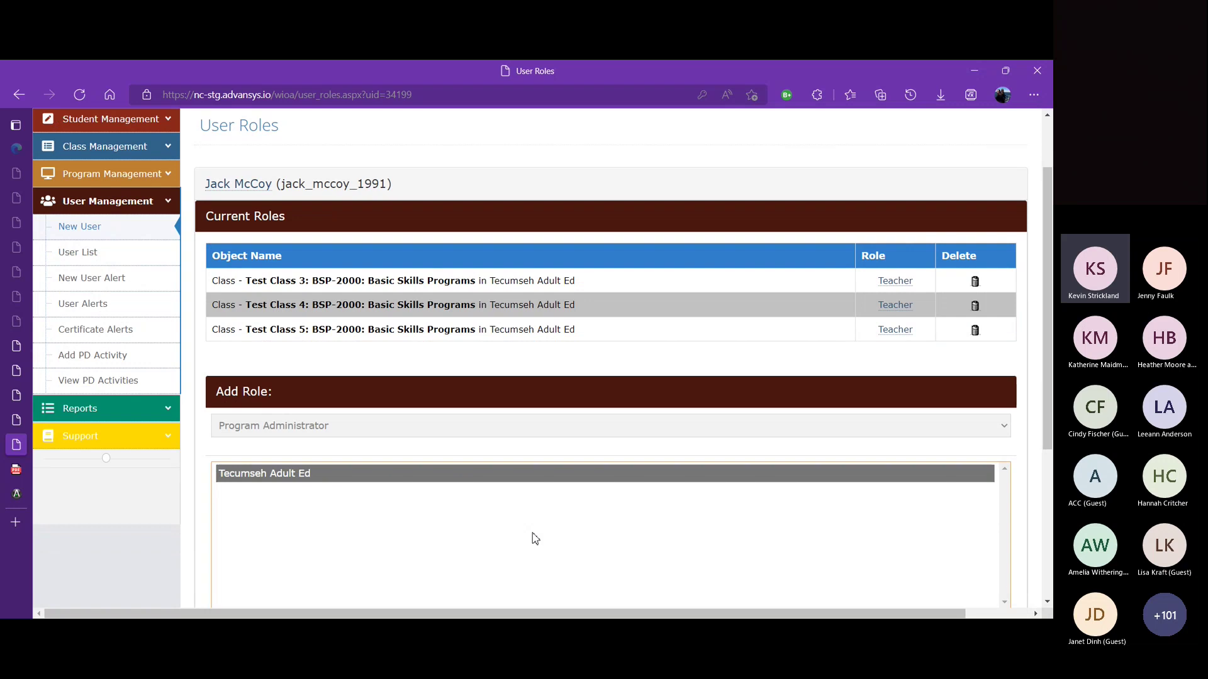
{"action": "left_click_drag", "start_coordinate": [1047, 400], "coordinate": [1047, 470]}
{"action": "left_click", "coordinate": [991, 507]}
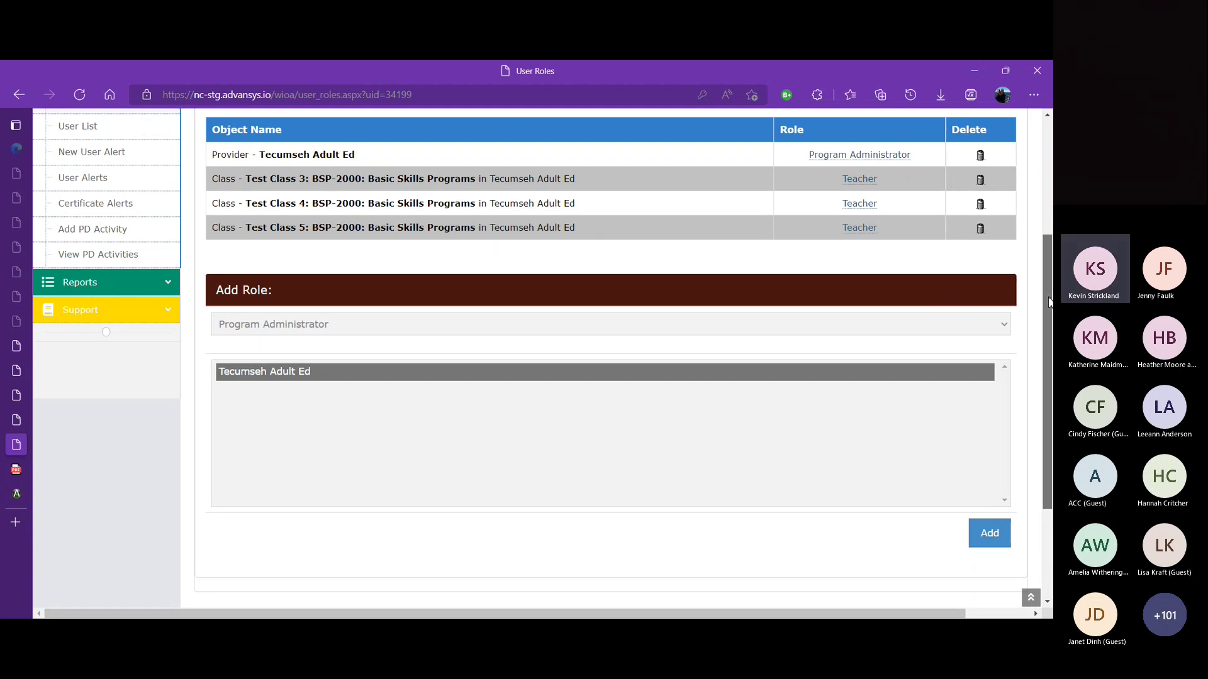
{"action": "scroll", "coordinate": [1030, 219], "scroll_direction": "up", "scroll_amount": 3}
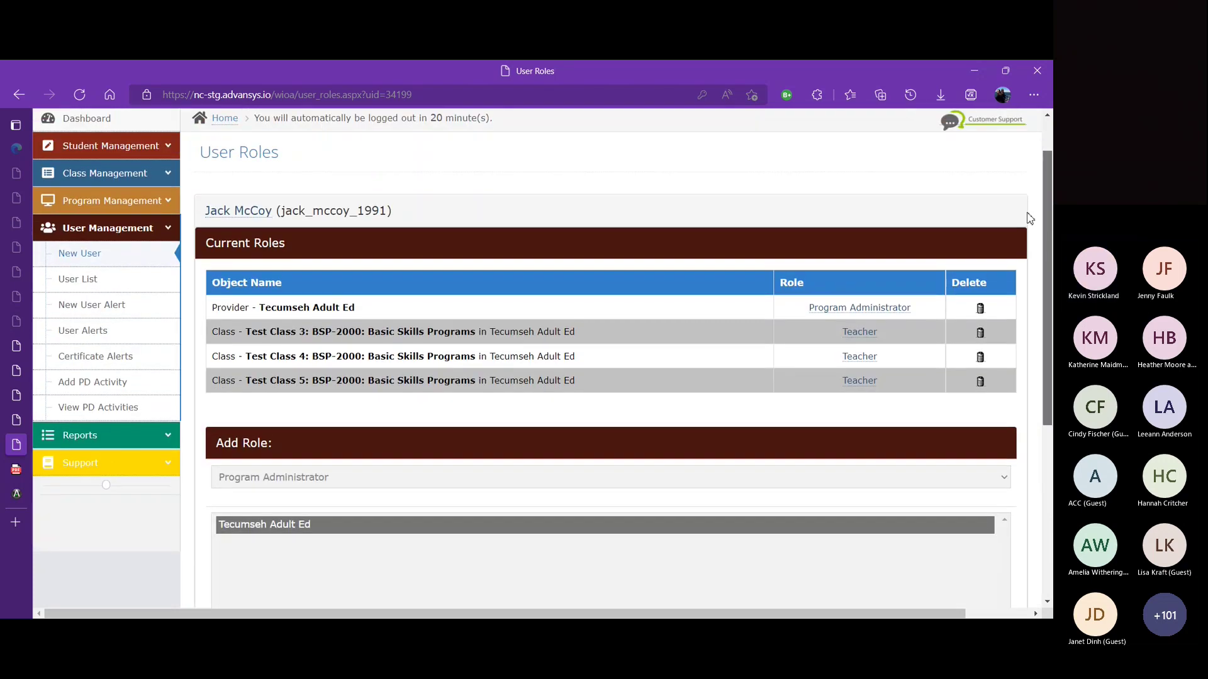
{"action": "scroll", "coordinate": [1025, 211], "scroll_direction": "up", "scroll_amount": 1}
{"action": "scroll", "coordinate": [1019, 204], "scroll_direction": "up", "scroll_amount": 1}
{"action": "scroll", "coordinate": [1016, 203], "scroll_direction": "down", "scroll_amount": 1}
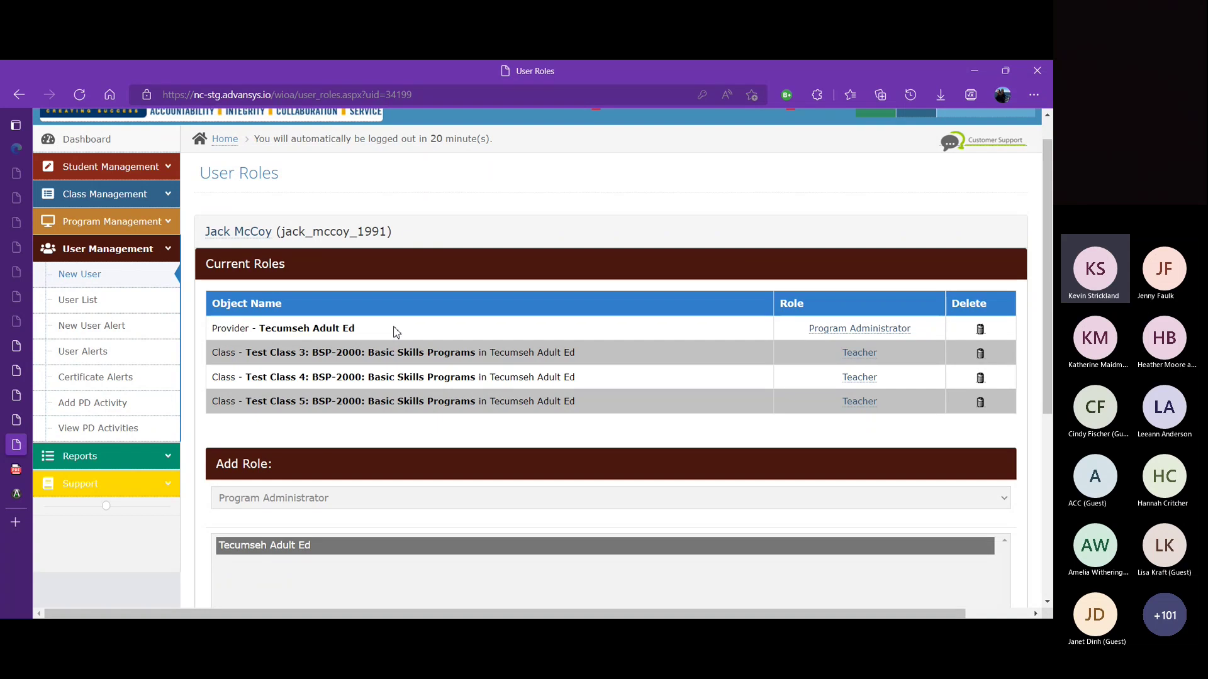
Step: Delete the Teacher roles for Test Class 5, 3 and 4, confirming each deletion
{"action": "left_click", "coordinate": [982, 406]}
{"action": "left_click", "coordinate": [616, 175]}
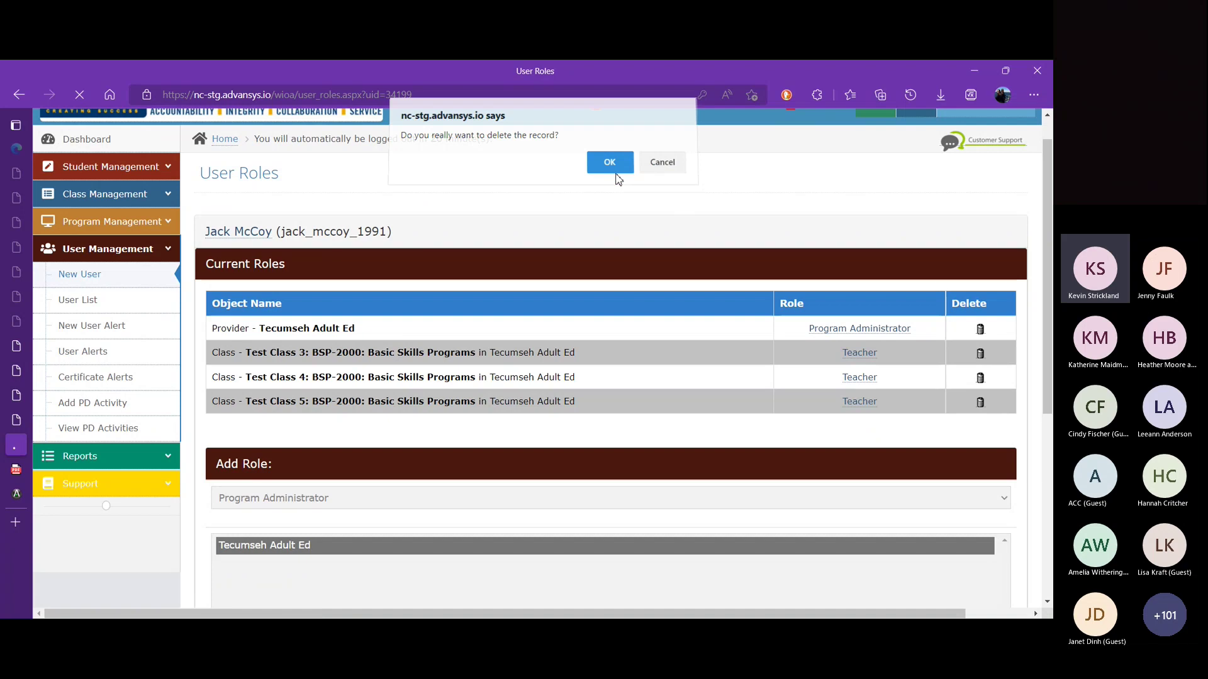
{"action": "left_click", "coordinate": [980, 404]}
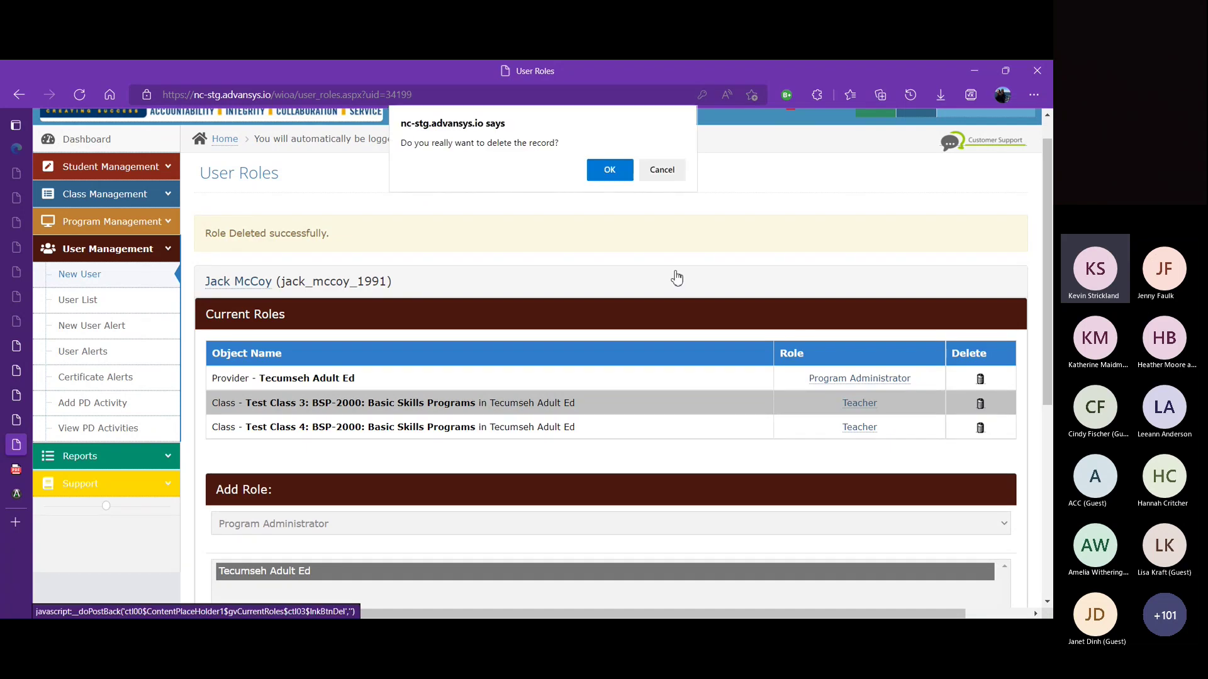
{"action": "left_click", "coordinate": [608, 171]}
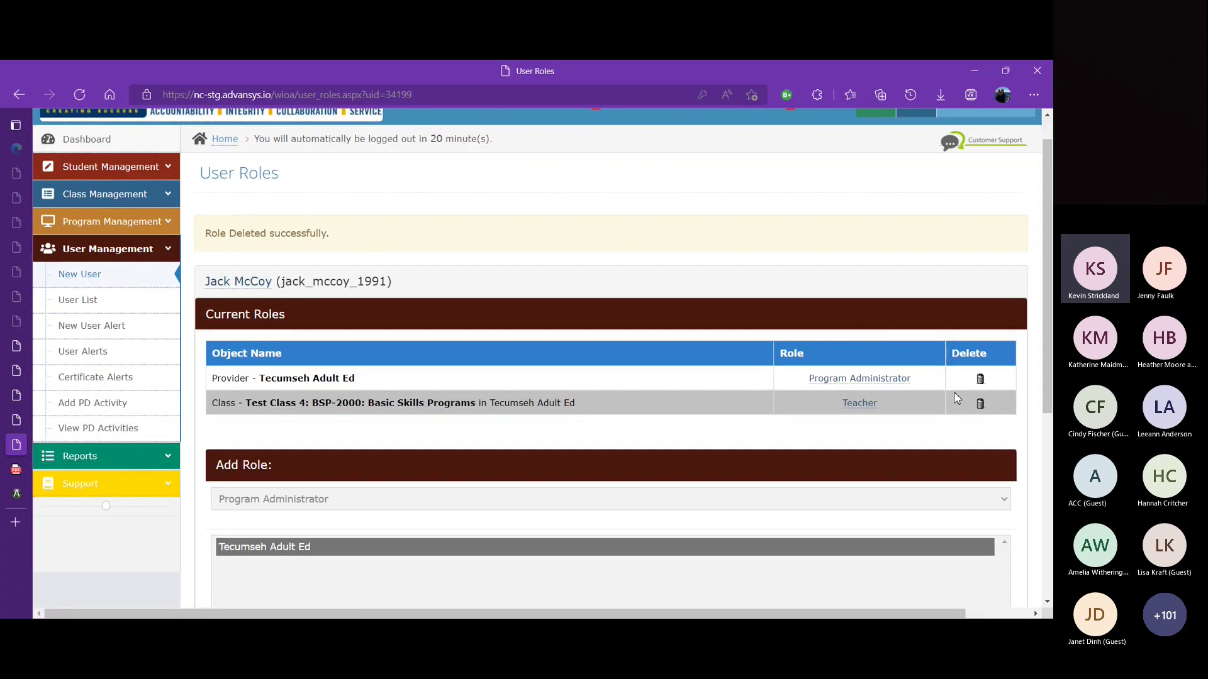
{"action": "left_click", "coordinate": [980, 403]}
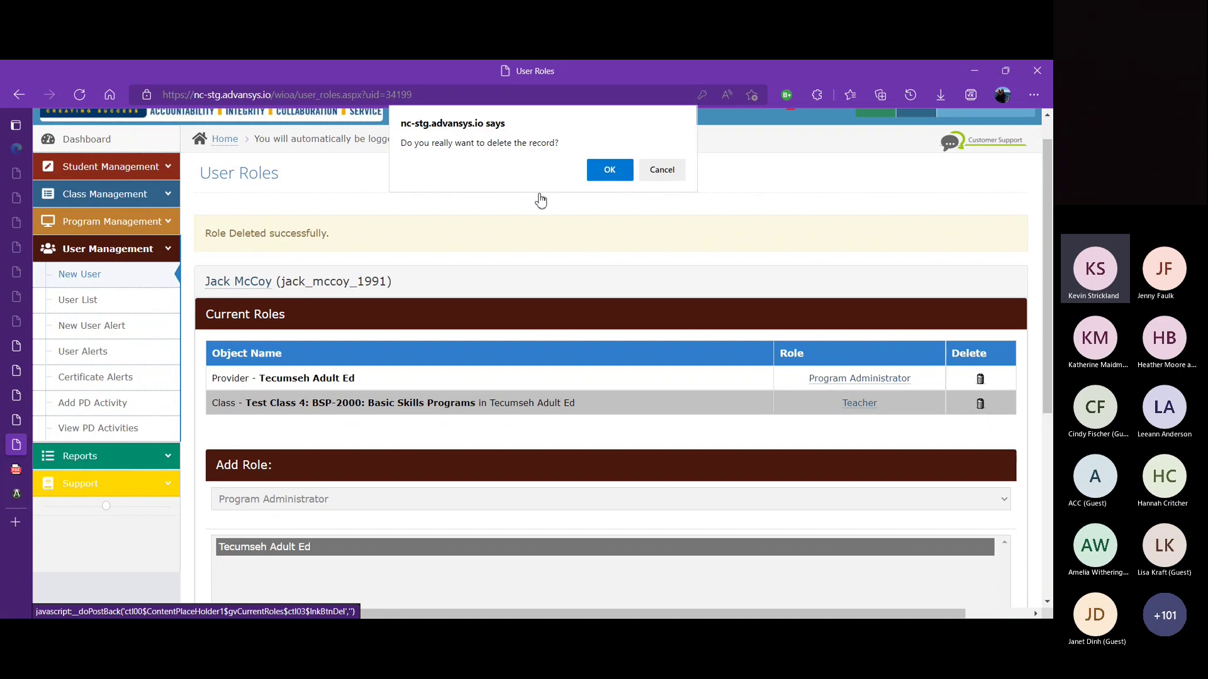
{"action": "left_click", "coordinate": [609, 172]}
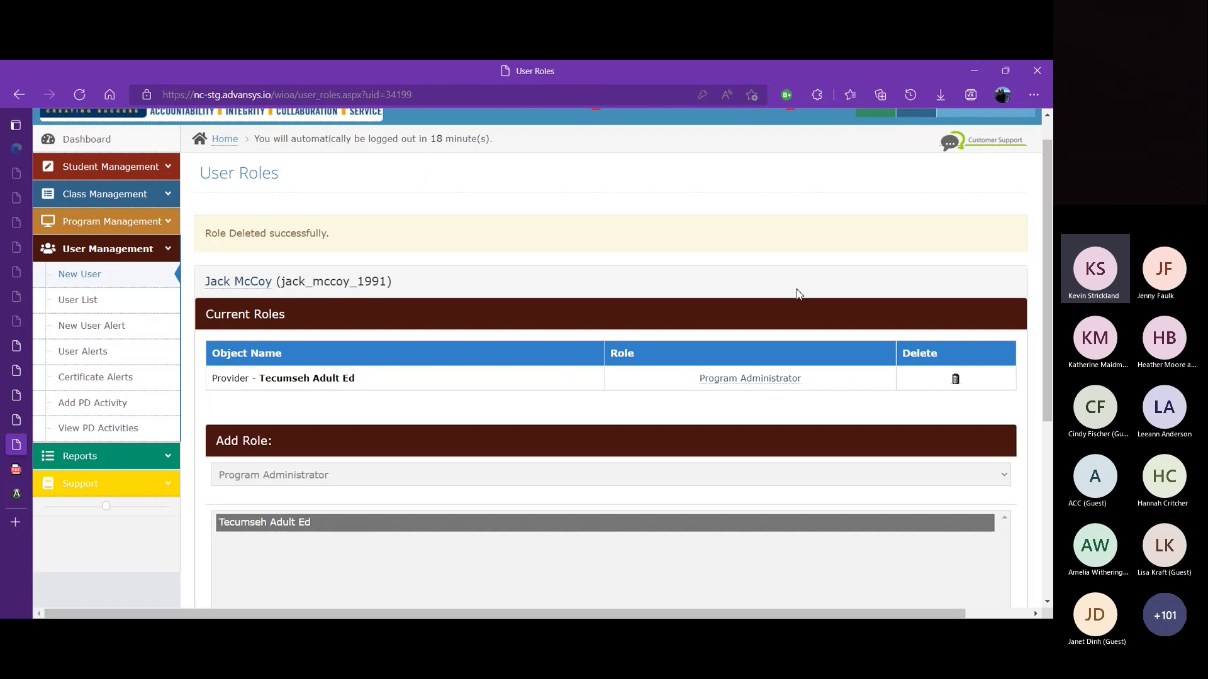
{"action": "left_click_drag", "start_coordinate": [1048, 242], "coordinate": [1038, 157]}
Step: Log out of the administrator account and sign in as the teacher with saved credentials
{"action": "left_click", "coordinate": [1008, 136]}
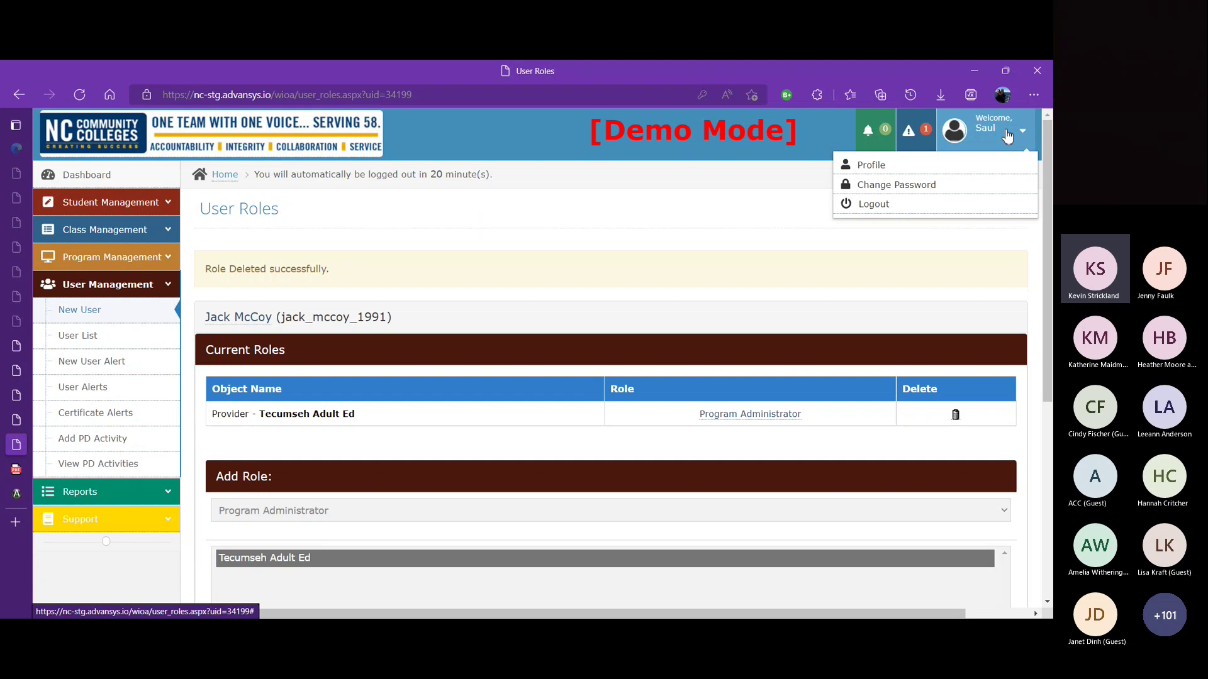
{"action": "left_click", "coordinate": [895, 205]}
{"action": "double_click", "coordinate": [528, 343]}
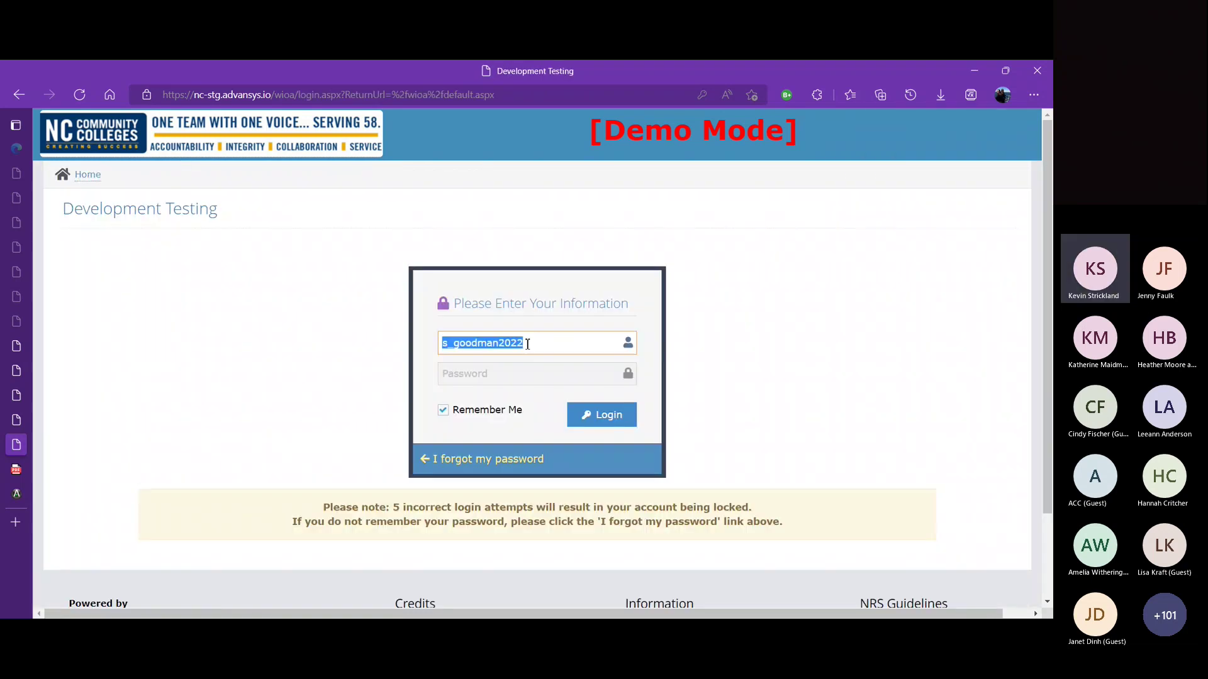
{"action": "type", "text": "jack_mccoy_1991"}
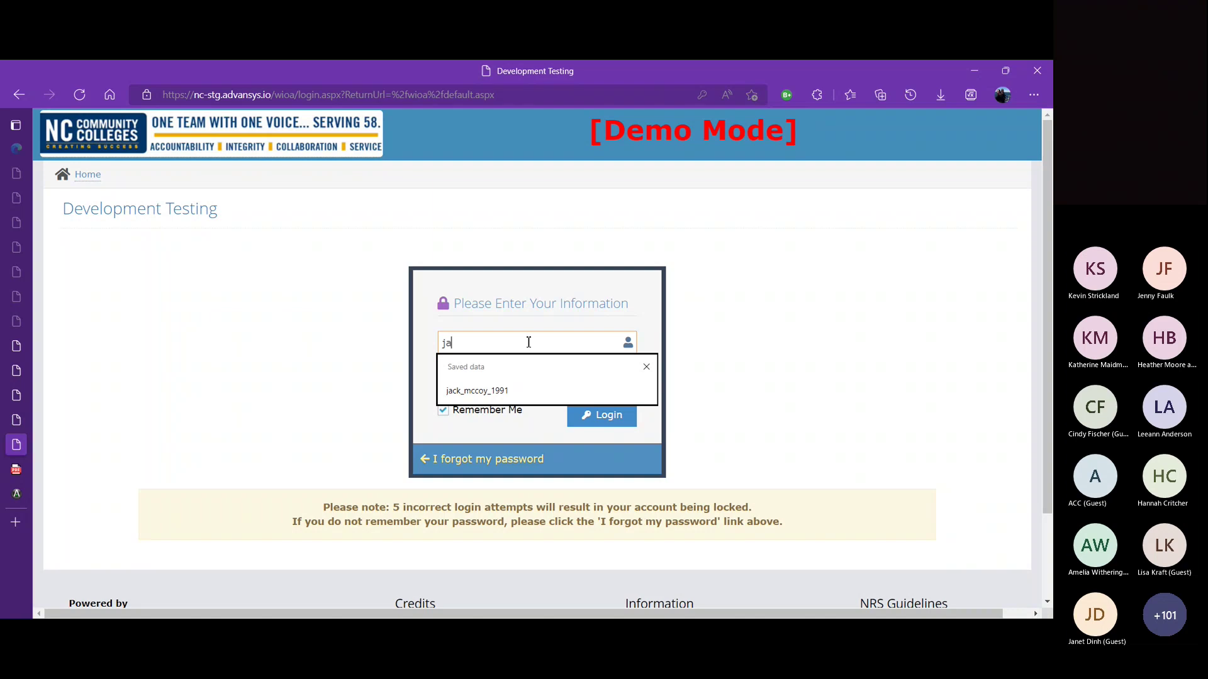
{"action": "left_click", "coordinate": [477, 391]}
{"action": "left_click", "coordinate": [488, 375]}
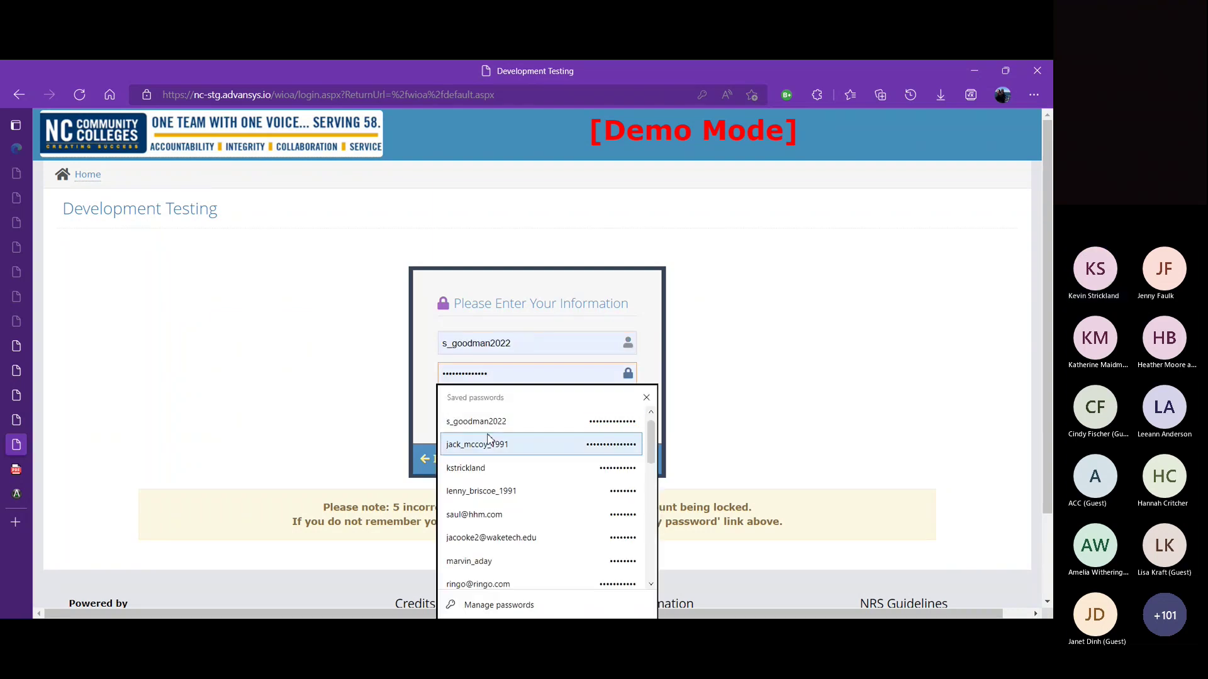
{"action": "left_click", "coordinate": [488, 442]}
{"action": "left_click", "coordinate": [587, 424]}
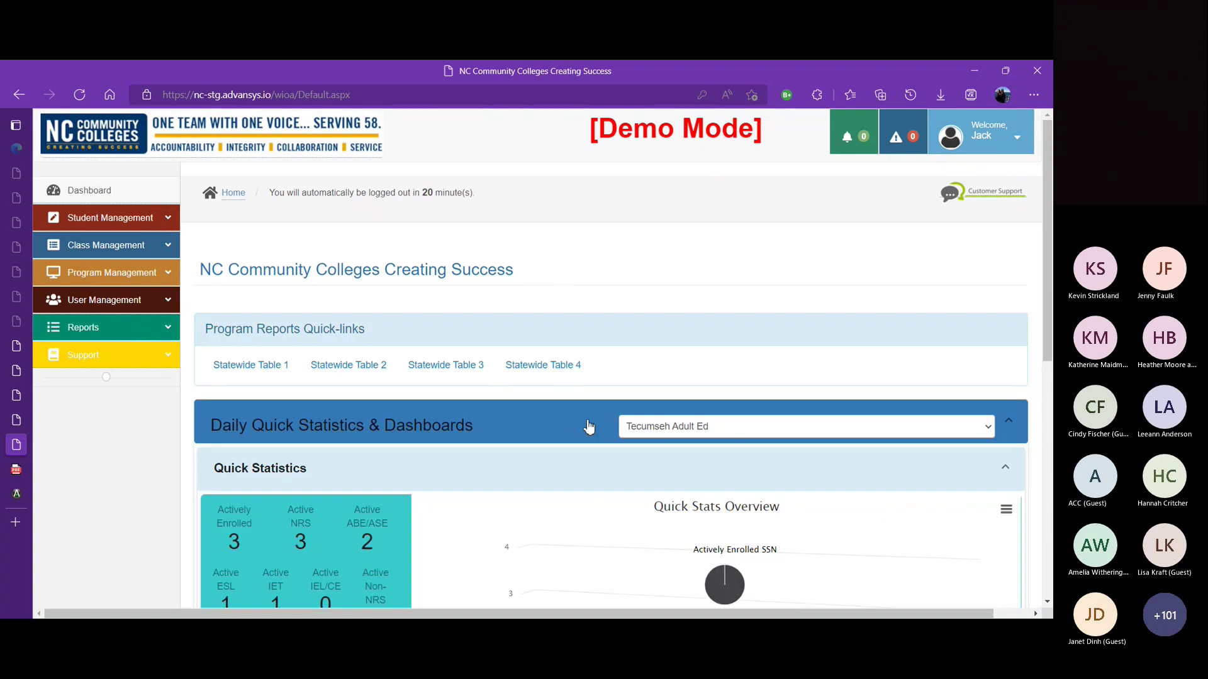
Step: Check the Tecumseh classes listed on the Enter Hours page, then go to Class List
{"action": "left_click", "coordinate": [170, 251]}
{"action": "left_click", "coordinate": [119, 298]}
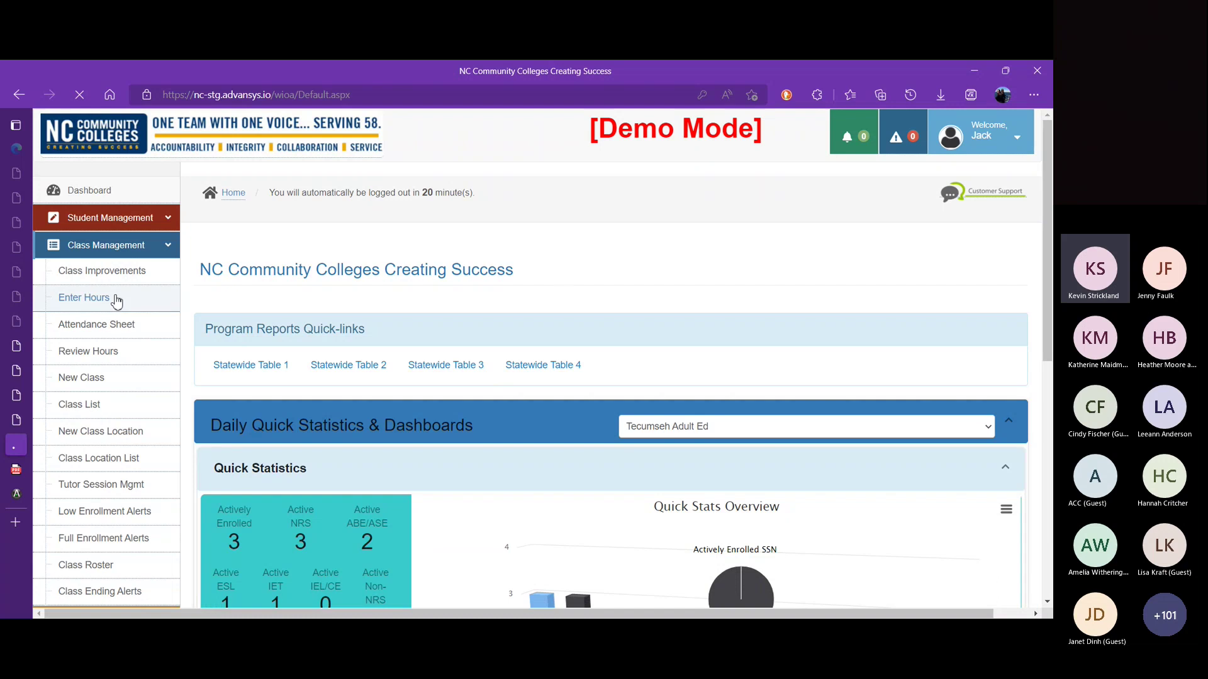
{"action": "left_click_drag", "start_coordinate": [1051, 233], "coordinate": [1050, 321]}
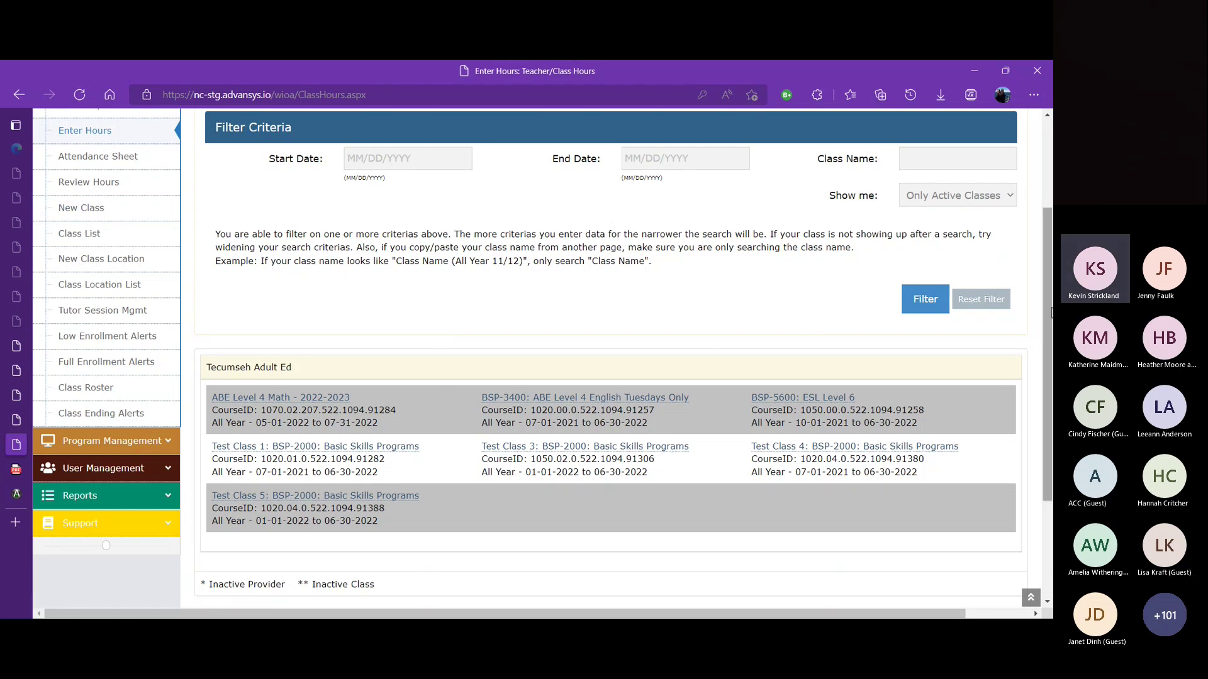
{"action": "scroll", "coordinate": [1049, 312], "scroll_direction": "up", "scroll_amount": 2}
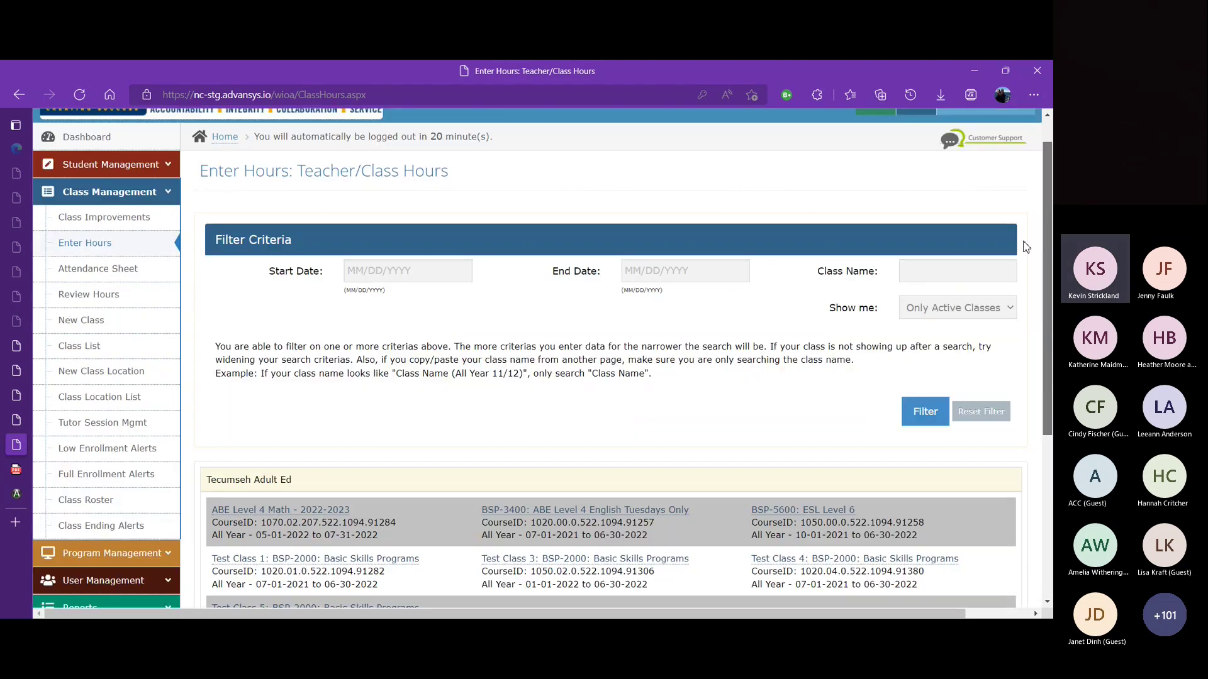
{"action": "left_click", "coordinate": [116, 355]}
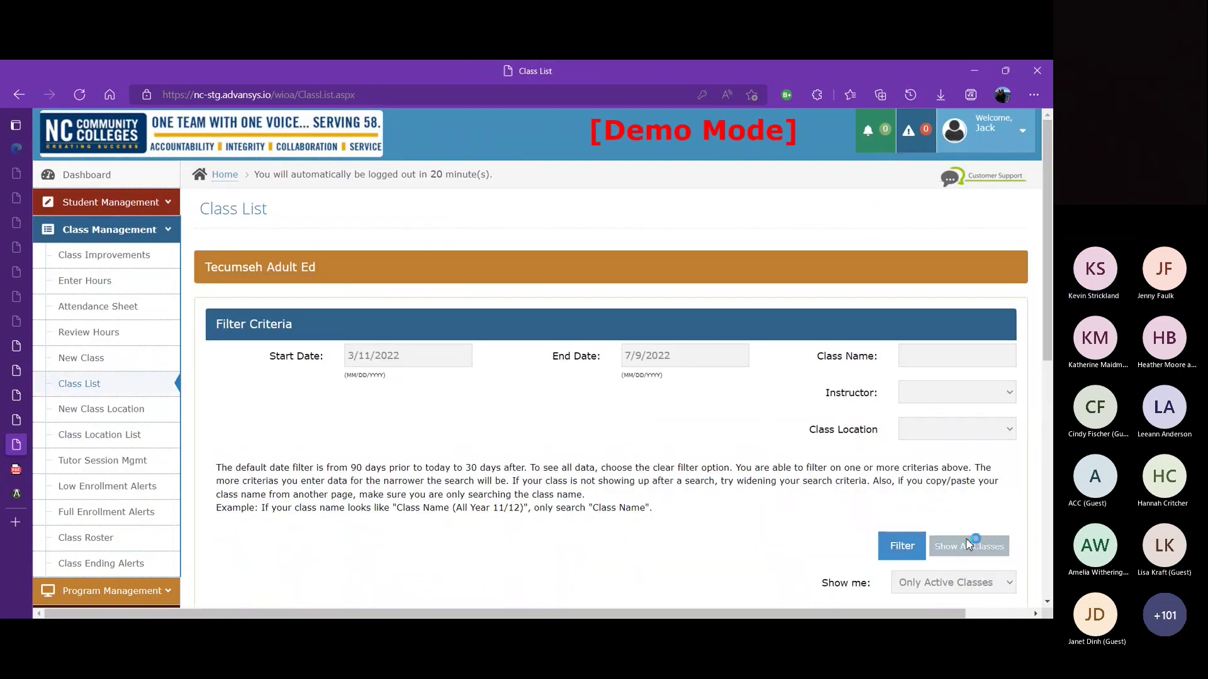
Step: Show all Tecumseh Adult Ed classes regardless of dates and scroll through the list
{"action": "left_click", "coordinate": [969, 544]}
{"action": "left_click_drag", "start_coordinate": [1048, 262], "coordinate": [1052, 483]}
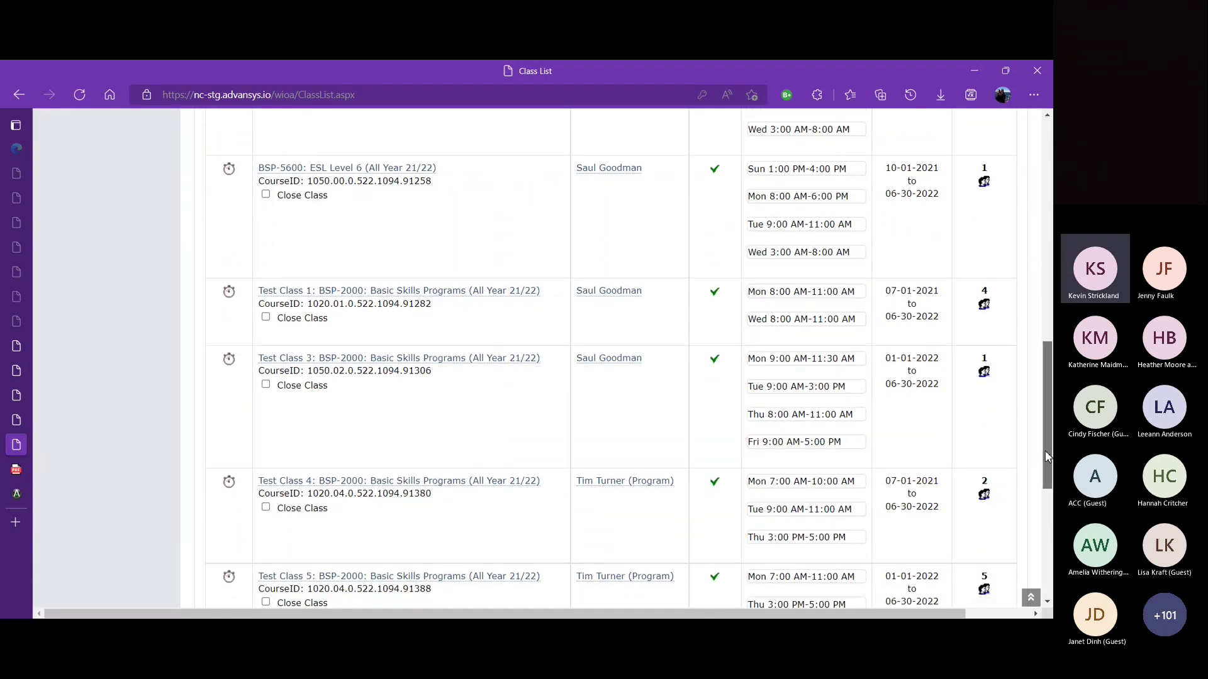
{"action": "scroll", "coordinate": [1025, 417], "scroll_direction": "up", "scroll_amount": 6}
{"action": "scroll", "coordinate": [1003, 342], "scroll_direction": "up", "scroll_amount": 4}
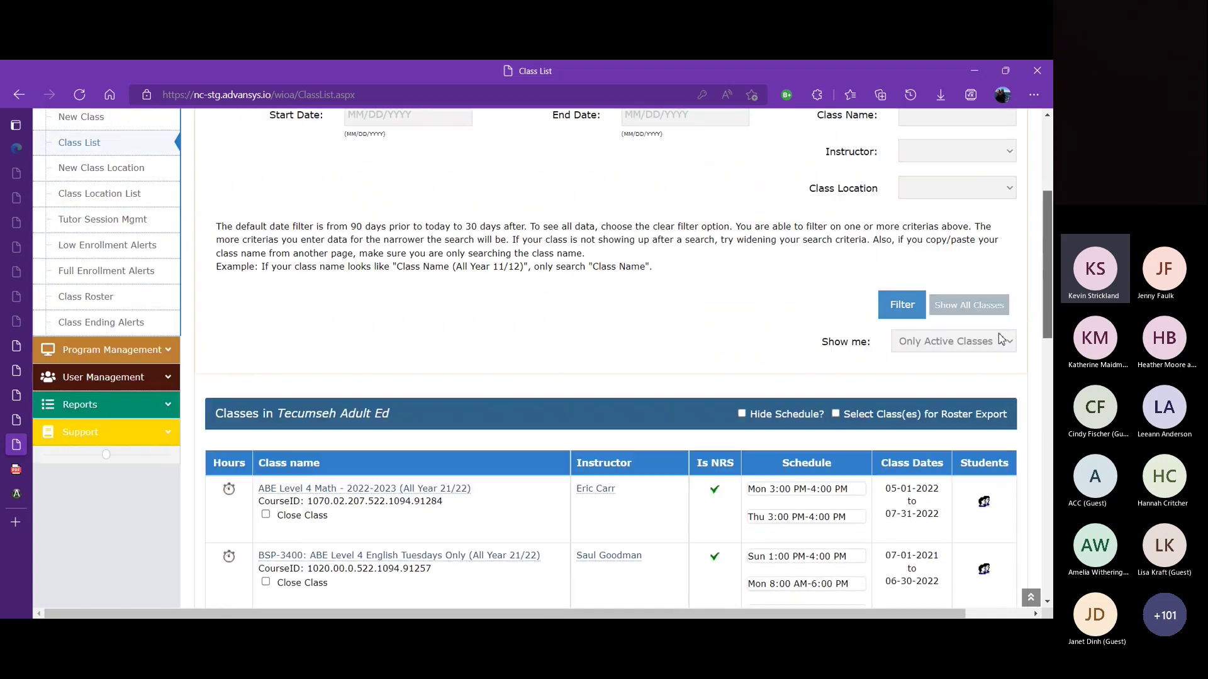
{"action": "scroll", "coordinate": [976, 295], "scroll_direction": "up", "scroll_amount": 2}
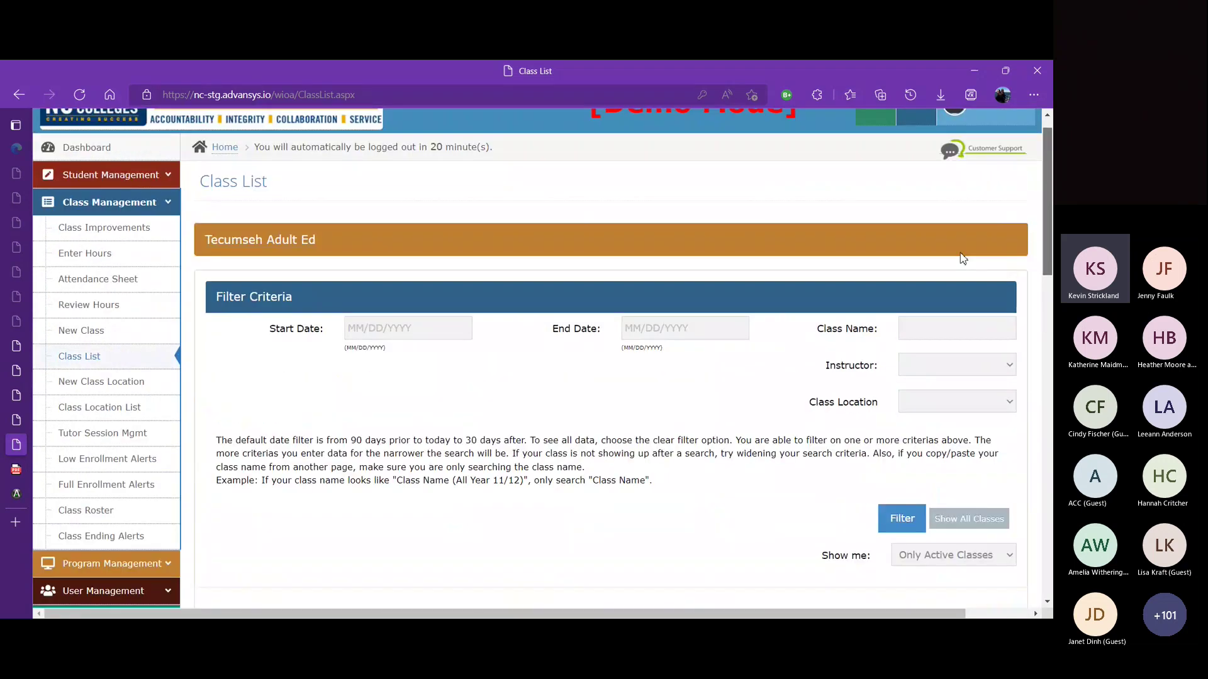
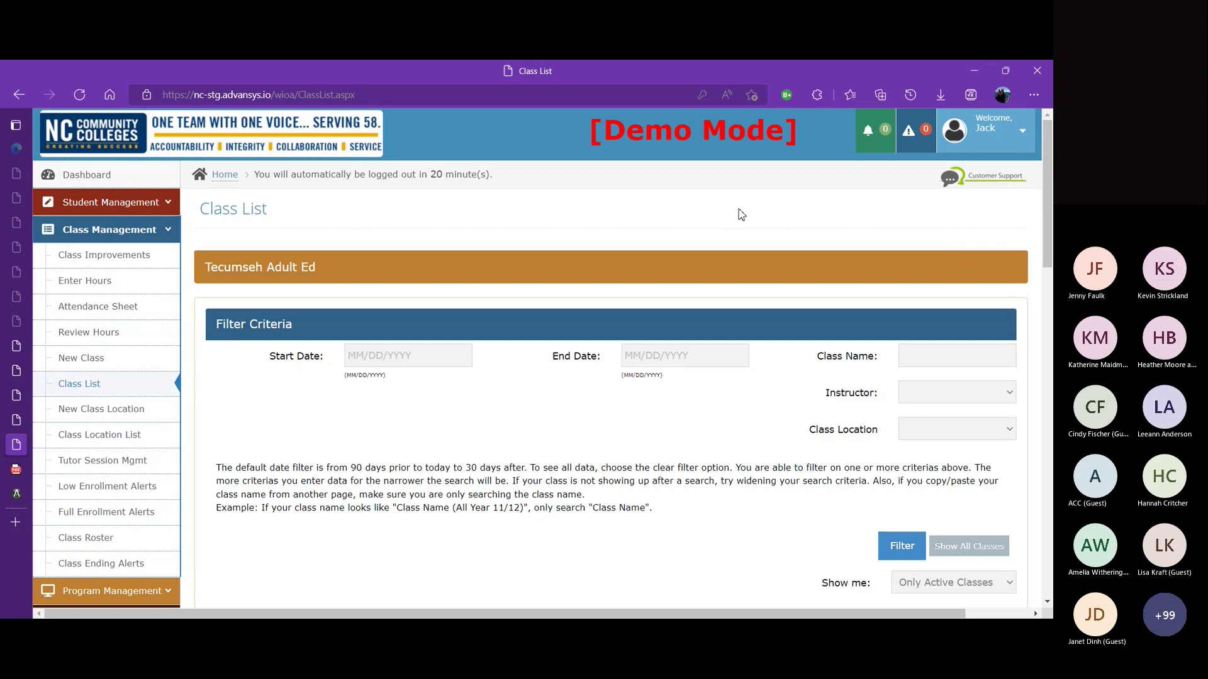
Step: Log out and sign back in as the other administrator using the browser's saved username and password
{"action": "left_click", "coordinate": [1018, 134]}
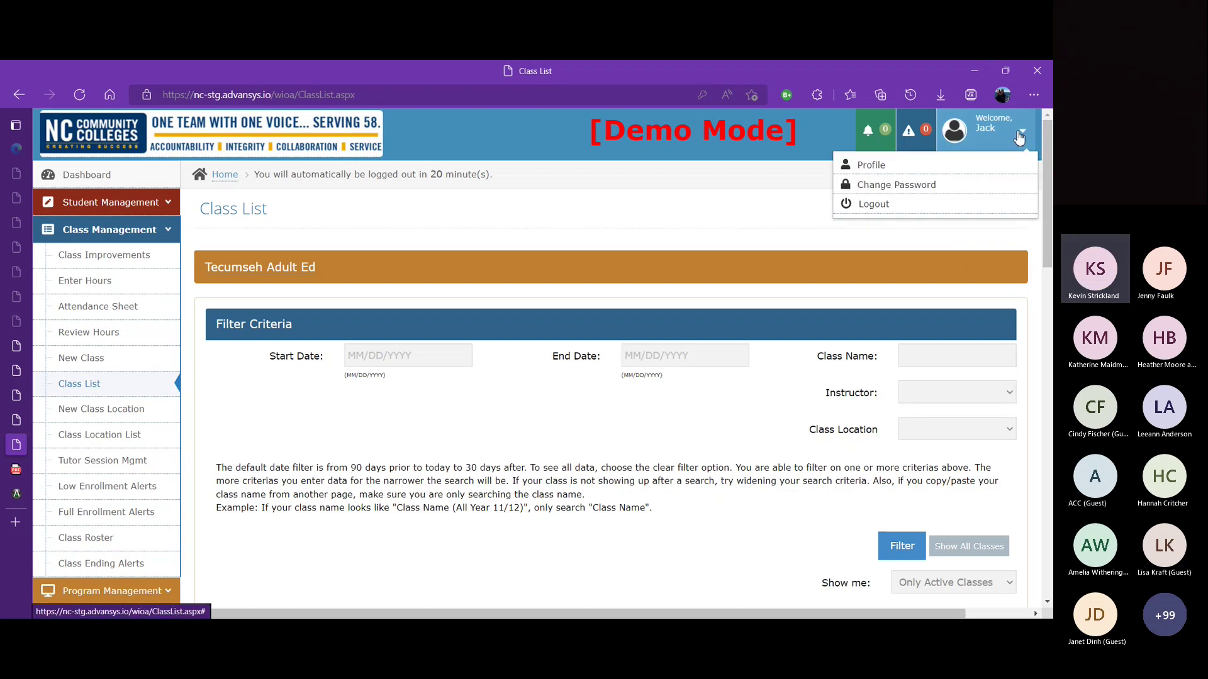
{"action": "left_click", "coordinate": [904, 210]}
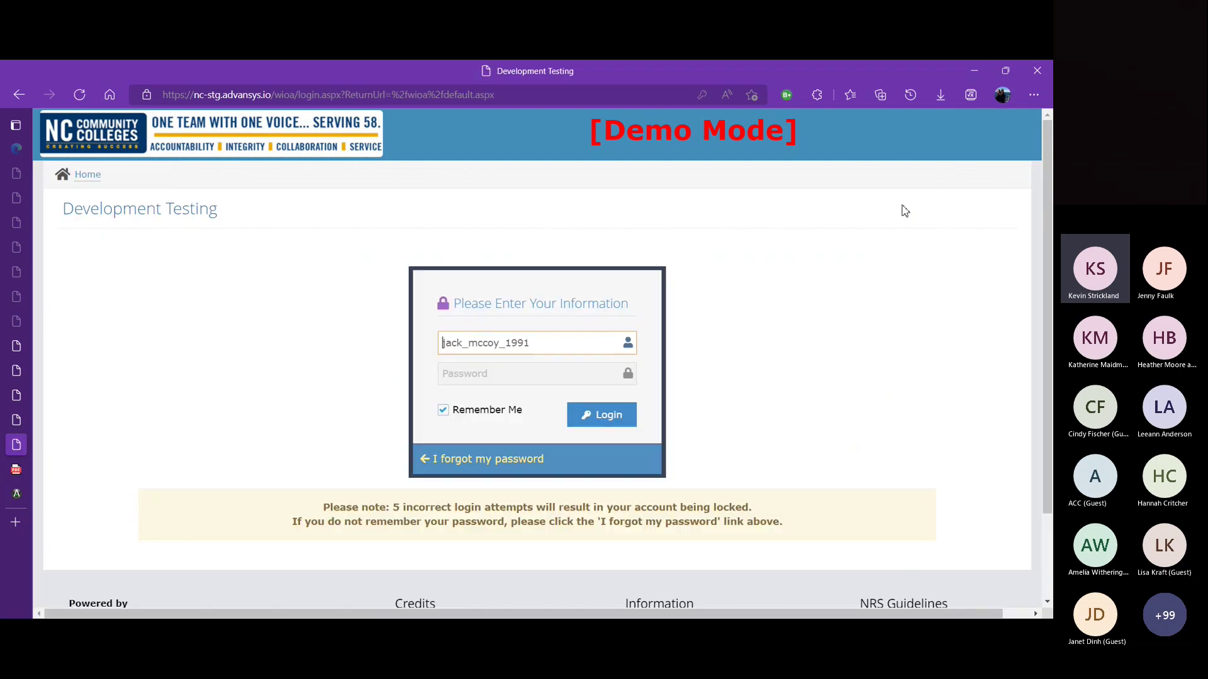
{"action": "triple_click", "coordinate": [564, 349]}
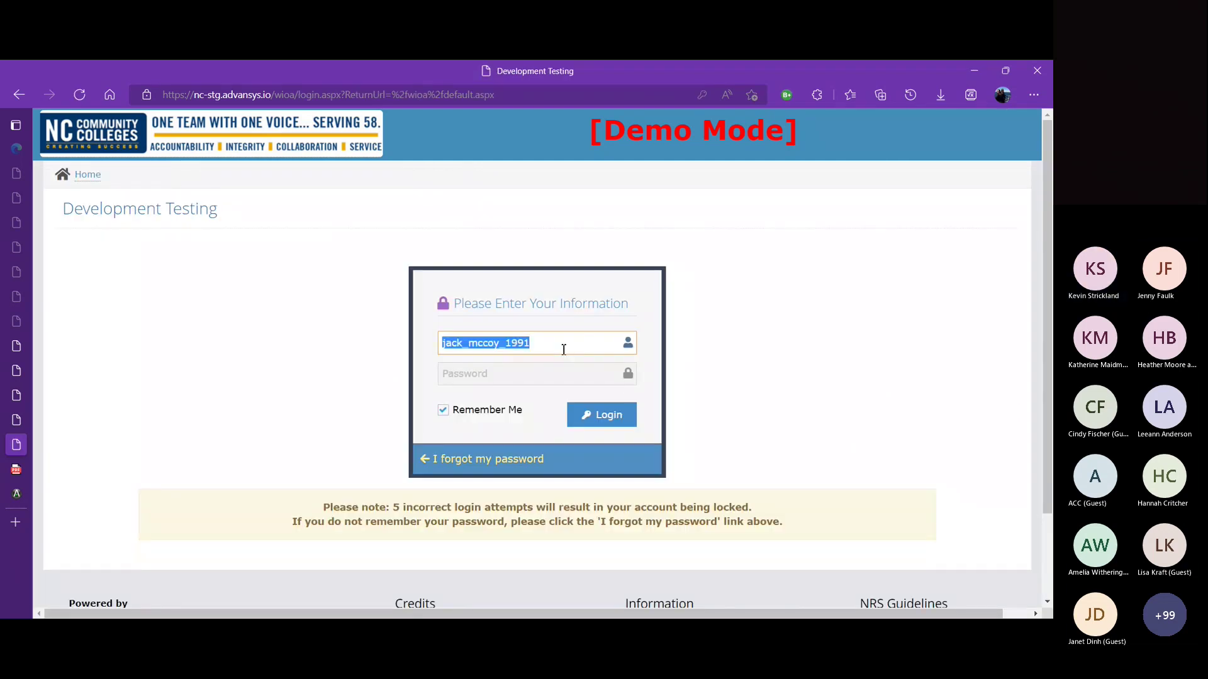
{"action": "type", "text": "ks"}
{"action": "left_click", "coordinate": [500, 413]}
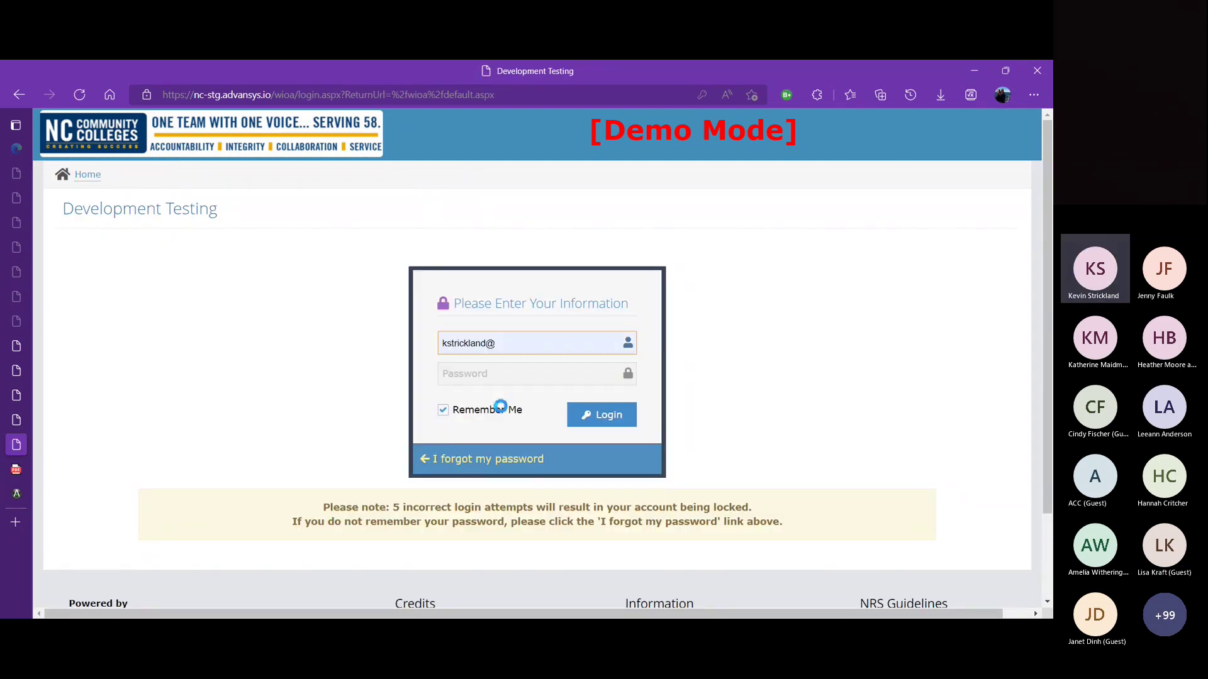
{"action": "key", "text": "BackSpace"}
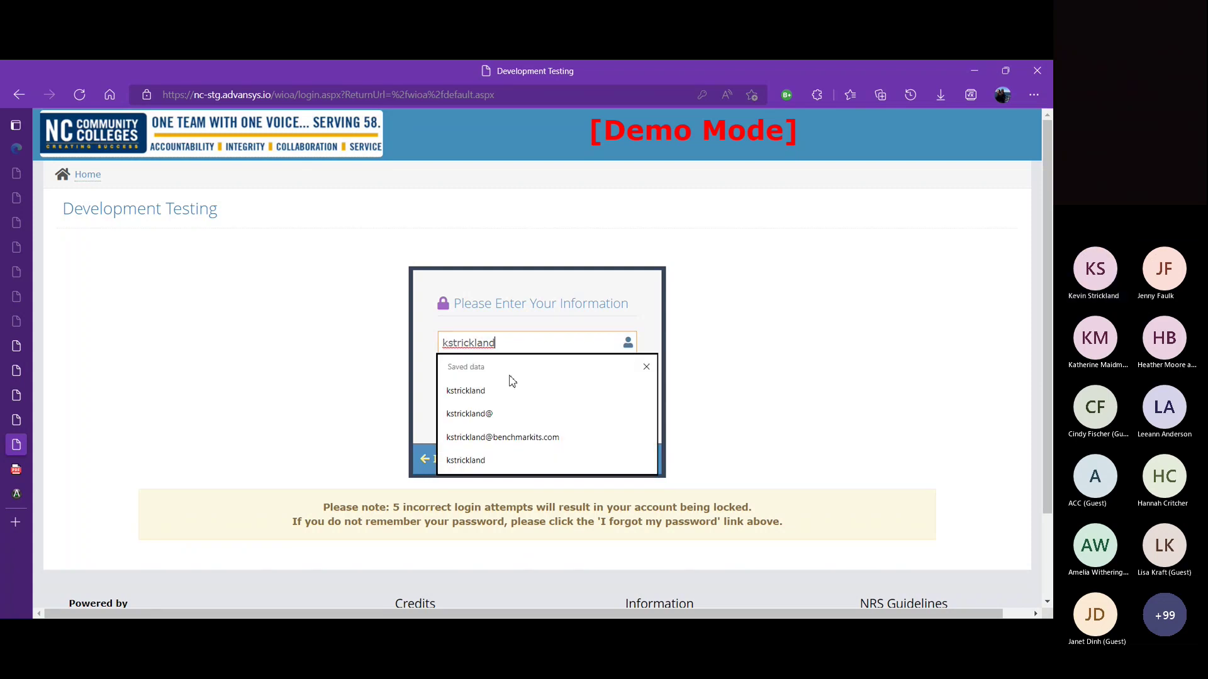
{"action": "left_click", "coordinate": [495, 396]}
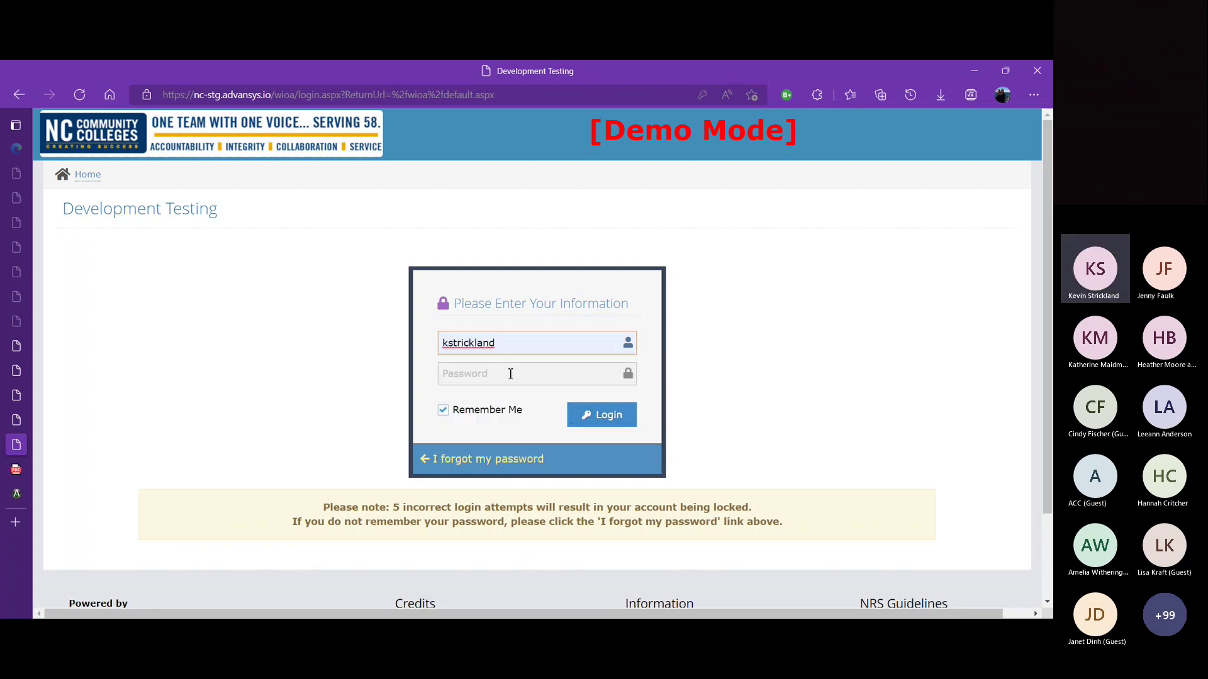
{"action": "left_click", "coordinate": [506, 375]}
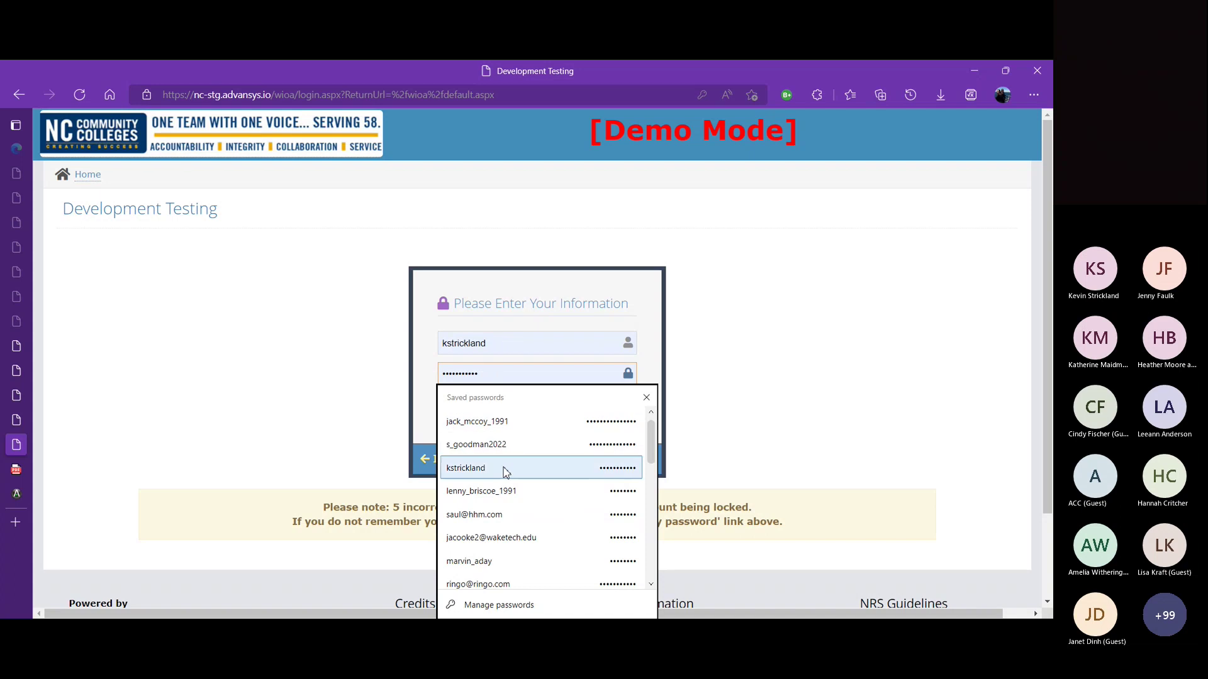
{"action": "left_click", "coordinate": [501, 469]}
{"action": "left_click", "coordinate": [609, 421]}
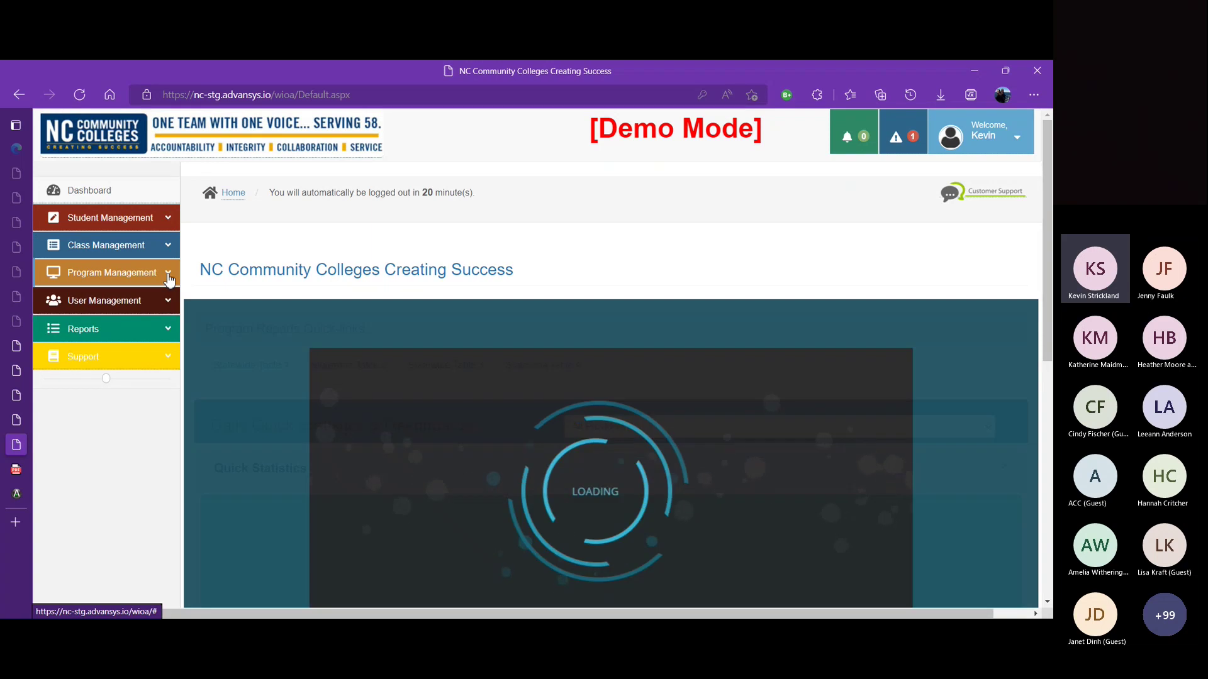
Step: Expand User Management, filter dashboard statistics to Tecumseh Adult Ed, and go to Role Management
{"action": "left_click", "coordinate": [168, 279]}
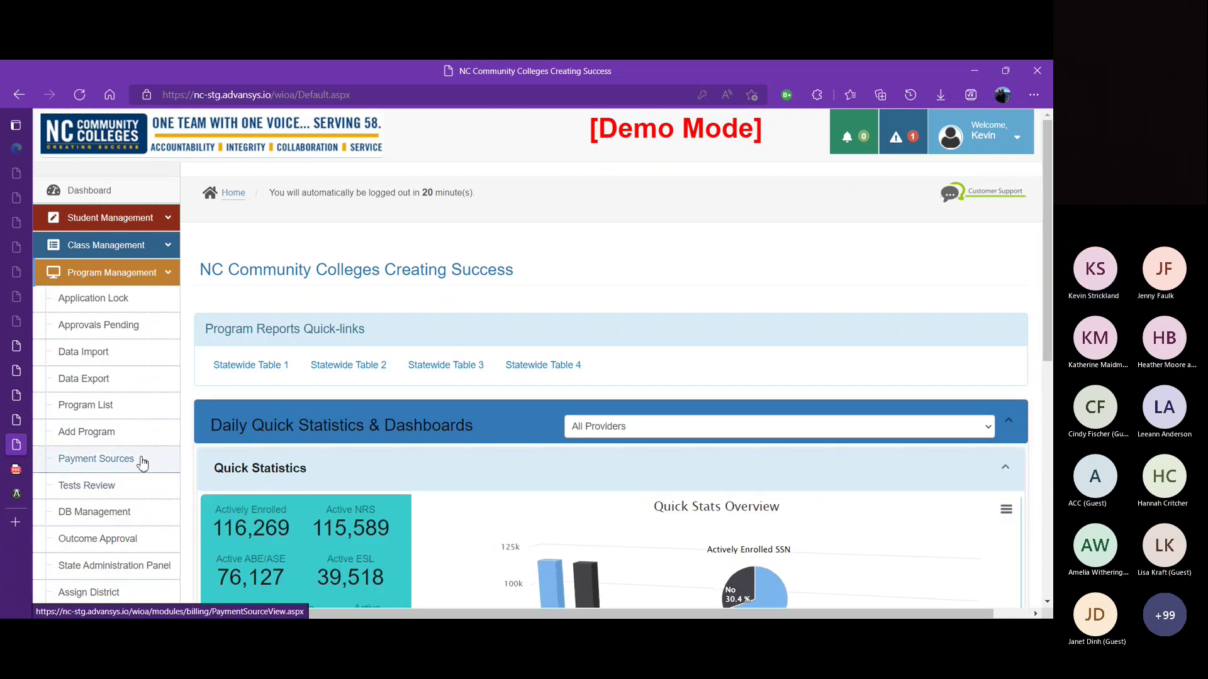
{"action": "left_click", "coordinate": [170, 275]}
{"action": "left_click", "coordinate": [167, 303]}
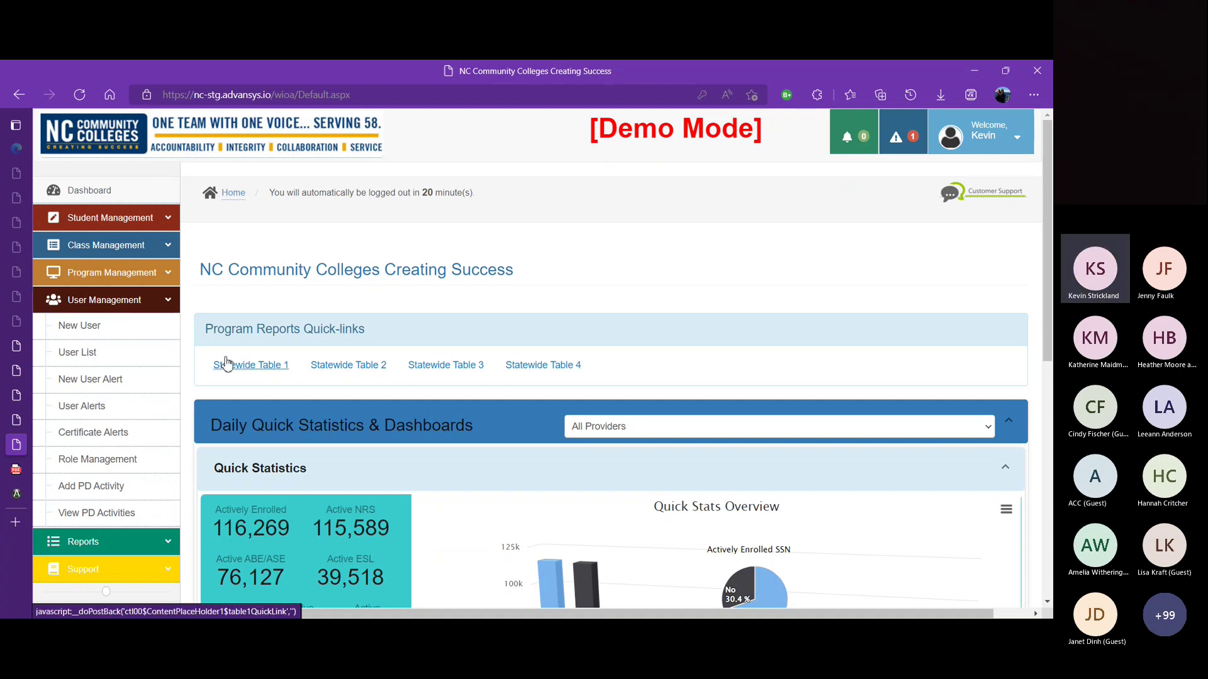
{"action": "left_click", "coordinate": [606, 435]}
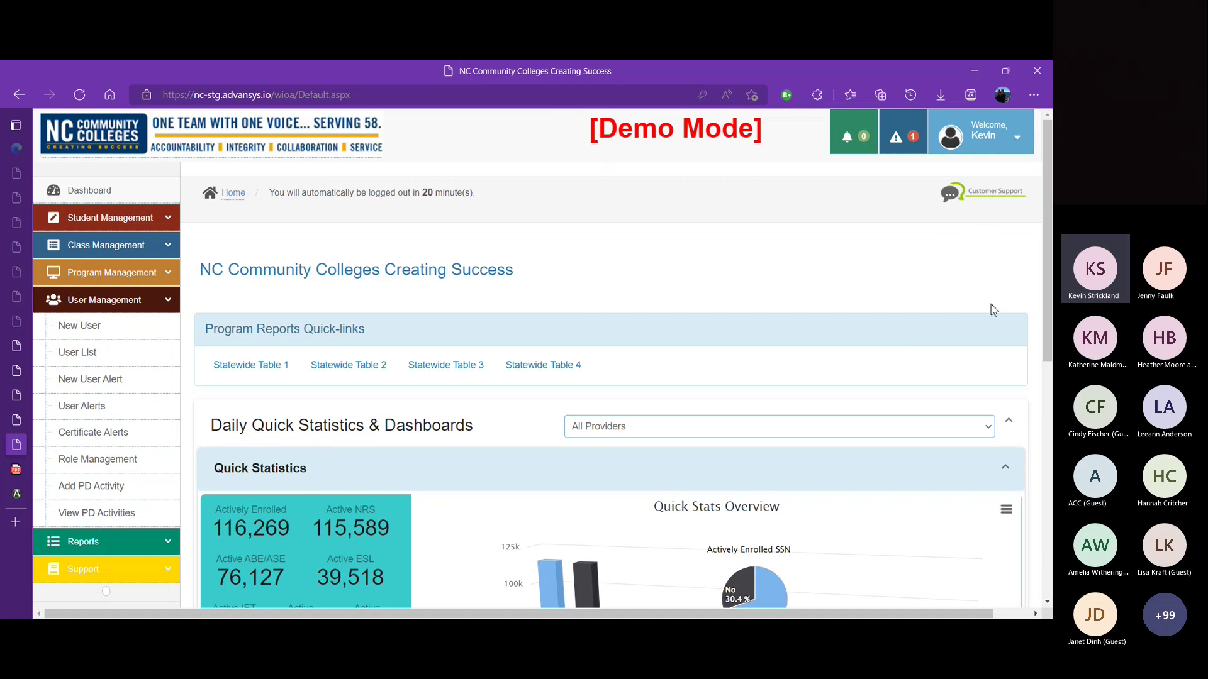
{"action": "left_click", "coordinate": [1003, 373]}
{"action": "left_click", "coordinate": [761, 350]}
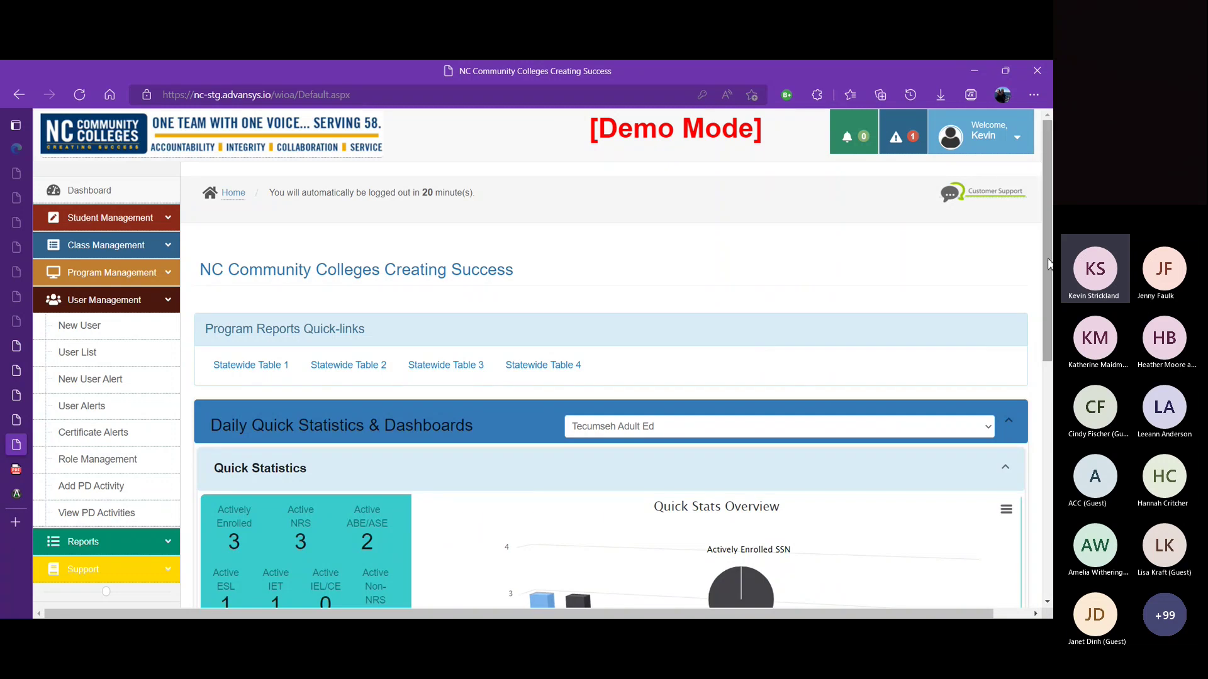
{"action": "left_click_drag", "start_coordinate": [1049, 263], "coordinate": [1027, 280]}
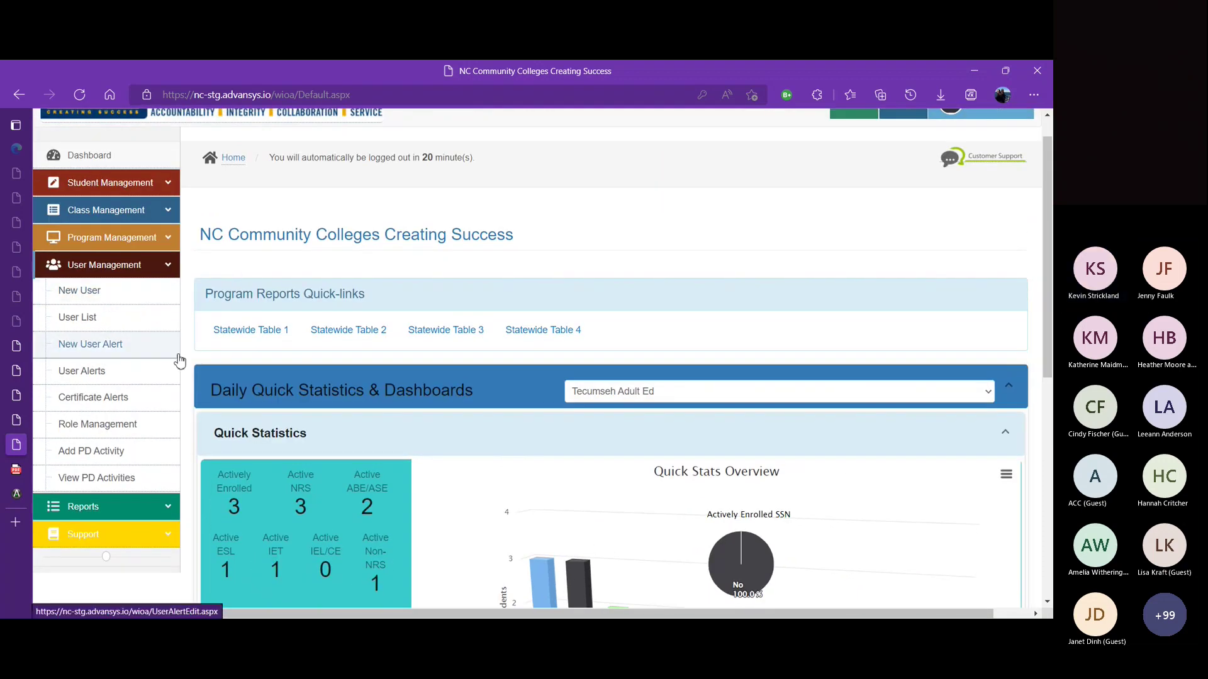
{"action": "left_click", "coordinate": [128, 427]}
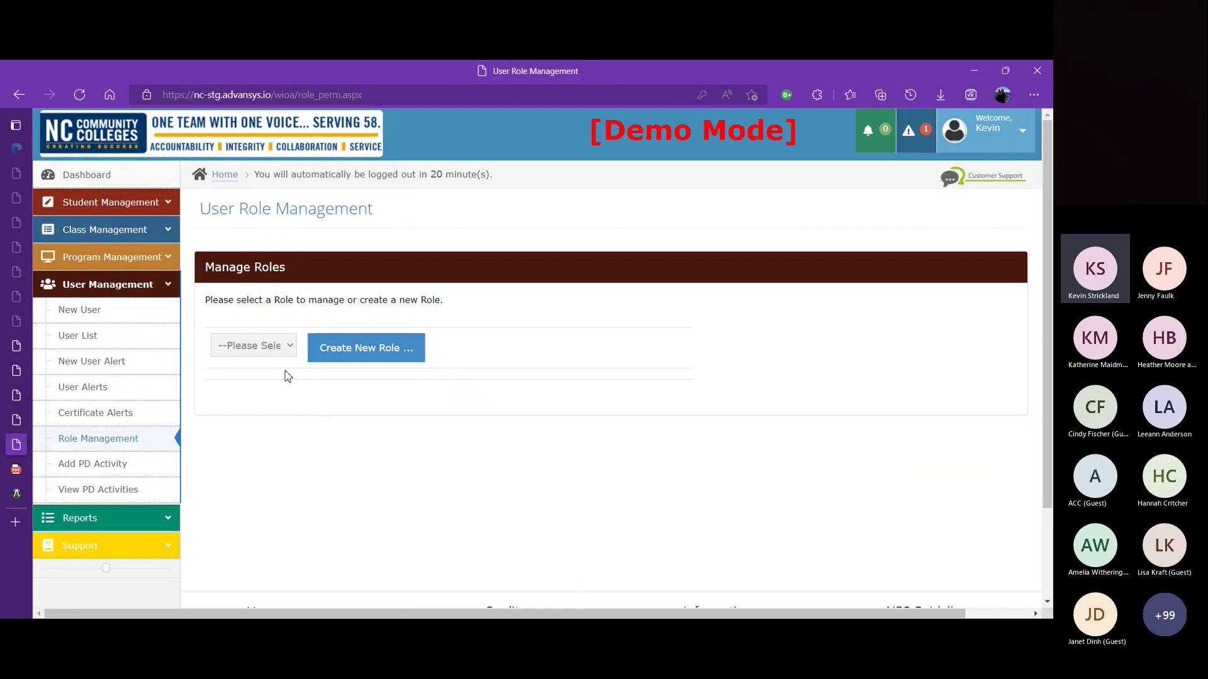
Step: Load the Program Administrator role and scroll through its assigned permissions
{"action": "left_click", "coordinate": [290, 348]}
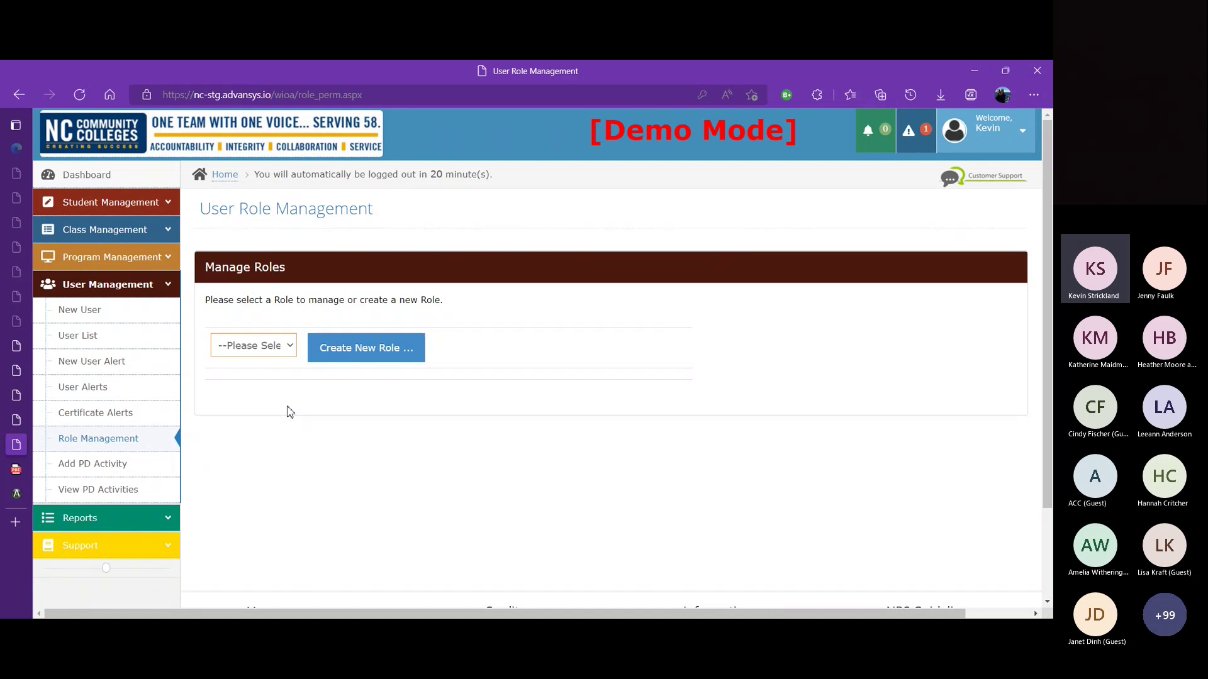
{"action": "left_click", "coordinate": [287, 407]}
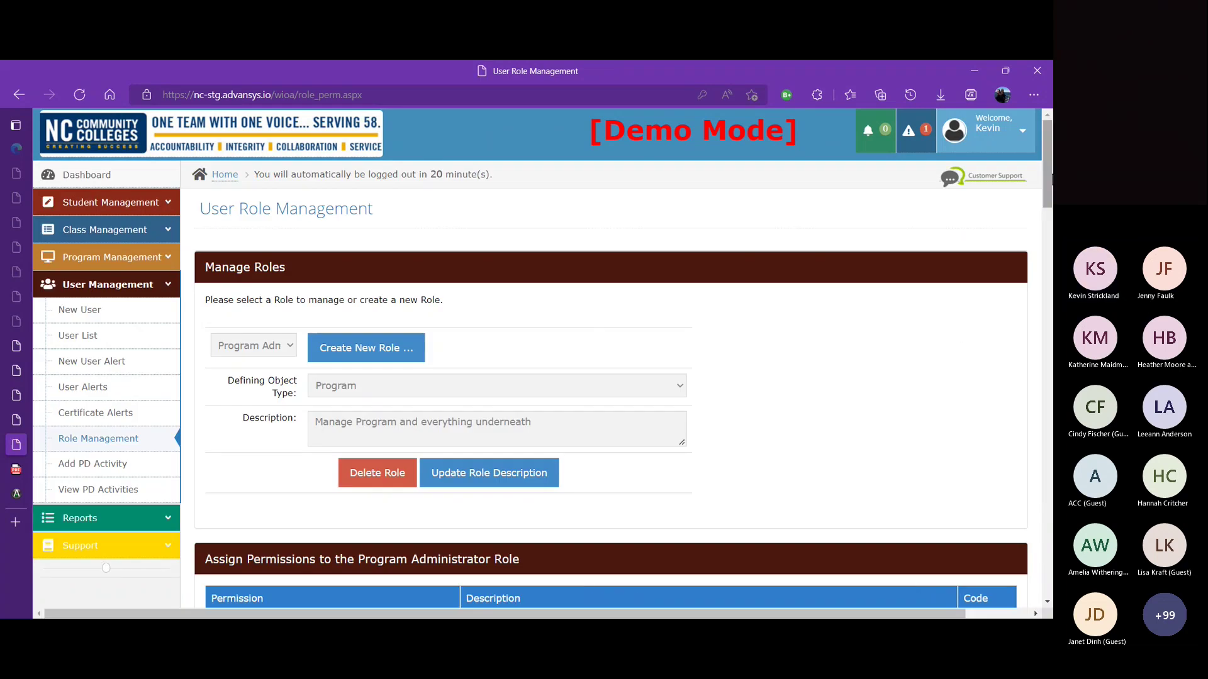
{"action": "scroll", "coordinate": [780, 231], "scroll_direction": "down", "scroll_amount": 2}
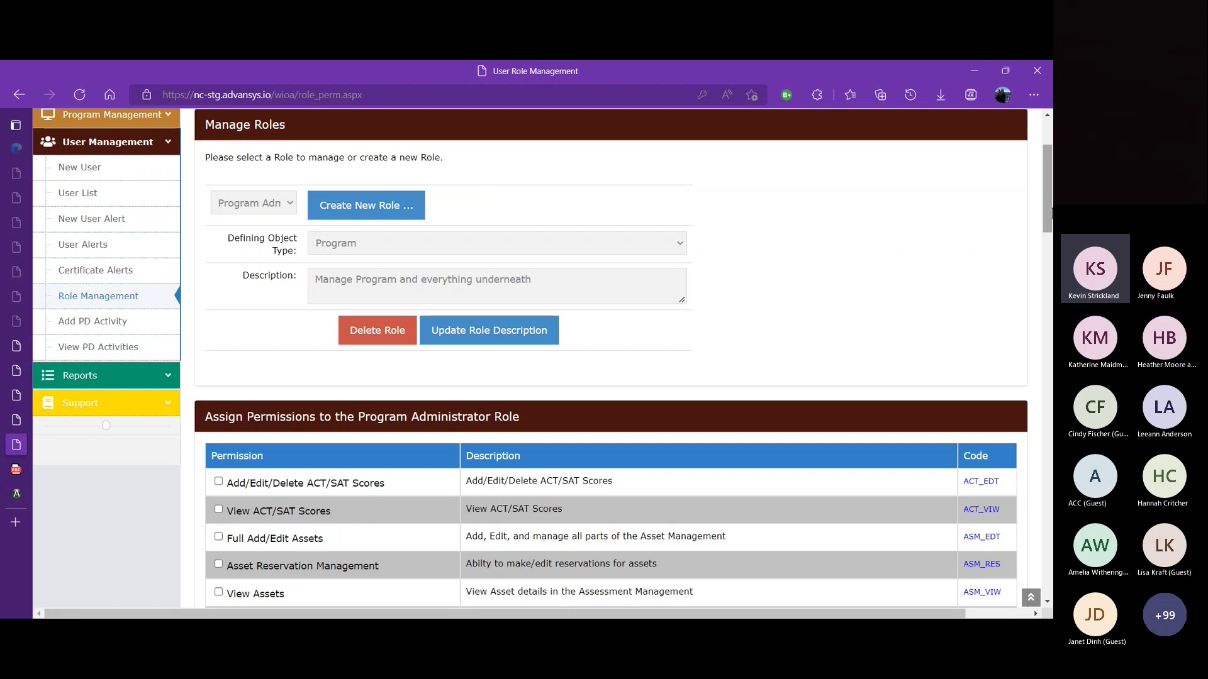
{"action": "left_click_drag", "start_coordinate": [1048, 214], "coordinate": [1053, 451]}
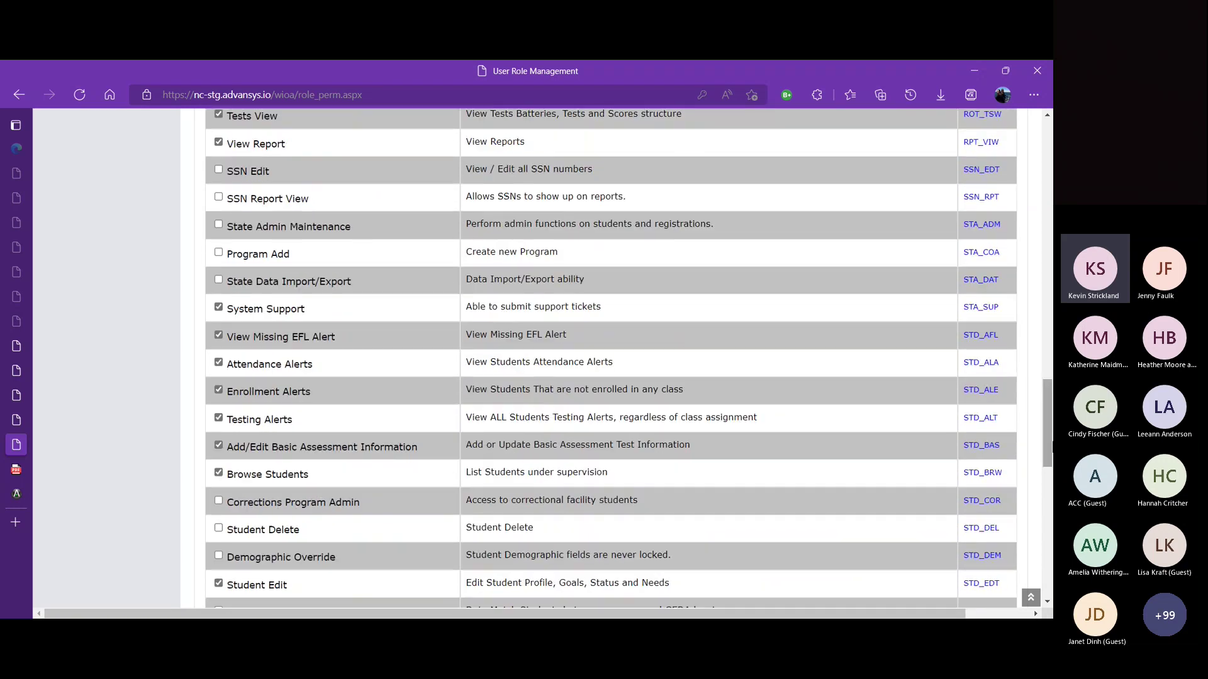
{"action": "left_click_drag", "start_coordinate": [1051, 405], "coordinate": [1033, 110]}
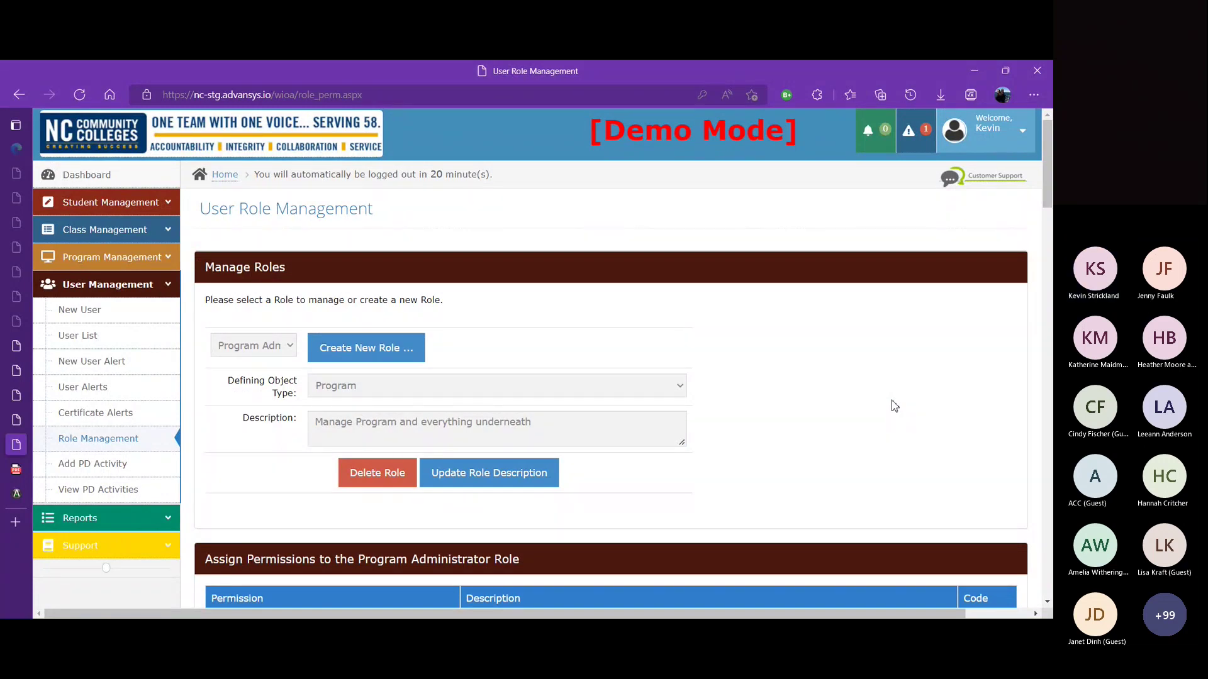
Step: Switch to the Enrollment Personnel role and review its permissions down to Update Role Permissions
{"action": "left_click", "coordinate": [685, 386]}
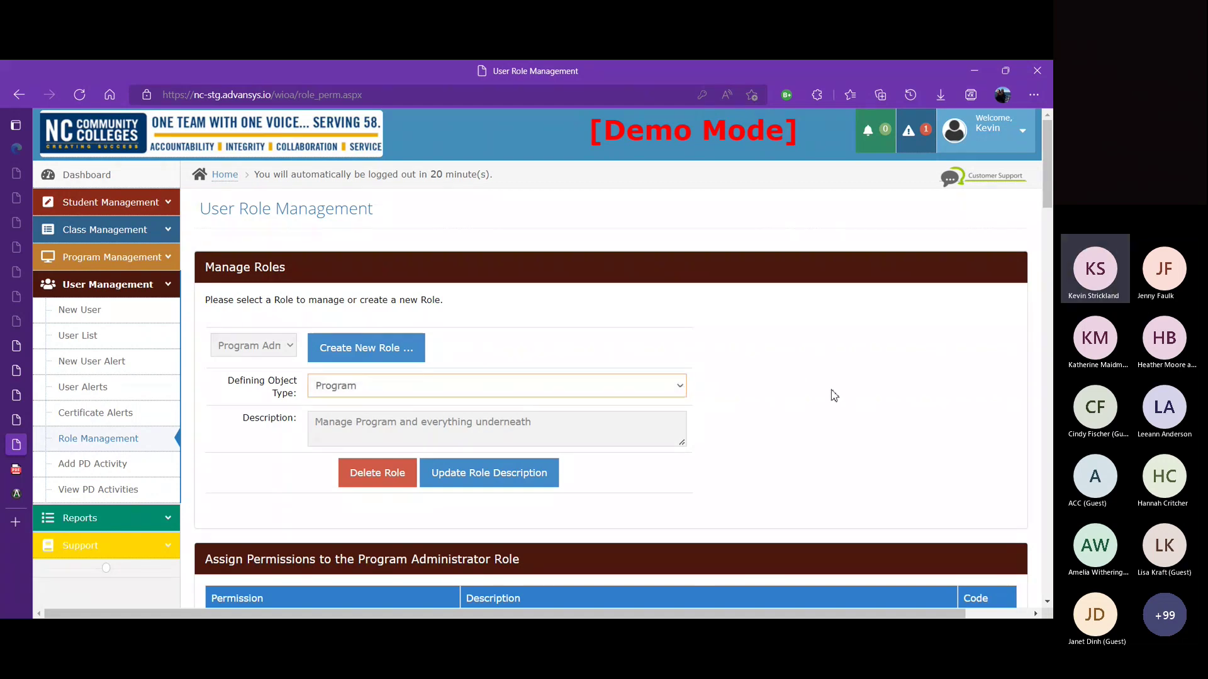
{"action": "left_click", "coordinate": [832, 390]}
{"action": "left_click", "coordinate": [290, 347]}
{"action": "left_click", "coordinate": [299, 474]}
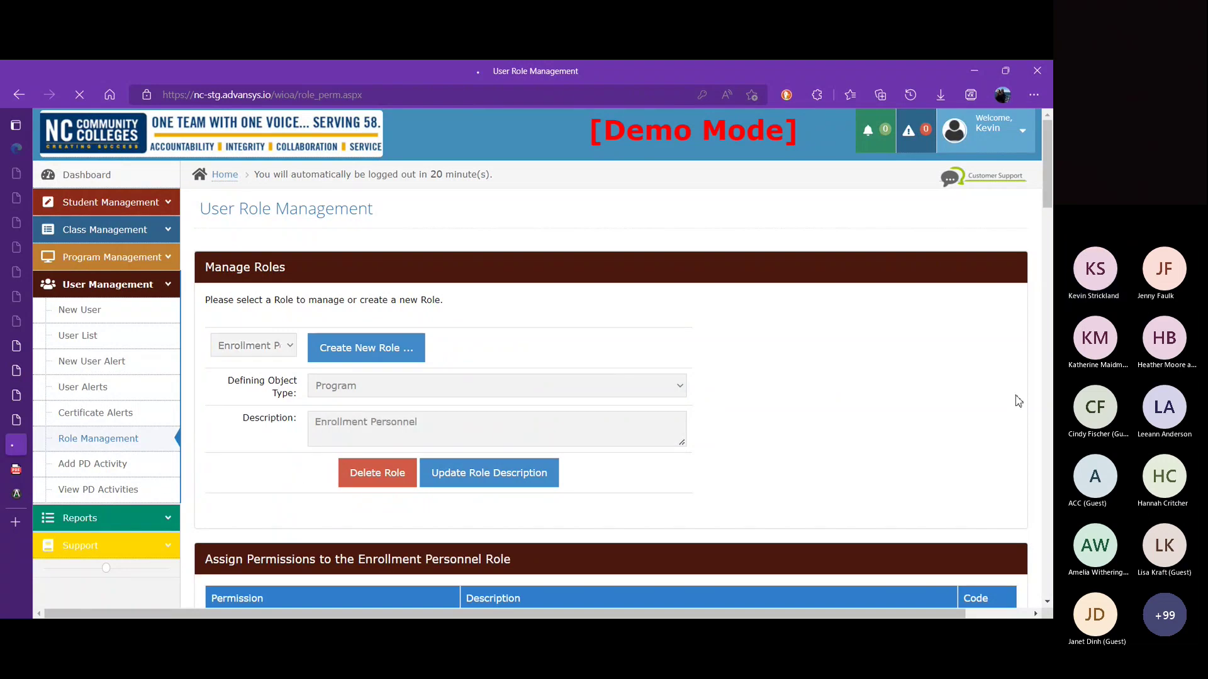
{"action": "left_click_drag", "start_coordinate": [1048, 199], "coordinate": [1044, 505]}
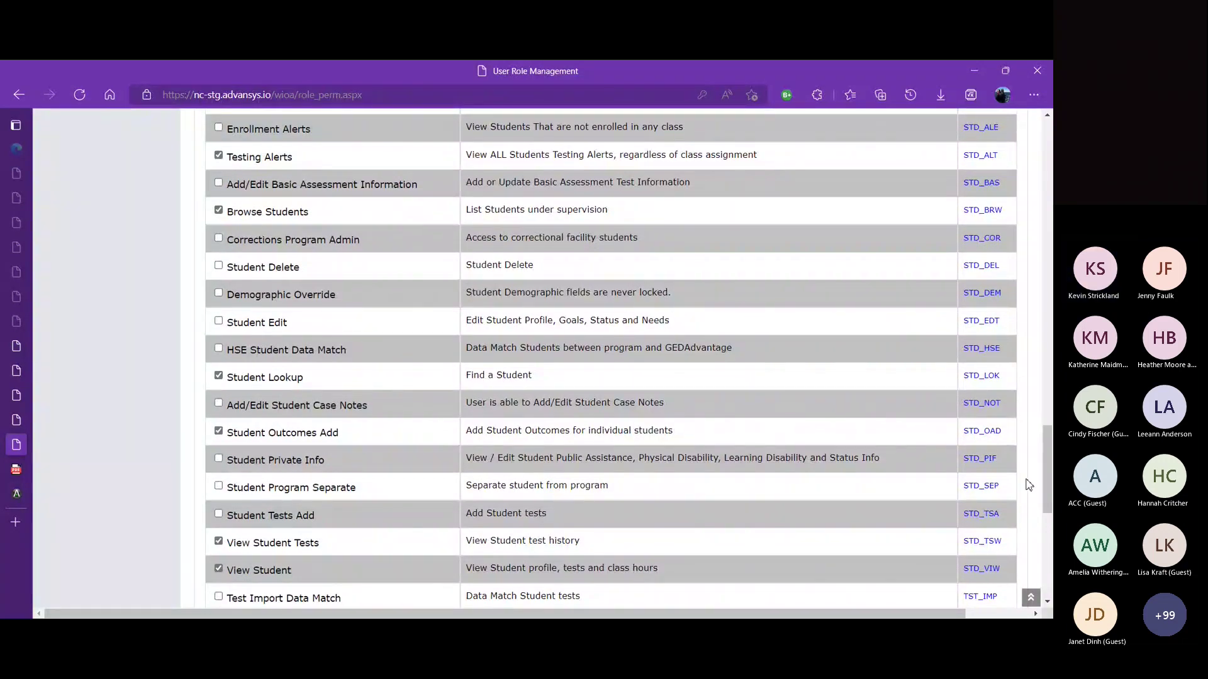
{"action": "left_click", "coordinate": [1028, 485]}
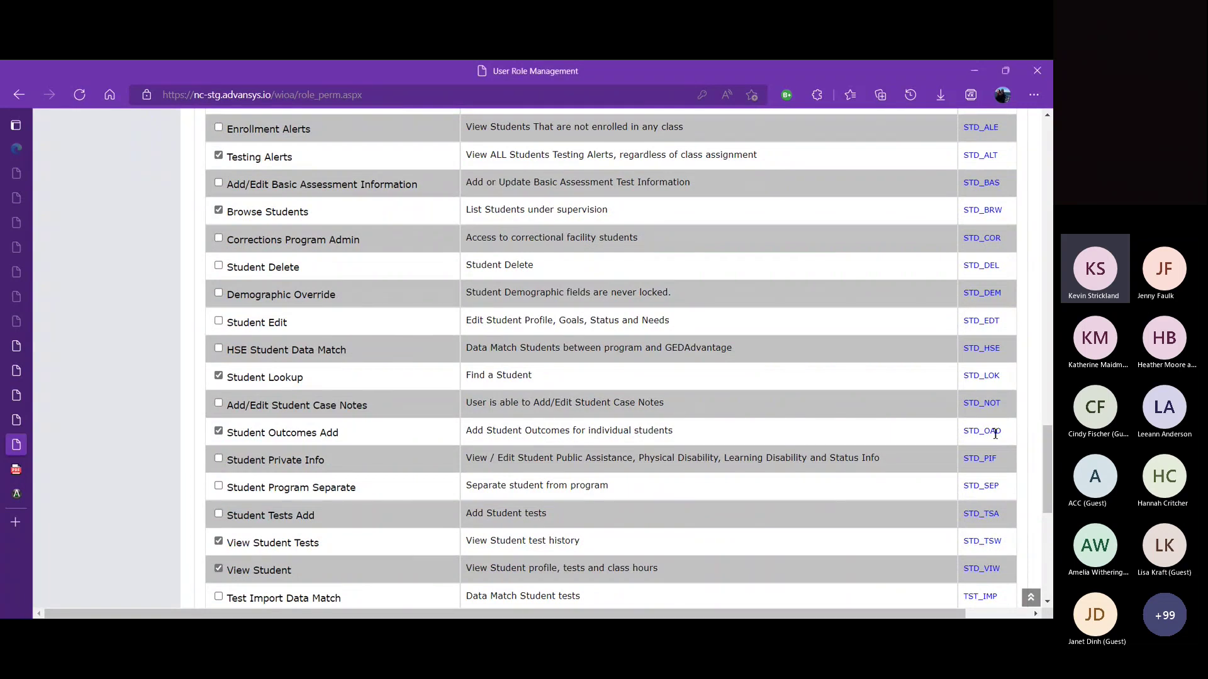
{"action": "left_click_drag", "start_coordinate": [1051, 440], "coordinate": [1048, 492]}
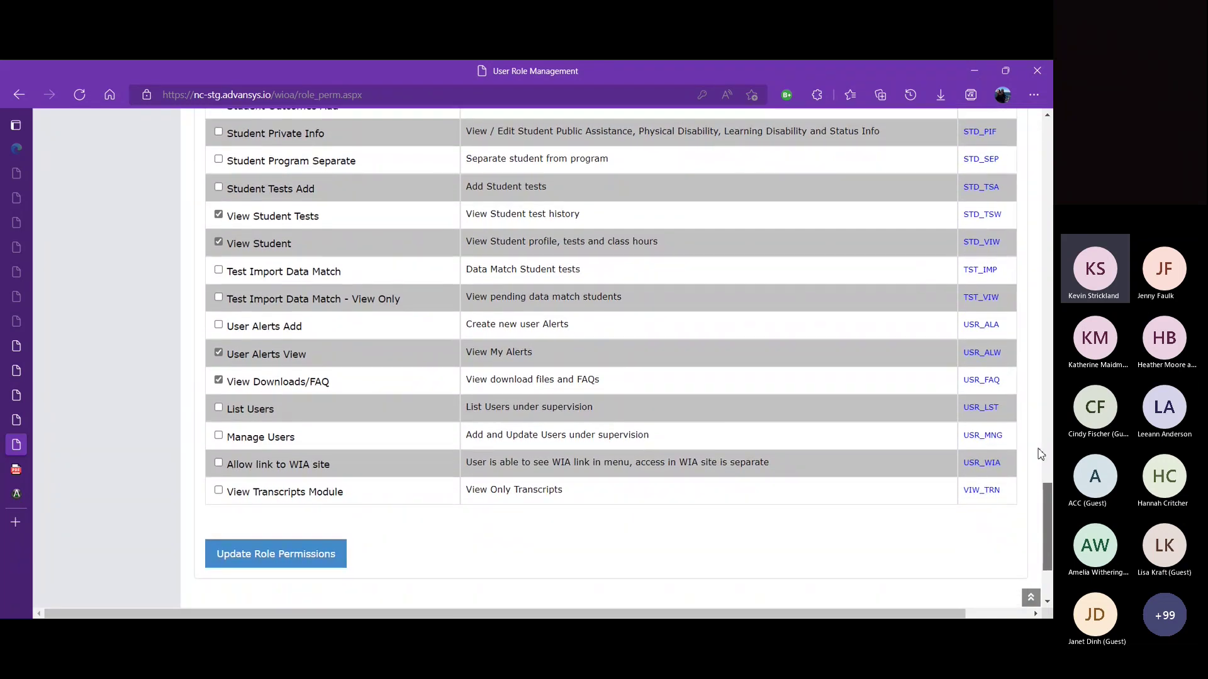
{"action": "scroll", "coordinate": [1041, 454], "scroll_direction": "up", "scroll_amount": 20}
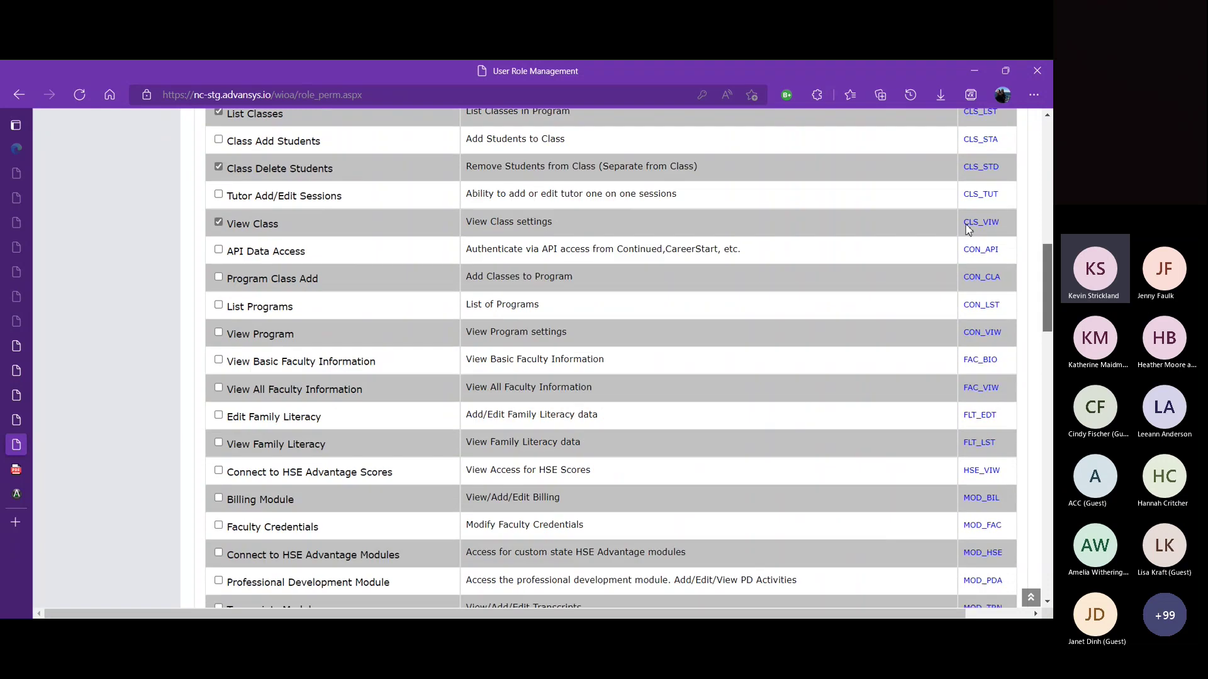
{"action": "scroll", "coordinate": [949, 160], "scroll_direction": "up", "scroll_amount": 10}
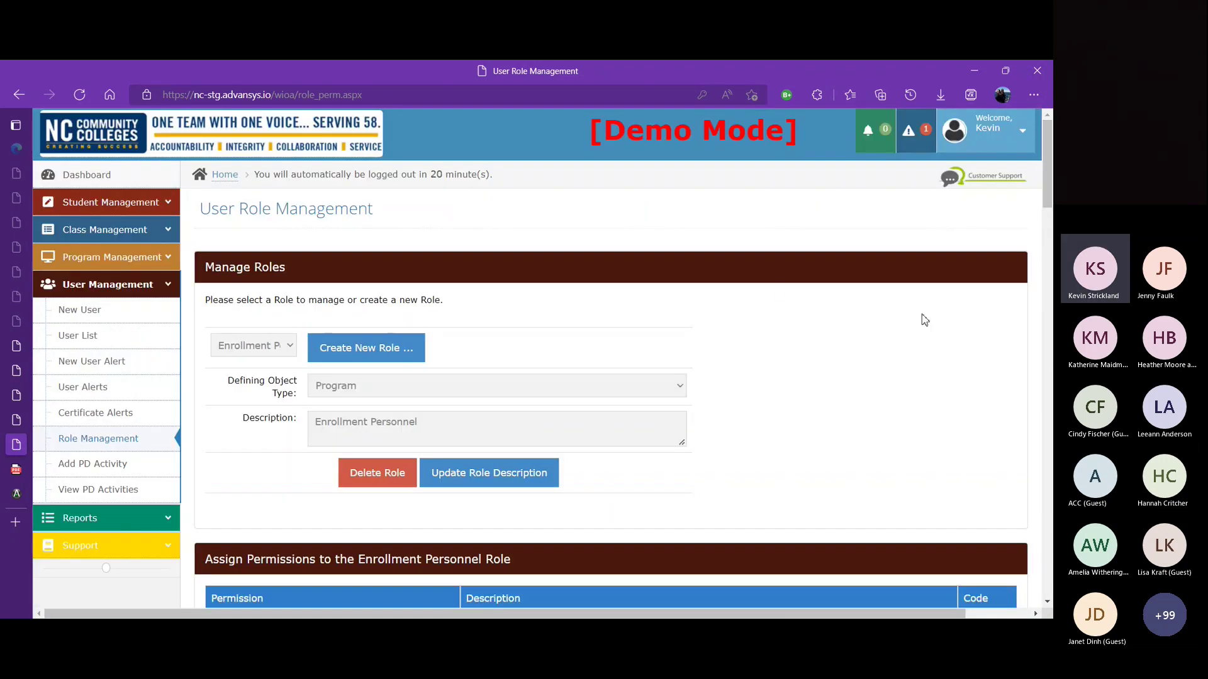
Step: Load the Program Viewer role and review its checked permissions like View Class and View Program
{"action": "left_click", "coordinate": [292, 353]}
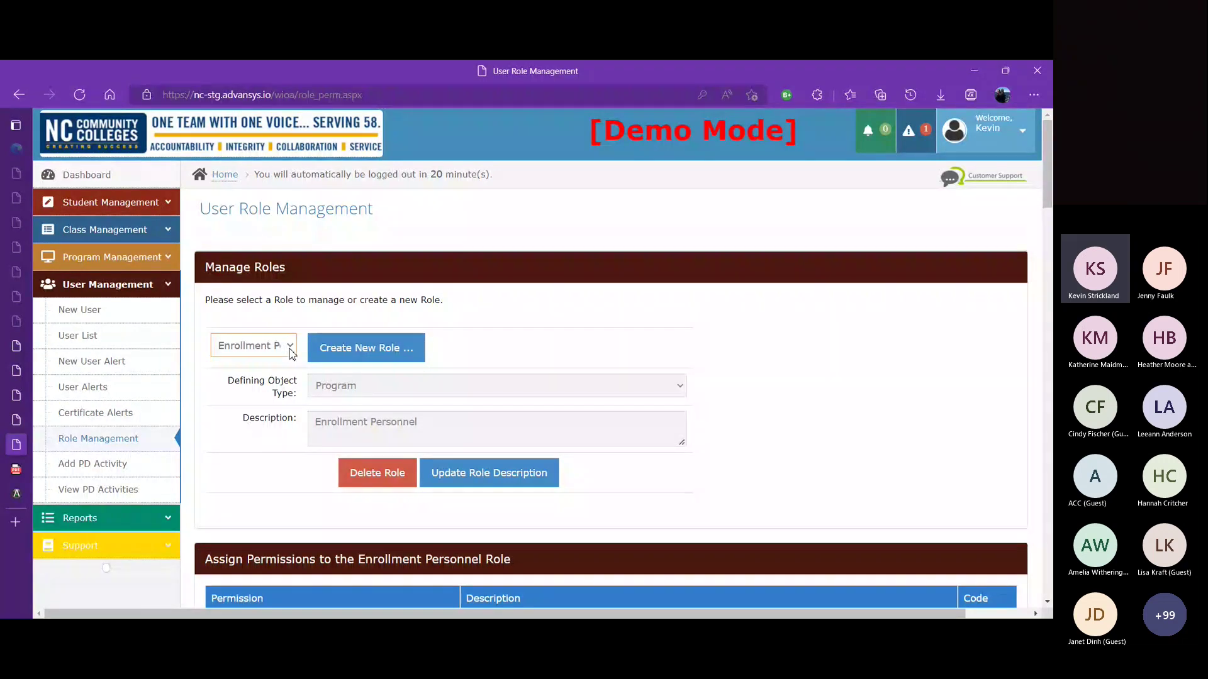
{"action": "left_click", "coordinate": [287, 494]}
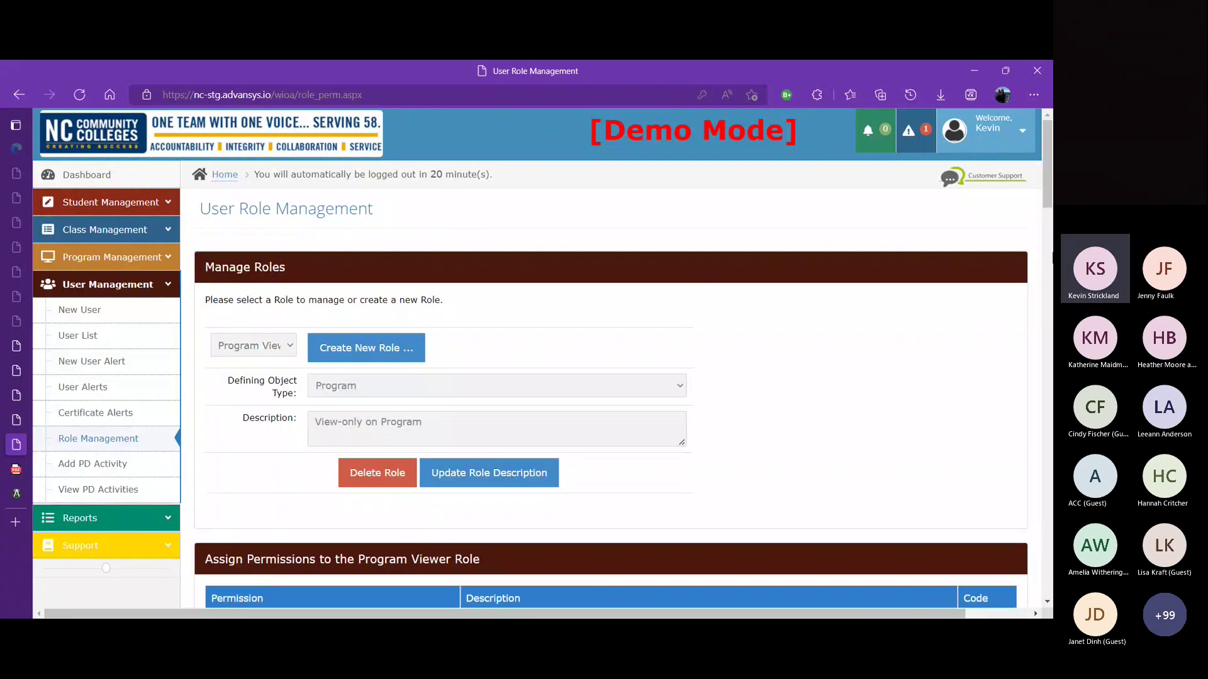
{"action": "left_click_drag", "start_coordinate": [1046, 151], "coordinate": [1051, 240]}
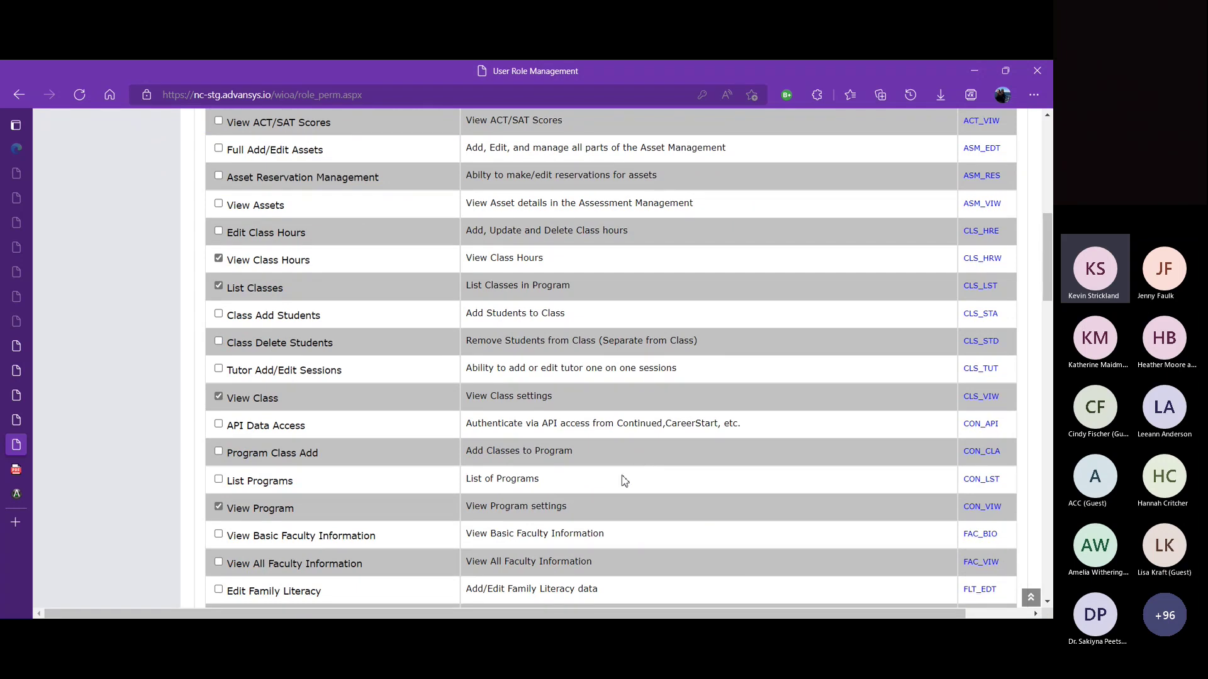
{"action": "scroll", "coordinate": [1050, 309], "scroll_direction": "down", "scroll_amount": 1}
{"action": "left_click_drag", "start_coordinate": [1050, 312], "coordinate": [1031, 161]}
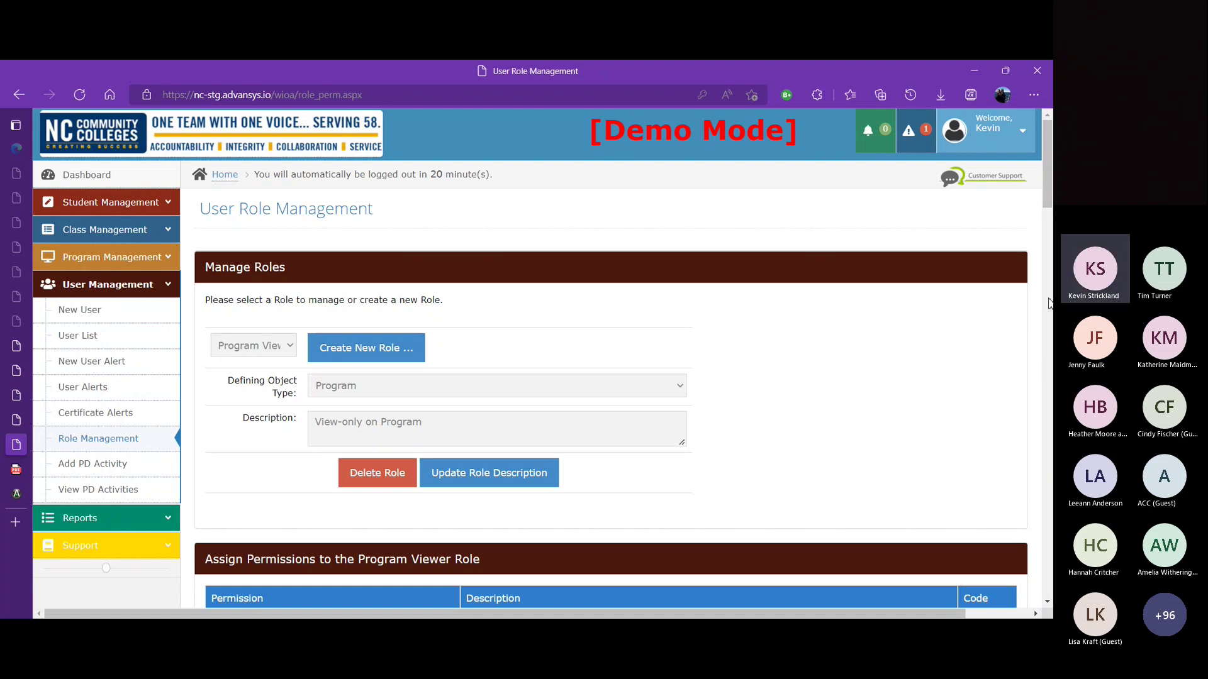
Step: Open the Welcome account menu from the Program Viewer role page
{"action": "left_click", "coordinate": [1022, 135]}
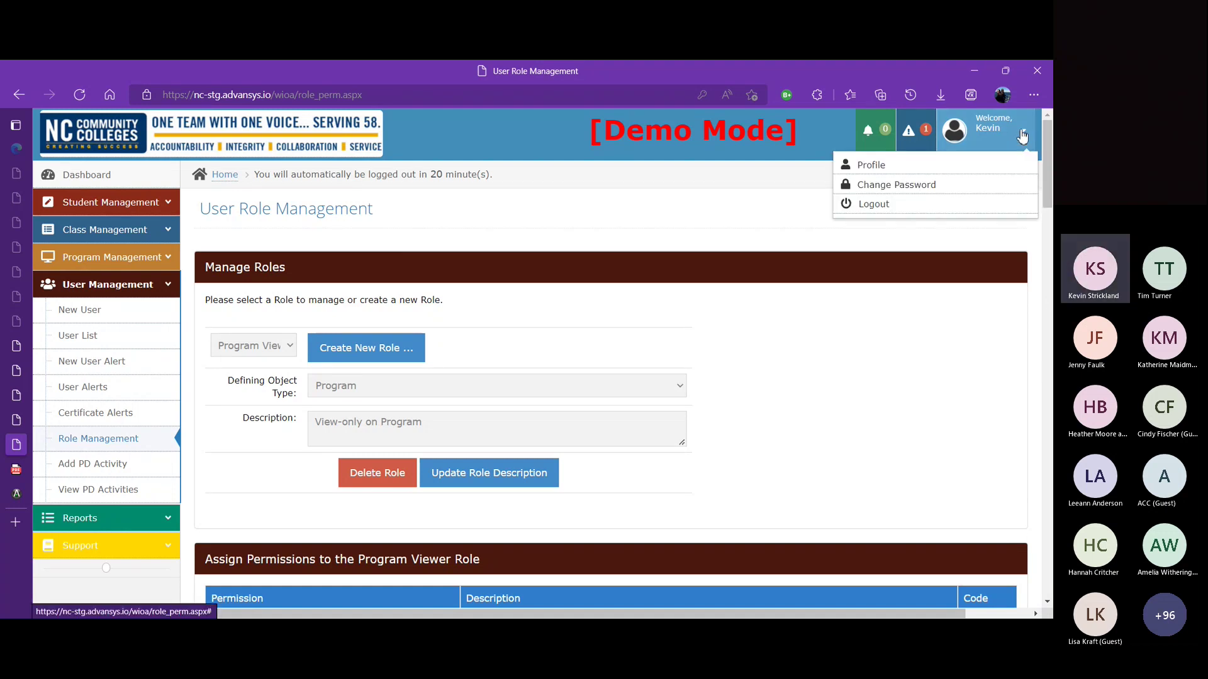
Step: Log out and sign in again with the saved administrator username and password
{"action": "left_click", "coordinate": [890, 205]}
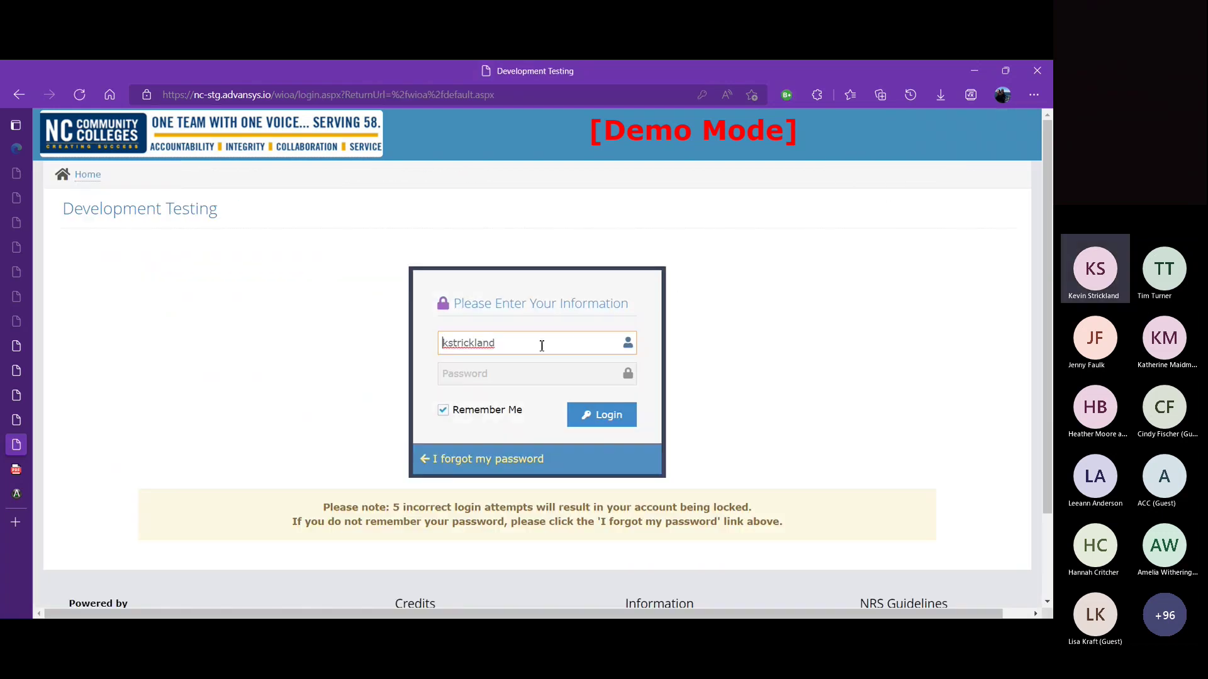
{"action": "double_click", "coordinate": [543, 346]}
{"action": "type", "text": "s"}
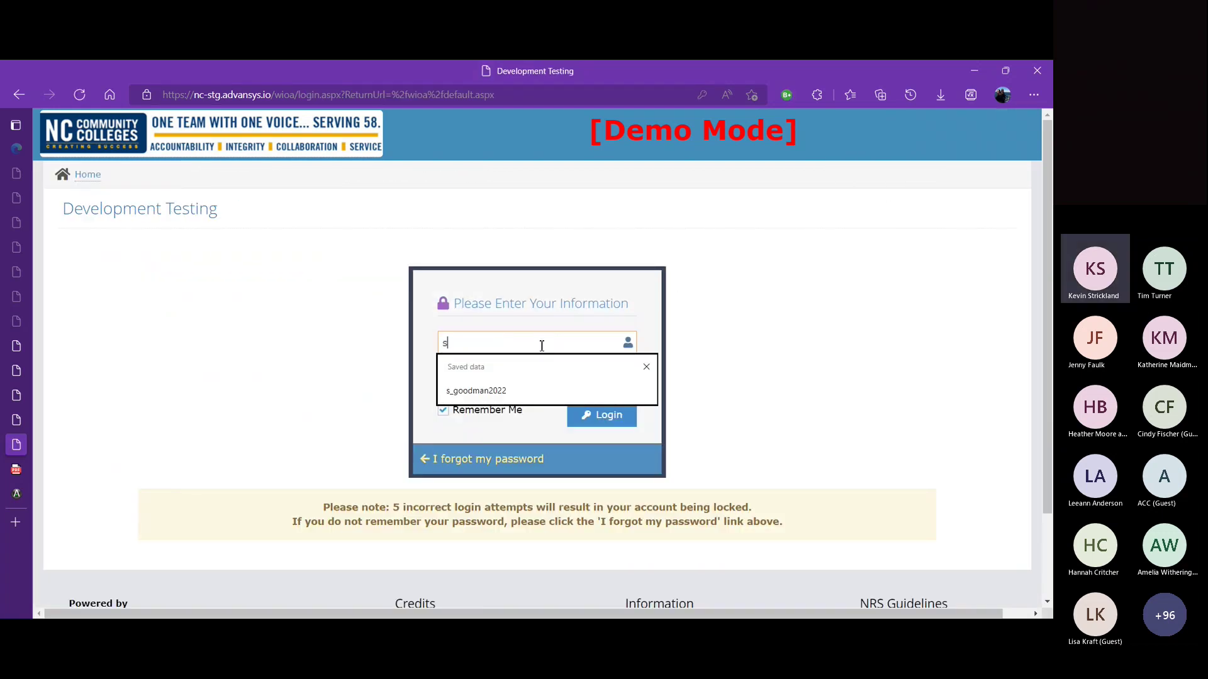
{"action": "left_click", "coordinate": [490, 391]}
{"action": "left_click", "coordinate": [497, 379]}
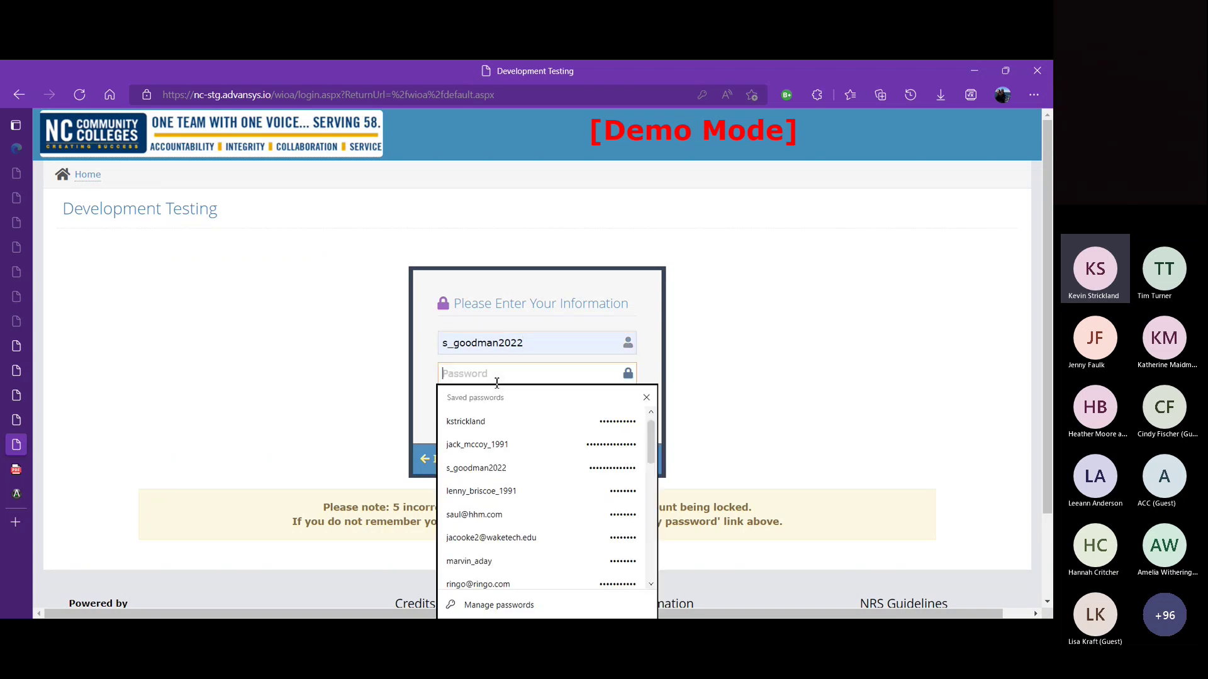
{"action": "left_click", "coordinate": [500, 469]}
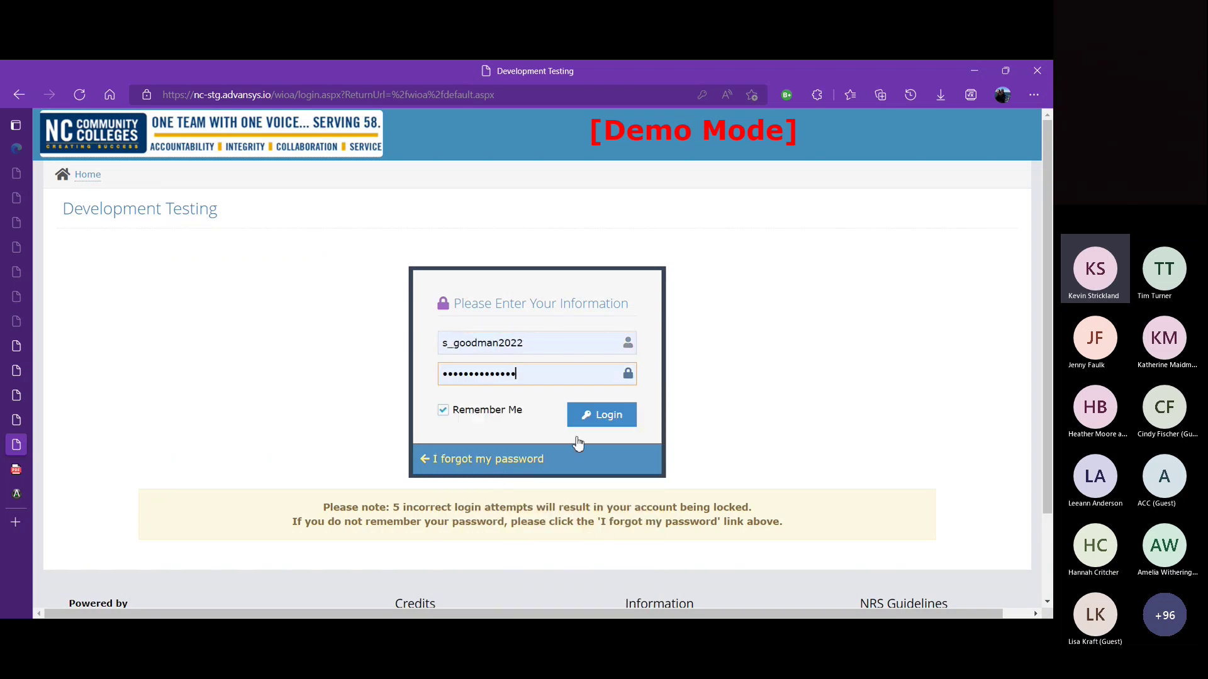
{"action": "left_click", "coordinate": [629, 418]}
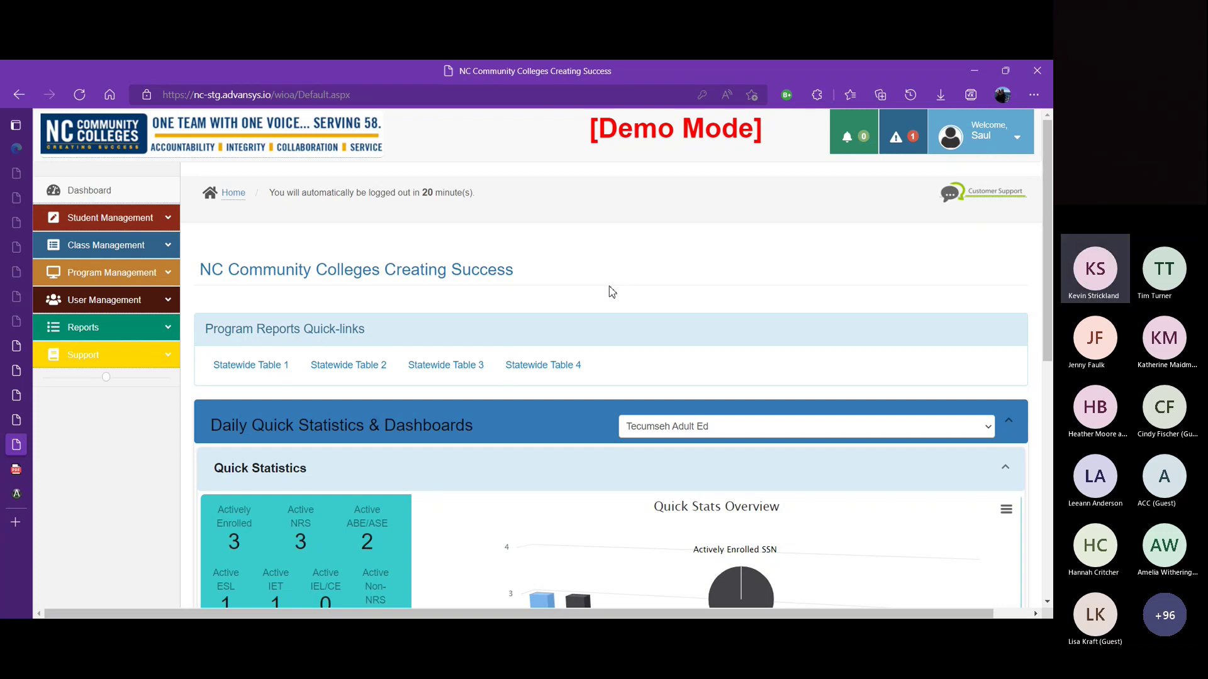
Step: Open the User List, check the second user's Roles page, then return to all 4 users
{"action": "left_click", "coordinate": [163, 302]}
{"action": "left_click", "coordinate": [101, 359]}
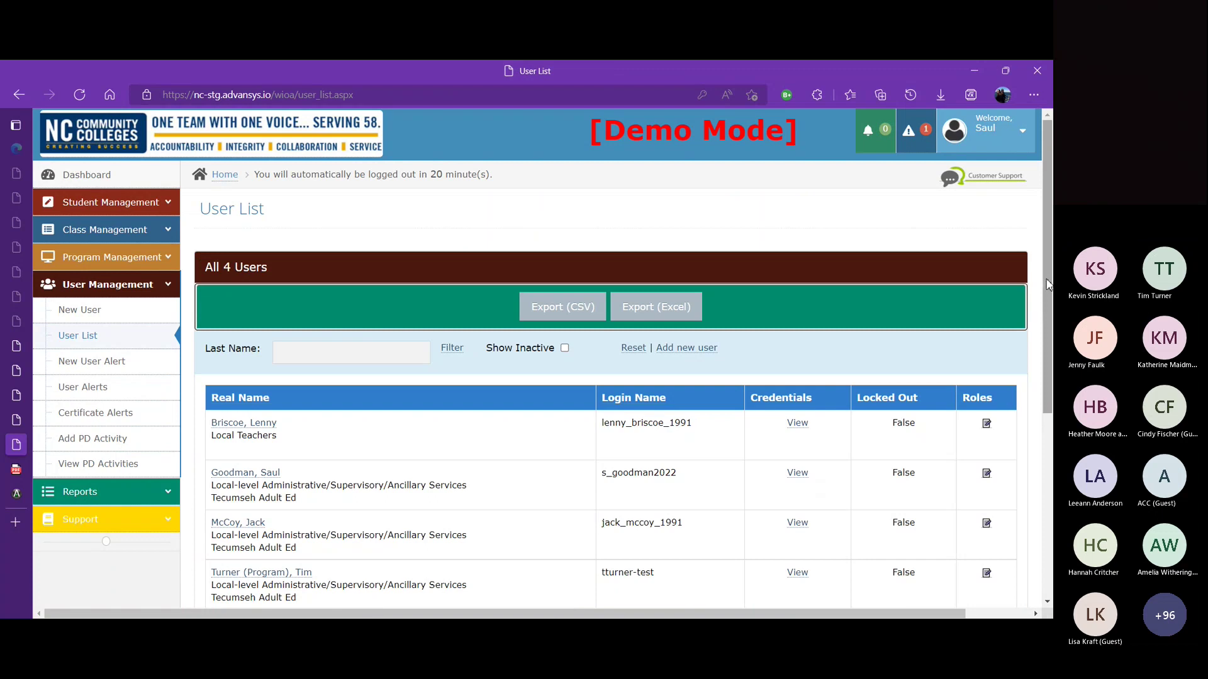
{"action": "scroll", "coordinate": [1047, 283], "scroll_direction": "down", "scroll_amount": 2}
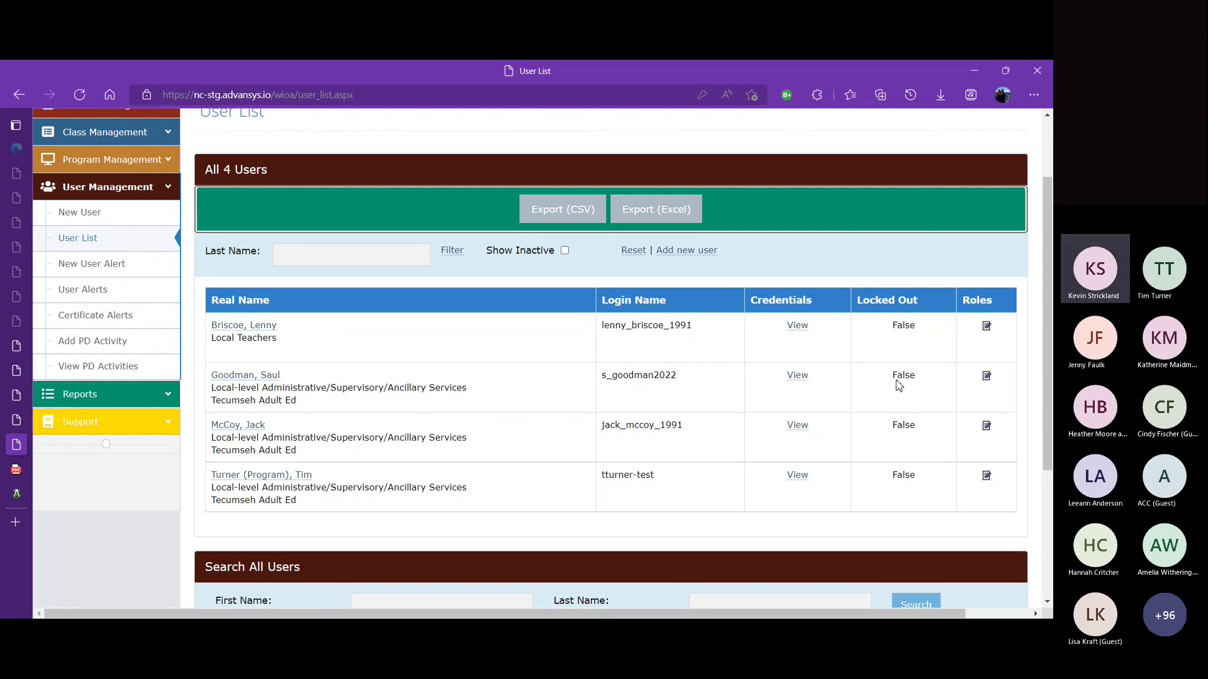
{"action": "left_click", "coordinate": [993, 379]}
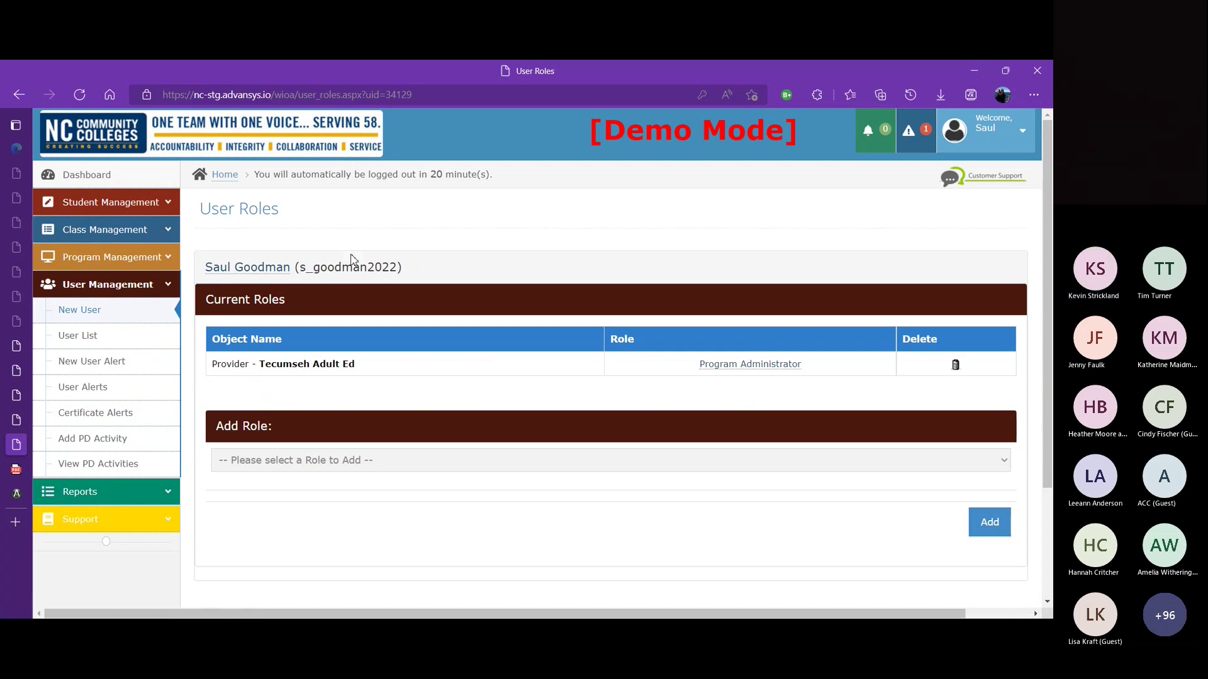
{"action": "left_click", "coordinate": [1021, 135]}
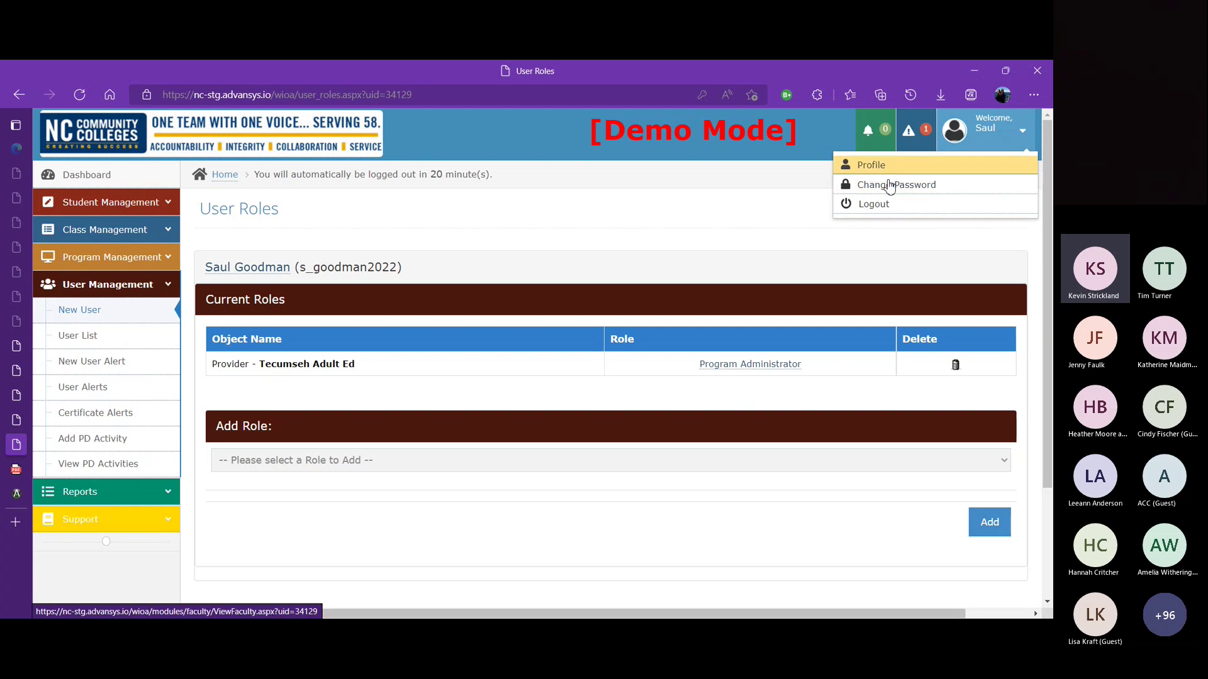
{"action": "left_click", "coordinate": [112, 340]}
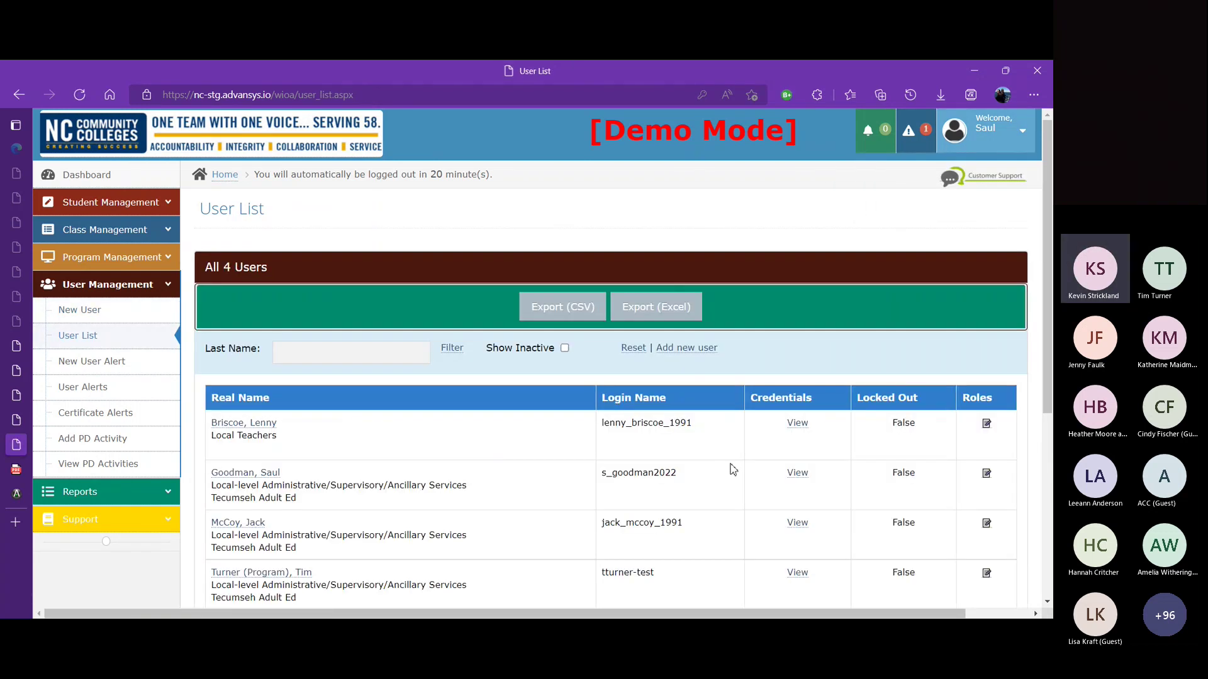
Step: Give the Local Teachers user the Teacher role for Tecumseh Adult Ed's Test Class 5: BSP-2000, then view Teacher permissions
{"action": "left_click", "coordinate": [987, 428]}
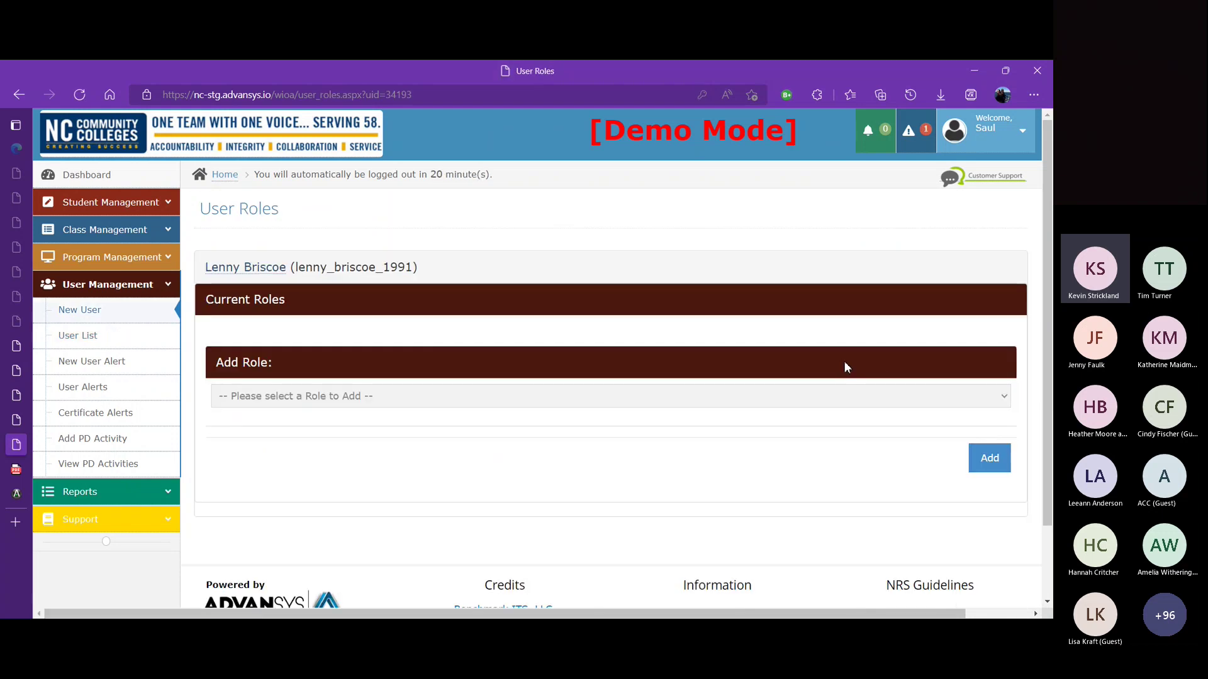
{"action": "left_click", "coordinate": [886, 397]}
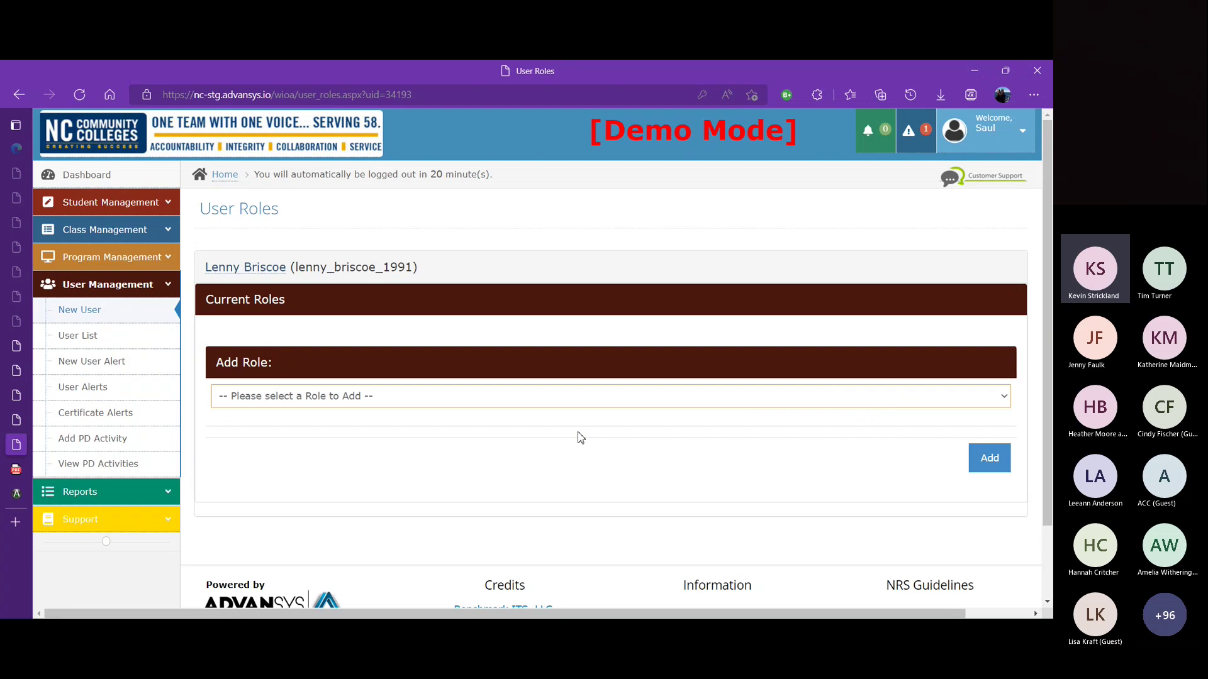
{"action": "left_click", "coordinate": [488, 444]}
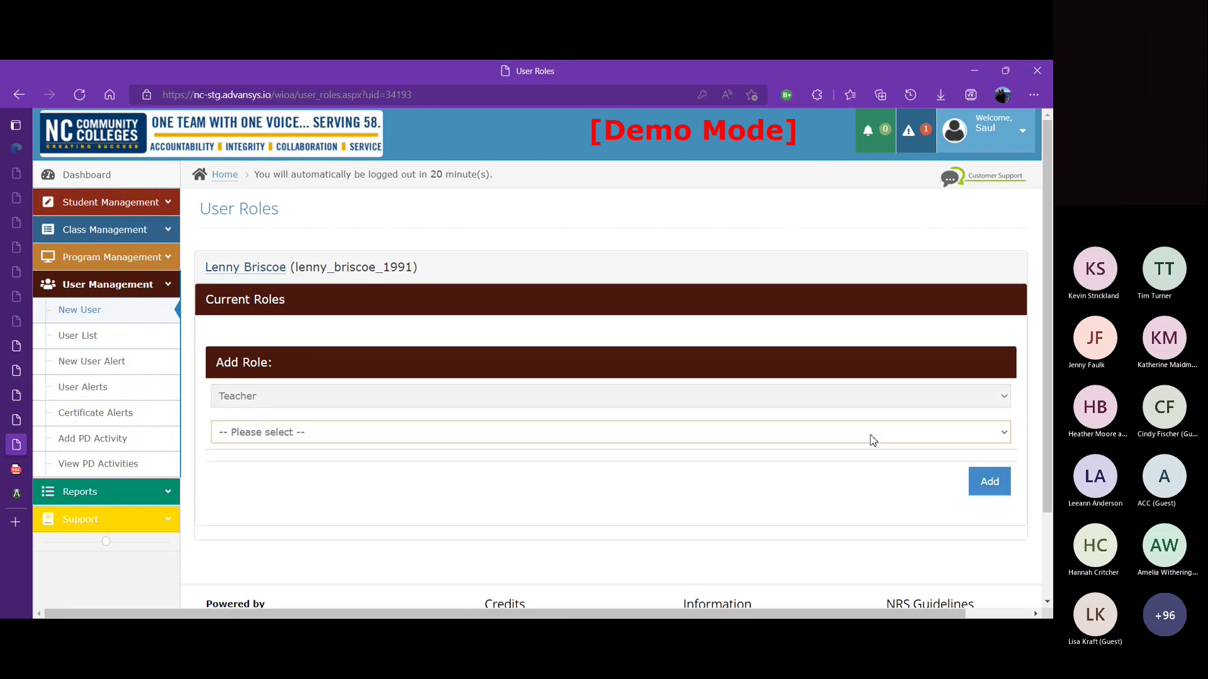
{"action": "key", "text": "Down"}
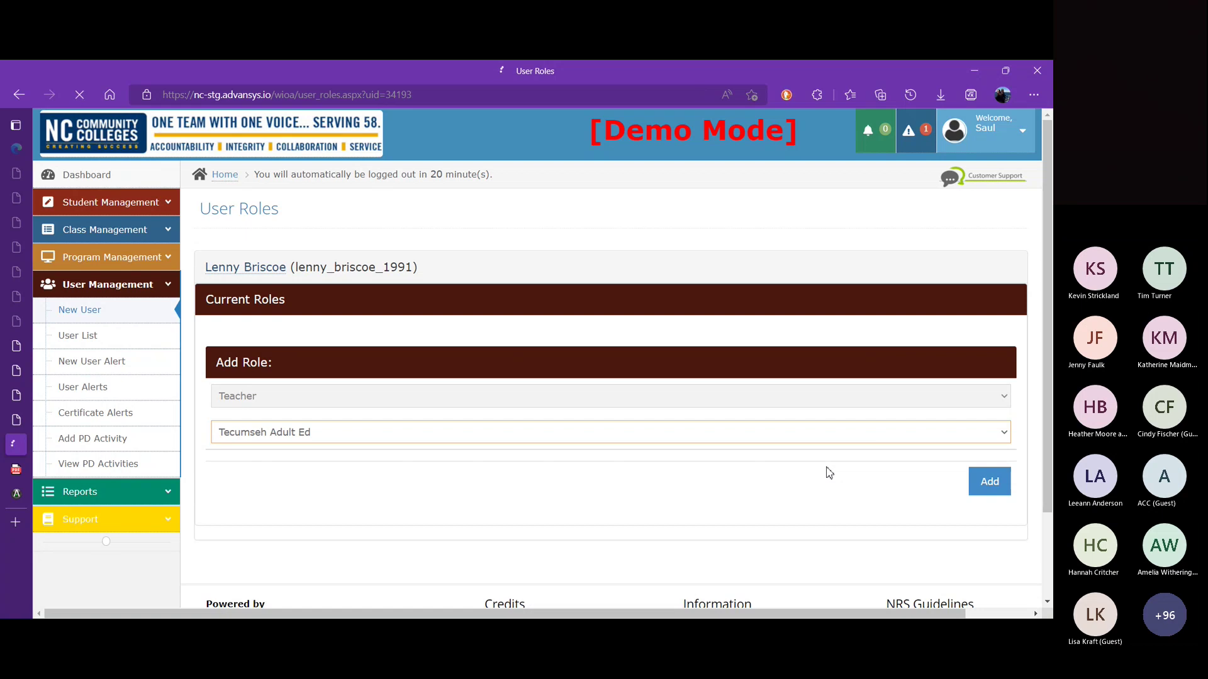
{"action": "scroll", "coordinate": [829, 473], "scroll_direction": "down", "scroll_amount": 2}
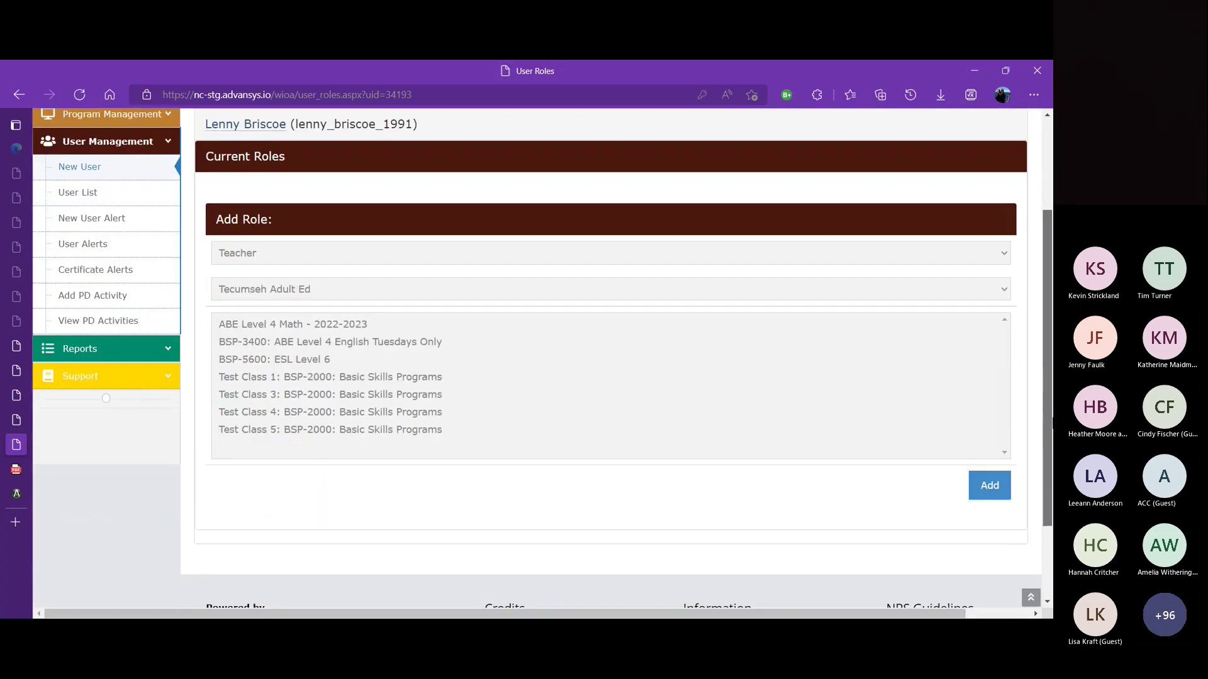
{"action": "left_click", "coordinate": [401, 430]}
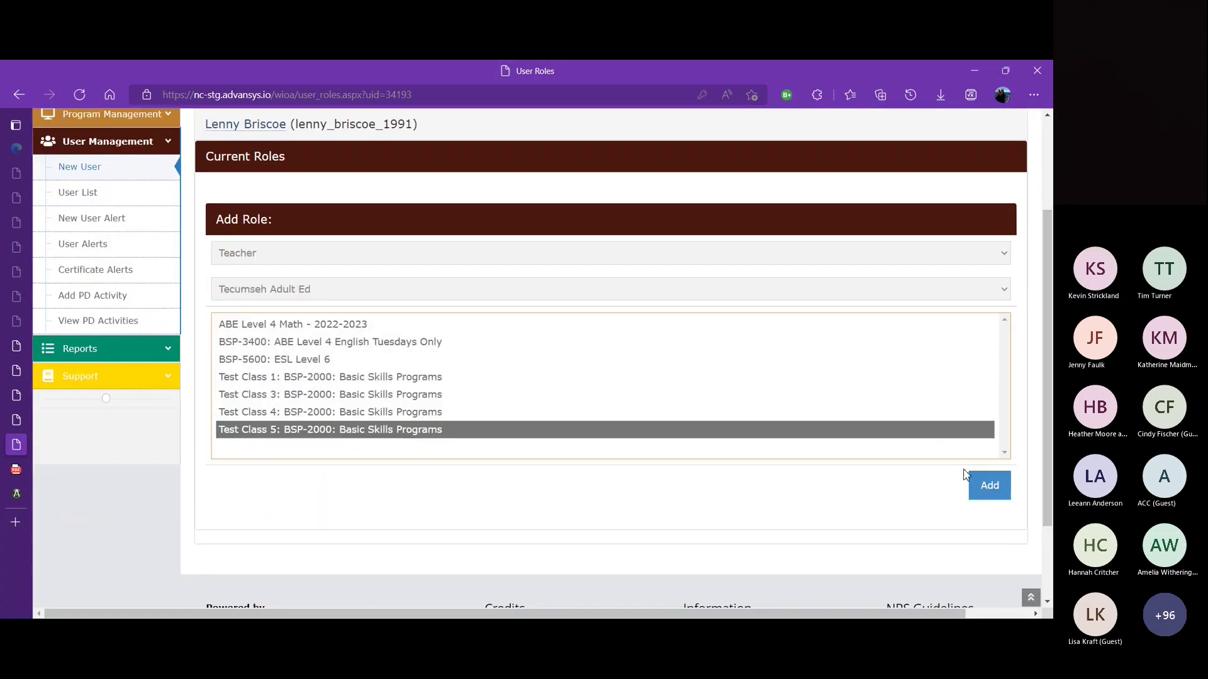
{"action": "left_click", "coordinate": [990, 488]}
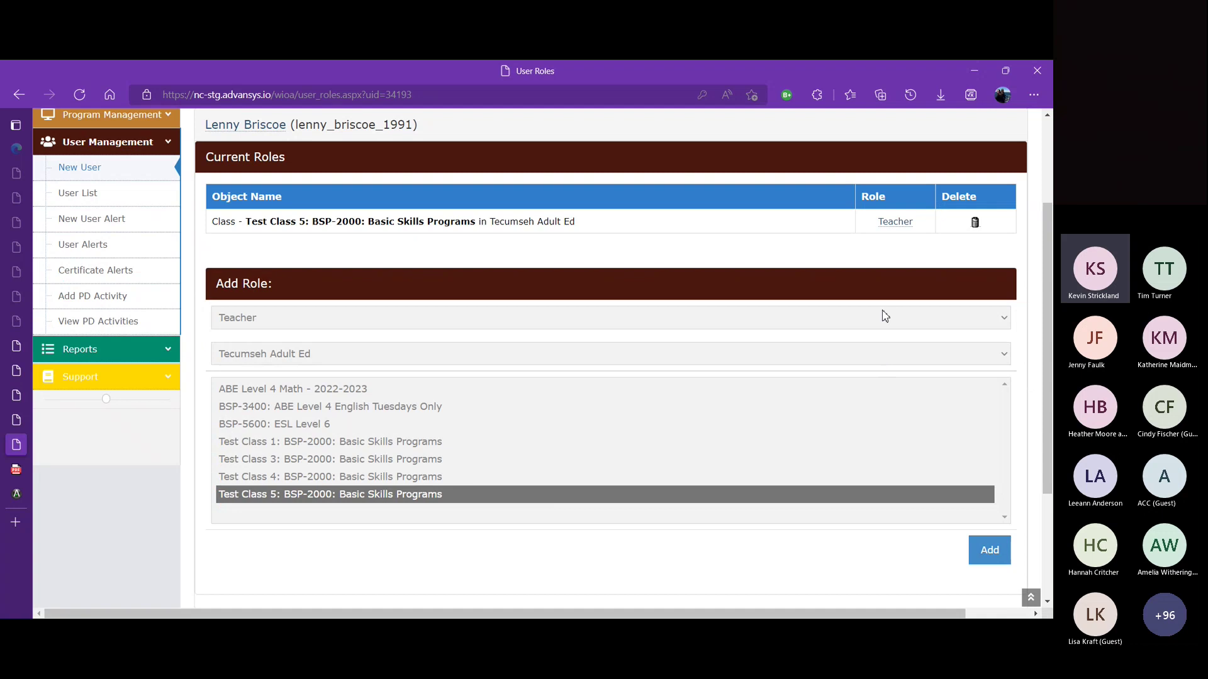
{"action": "left_click", "coordinate": [895, 222]}
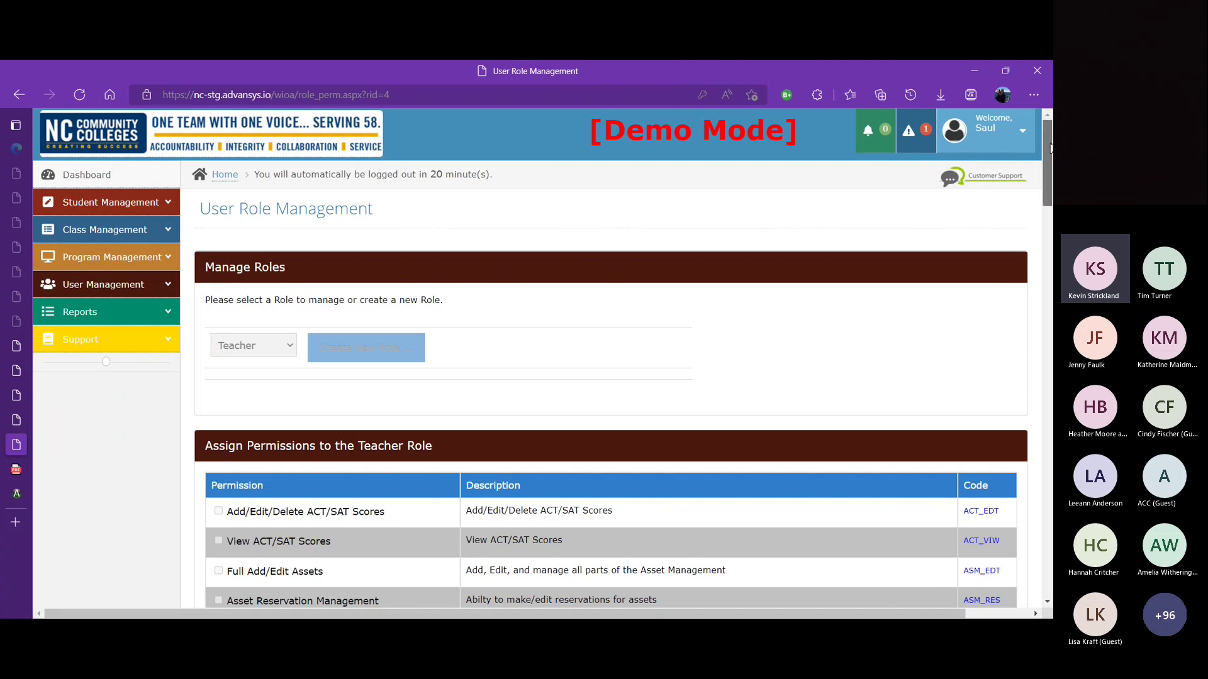
Step: Scroll through the Teacher role's permissions (View Student, Student Tests Add, User Alerts View) and expand User Management
{"action": "scroll", "coordinate": [1050, 175], "scroll_direction": "down", "scroll_amount": 1}
{"action": "scroll", "coordinate": [1050, 174], "scroll_direction": "down", "scroll_amount": 2}
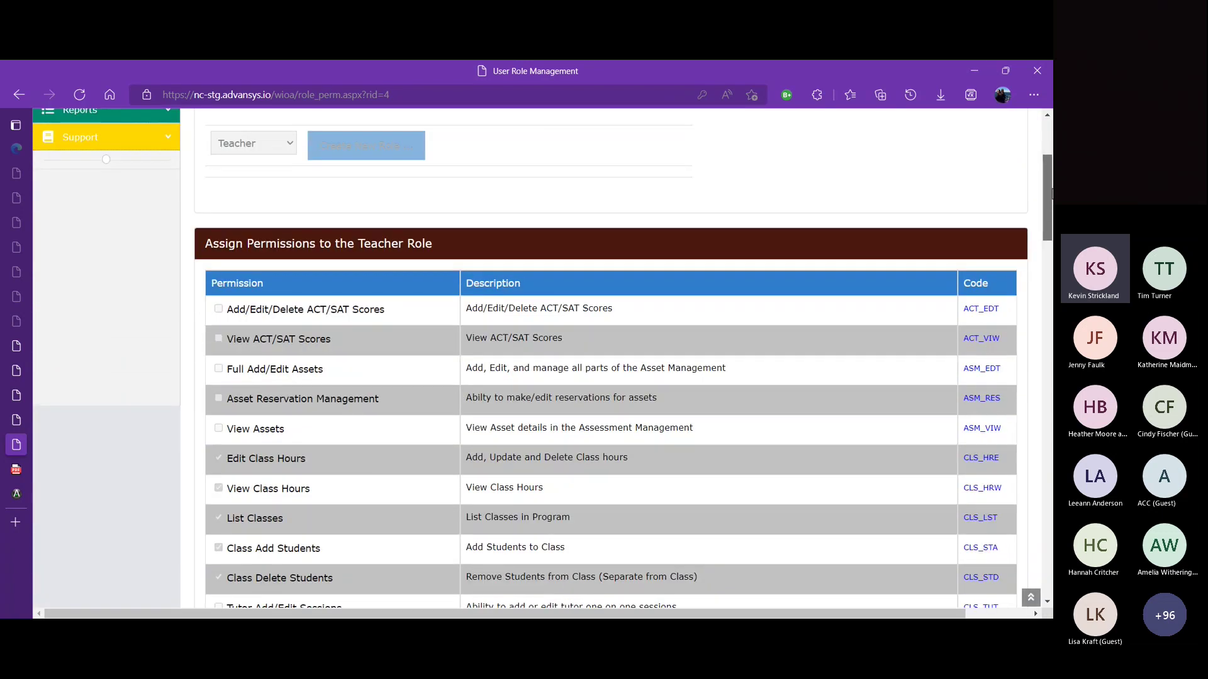
{"action": "scroll", "coordinate": [1051, 202], "scroll_direction": "down", "scroll_amount": 3}
{"action": "left_click_drag", "start_coordinate": [1051, 212], "coordinate": [1052, 213]}
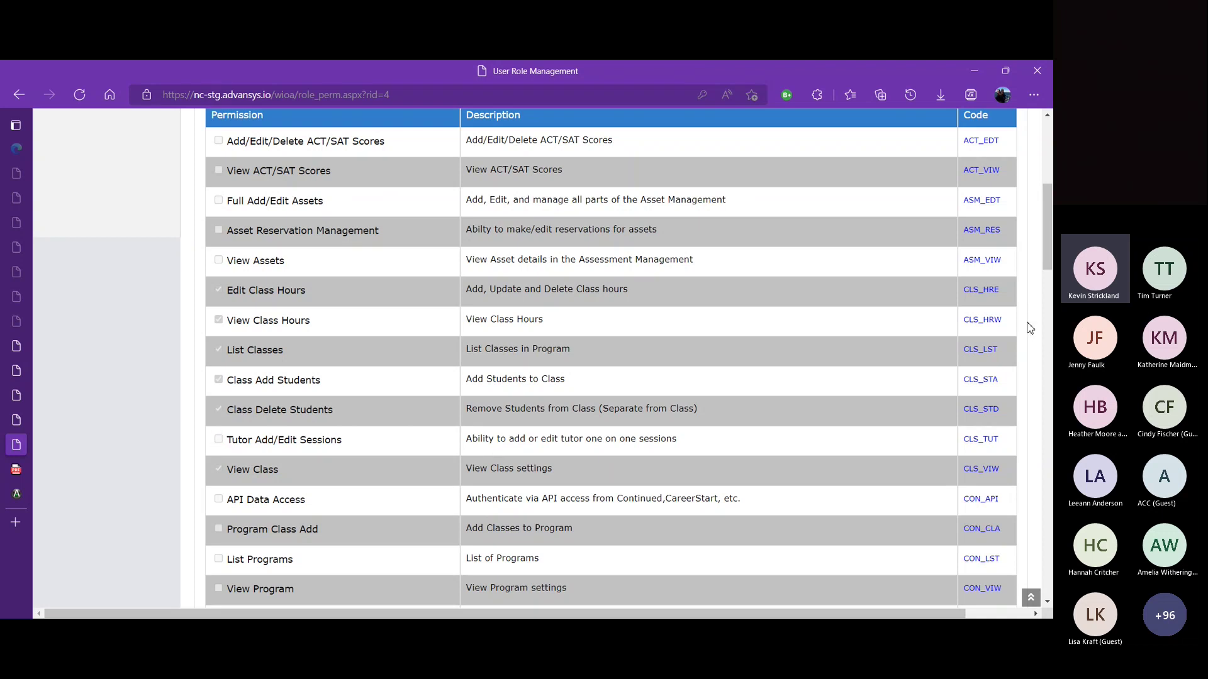
{"action": "left_click_drag", "start_coordinate": [1049, 260], "coordinate": [1045, 383]}
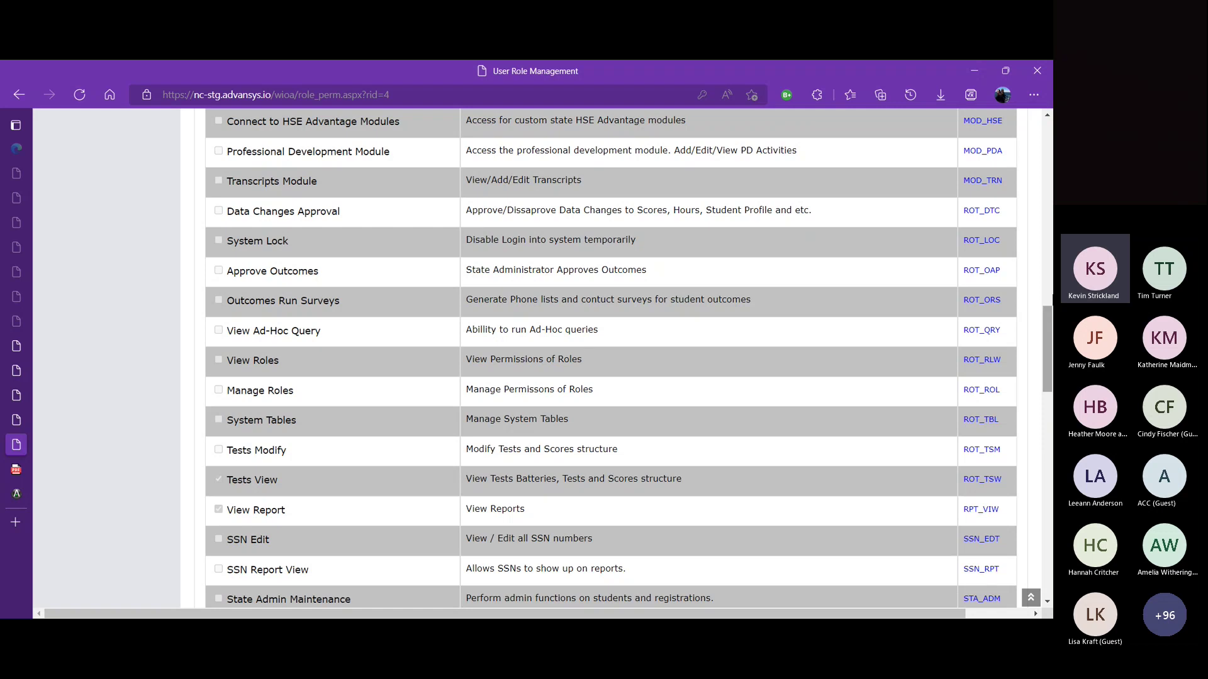
{"action": "left_click_drag", "start_coordinate": [1049, 324], "coordinate": [1049, 434]}
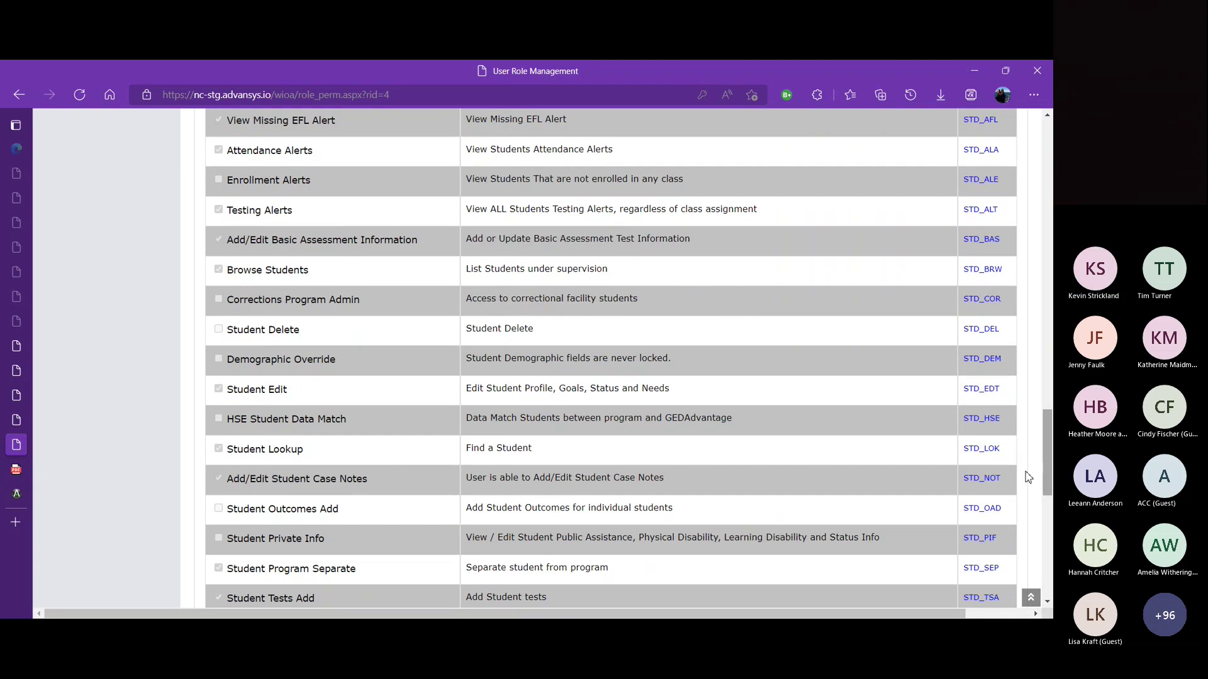
{"action": "left_click_drag", "start_coordinate": [1050, 441], "coordinate": [999, 123]}
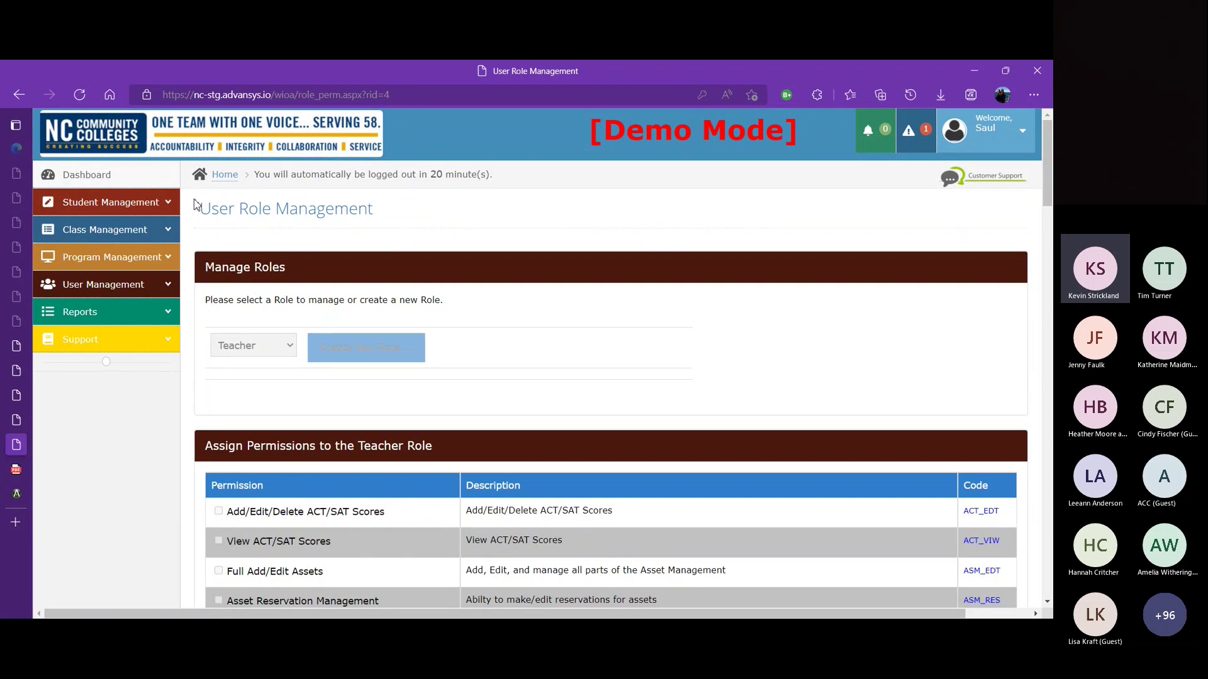
{"action": "left_click", "coordinate": [169, 284]}
Step: Change the user's employment function from Local Teachers to Local-level Administrative and save the bio
{"action": "left_click", "coordinate": [120, 342]}
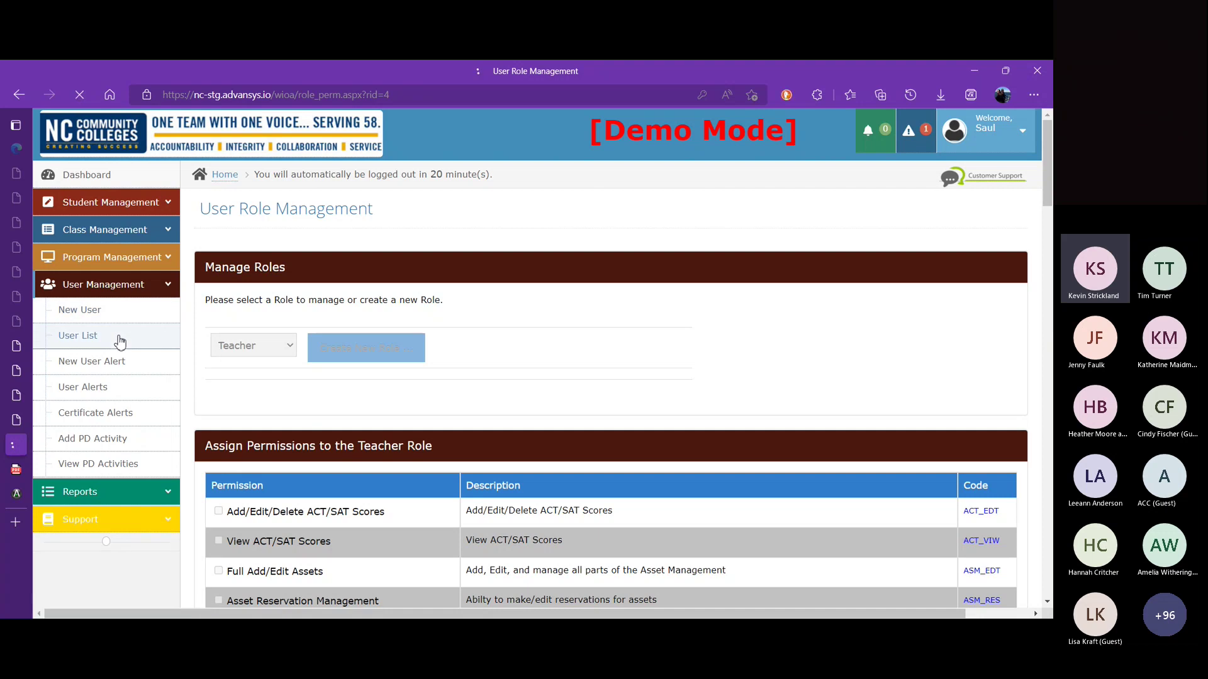
{"action": "left_click", "coordinate": [244, 426]}
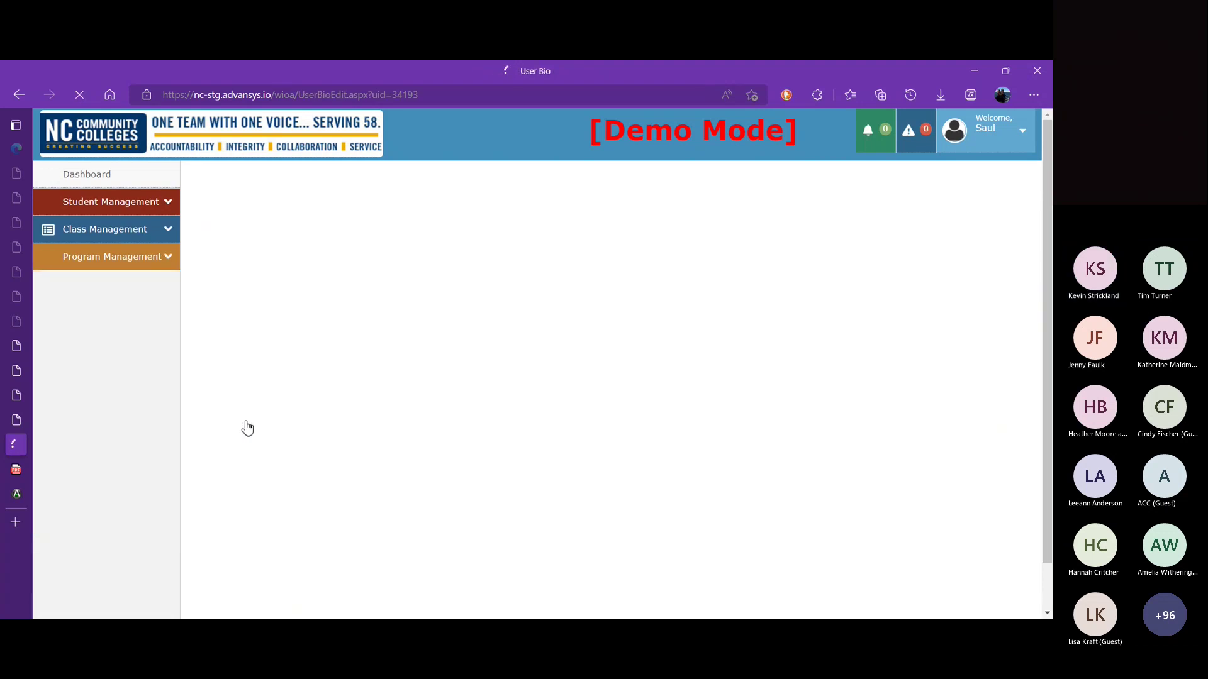
{"action": "left_click_drag", "start_coordinate": [1050, 223], "coordinate": [1053, 442]}
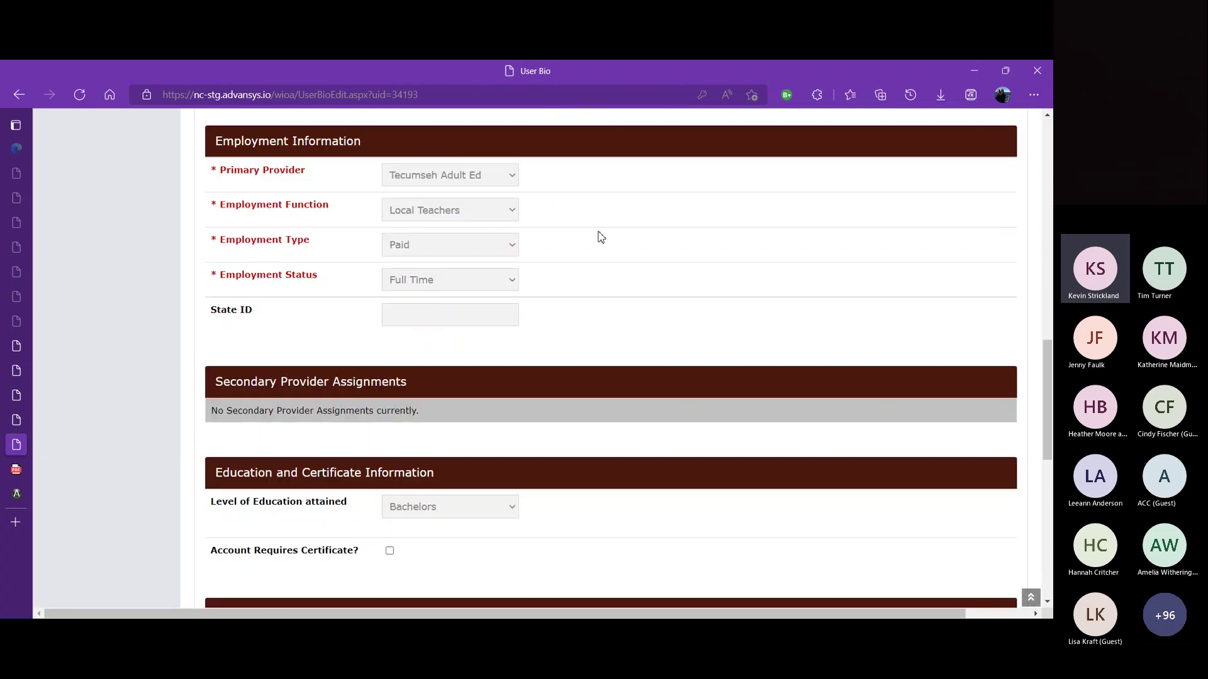
{"action": "left_click", "coordinate": [512, 211]}
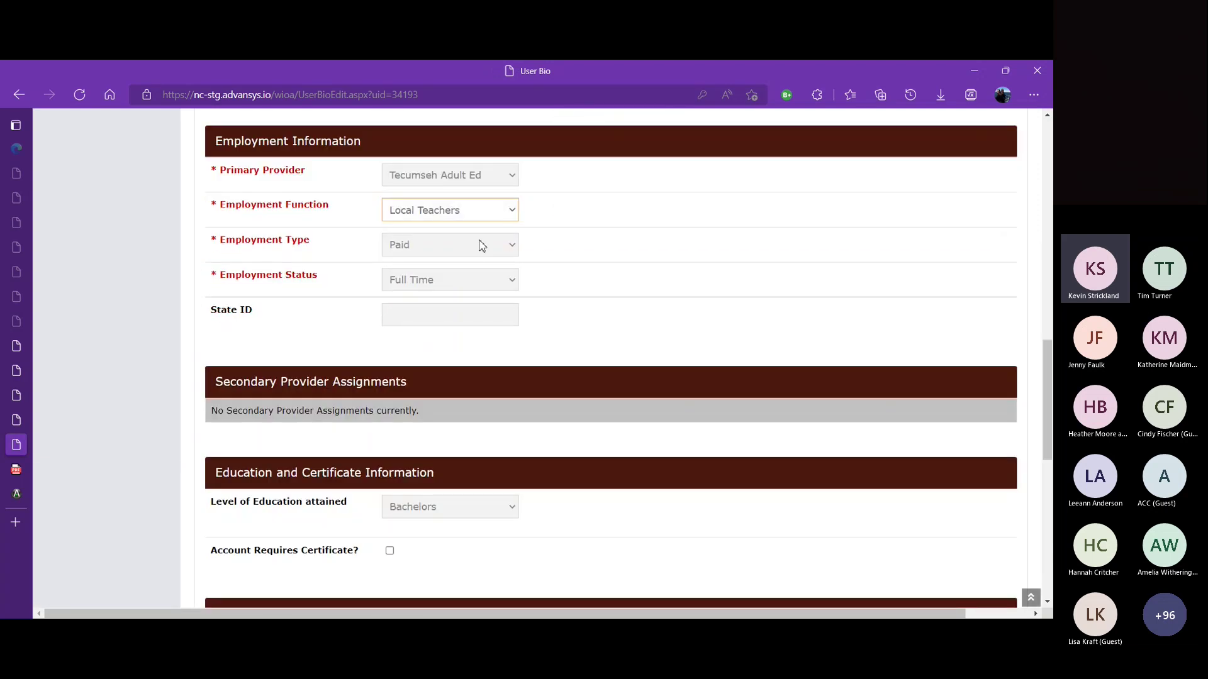
{"action": "left_click", "coordinate": [478, 260]}
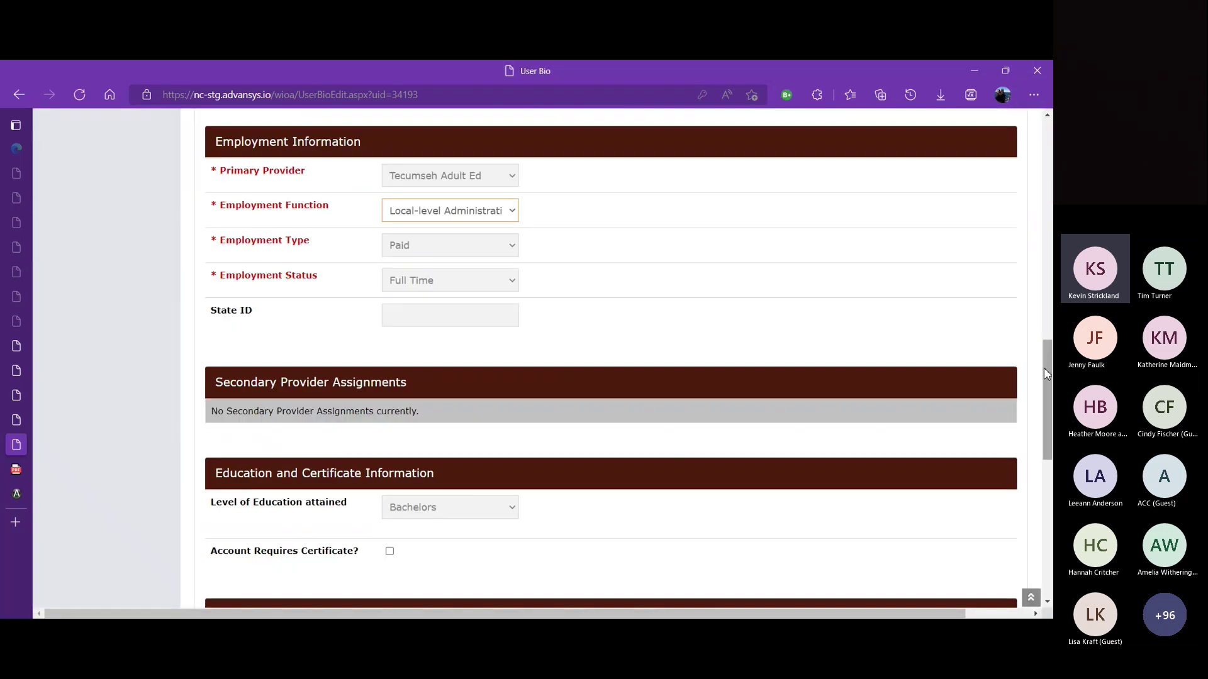
{"action": "left_click_drag", "start_coordinate": [1047, 370], "coordinate": [1047, 470]}
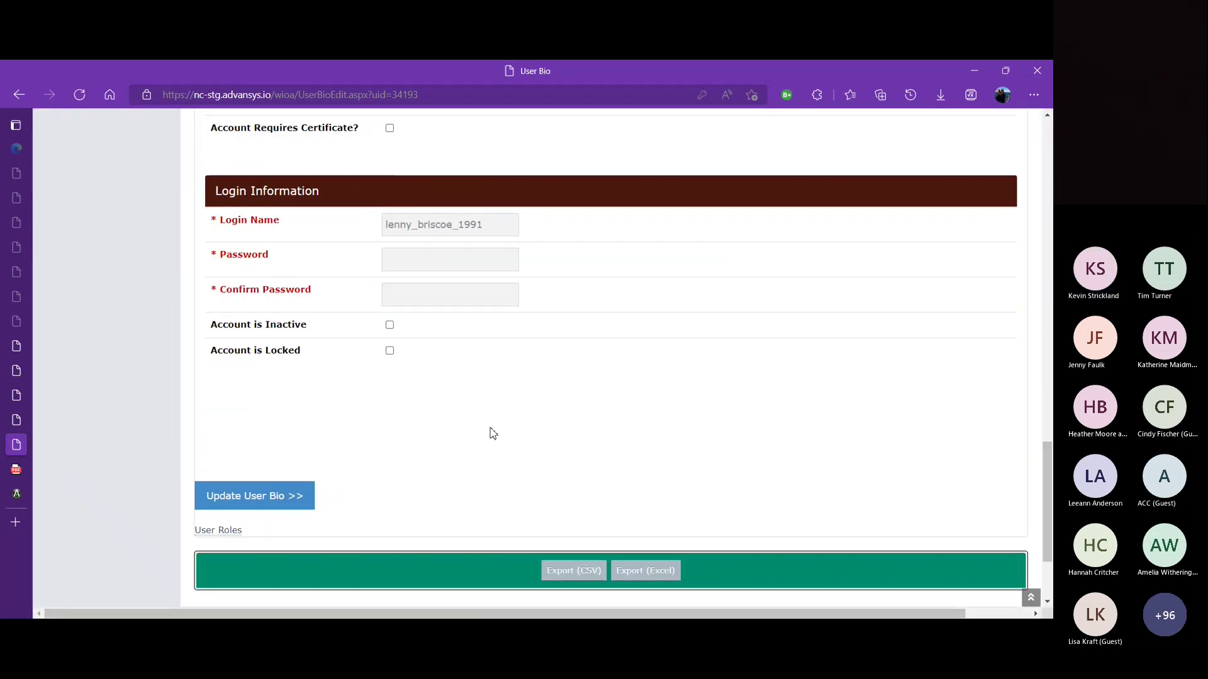
{"action": "left_click", "coordinate": [294, 501]}
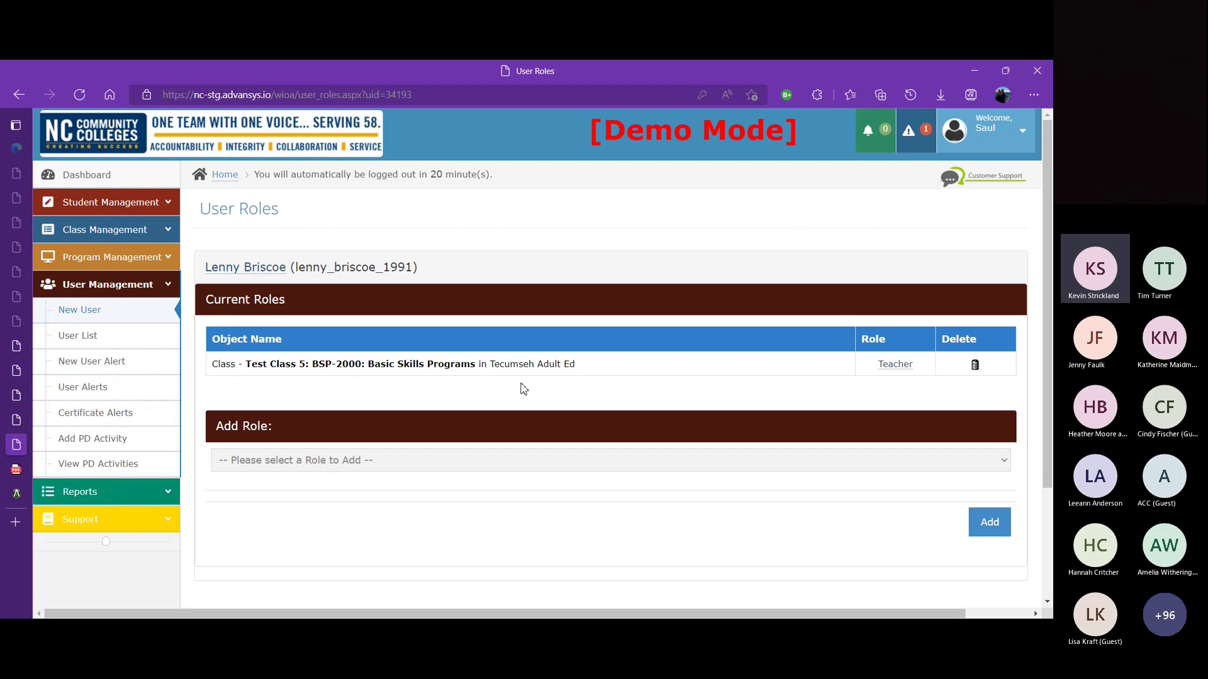
Step: Reopen the user's bio to check the saved Local-level Administrative, paid, full-time function
{"action": "left_click", "coordinate": [249, 277]}
{"action": "left_click_drag", "start_coordinate": [1051, 211], "coordinate": [1051, 410]}
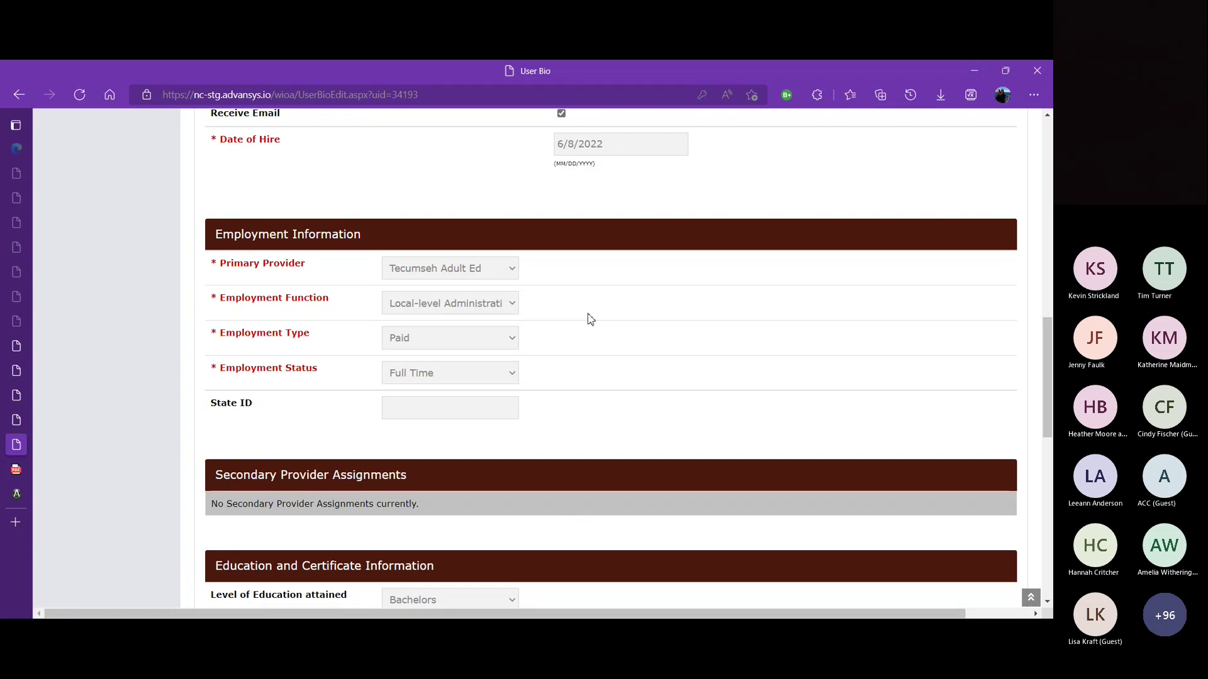
{"action": "scroll", "coordinate": [1045, 349], "scroll_direction": "up", "scroll_amount": 5}
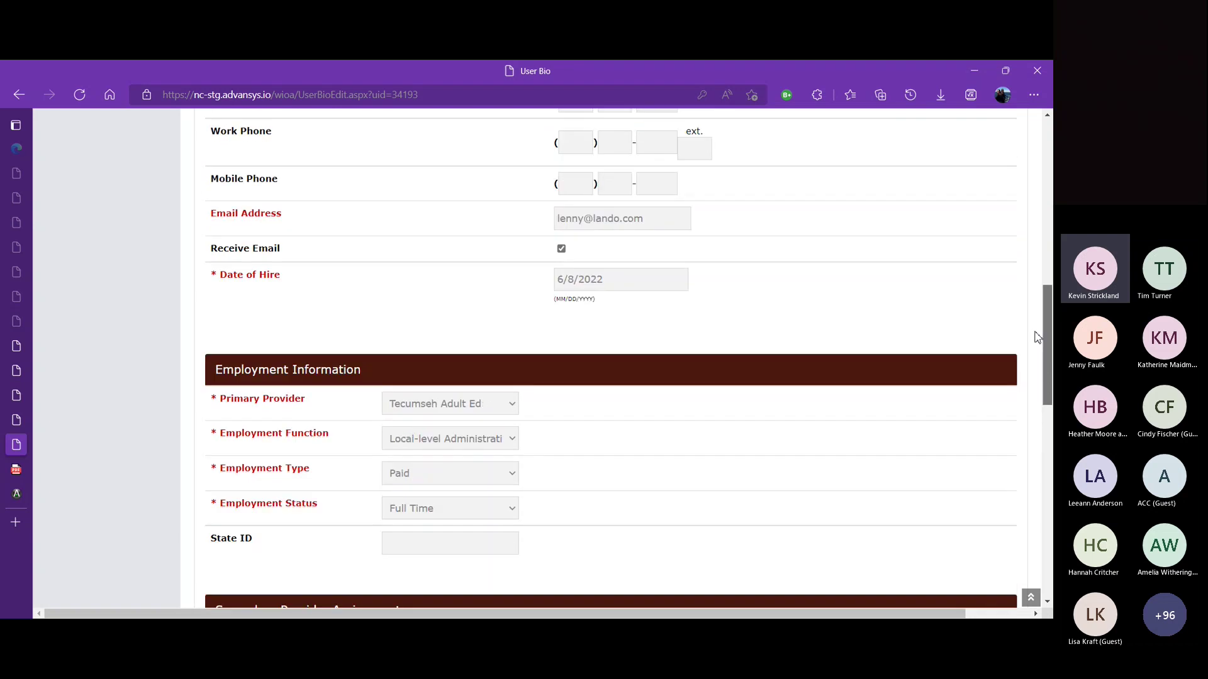
{"action": "scroll", "coordinate": [1032, 298], "scroll_direction": "up", "scroll_amount": 7}
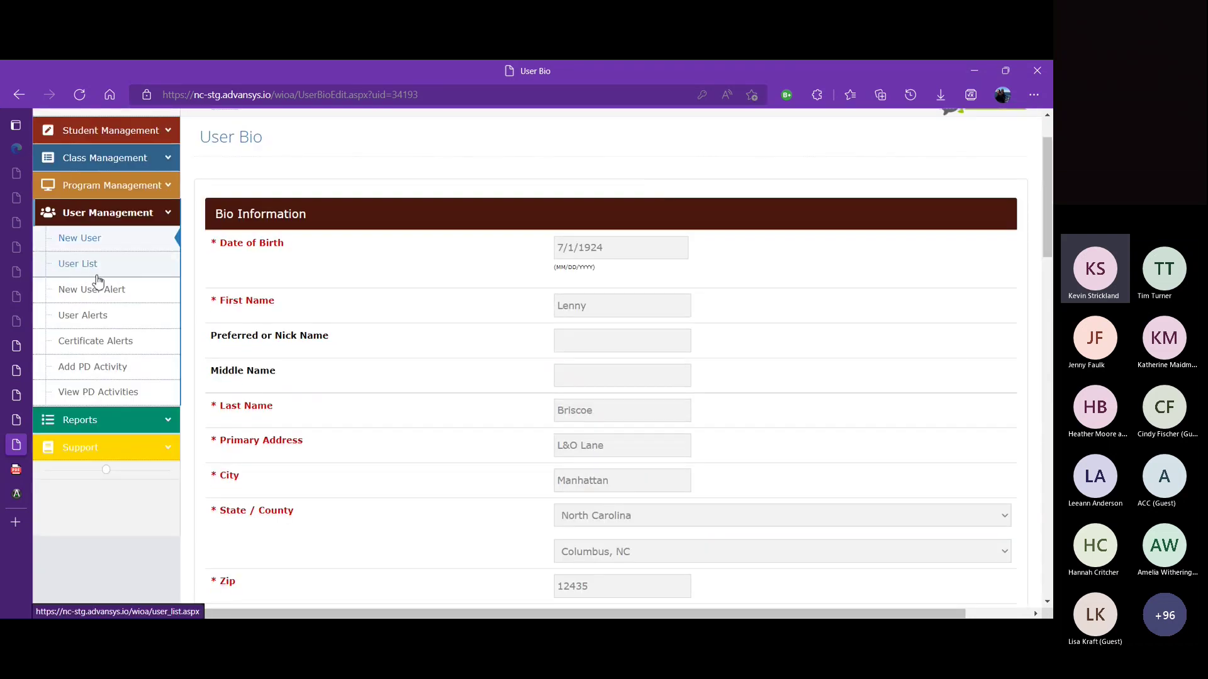
Step: Open the first user's roles page from the User List, showing the Test Class 5 Teacher role
{"action": "left_click", "coordinate": [77, 264]}
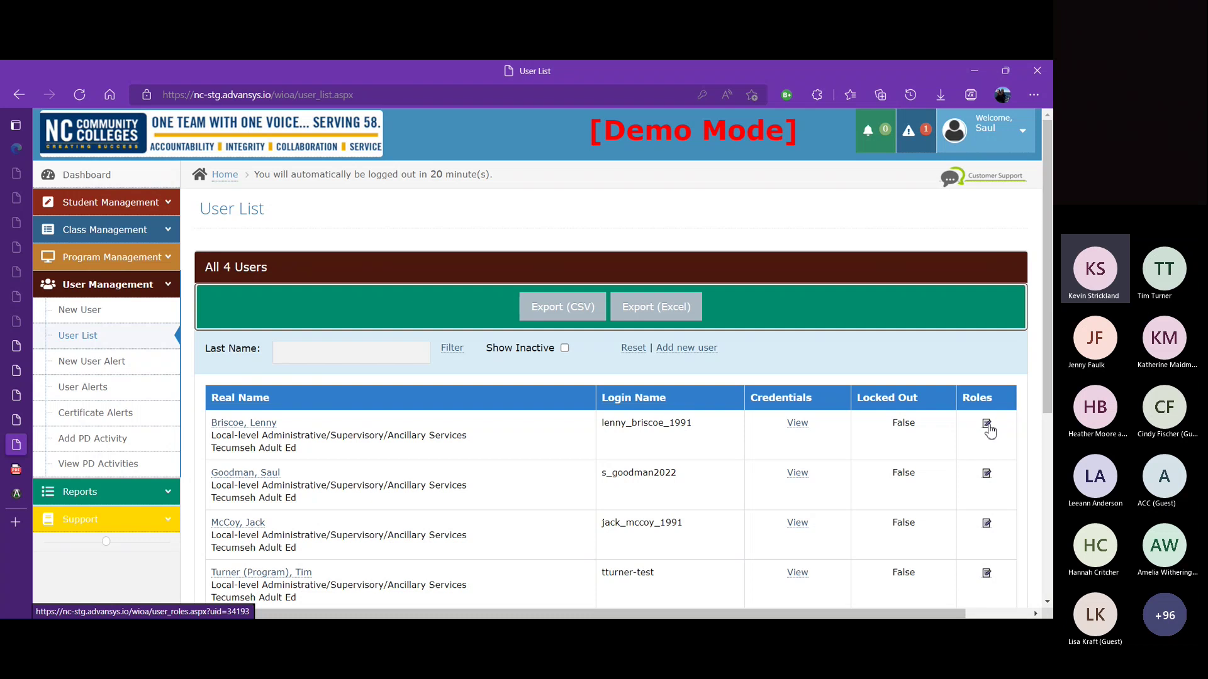
{"action": "left_click", "coordinate": [987, 425]}
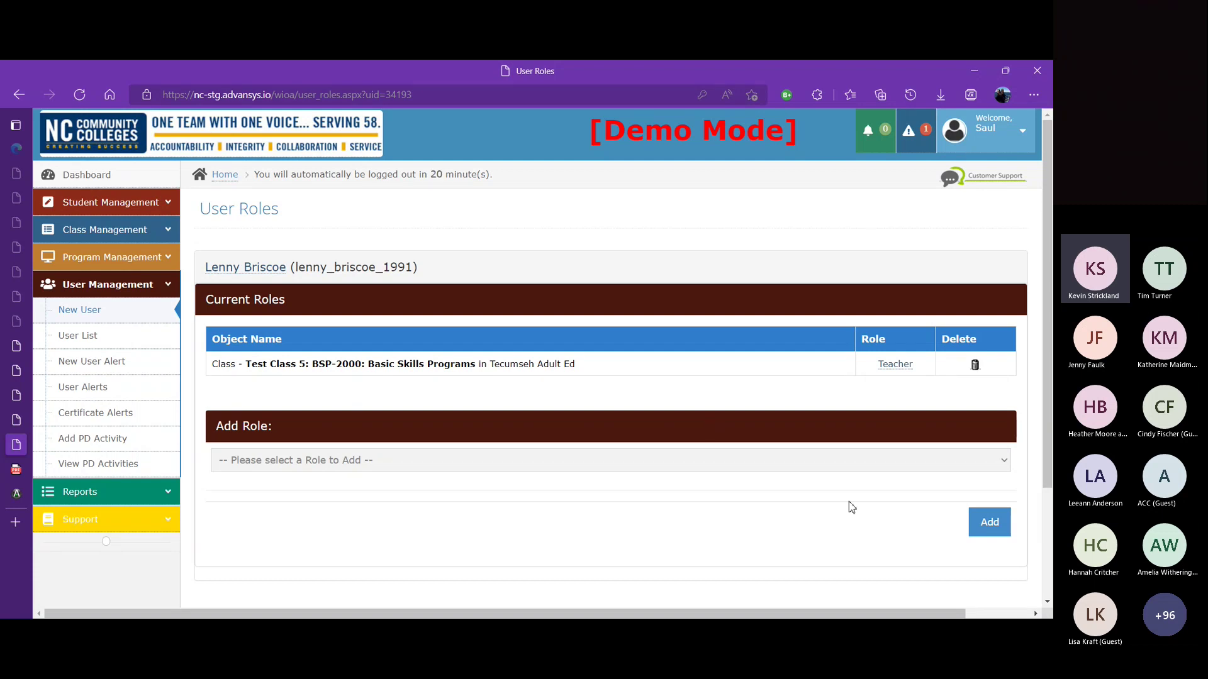
{"action": "left_click", "coordinate": [1005, 462]}
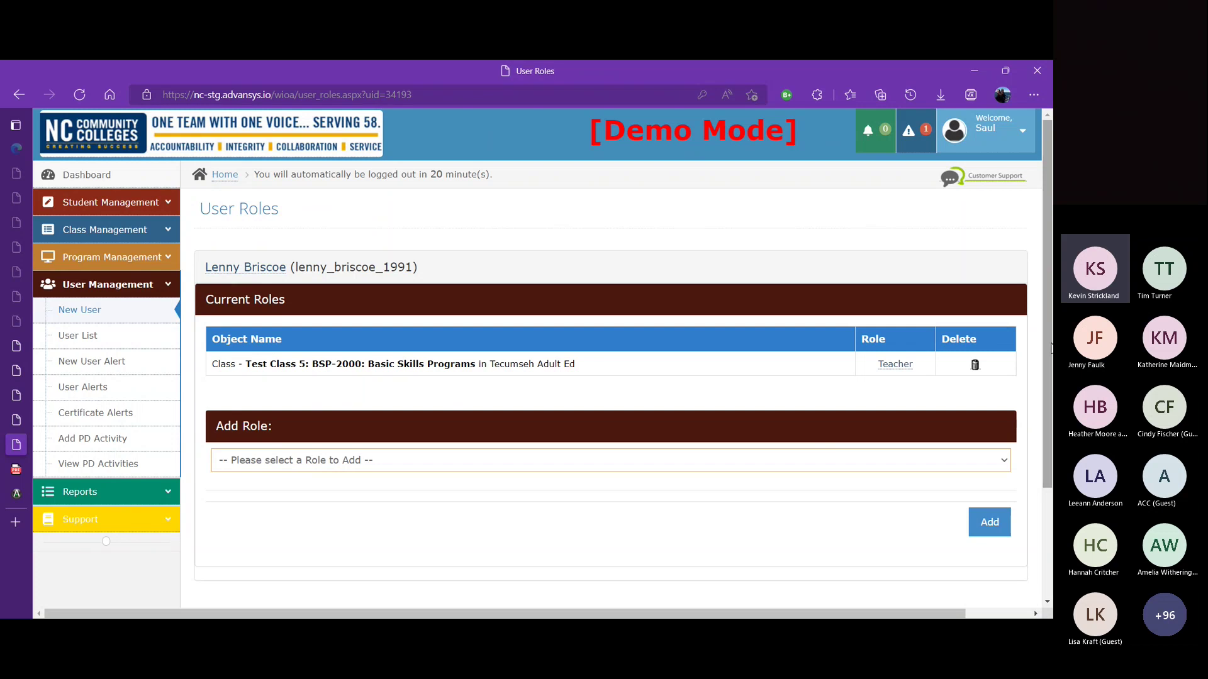
{"action": "scroll", "coordinate": [1007, 378], "scroll_direction": "down", "scroll_amount": 1}
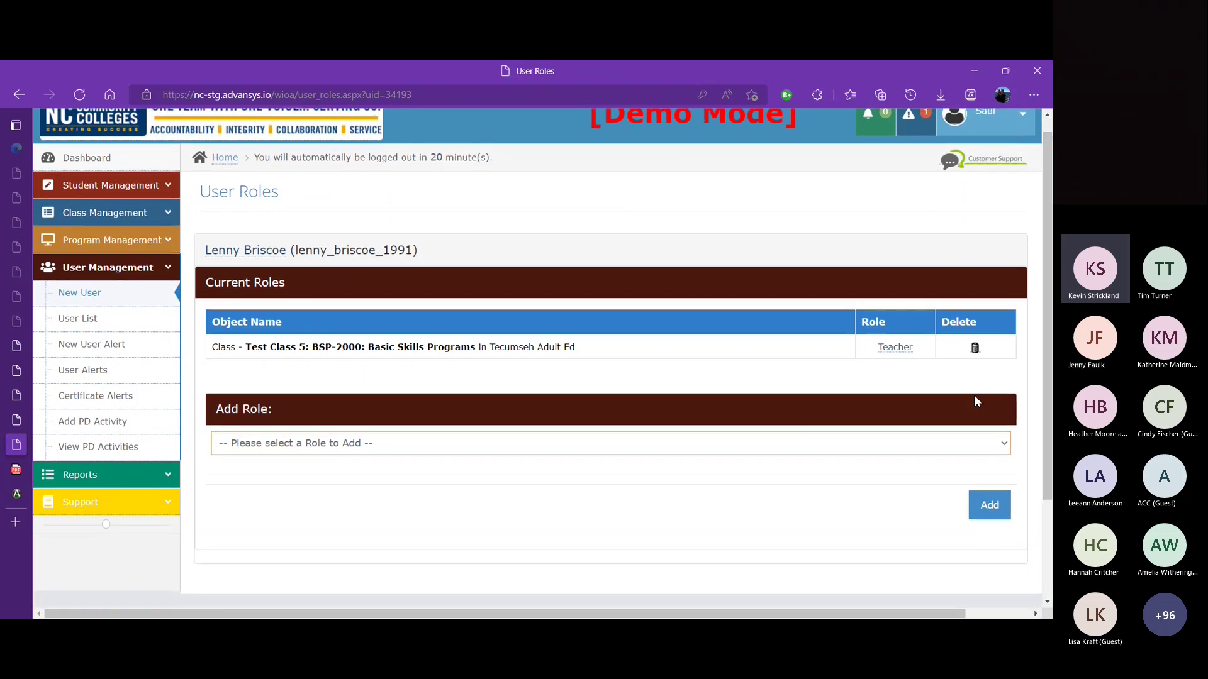
Step: Add a Program Administrator role for provider Tecumseh Adult Ed
{"action": "left_click", "coordinate": [487, 480]}
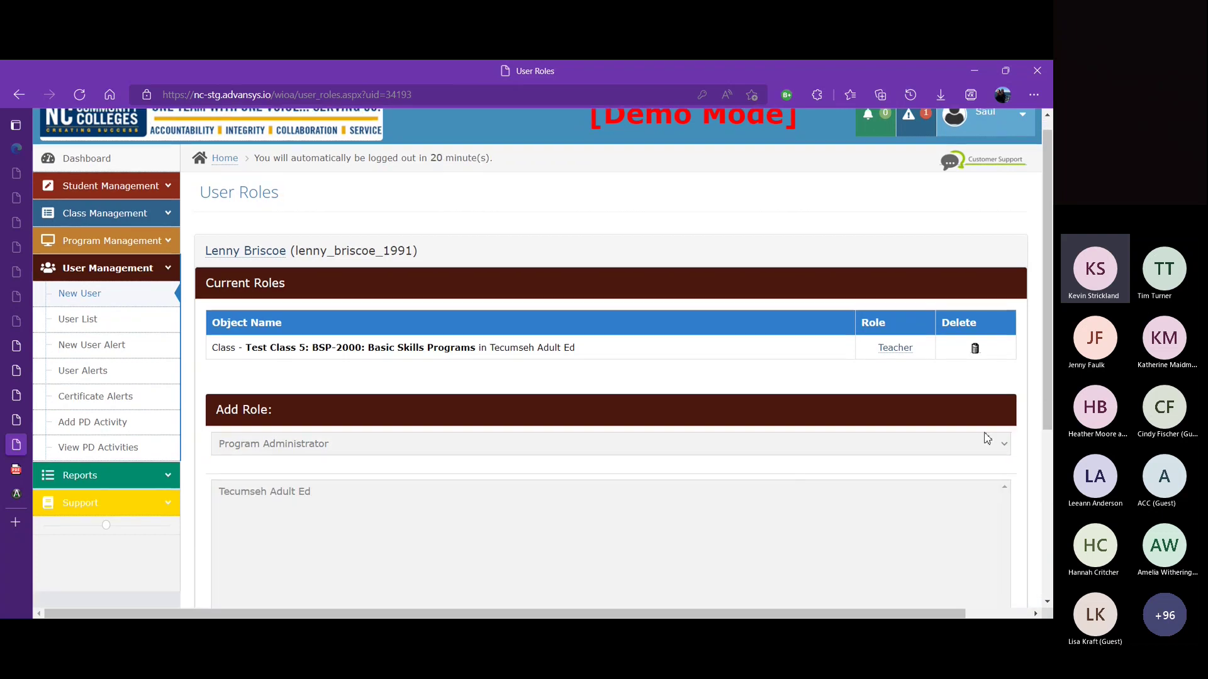
{"action": "left_click", "coordinate": [588, 495]}
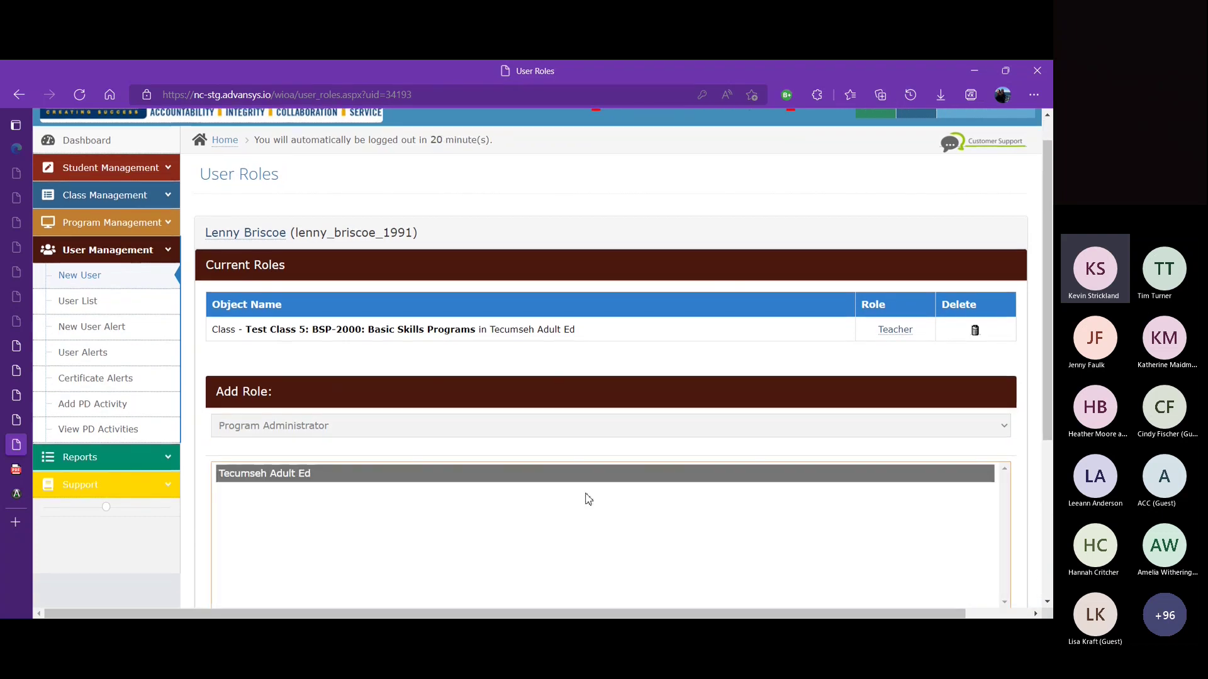
{"action": "left_click_drag", "start_coordinate": [1044, 400], "coordinate": [1049, 492]}
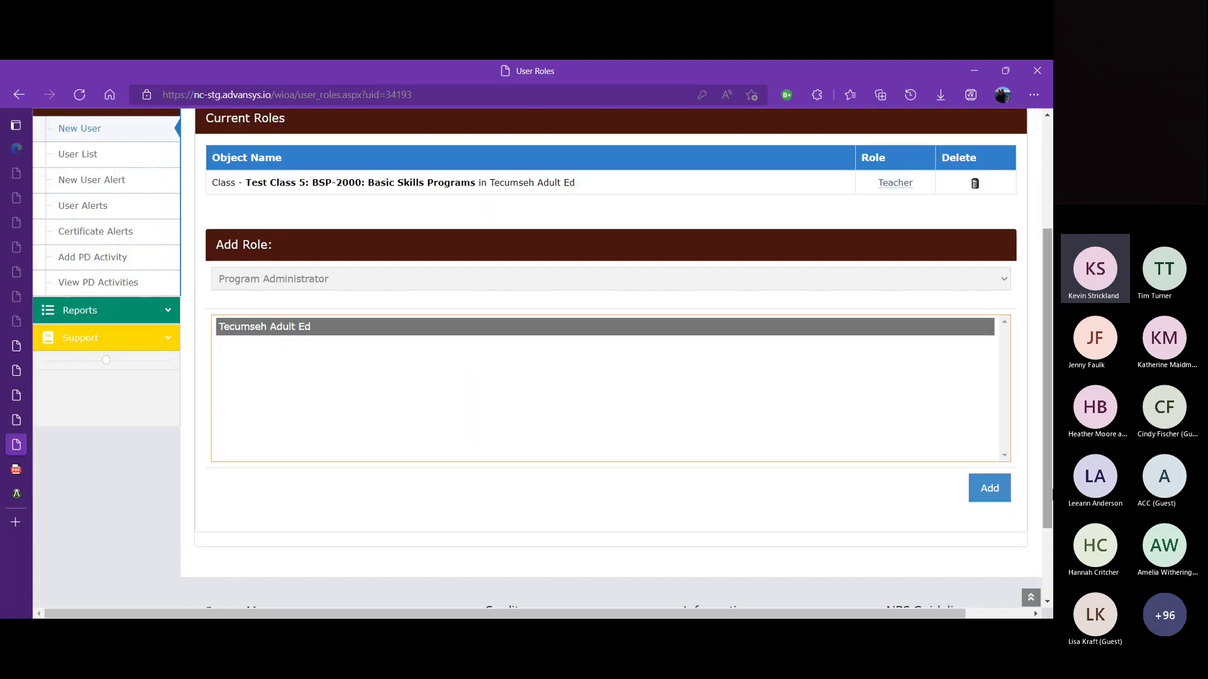
{"action": "left_click", "coordinate": [989, 490]}
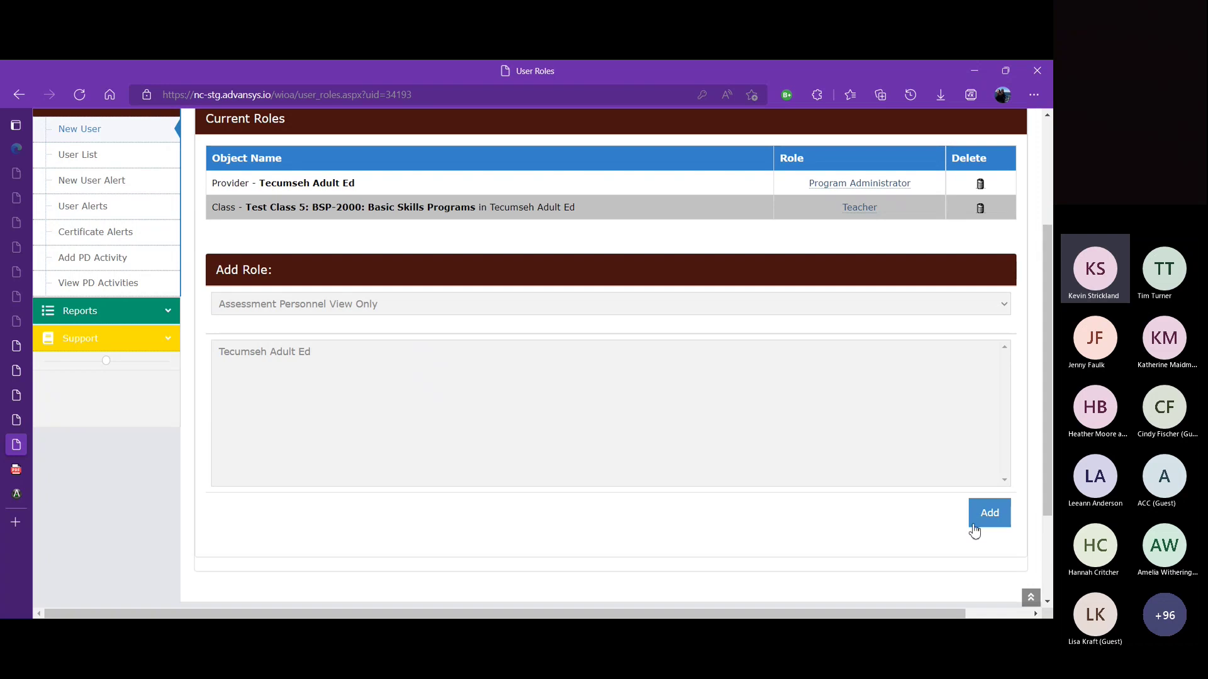
Step: Try adding a LEIS Specialist role for Tecumseh Adult Ed
{"action": "left_click", "coordinate": [655, 354]}
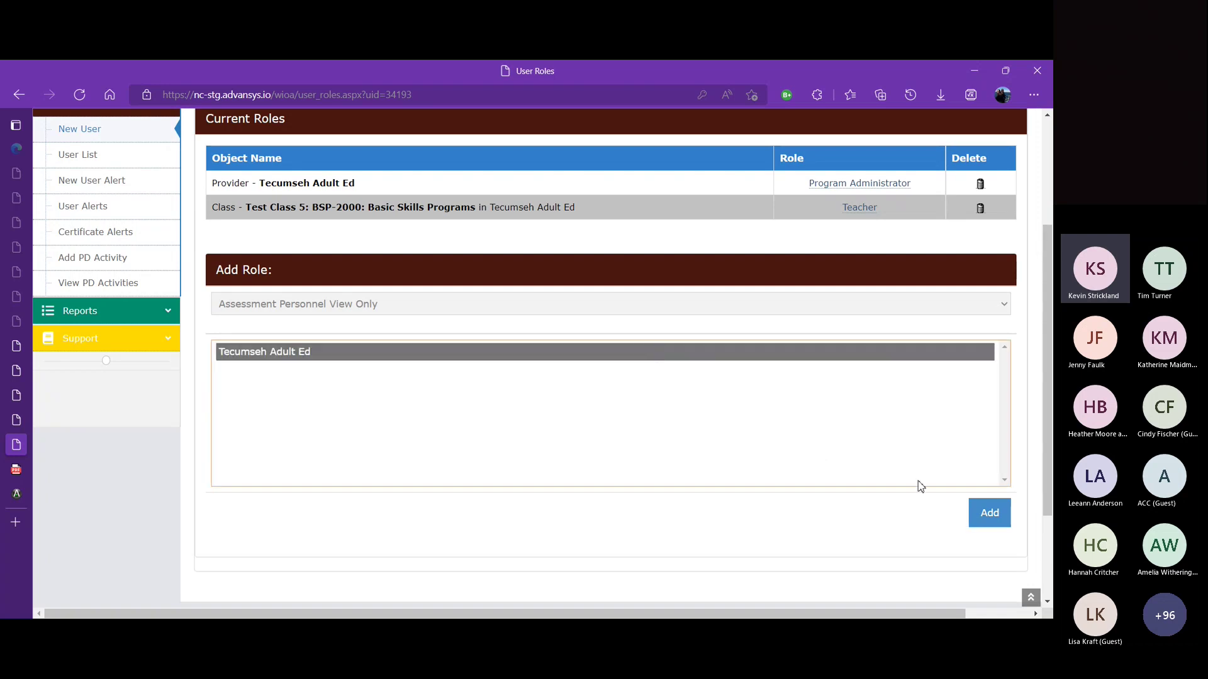
{"action": "left_click", "coordinate": [1000, 512]}
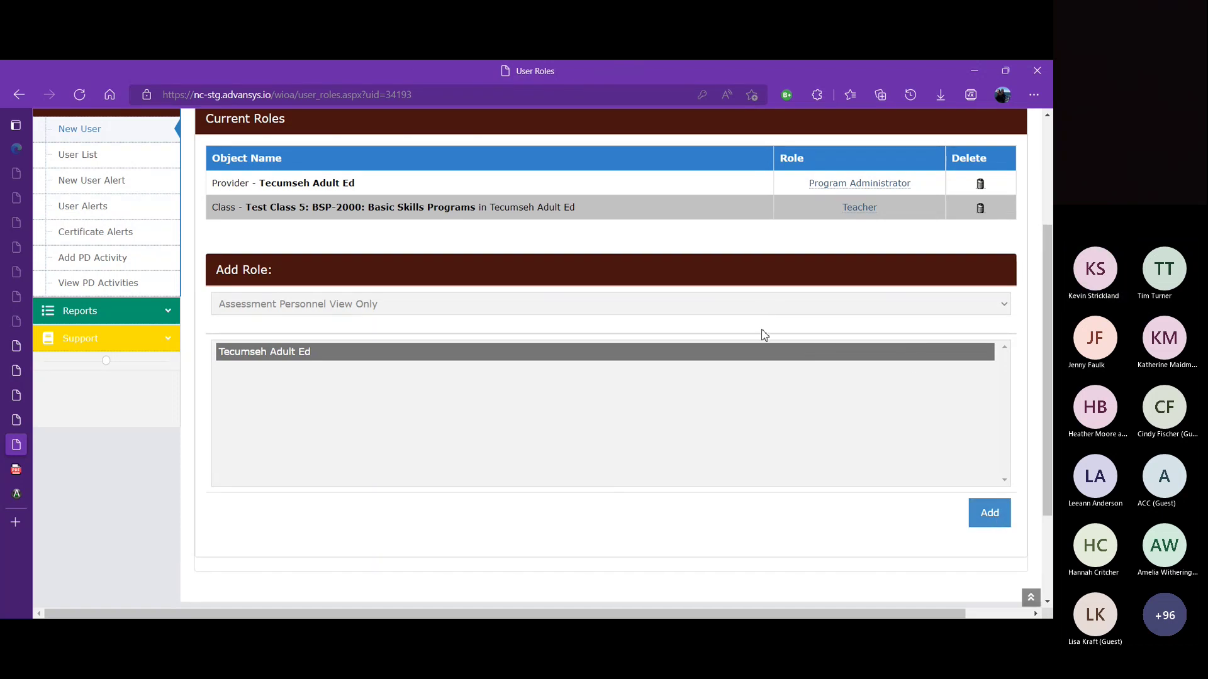
{"action": "left_click", "coordinate": [676, 310]}
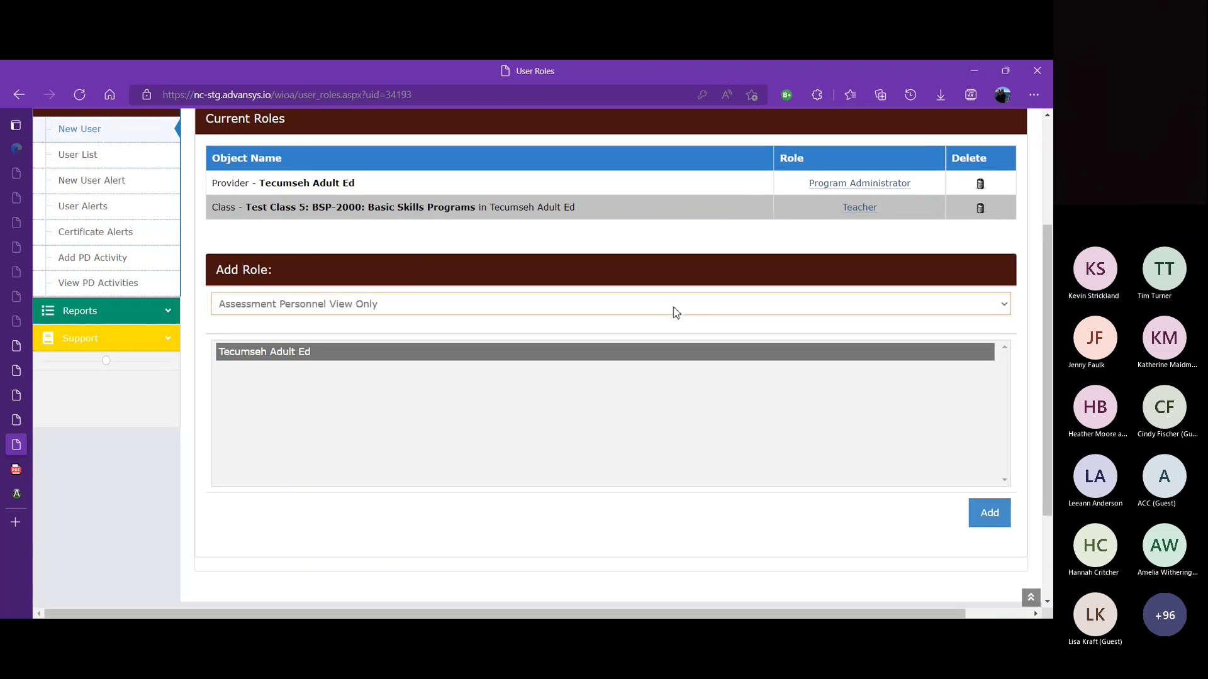
{"action": "left_click", "coordinate": [545, 374]}
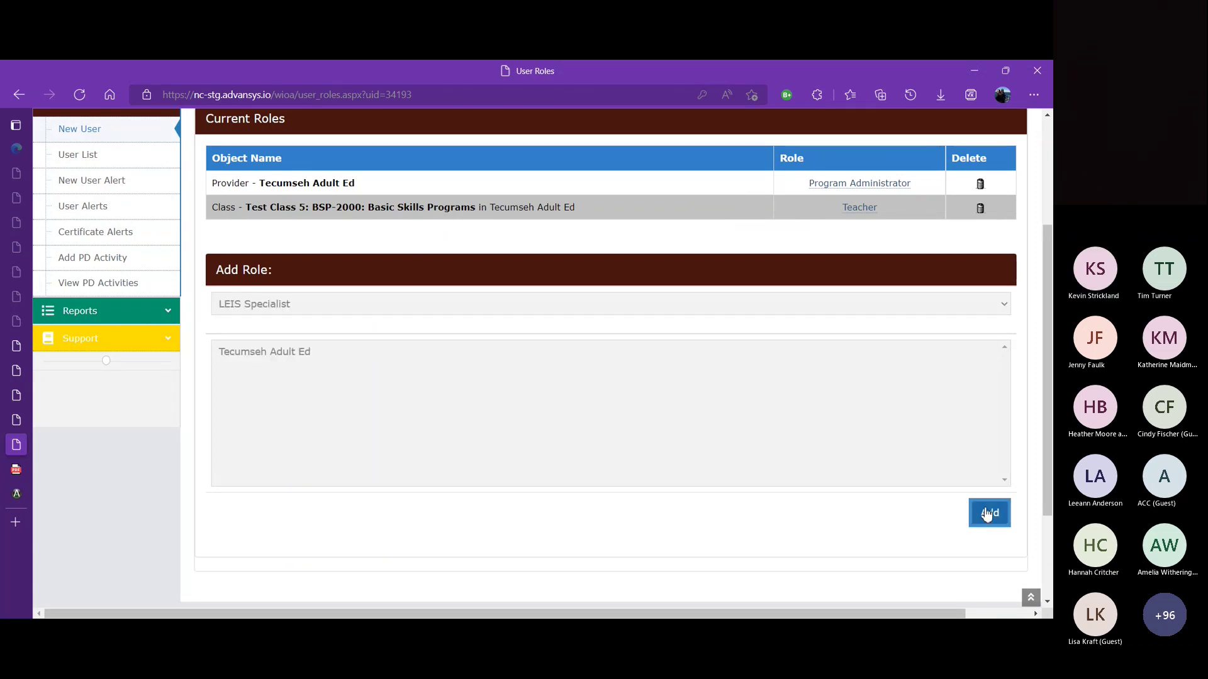
{"action": "left_click", "coordinate": [704, 362]}
{"action": "left_click", "coordinate": [977, 512]}
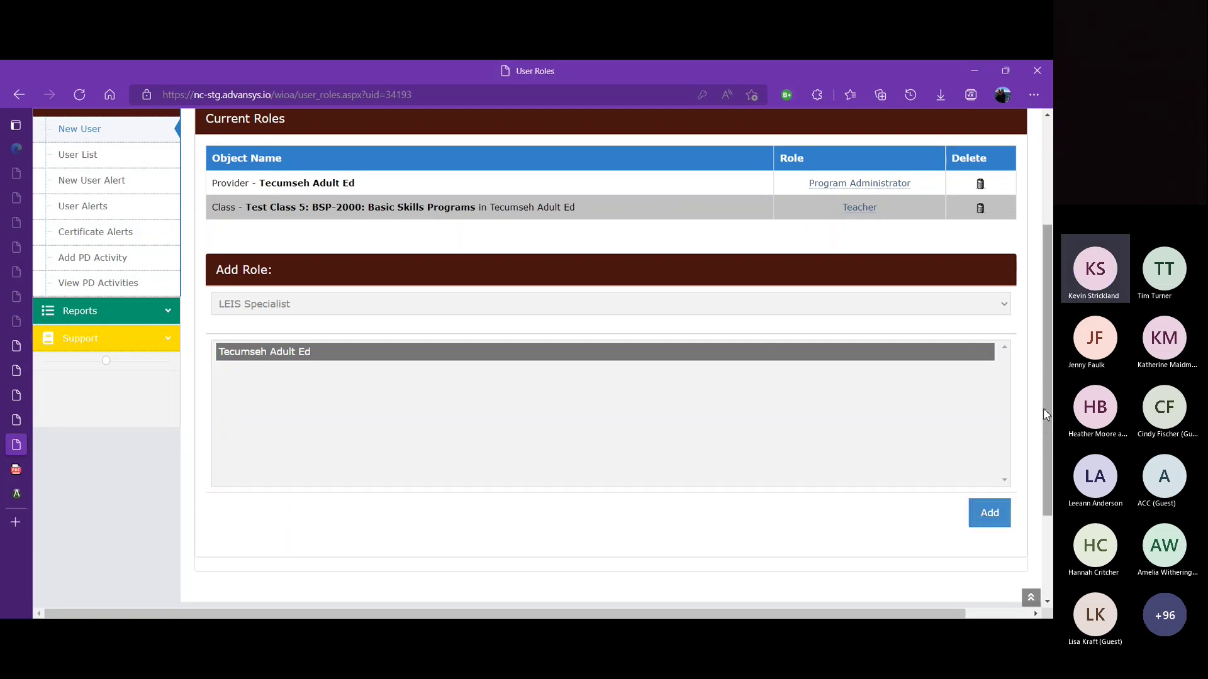
Step: Switch the role to add to Attendance Personnel View Only
{"action": "left_click", "coordinate": [1003, 304]}
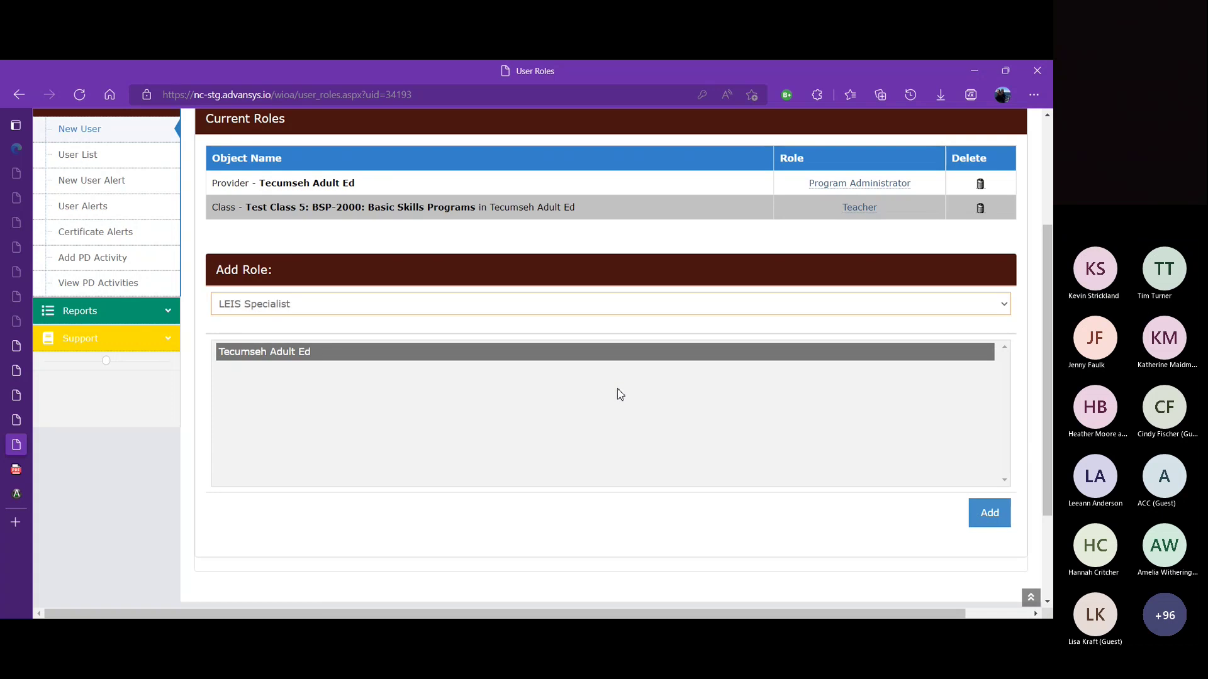
{"action": "left_click", "coordinate": [595, 417]}
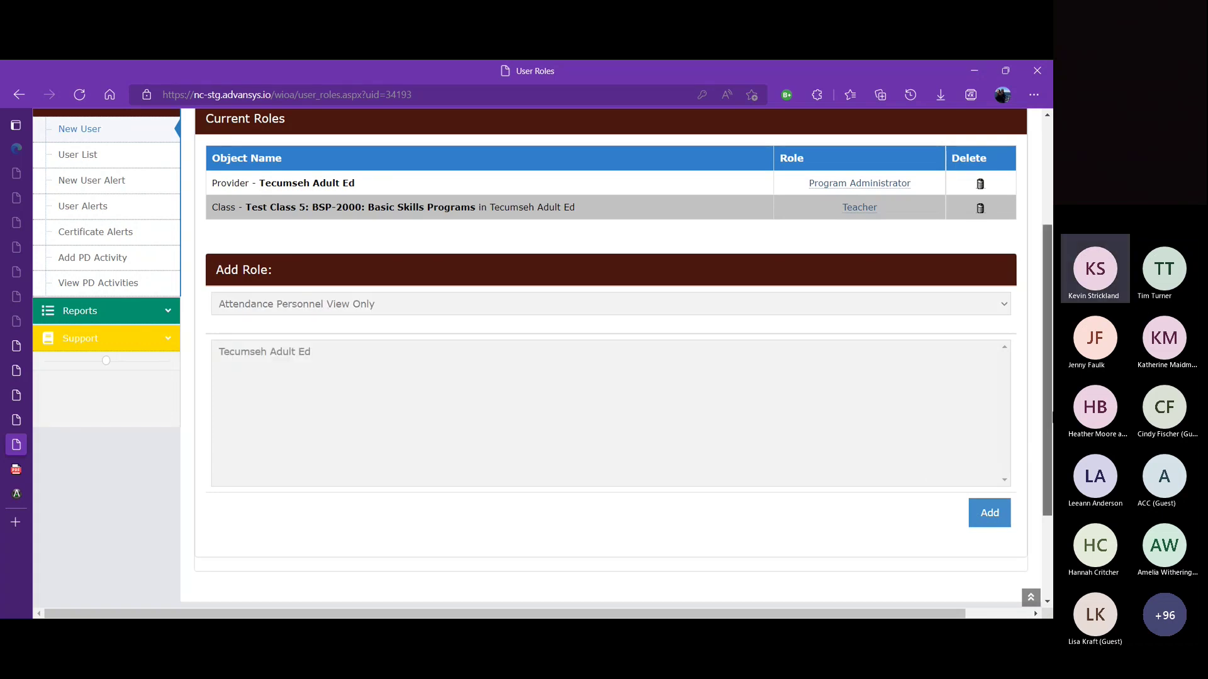
{"action": "scroll", "coordinate": [1051, 416], "scroll_direction": "up", "scroll_amount": 3}
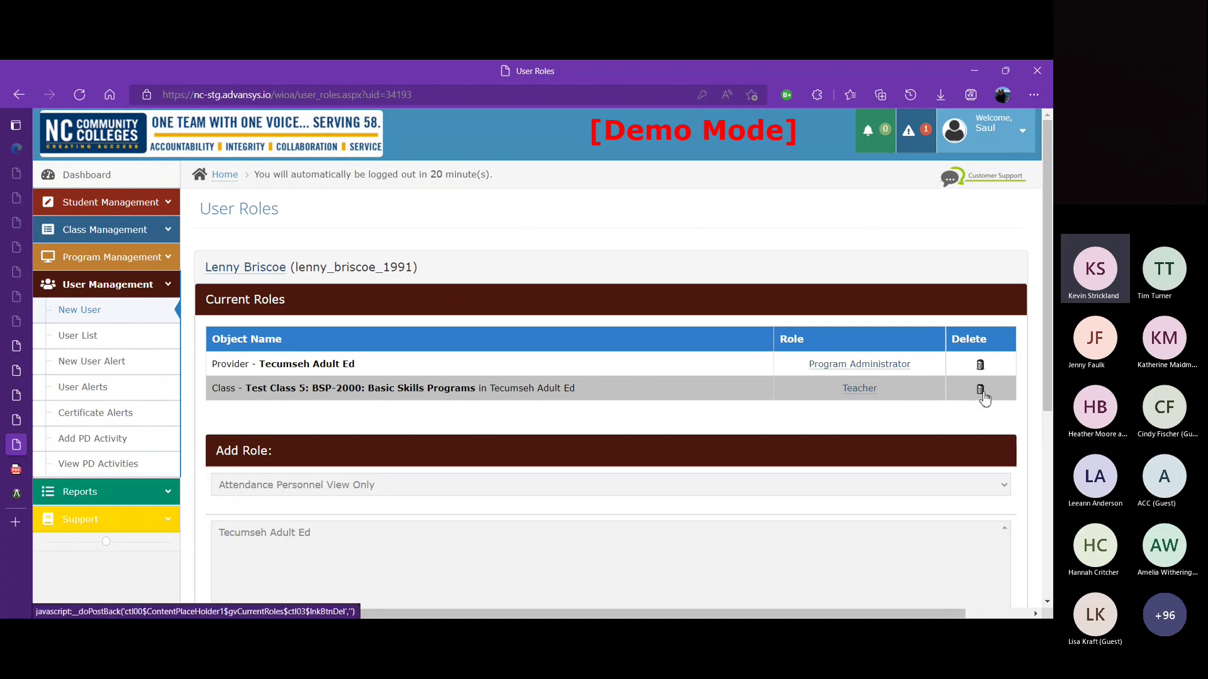
Step: Delete the Teacher role for Test Class 5 and confirm the deletion
{"action": "left_click", "coordinate": [982, 393]}
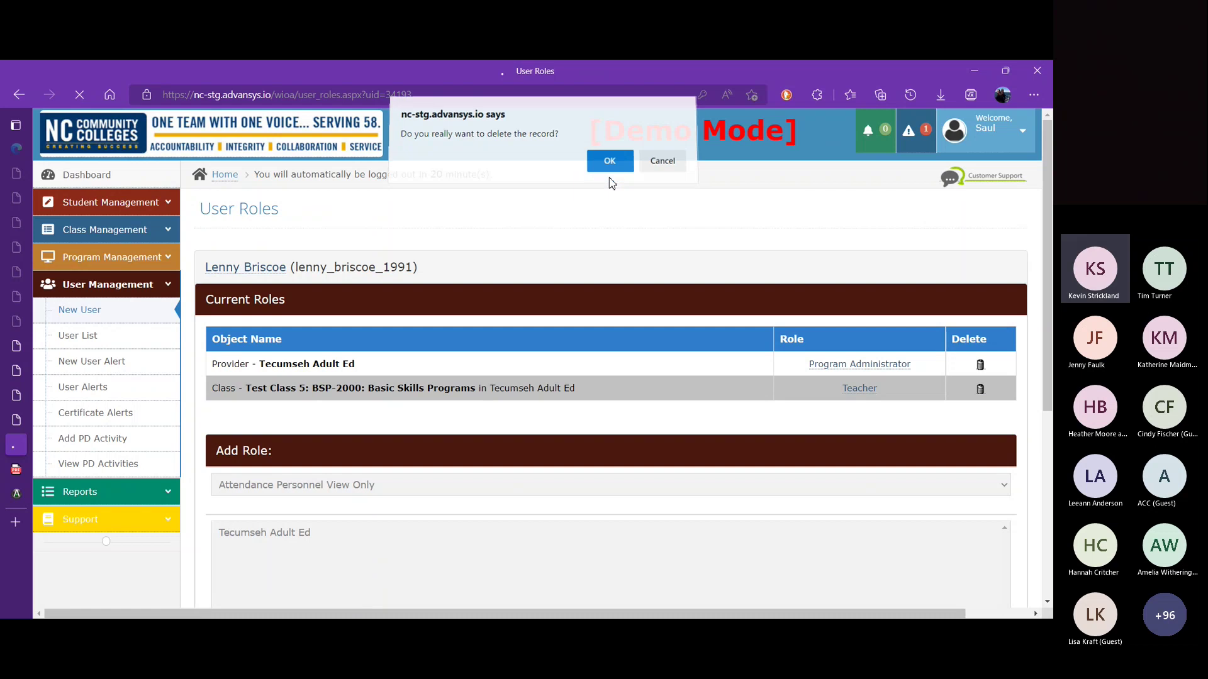
{"action": "left_click", "coordinate": [609, 176]}
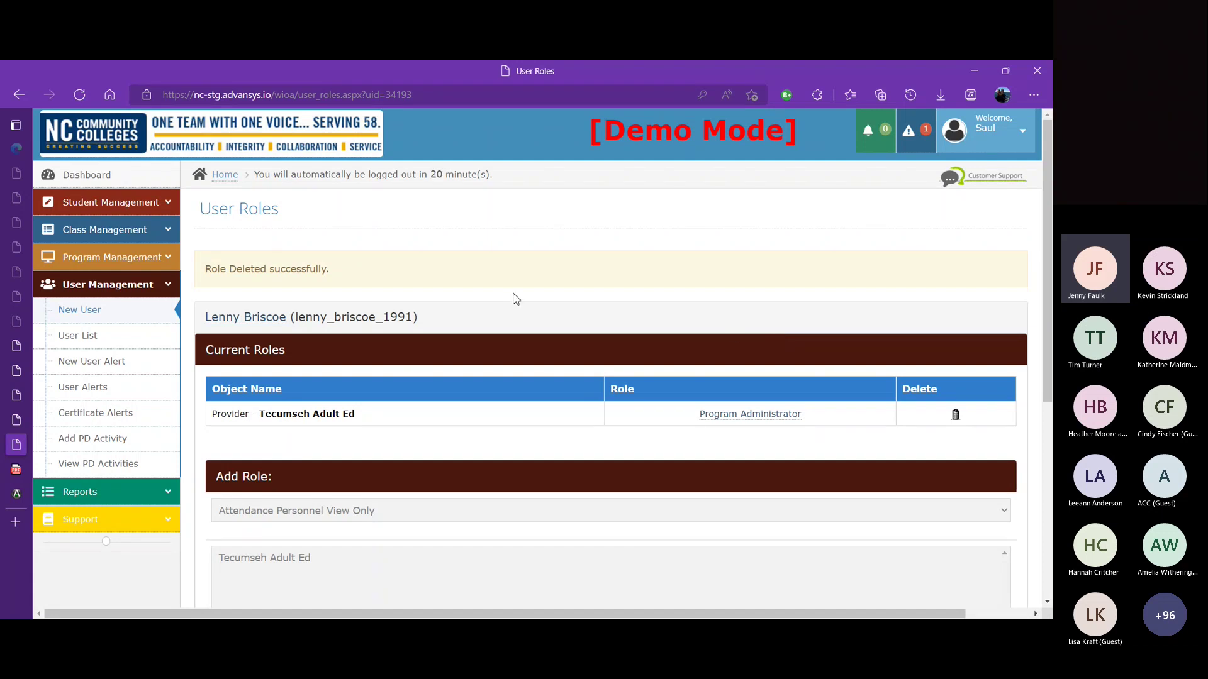
Step: View the User List of the 4 Tecumseh Adult Ed users, then go to Reports
{"action": "left_click", "coordinate": [96, 336]}
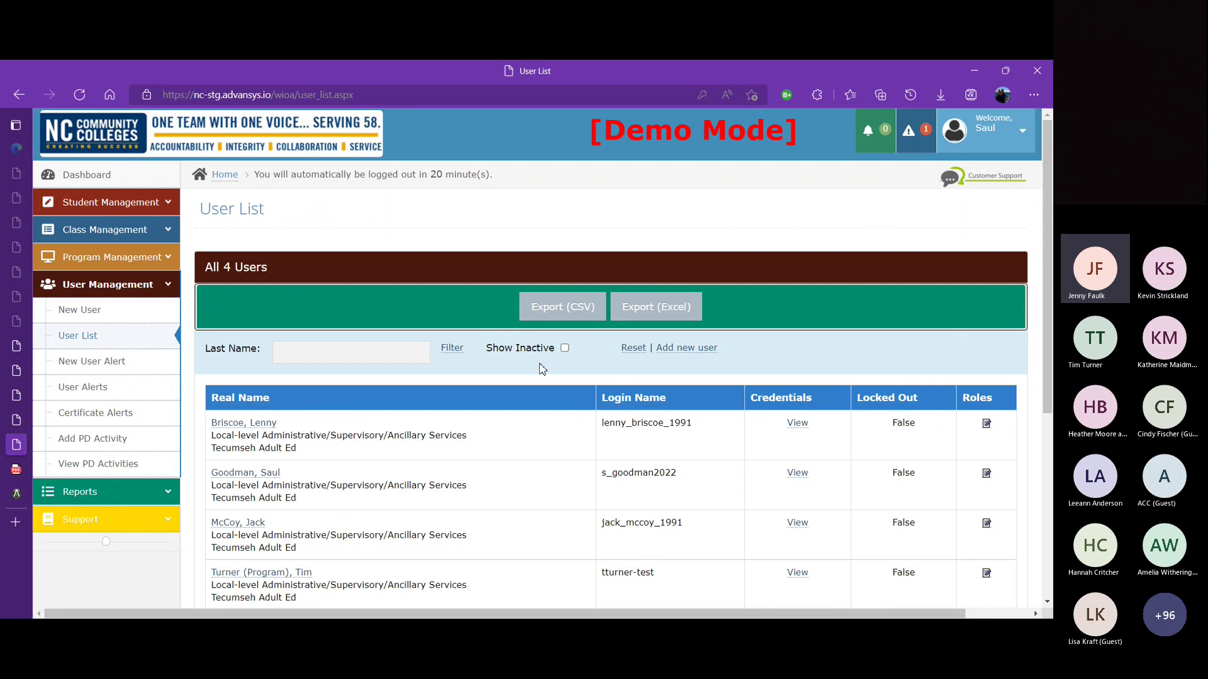
{"action": "mouse_move", "coordinate": [1050, 213]}
{"action": "left_mouse_down"}
{"action": "mouse_move", "coordinate": [1049, 241]}
{"action": "mouse_move", "coordinate": [1047, 228]}
{"action": "left_mouse_up"}
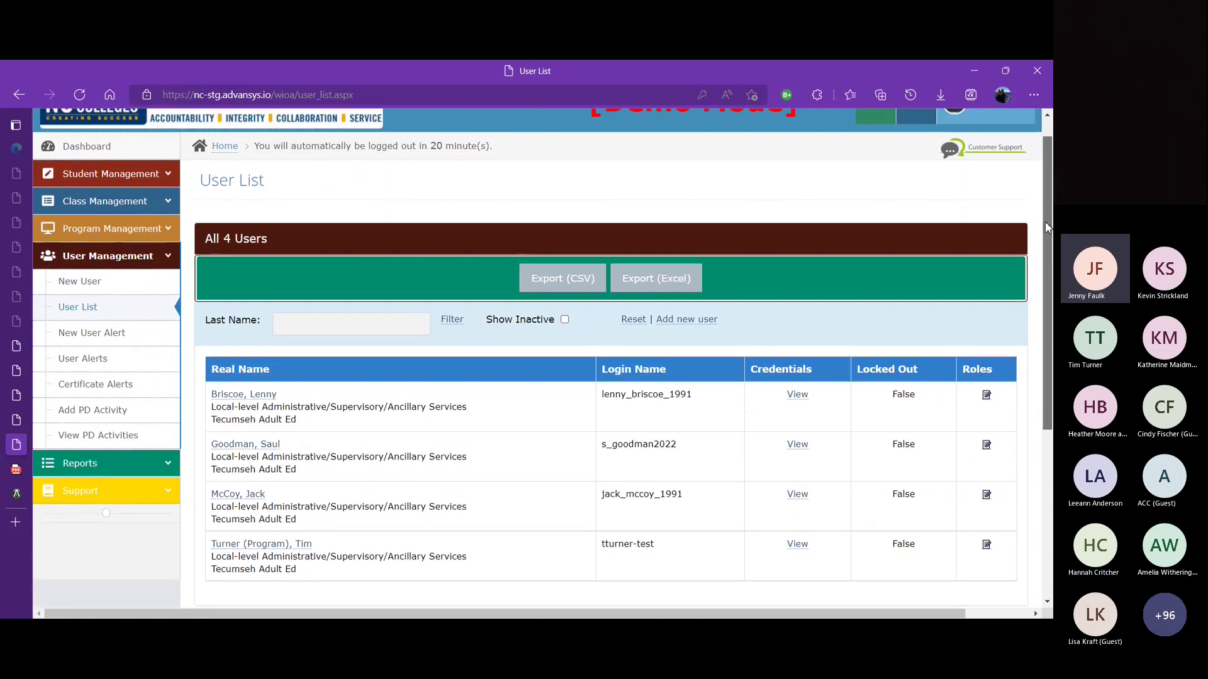
{"action": "left_click", "coordinate": [160, 462]}
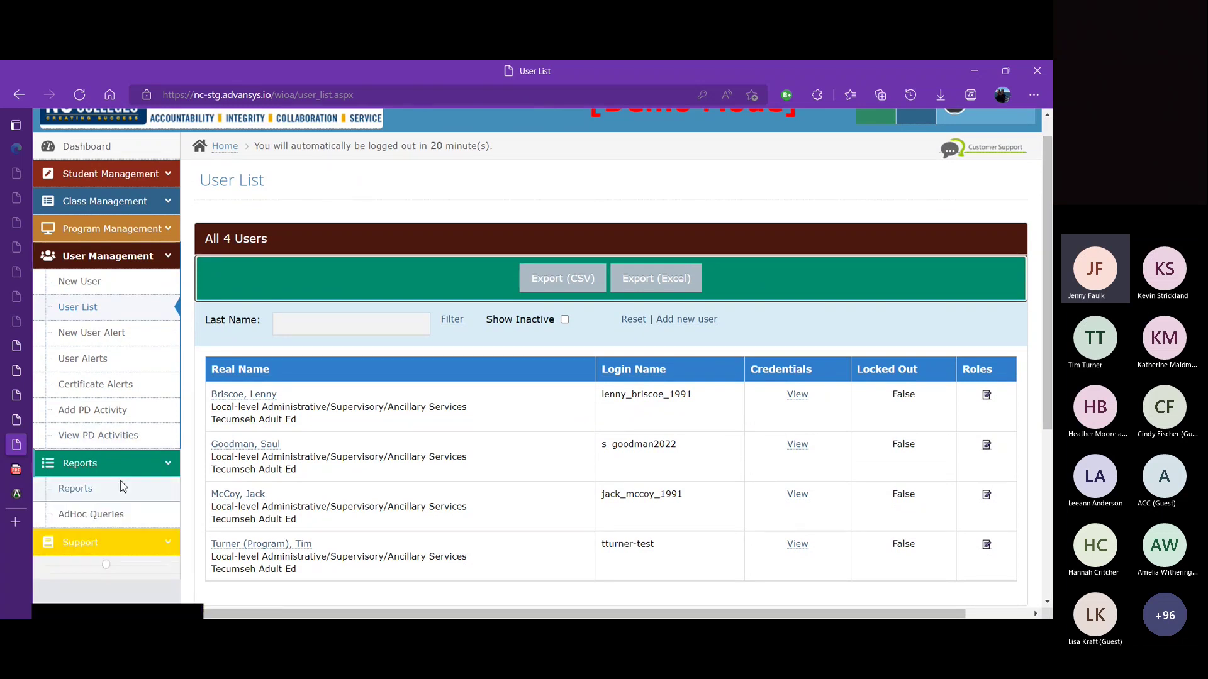
{"action": "left_click", "coordinate": [119, 486]}
Step: Choose report Table 7, Adult Education Personnel by Function and Job Status, and refresh
{"action": "left_click", "coordinate": [816, 308]}
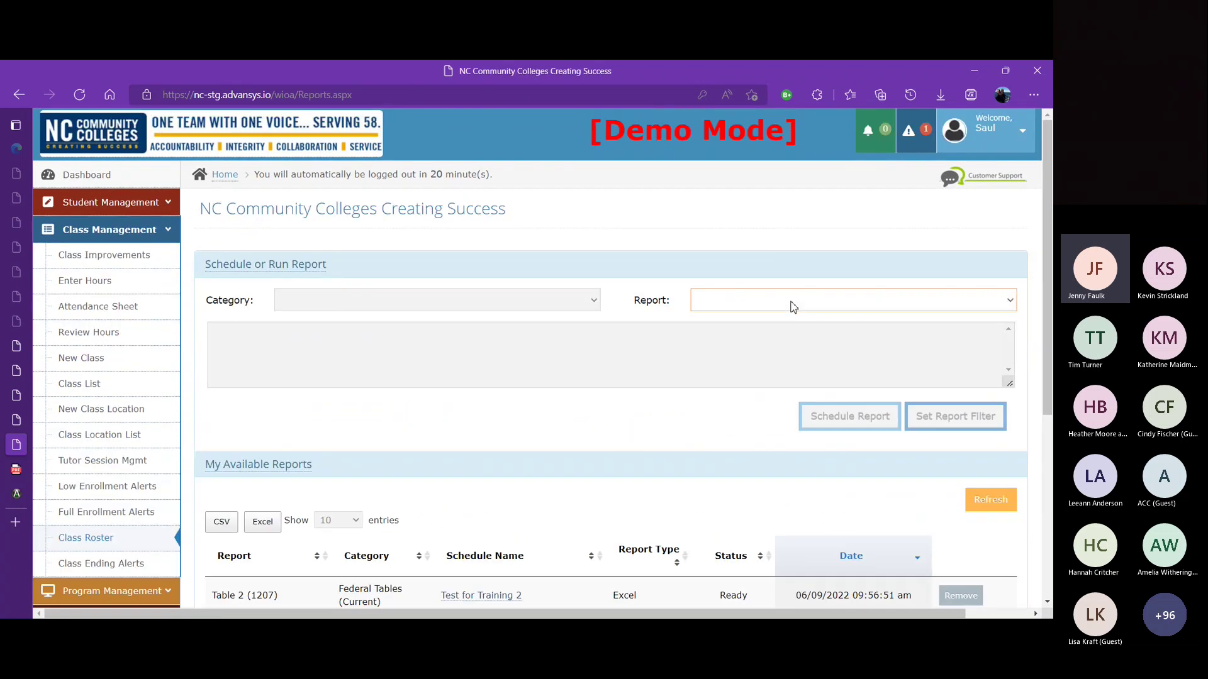
{"action": "left_click", "coordinate": [868, 495]}
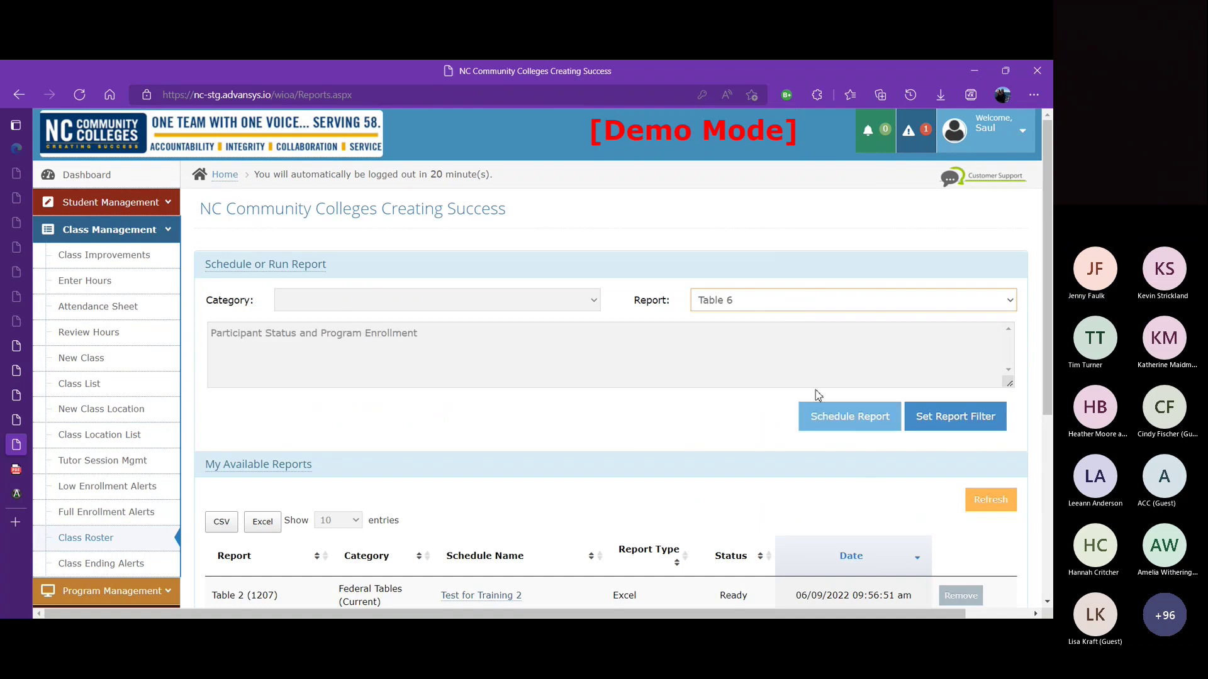
{"action": "key", "text": "Down"}
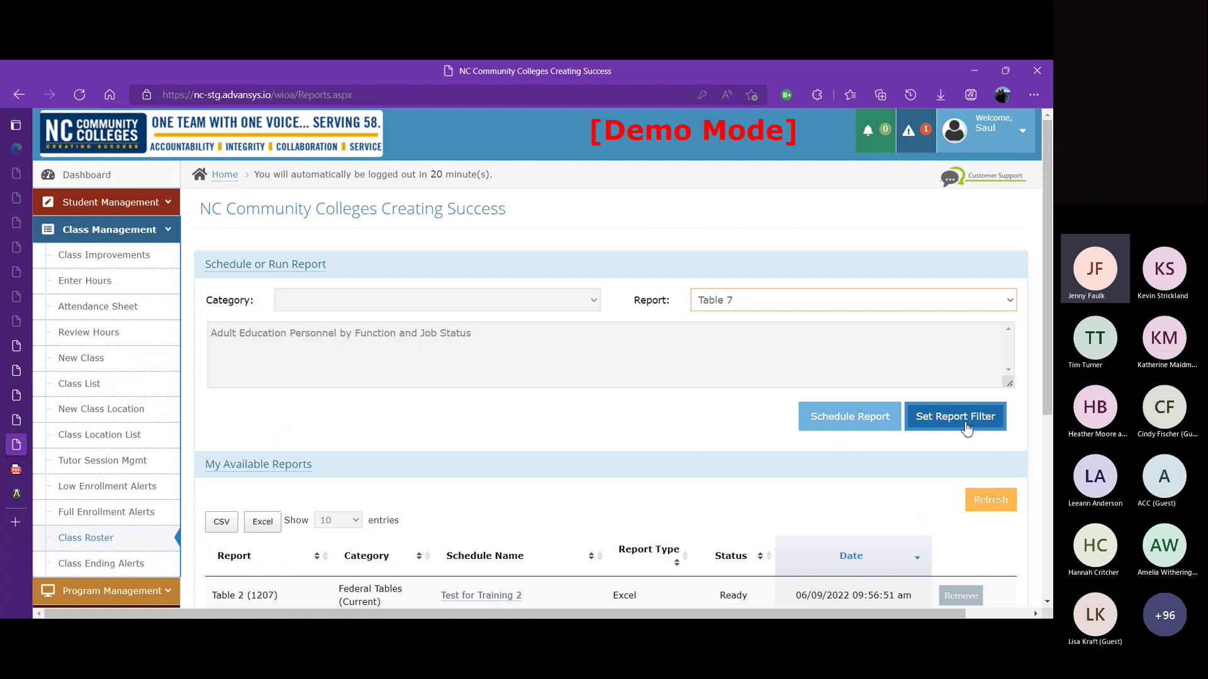
{"action": "left_click", "coordinate": [956, 421]}
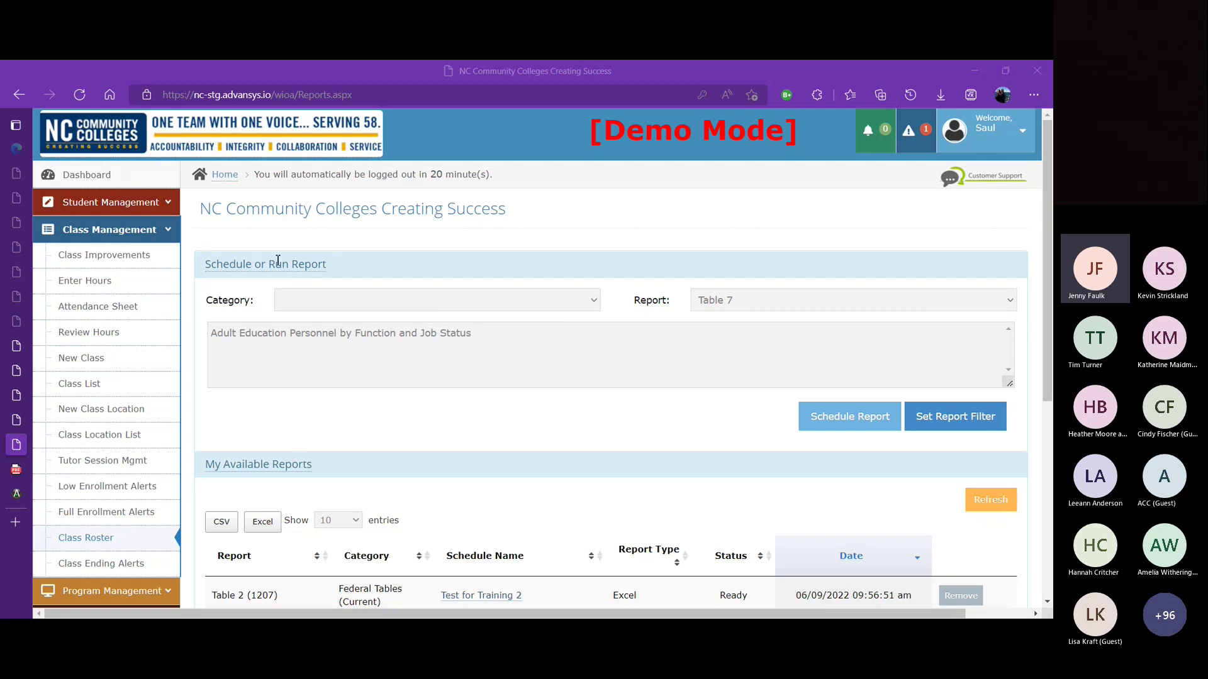
{"action": "left_click", "coordinate": [279, 286]}
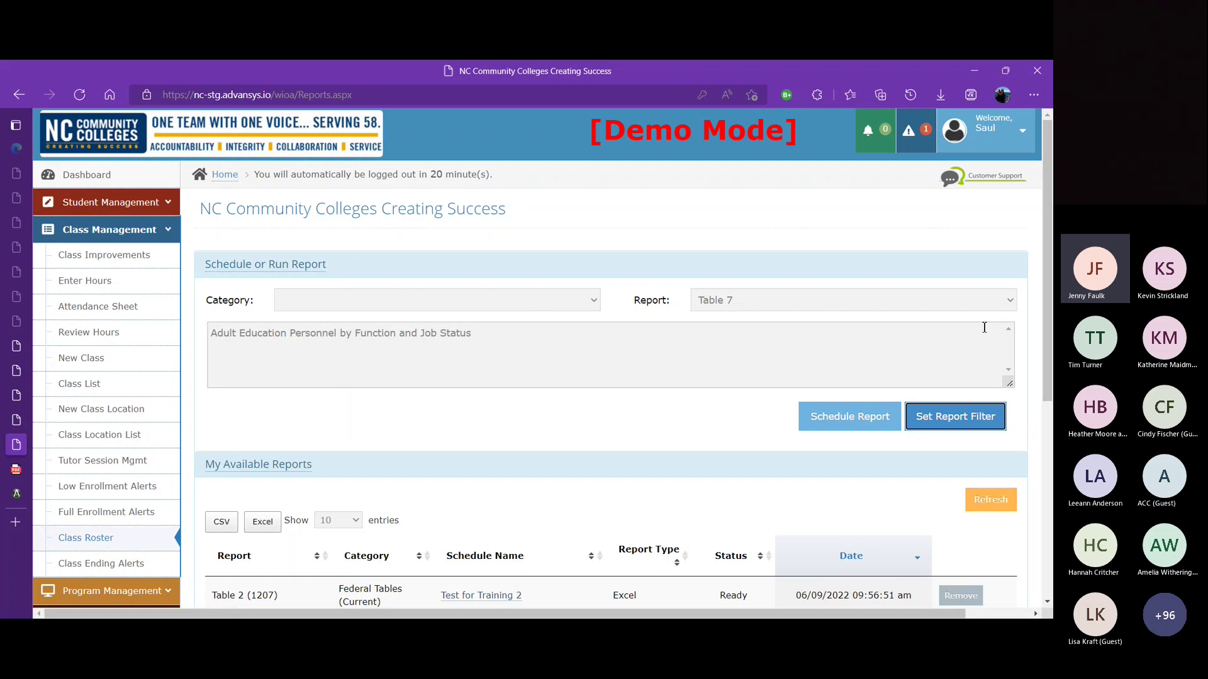
{"action": "left_click", "coordinate": [996, 506]}
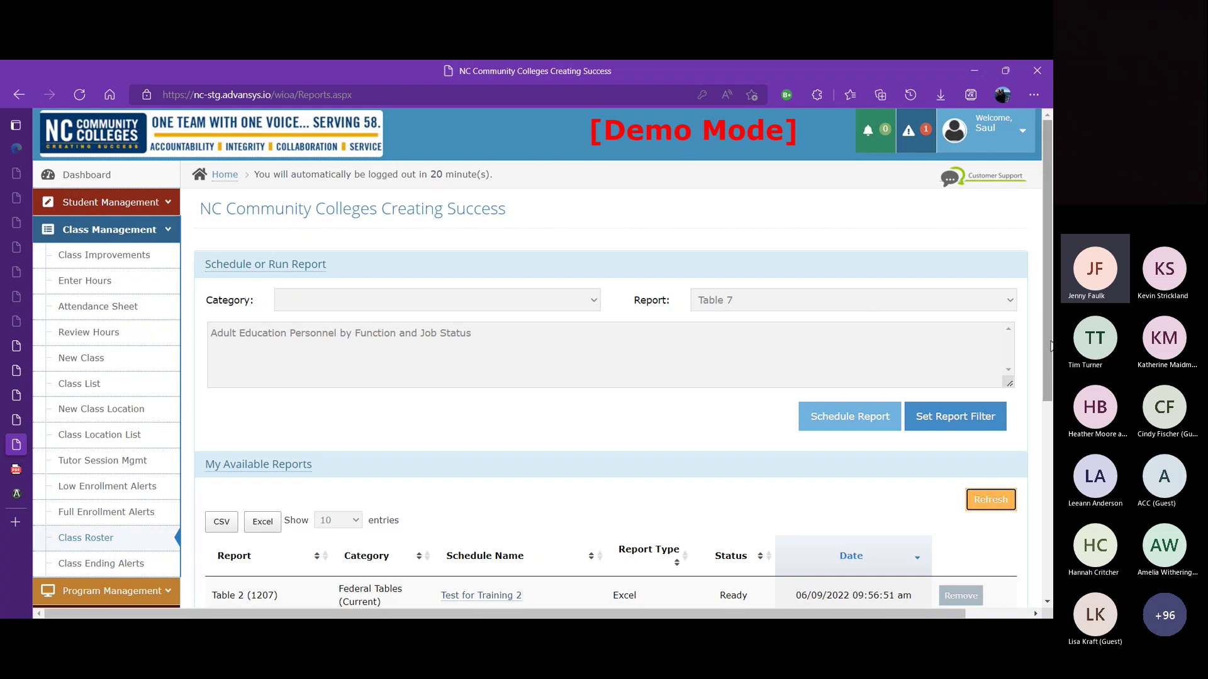
Step: Refresh My Available Reports to show the queued Table 7 PDF beside two Table 2 reports
{"action": "left_click_drag", "start_coordinate": [1049, 354], "coordinate": [1052, 453]}
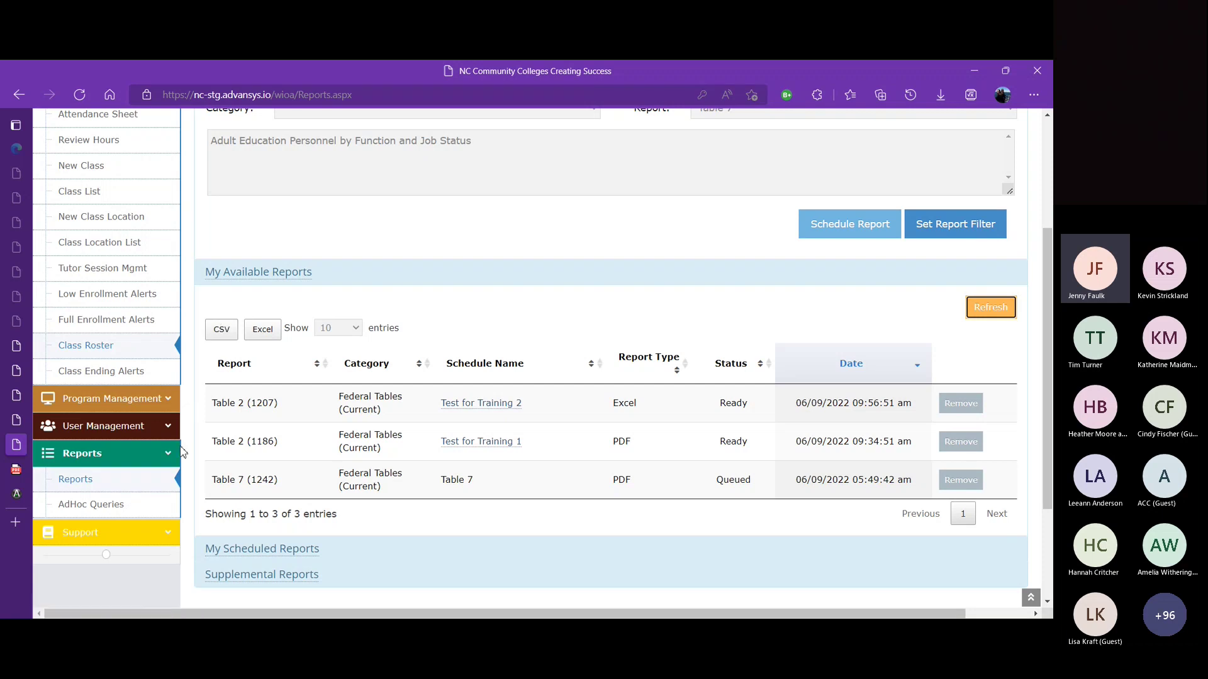
{"action": "left_click", "coordinate": [174, 458]}
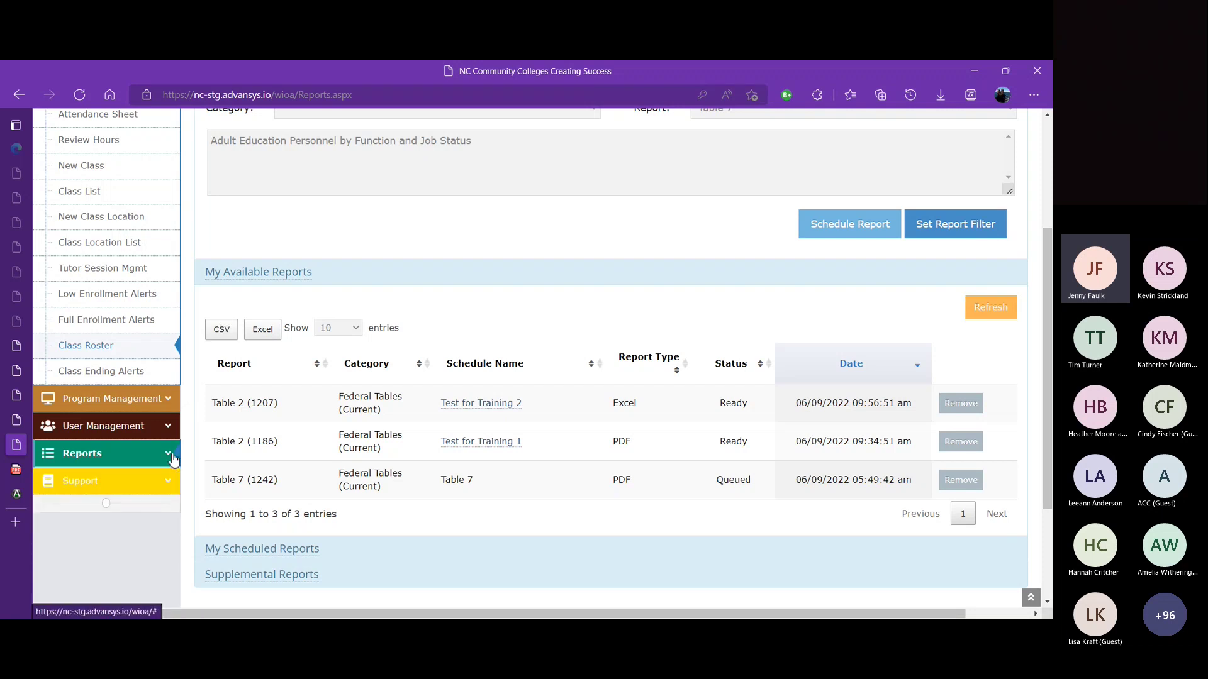
{"action": "left_click", "coordinate": [991, 308]}
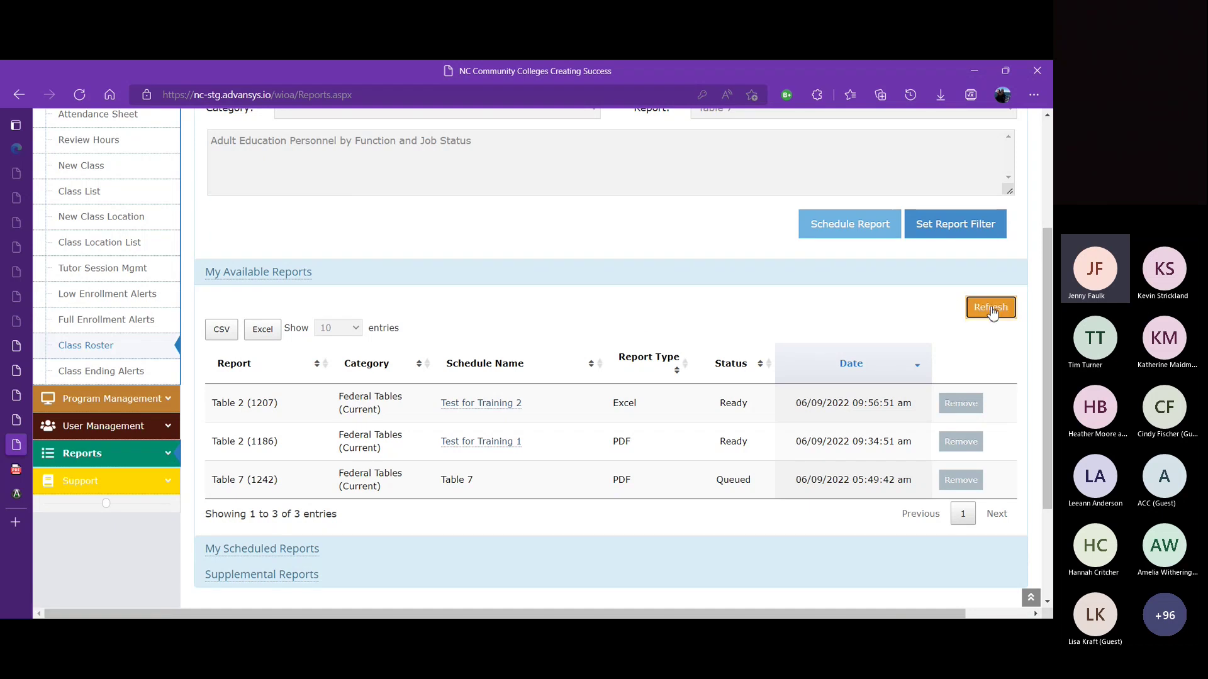
{"action": "scroll", "coordinate": [1011, 342], "scroll_direction": "up", "scroll_amount": 3}
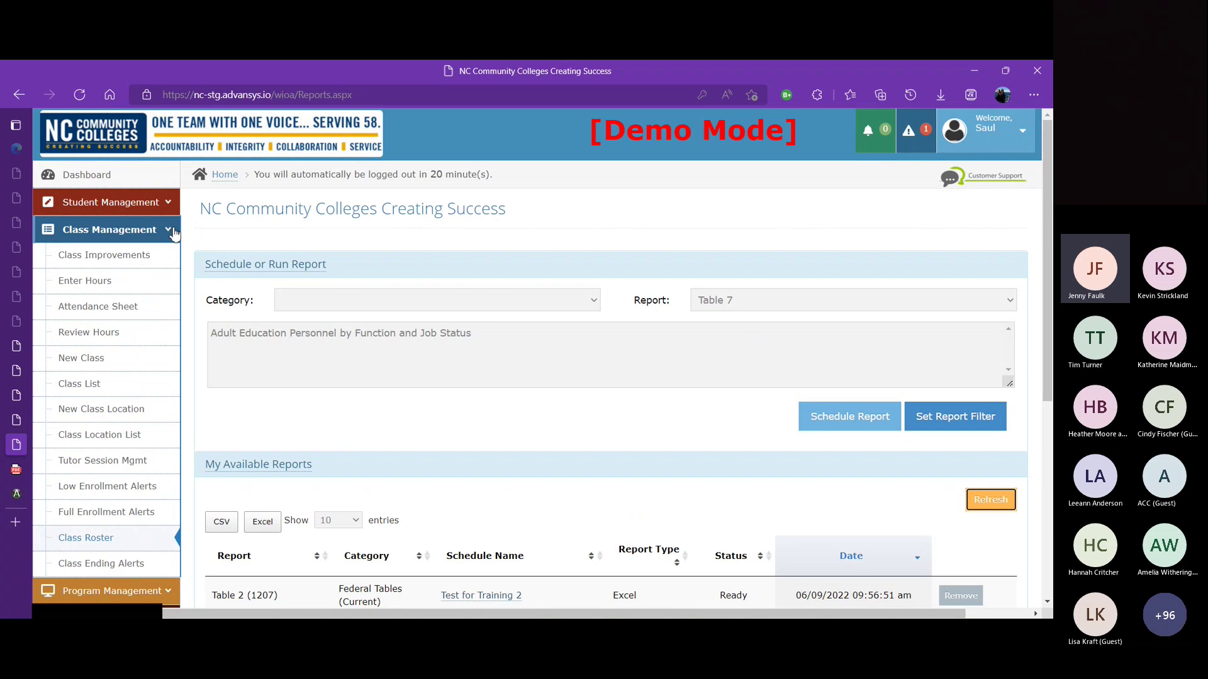
{"action": "left_click", "coordinate": [175, 234]}
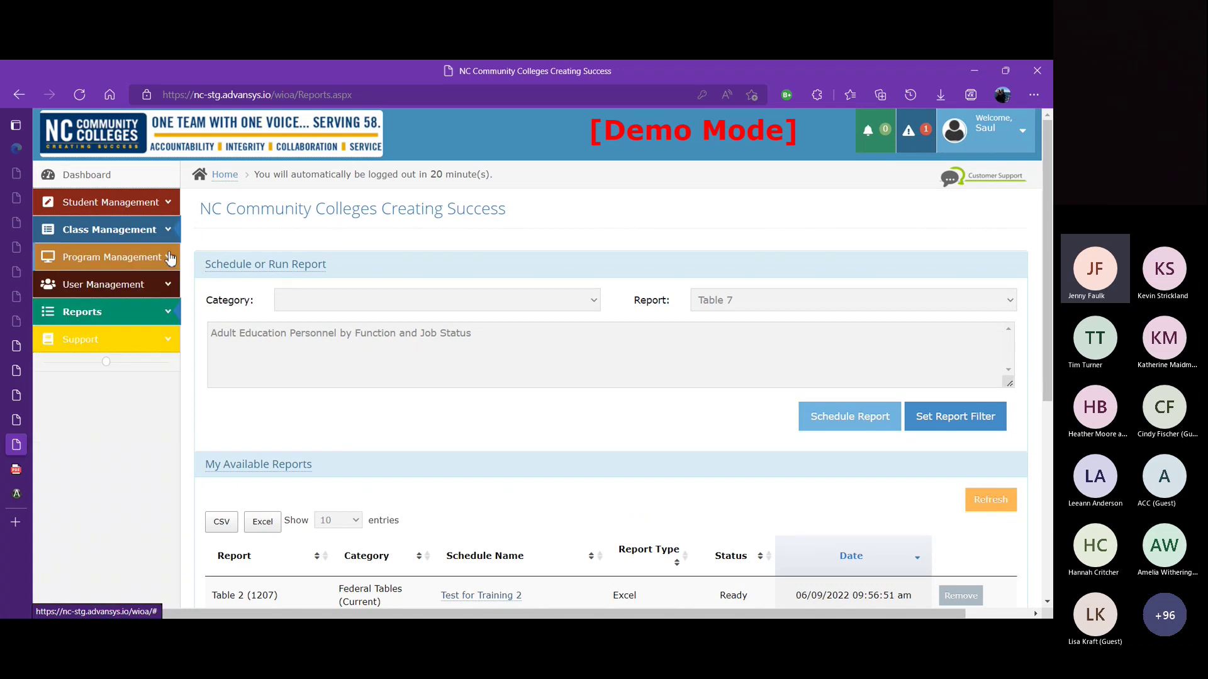
Step: Expand User Management and go to the User List
{"action": "left_click", "coordinate": [173, 289]}
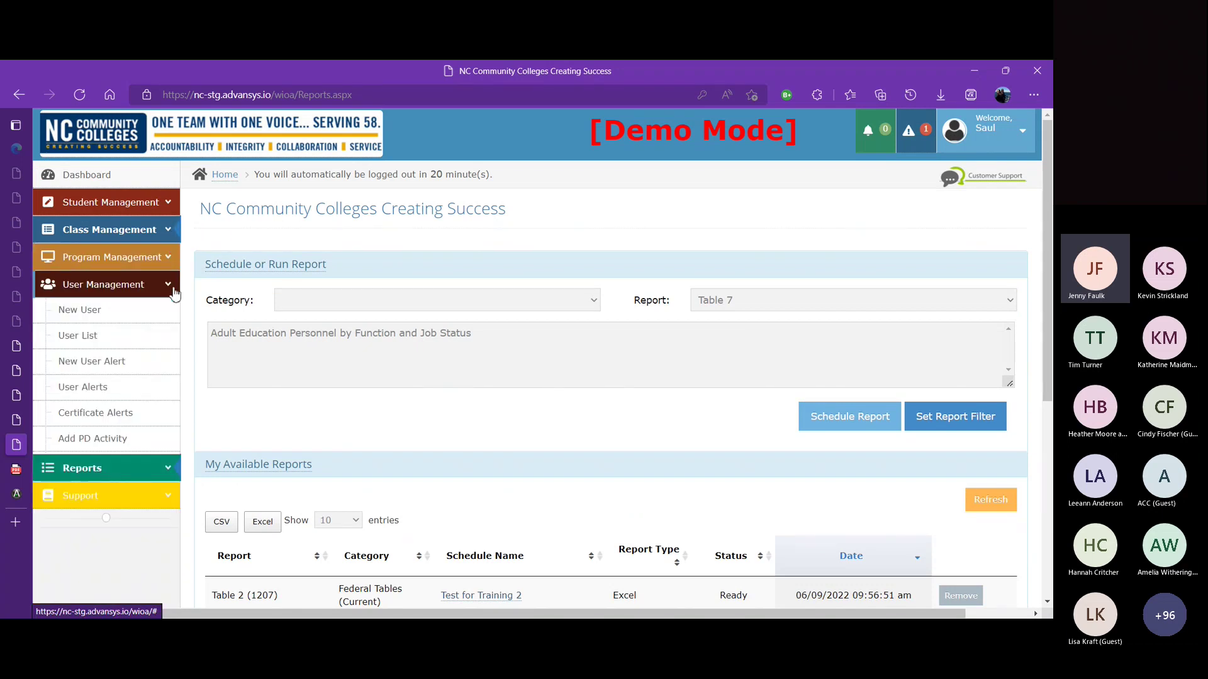
{"action": "left_click", "coordinate": [129, 336]}
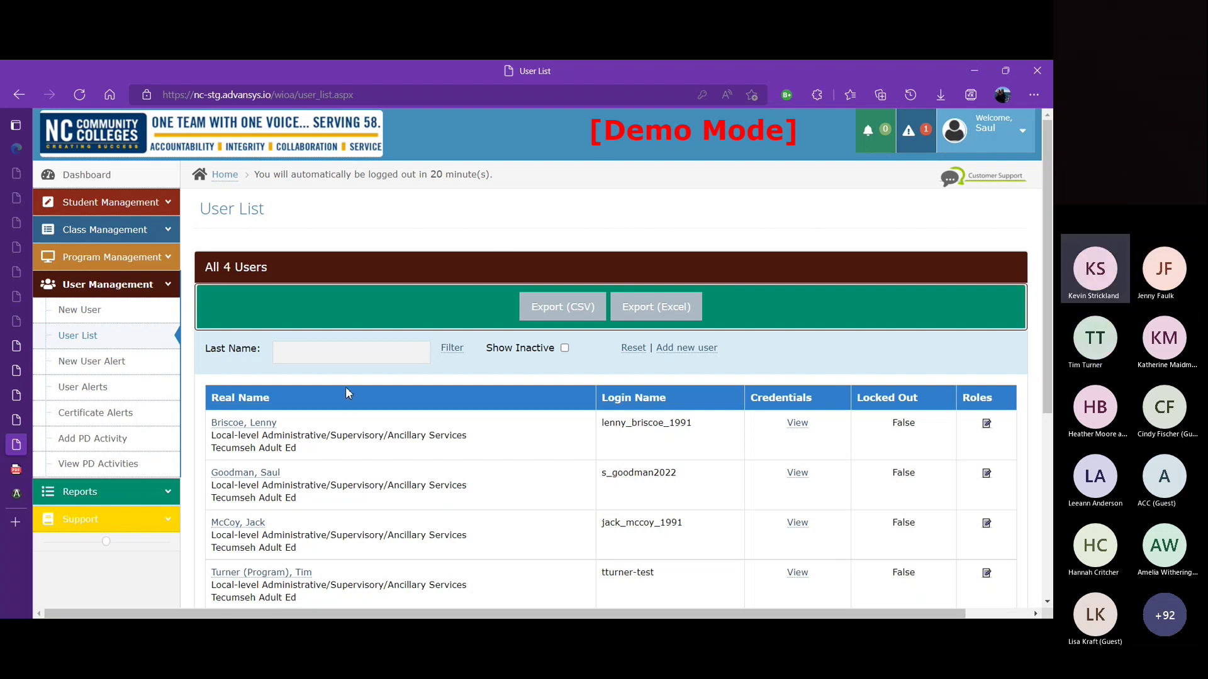
Step: Delete the first user's Program Administrator role at Tecumseh Adult Ed and confirm
{"action": "left_click", "coordinate": [986, 426]}
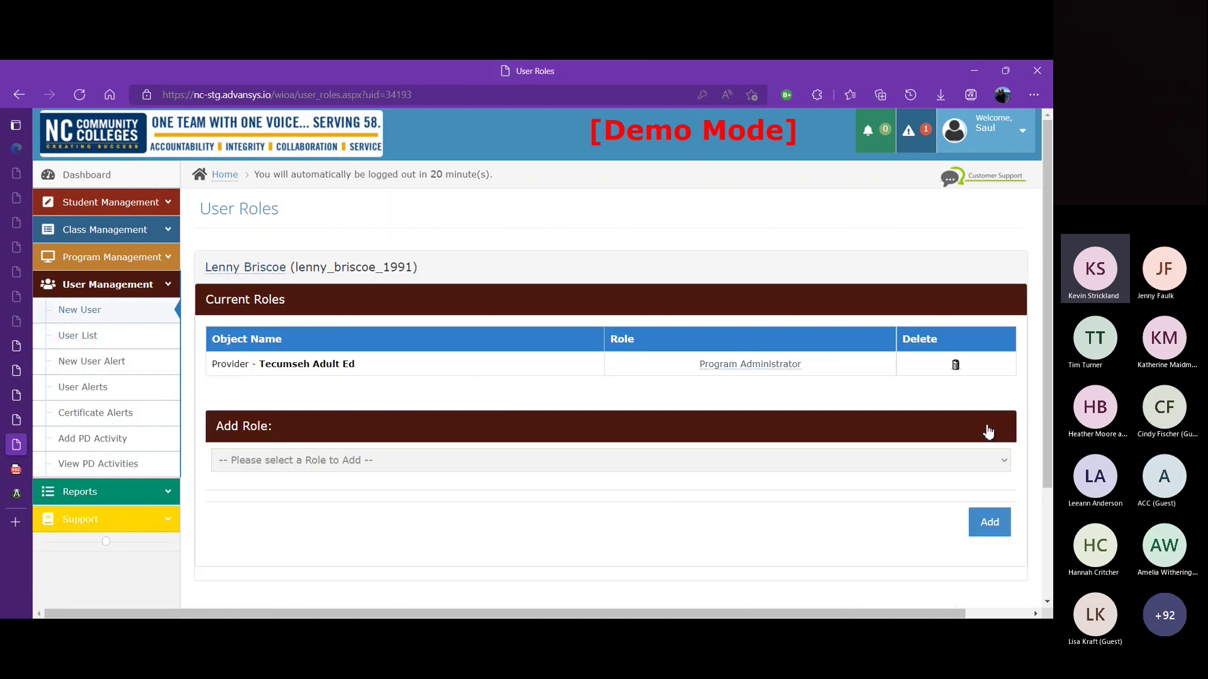
{"action": "left_click", "coordinate": [956, 366]}
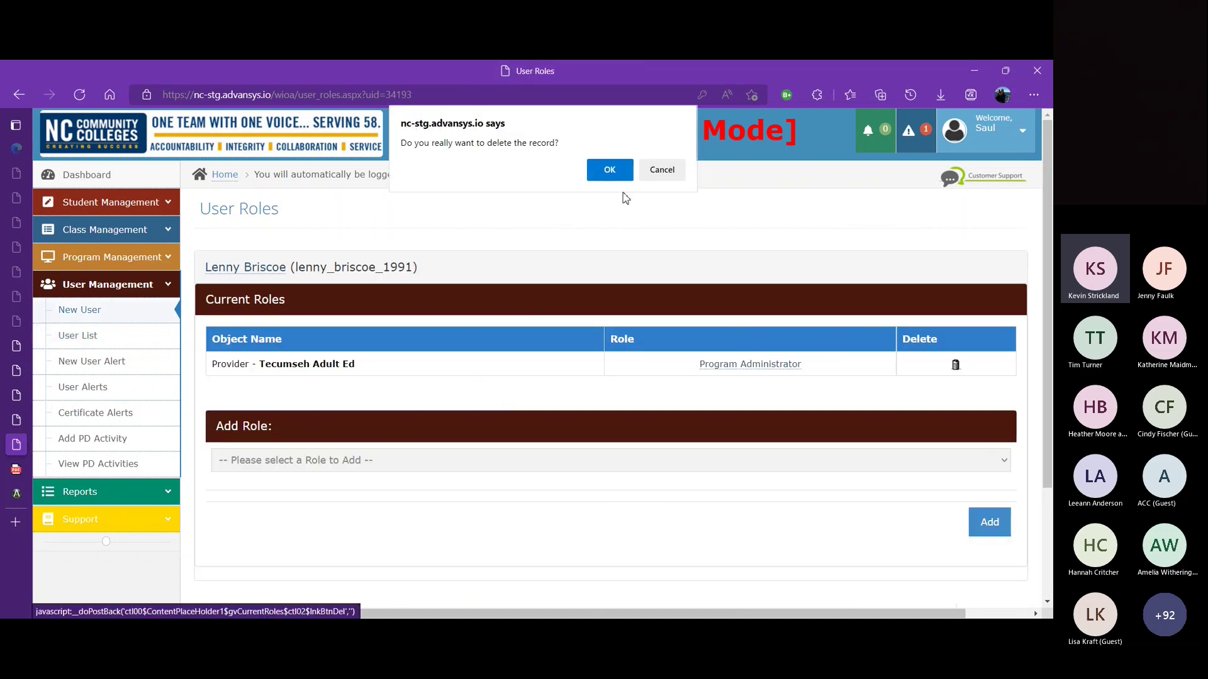
{"action": "left_click", "coordinate": [608, 171]}
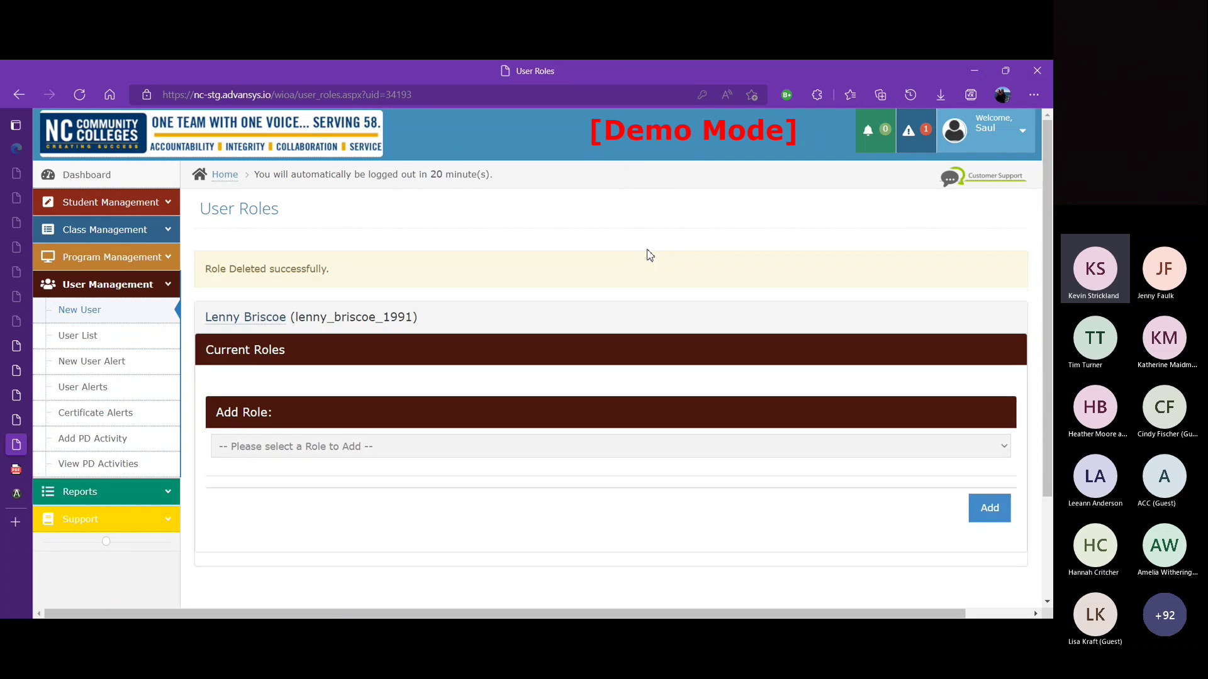
Step: Show all Tecumseh Adult Ed classes in the Class List and scroll down to Test Class 5
{"action": "left_click", "coordinate": [163, 230]}
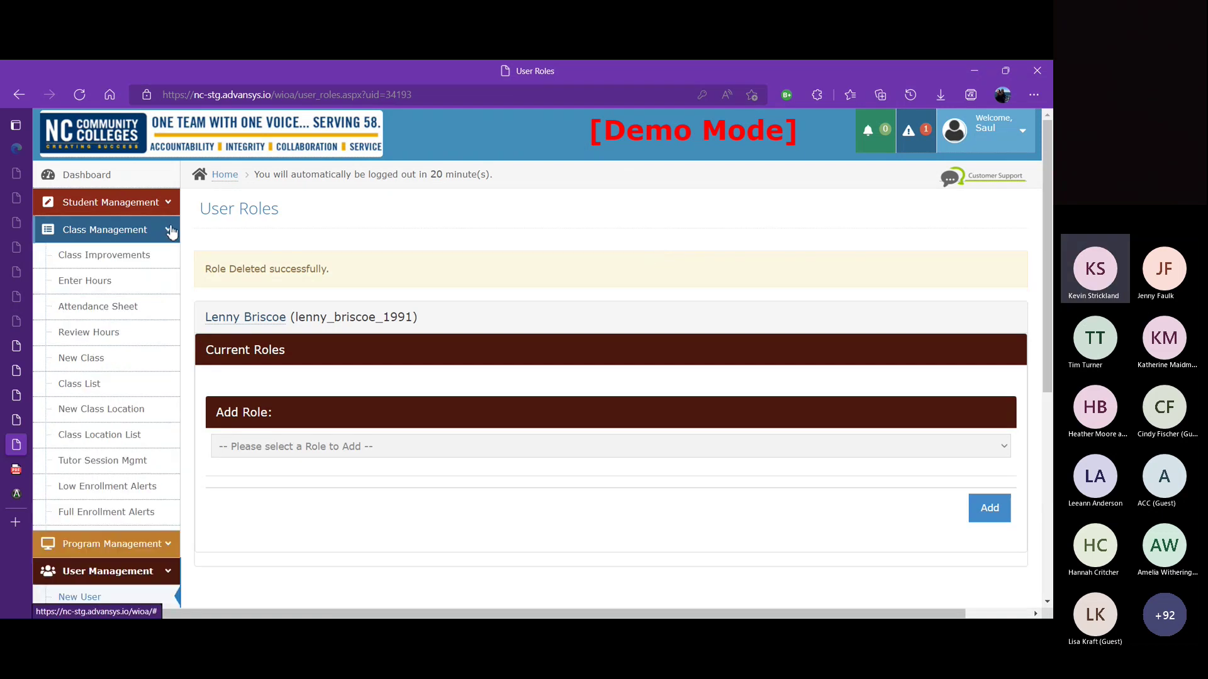
{"action": "left_click", "coordinate": [109, 363]}
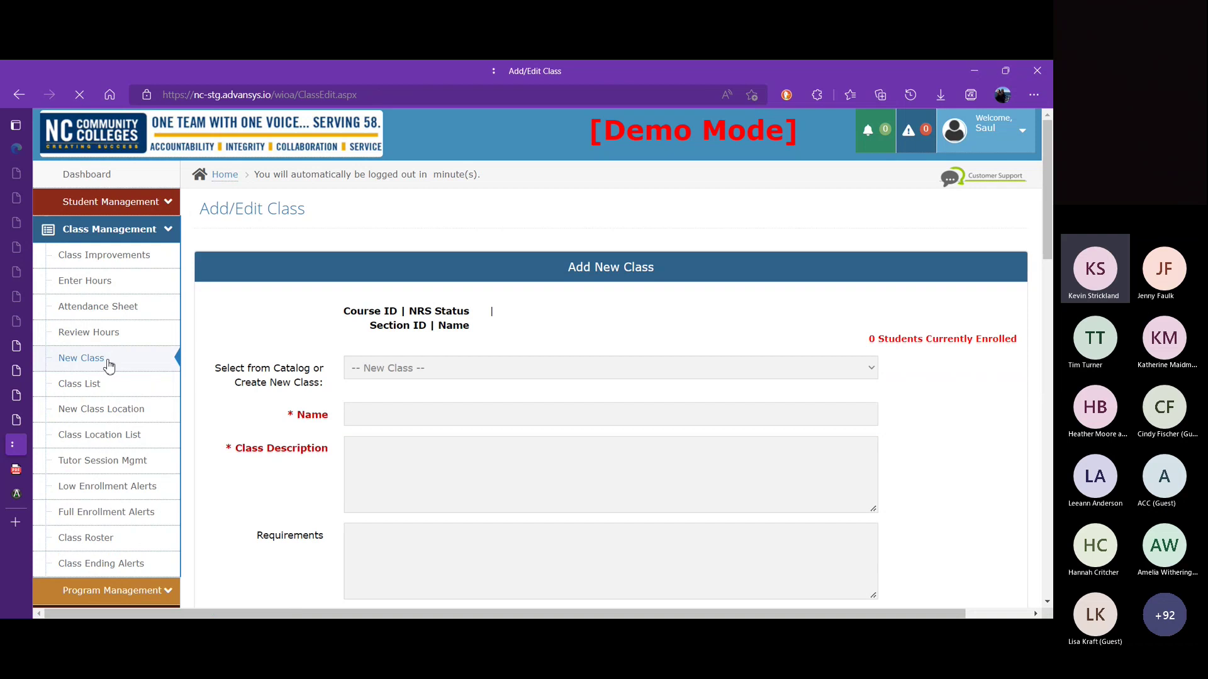
{"action": "left_click", "coordinate": [101, 387]}
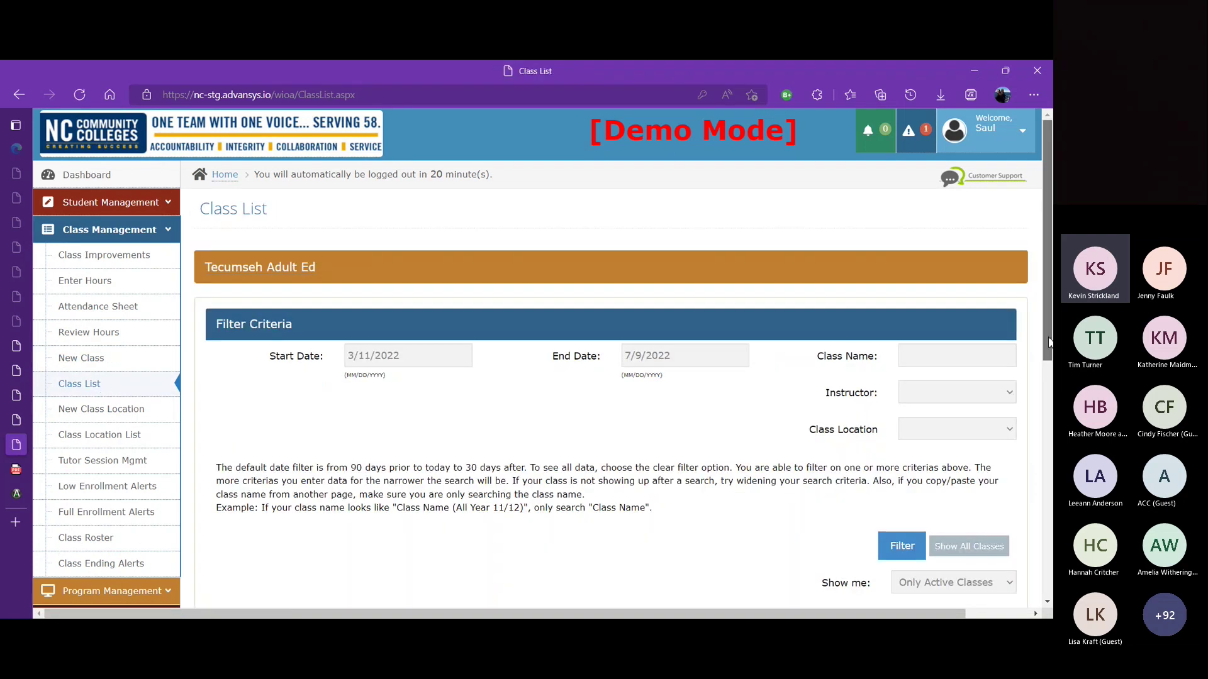
{"action": "scroll", "coordinate": [1050, 341], "scroll_direction": "down", "scroll_amount": 6}
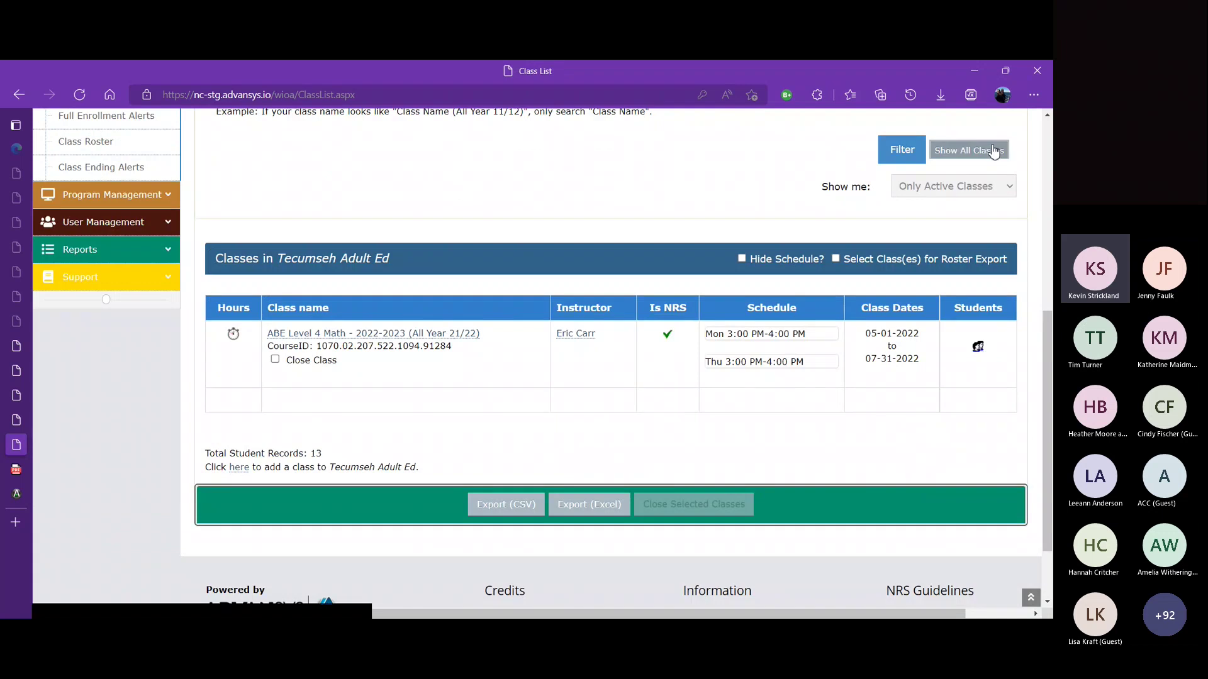
{"action": "left_click", "coordinate": [995, 149]}
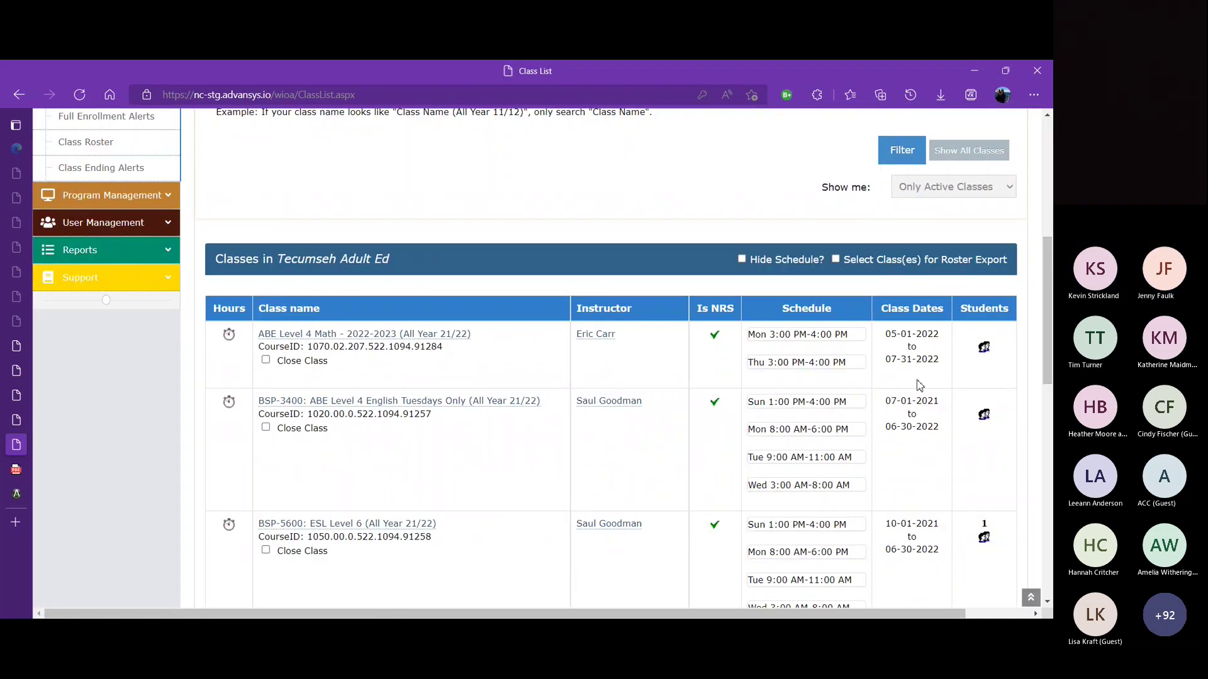
{"action": "left_click_drag", "start_coordinate": [1049, 350], "coordinate": [1026, 485]}
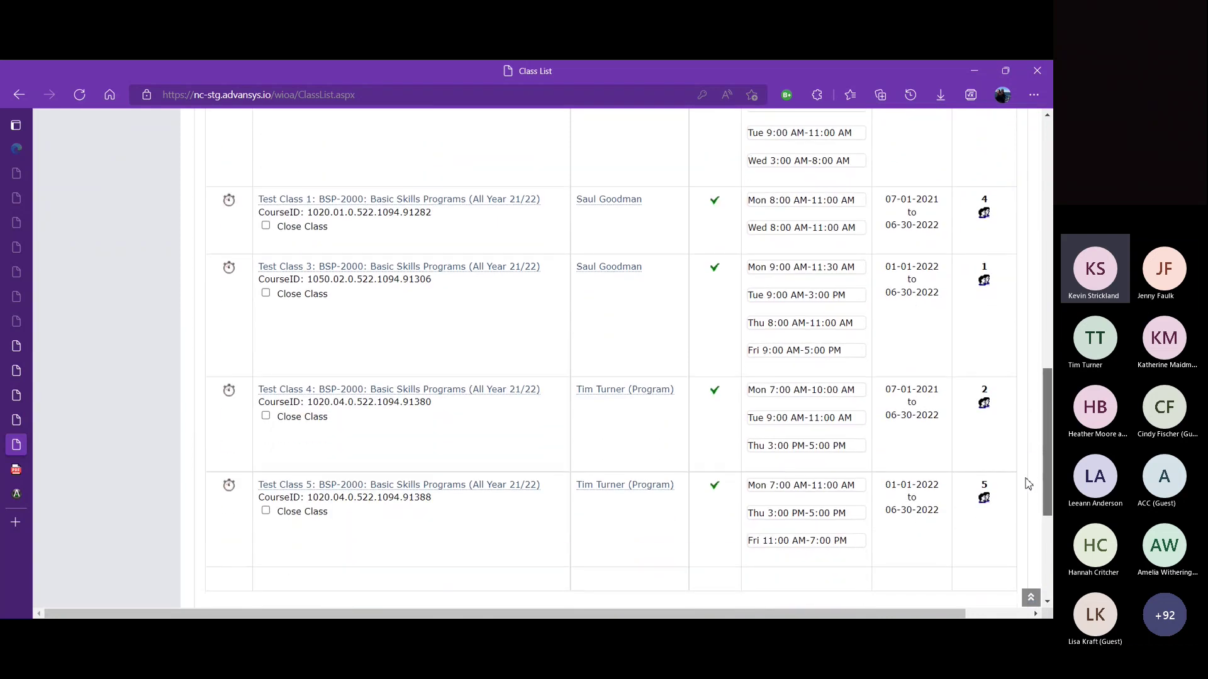
Step: In Test Class 5, choose a new primary teacher and give them the Teacher role
{"action": "left_click", "coordinate": [521, 480]}
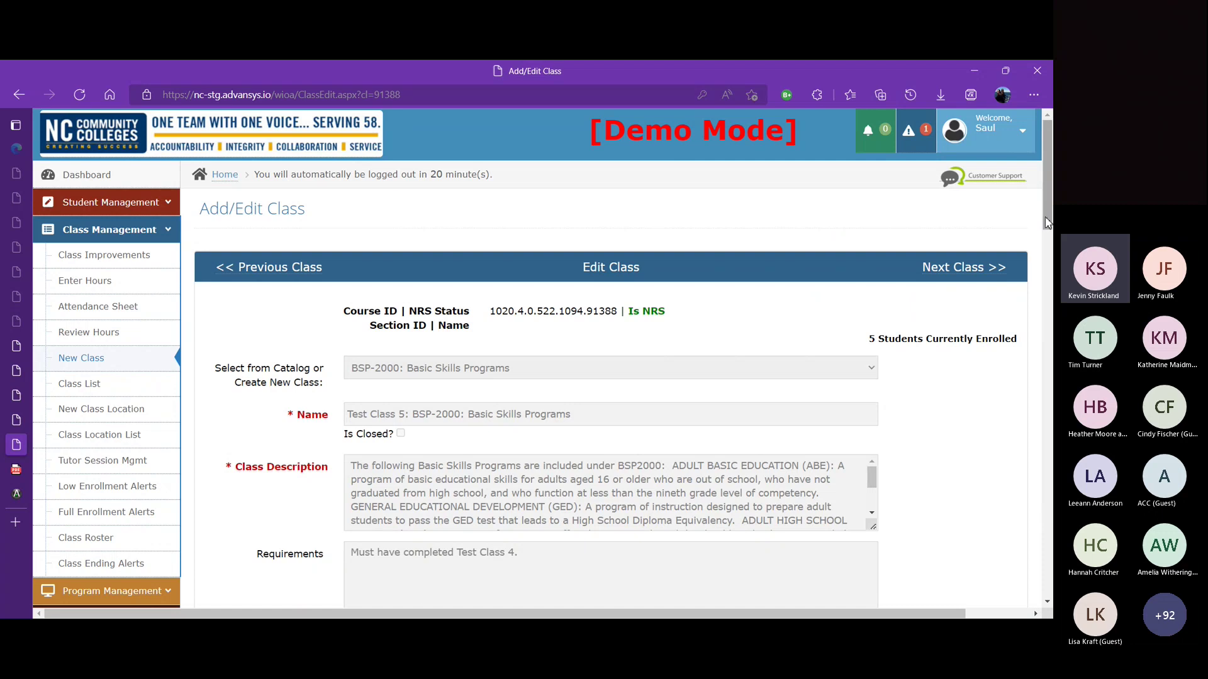
{"action": "left_click_drag", "start_coordinate": [1047, 222], "coordinate": [1052, 391]}
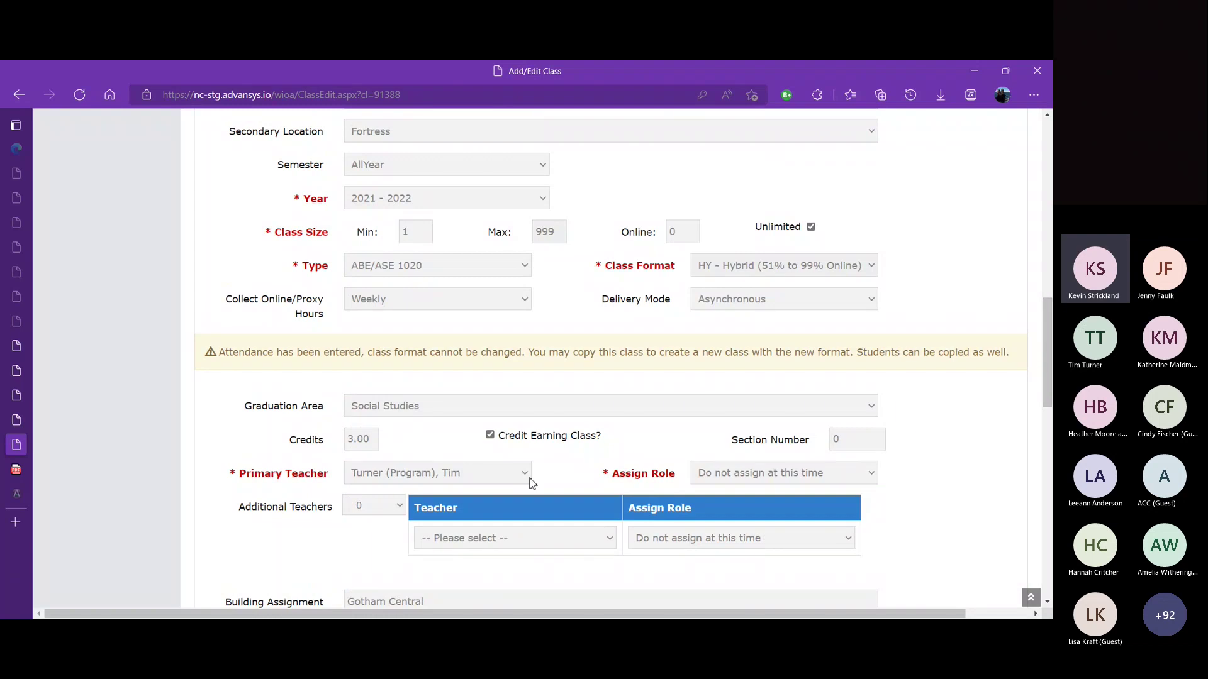
{"action": "left_click", "coordinate": [526, 476]}
{"action": "left_click", "coordinate": [428, 511]}
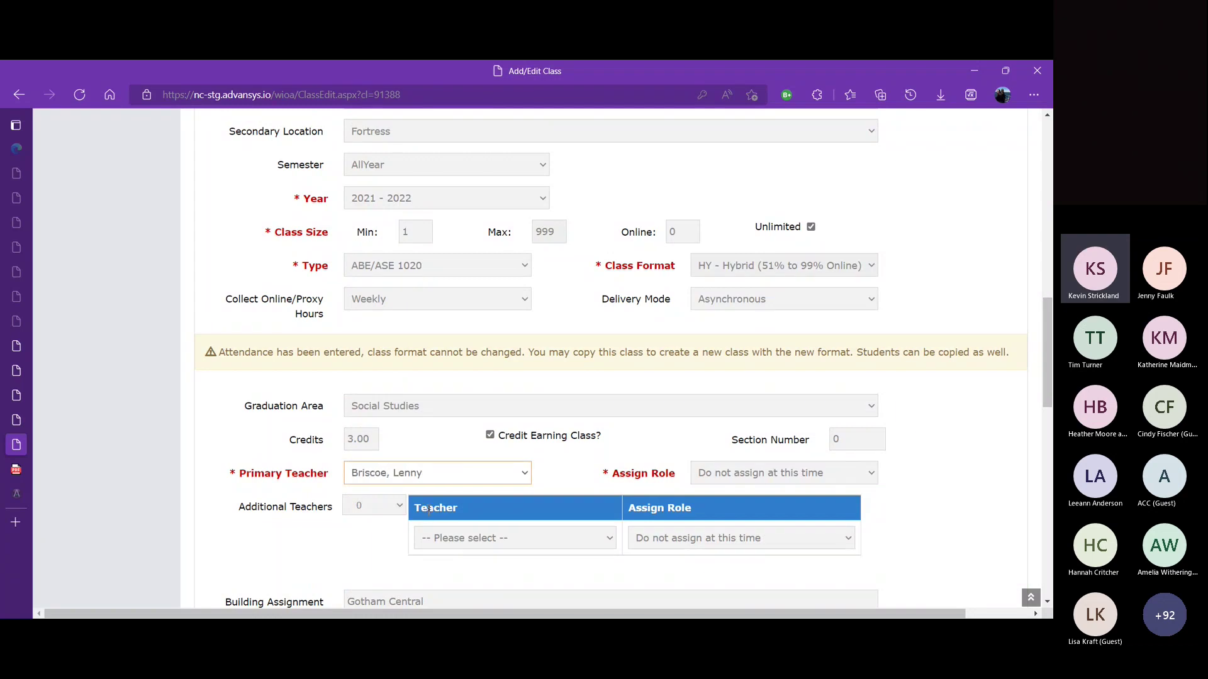
{"action": "left_click", "coordinate": [859, 484]}
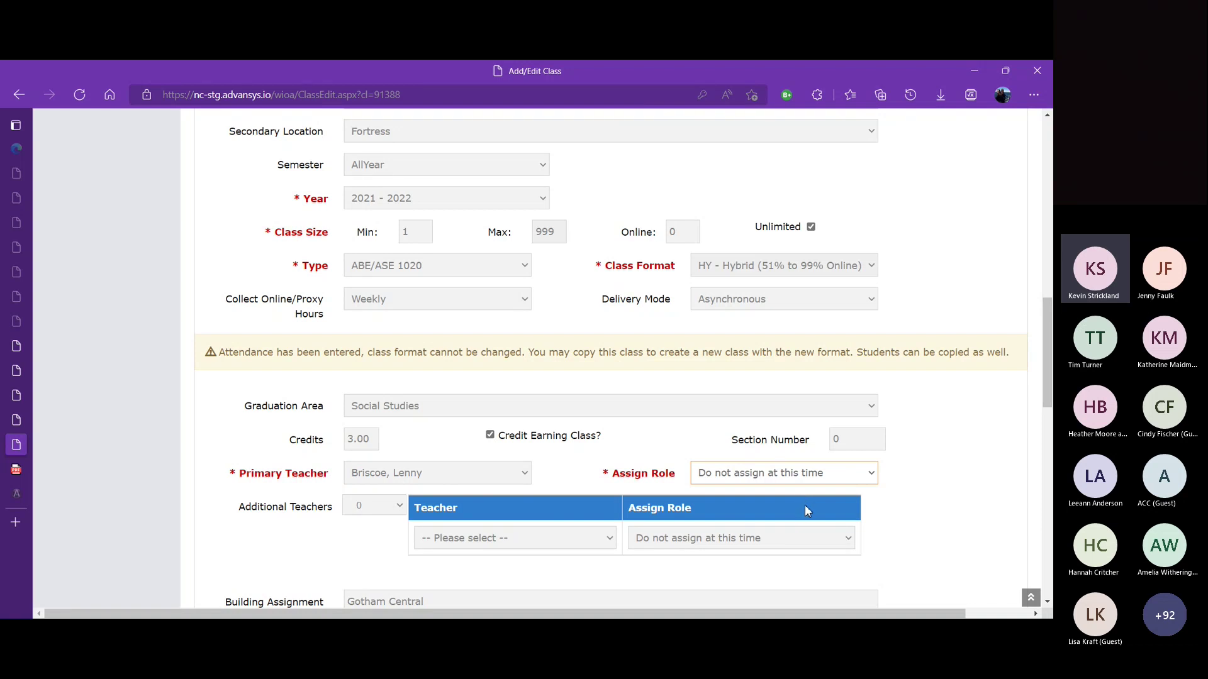
{"action": "left_click", "coordinate": [806, 504]}
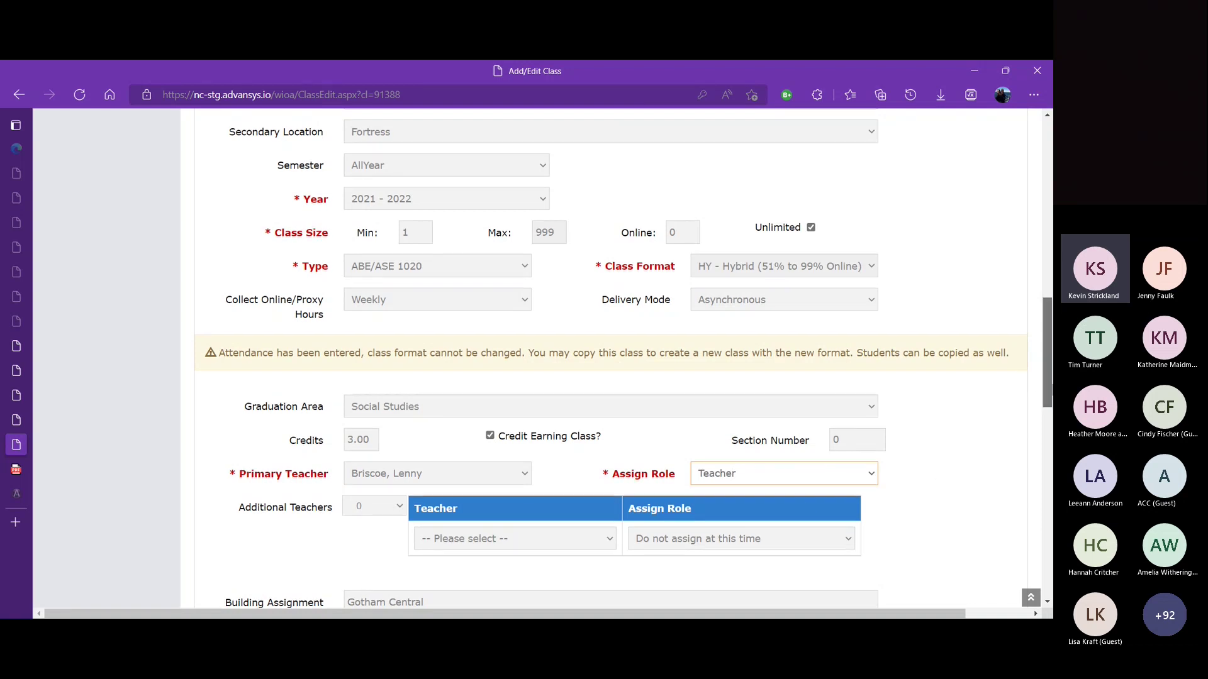
Step: Save the Test Class 5 changes
{"action": "scroll", "coordinate": [1042, 458], "scroll_direction": "down", "scroll_amount": 1}
{"action": "scroll", "coordinate": [1042, 457], "scroll_direction": "down", "scroll_amount": 10}
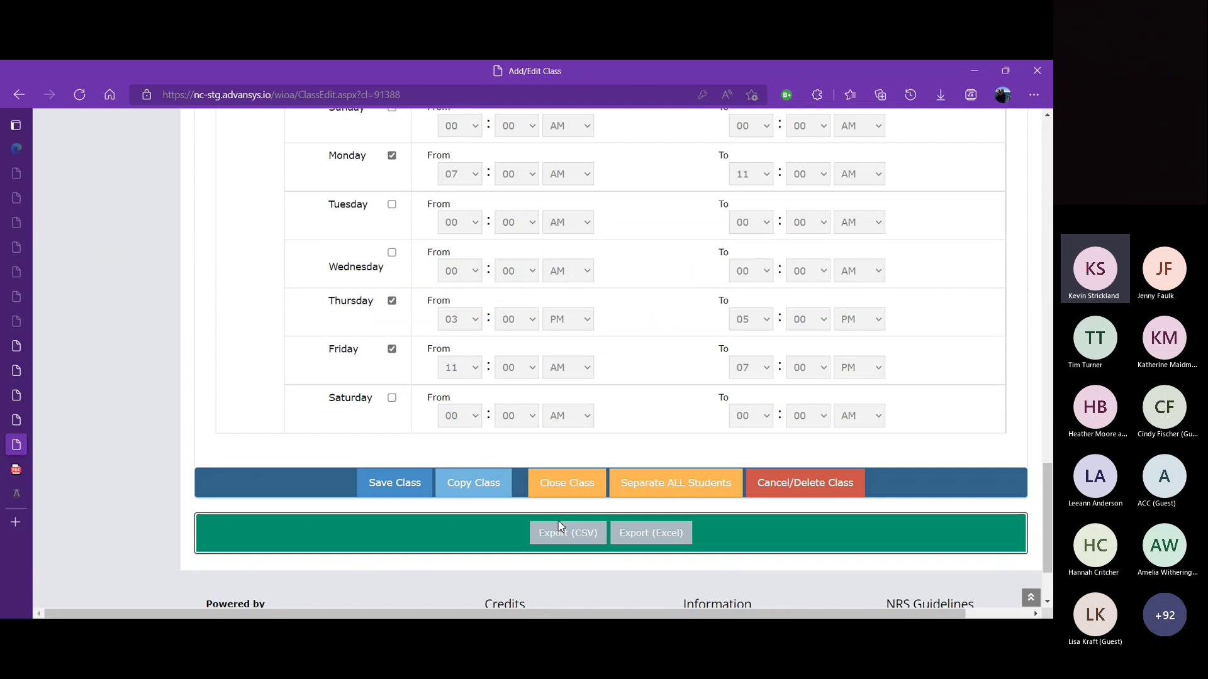
{"action": "left_click", "coordinate": [410, 483]}
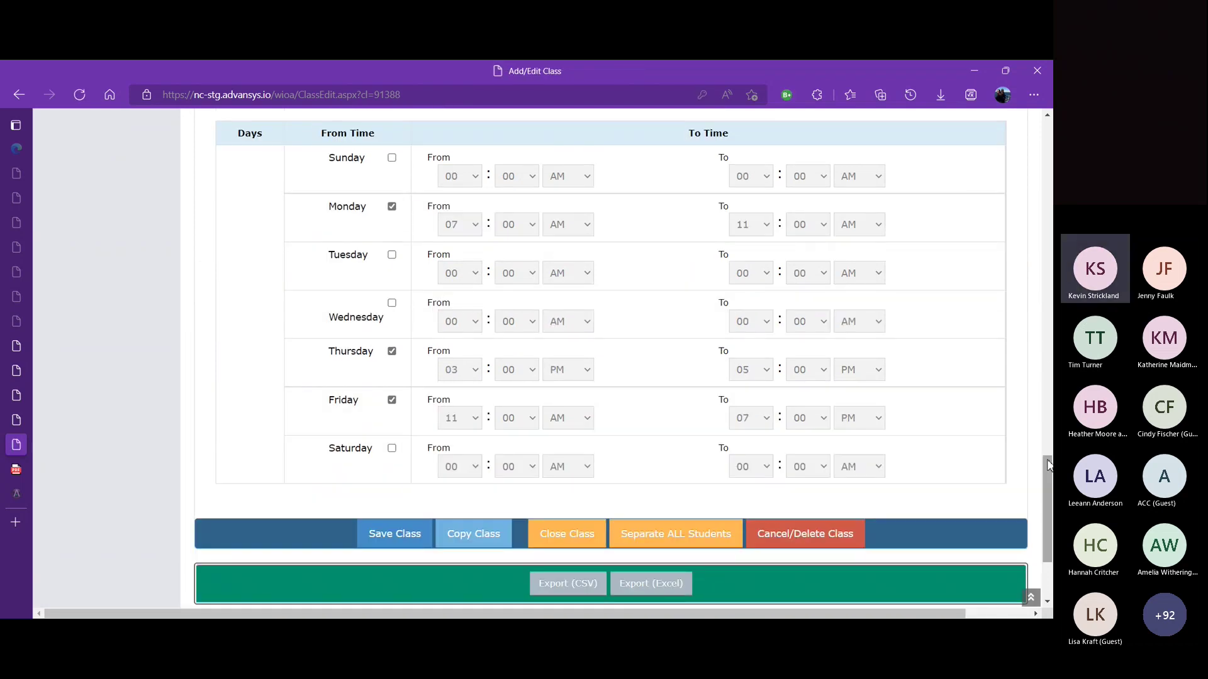
{"action": "scroll", "coordinate": [985, 208], "scroll_direction": "up", "scroll_amount": 15}
{"action": "scroll", "coordinate": [980, 170], "scroll_direction": "up", "scroll_amount": 1}
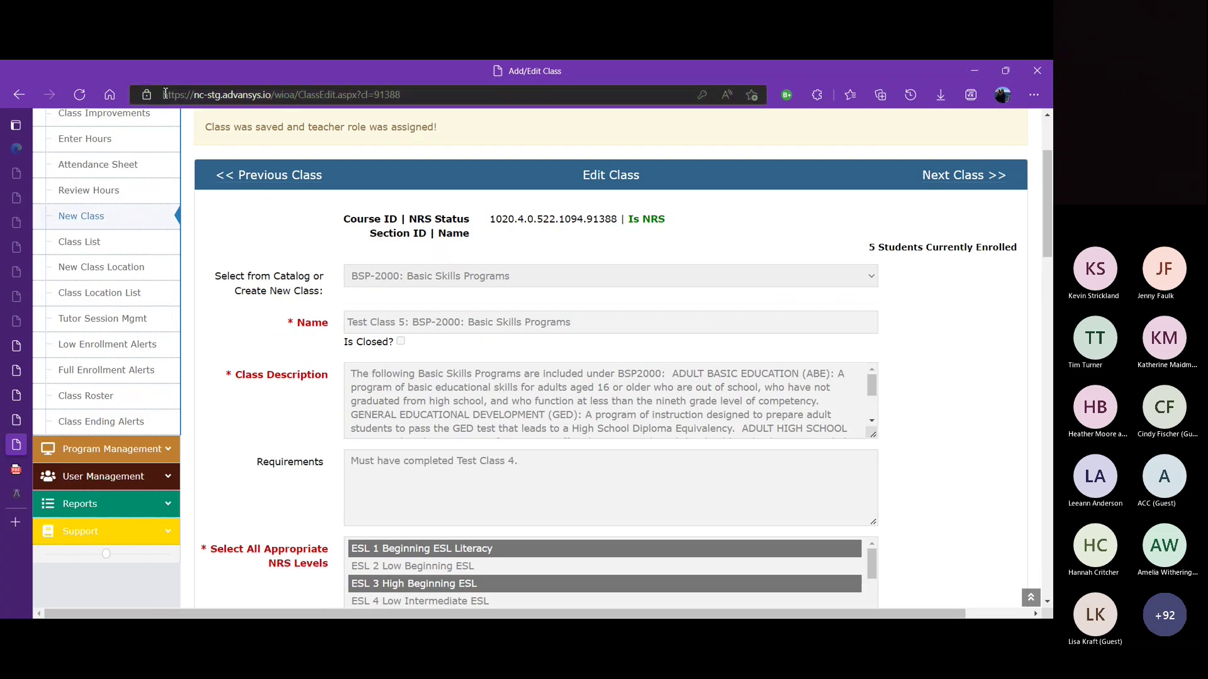
{"action": "left_click", "coordinate": [167, 476]}
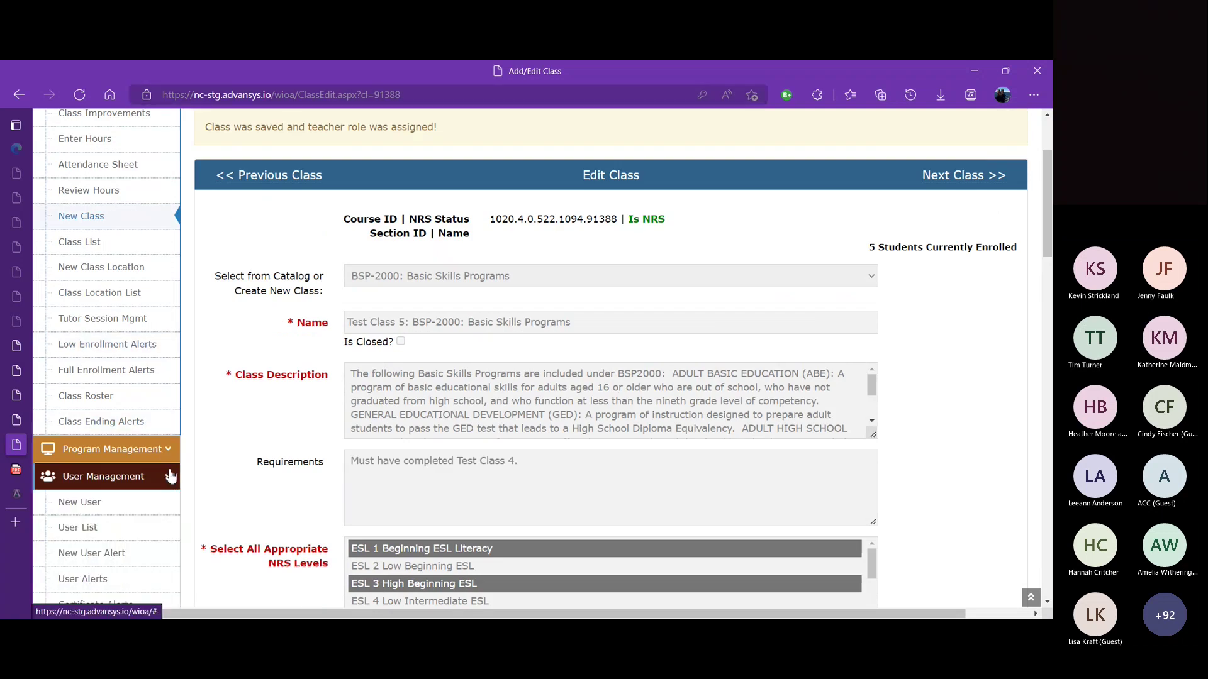
Step: Open the first user's roles from the User List, showing Teacher for Test Class 5
{"action": "left_click", "coordinate": [137, 536]}
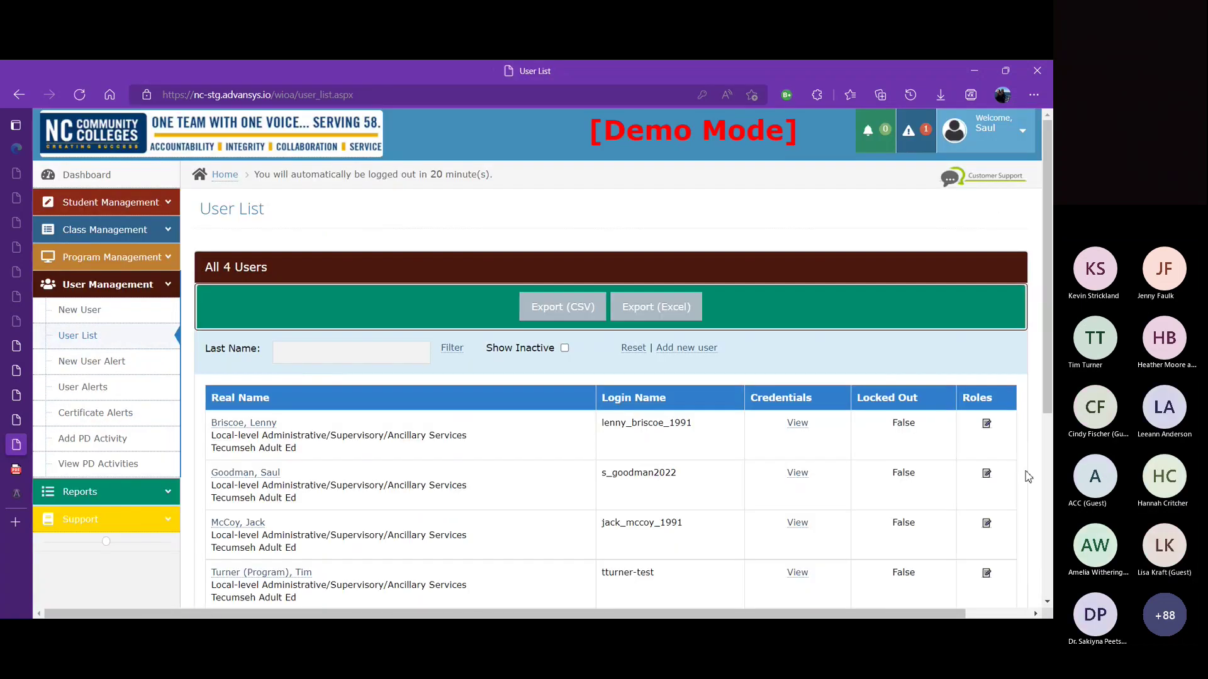
{"action": "left_click", "coordinate": [984, 428]}
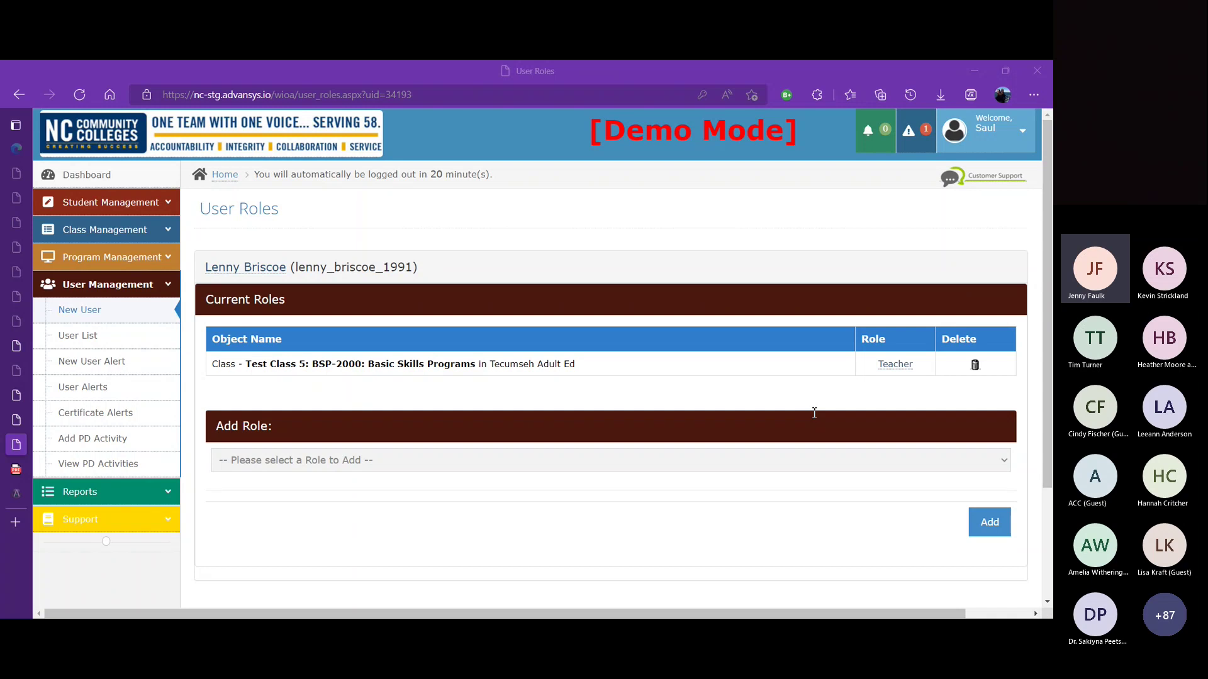
{"action": "left_click", "coordinate": [939, 407]}
Step: Run the Active User and Roles supplemental report for Tecumseh Adult Ed
{"action": "left_click", "coordinate": [177, 288]}
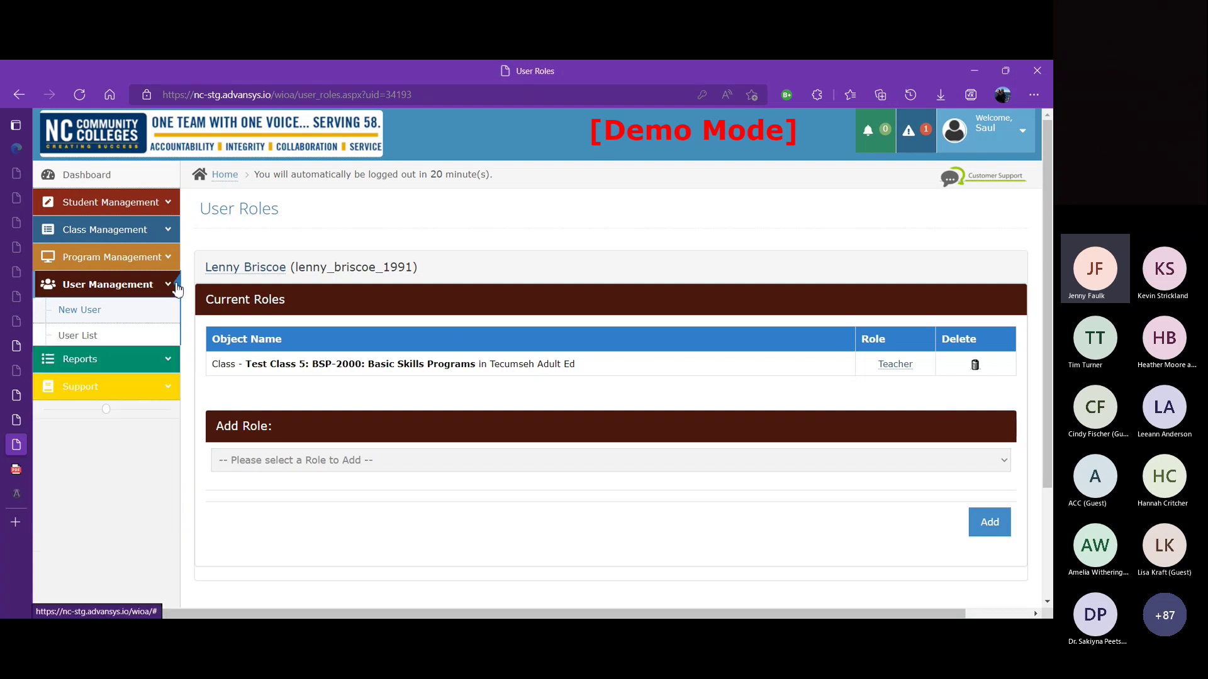
{"action": "left_click", "coordinate": [170, 312]}
{"action": "left_click", "coordinate": [111, 340]}
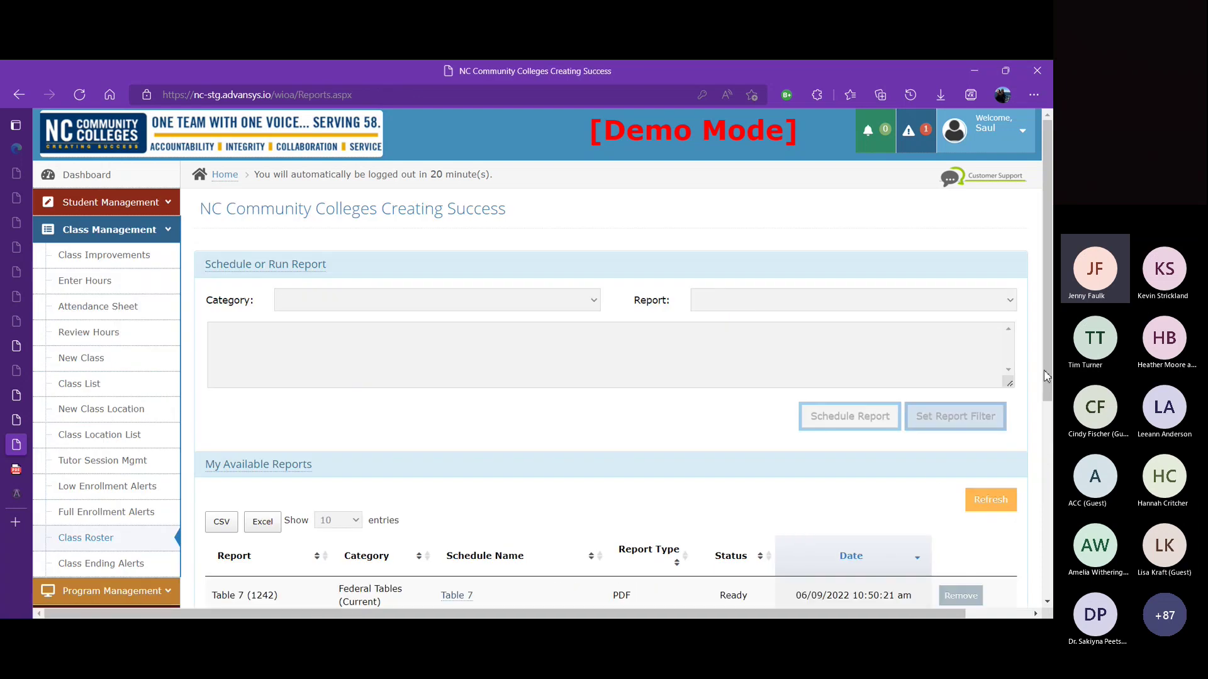
{"action": "scroll", "coordinate": [1049, 520], "scroll_direction": "down", "scroll_amount": 3}
{"action": "scroll", "coordinate": [1049, 520], "scroll_direction": "down", "scroll_amount": 1}
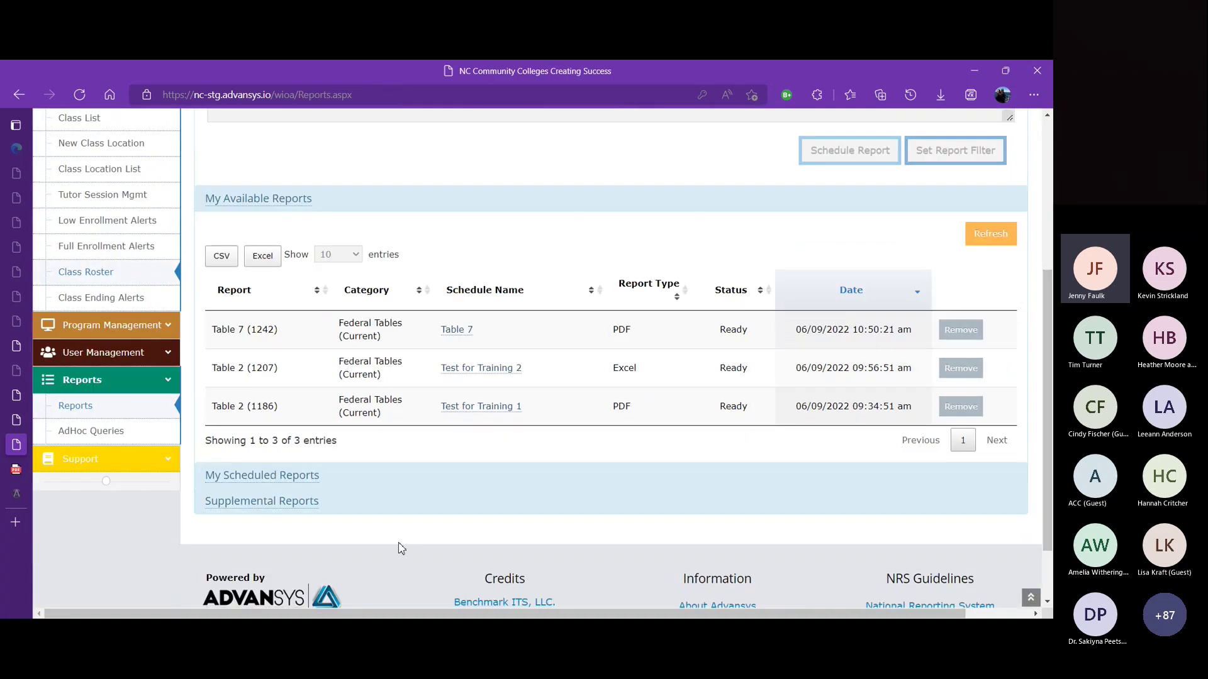
{"action": "left_click", "coordinate": [307, 497]}
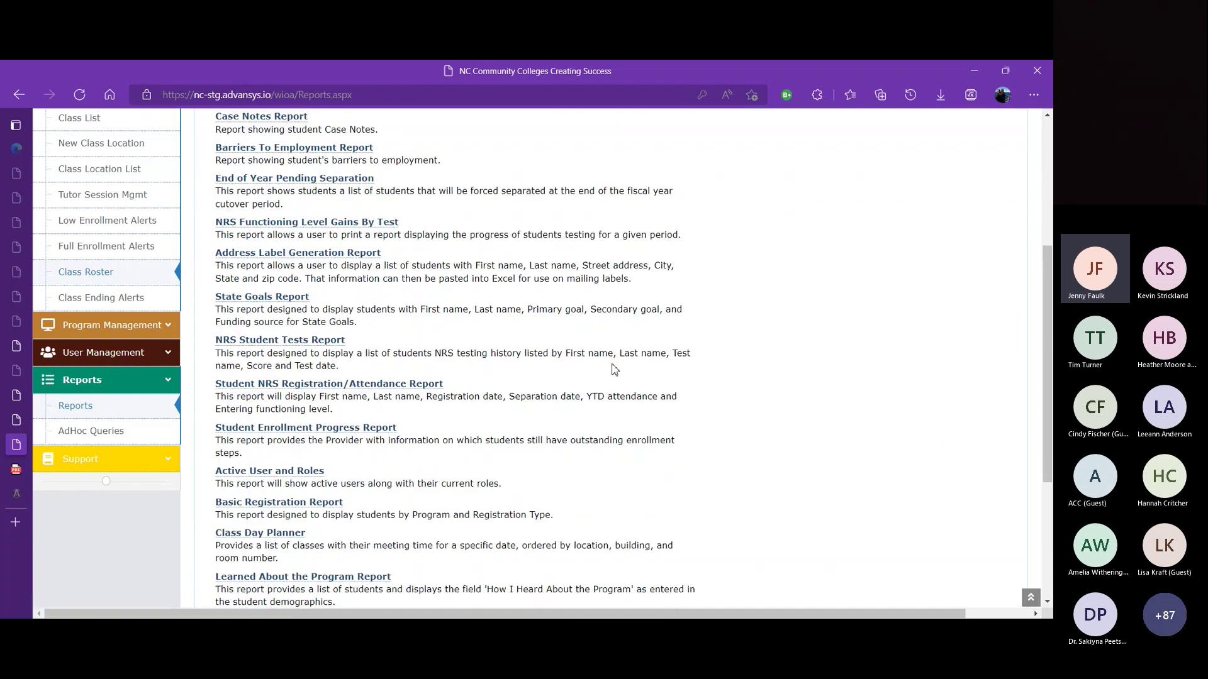
{"action": "left_click", "coordinate": [262, 476]}
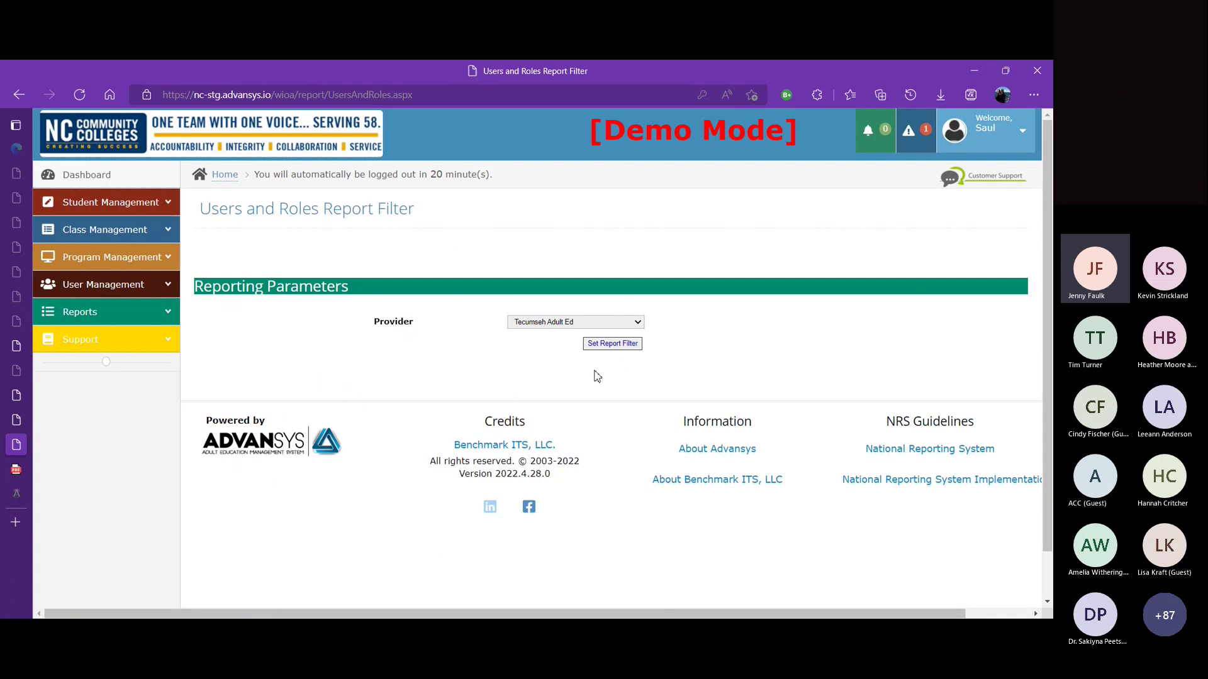
{"action": "left_click", "coordinate": [612, 343]}
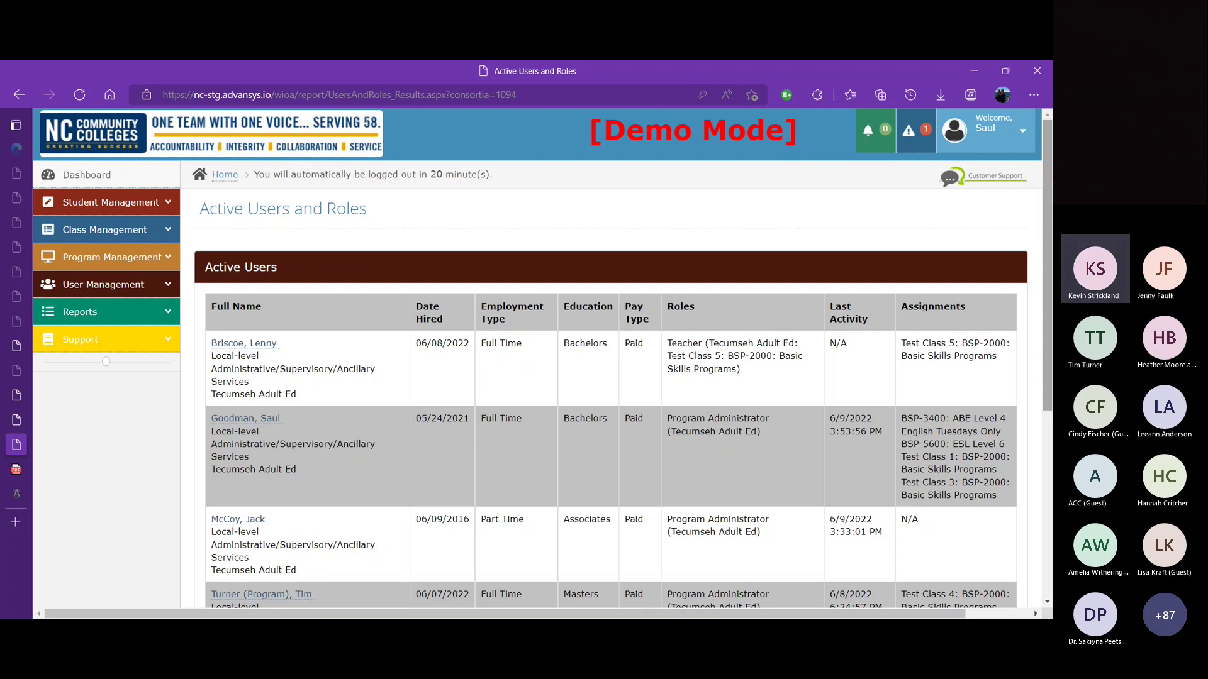
Step: Return from the report results to the main Reports page
{"action": "left_click", "coordinate": [169, 318]}
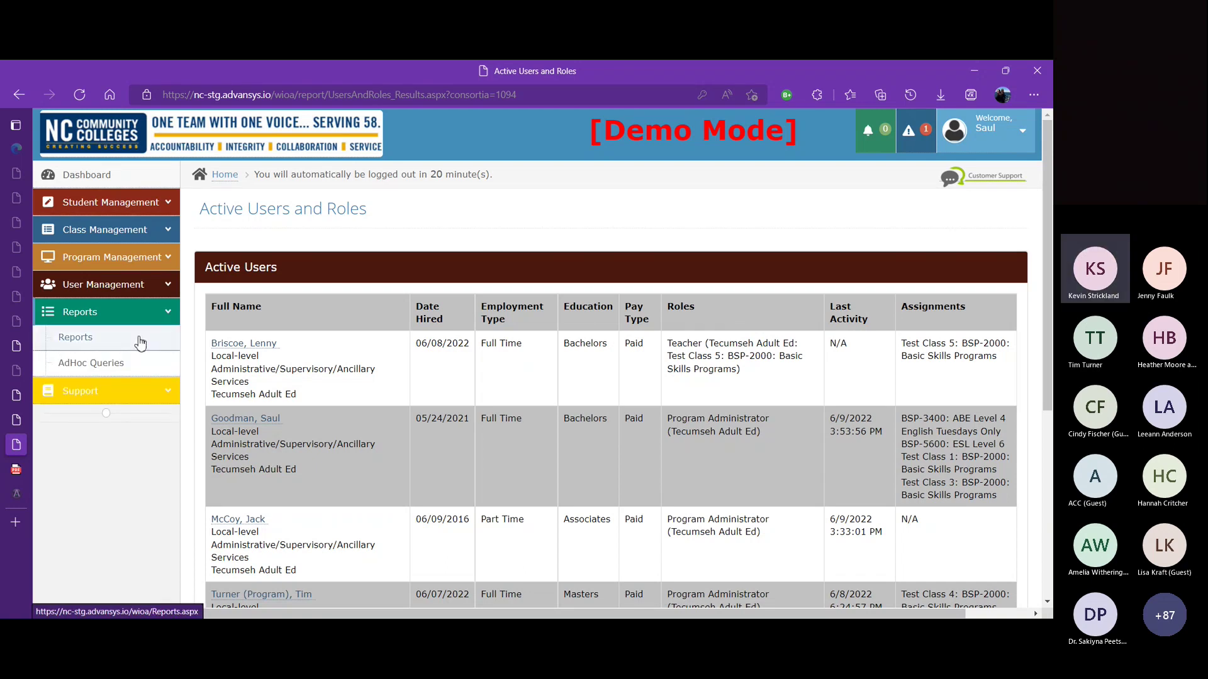
{"action": "left_click", "coordinate": [141, 340]}
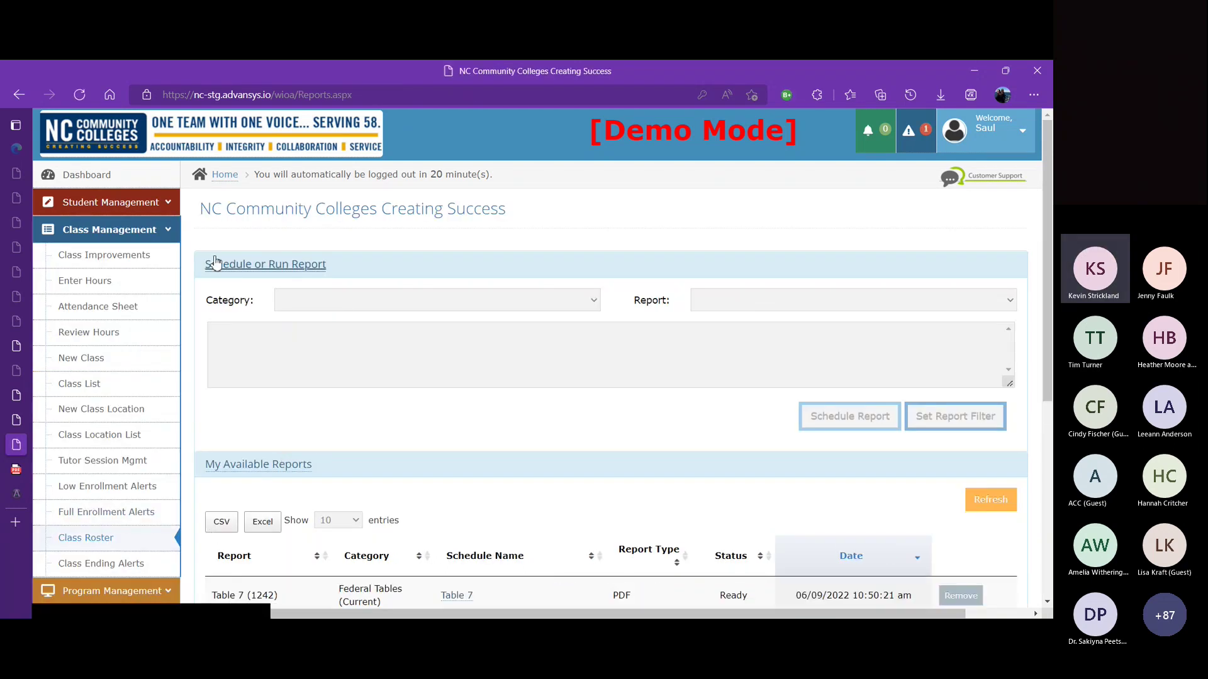
{"action": "left_click", "coordinate": [171, 234]}
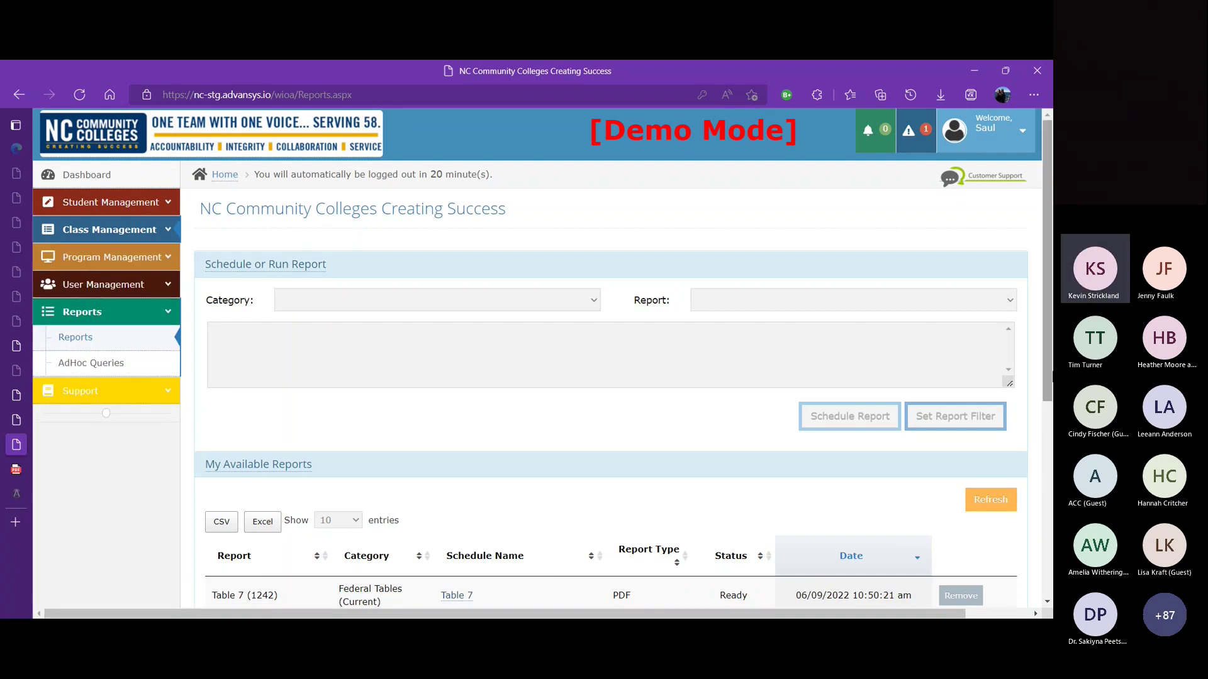
{"action": "scroll", "coordinate": [1051, 478], "scroll_direction": "down", "scroll_amount": 4}
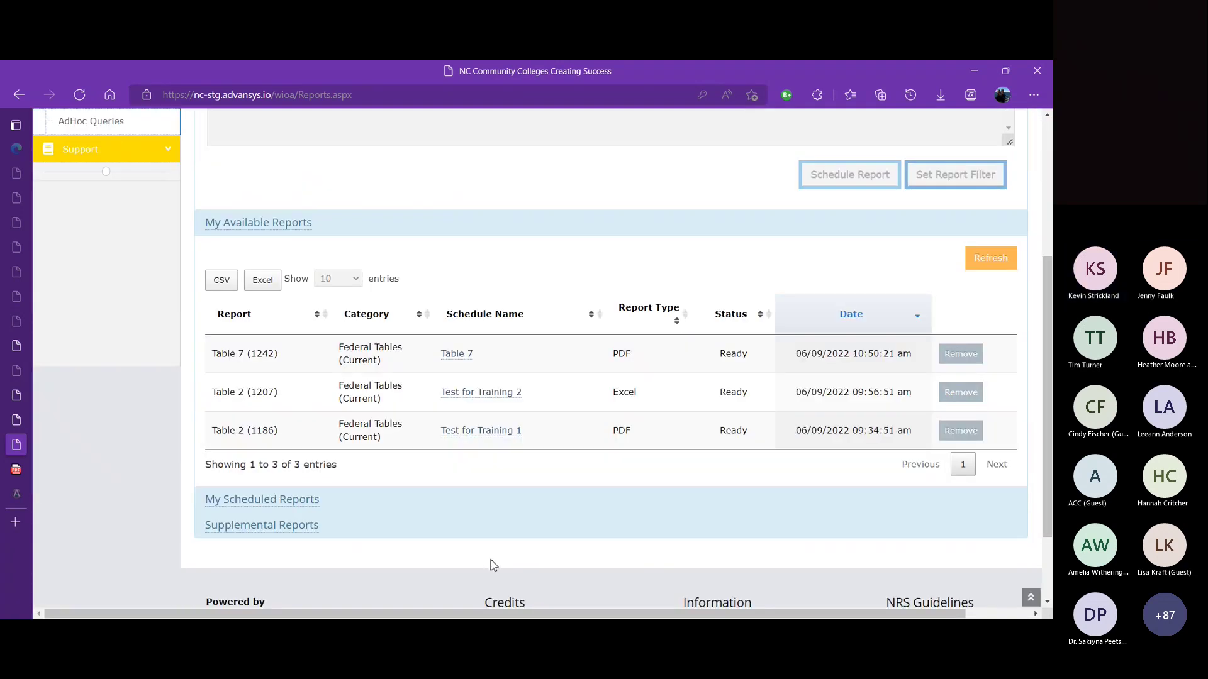
{"action": "left_click", "coordinate": [319, 529]}
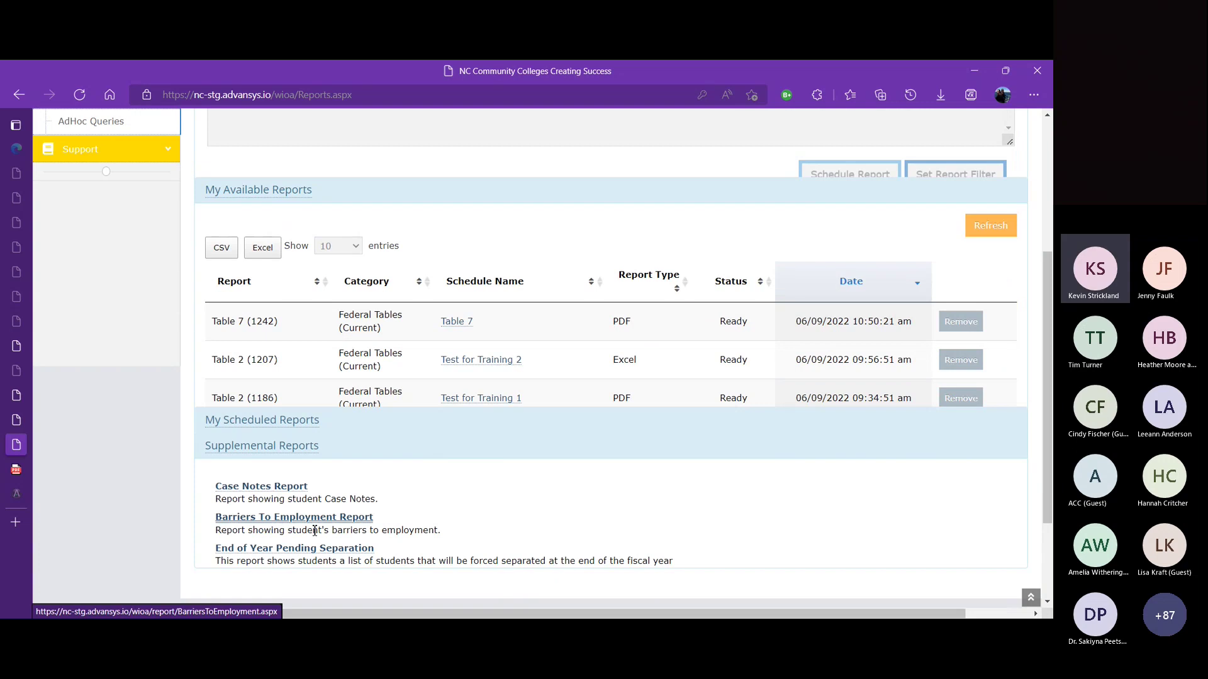
{"action": "scroll", "coordinate": [617, 339], "scroll_direction": "down", "scroll_amount": 6}
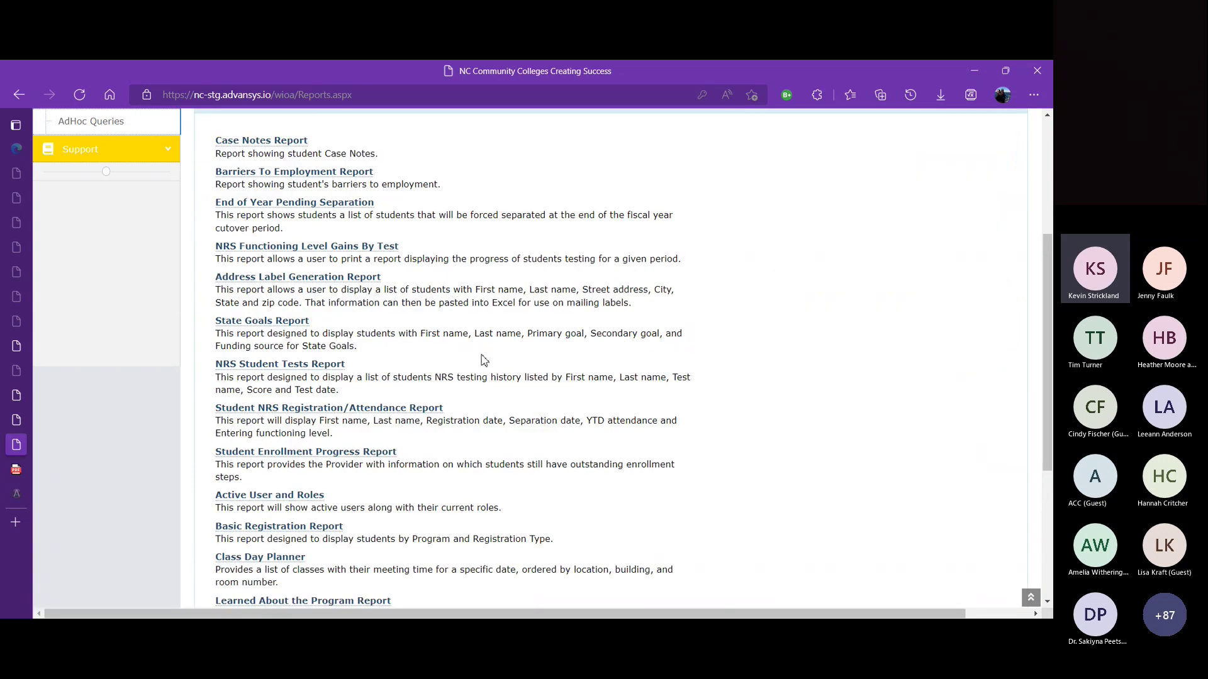
{"action": "left_click", "coordinate": [293, 500]}
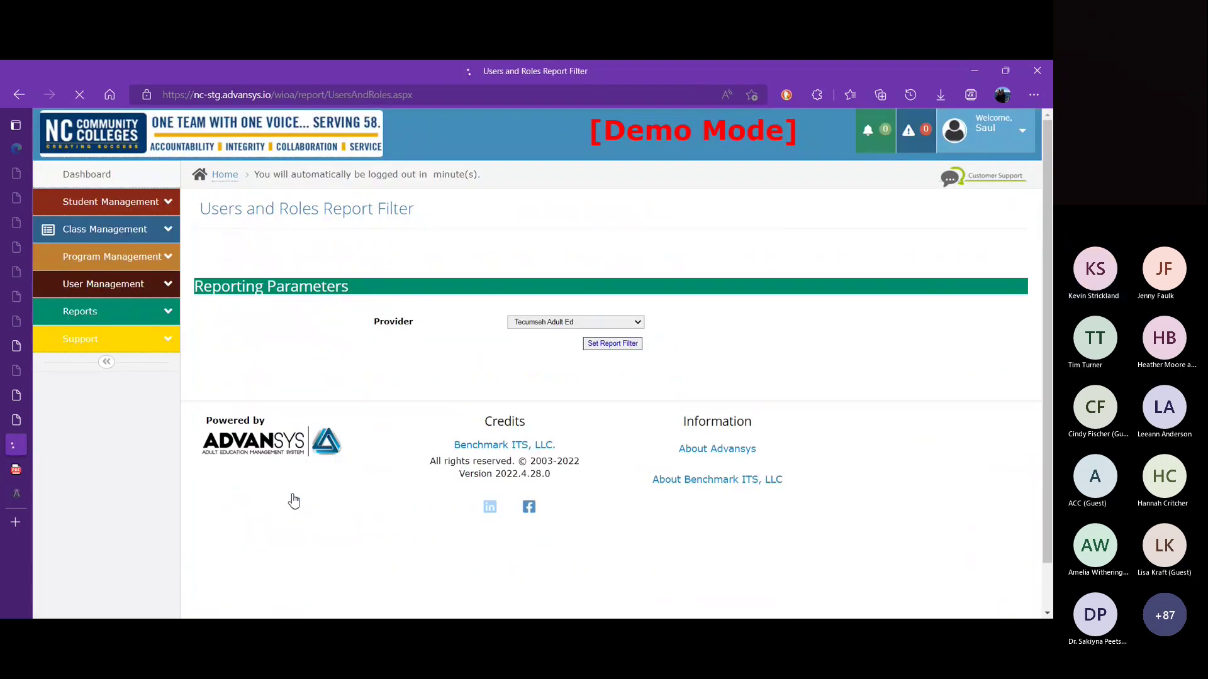
{"action": "left_click", "coordinate": [622, 350]}
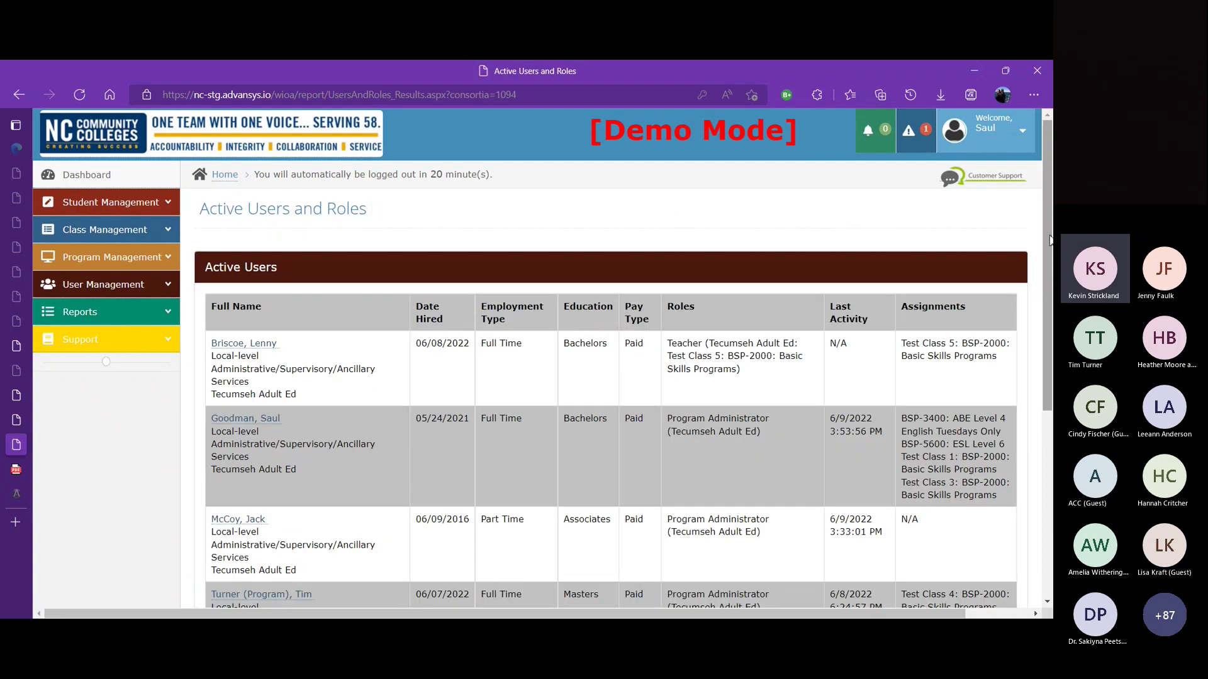
{"action": "left_click_drag", "start_coordinate": [1049, 235], "coordinate": [1052, 280]}
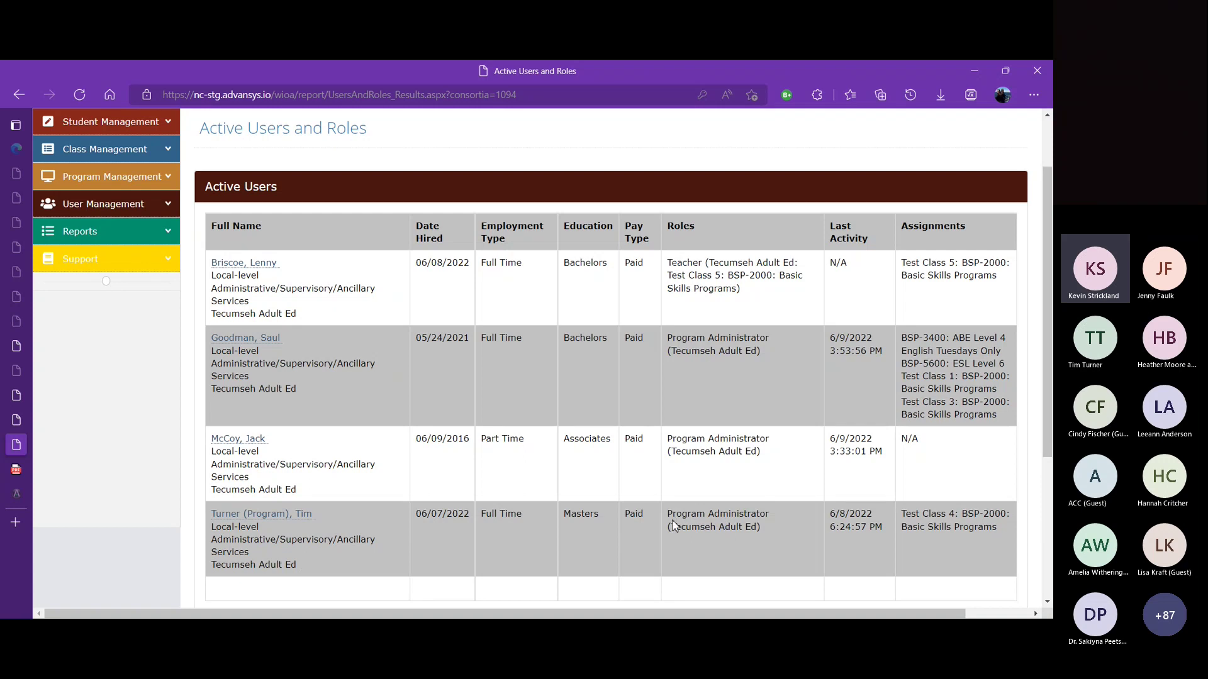
{"action": "left_click_drag", "start_coordinate": [673, 520], "coordinate": [814, 526]}
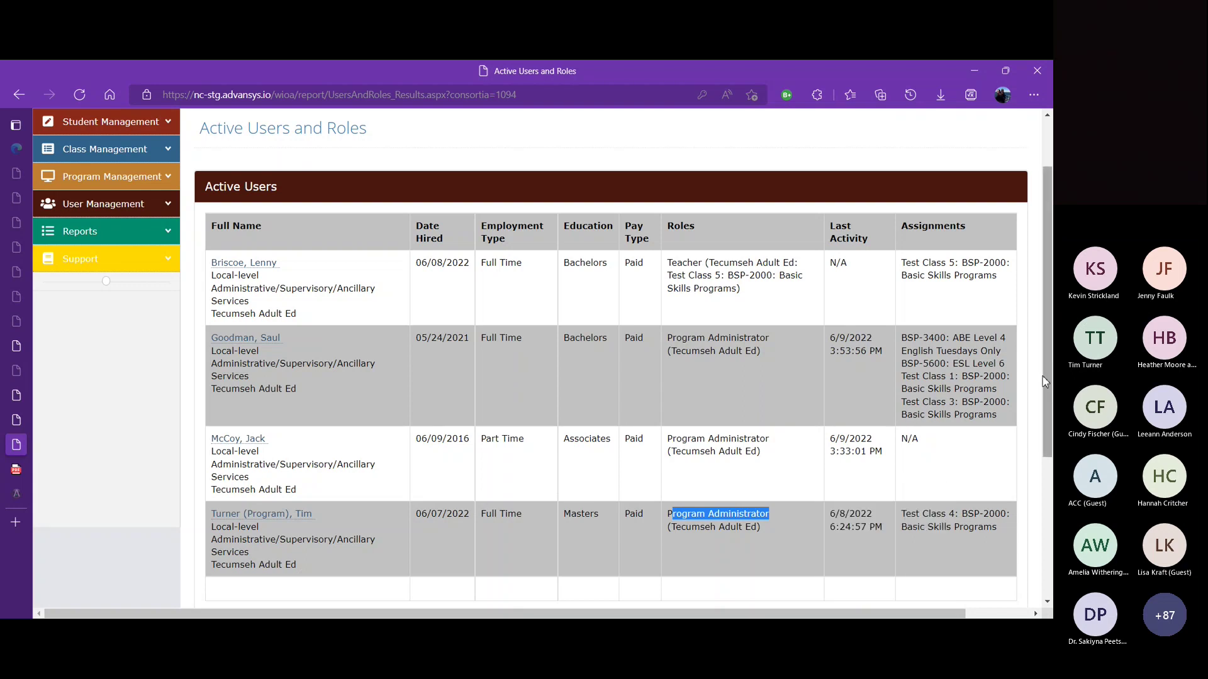
{"action": "left_click_drag", "start_coordinate": [1046, 385], "coordinate": [1022, 321]}
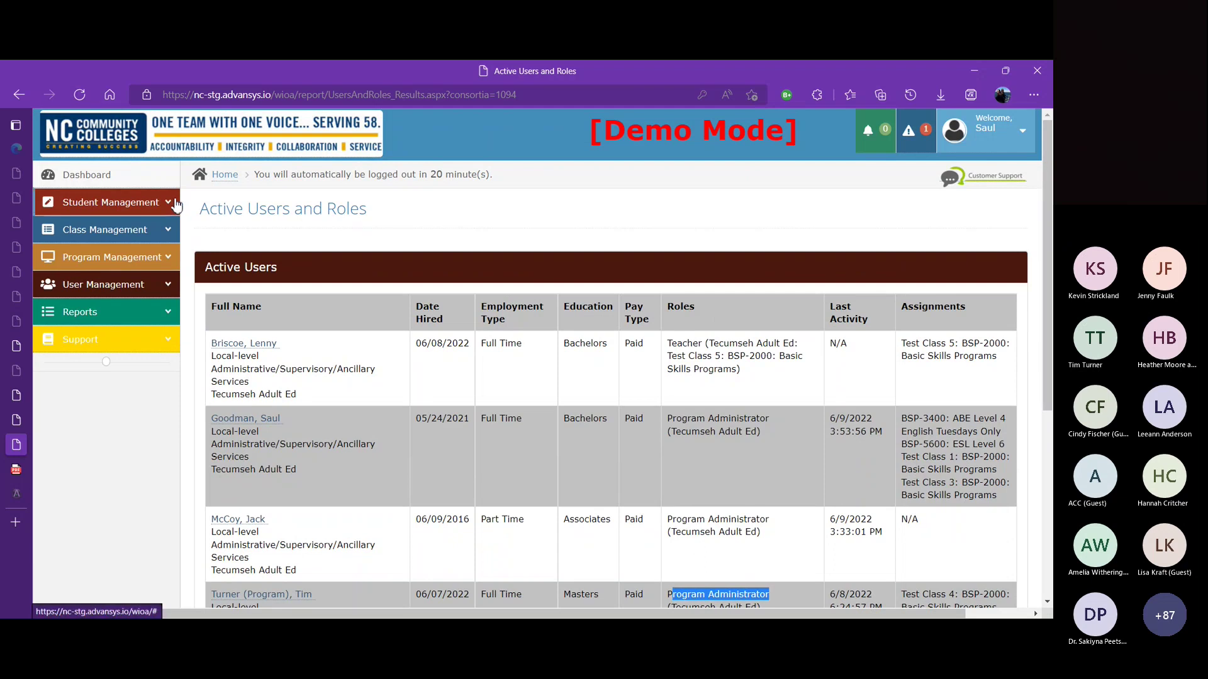
Step: Open the first user's User Roles page, which shows their Teacher role for Test Class 5
{"action": "left_click", "coordinate": [154, 285]}
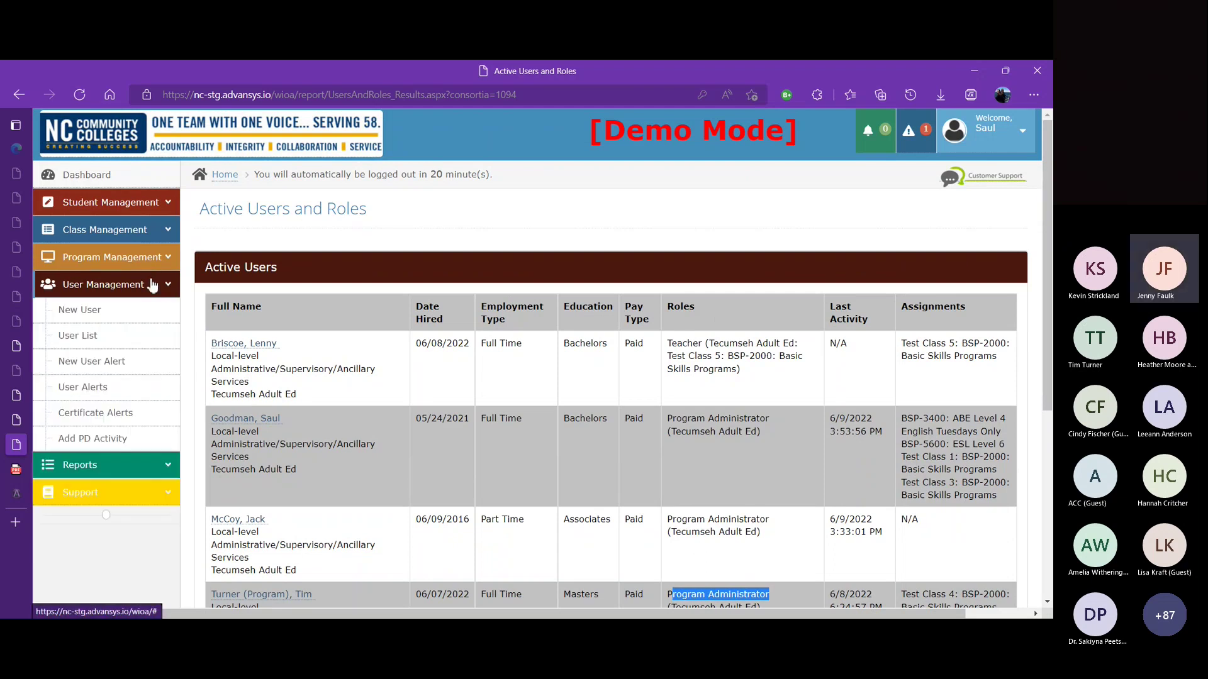
{"action": "left_click", "coordinate": [111, 336]}
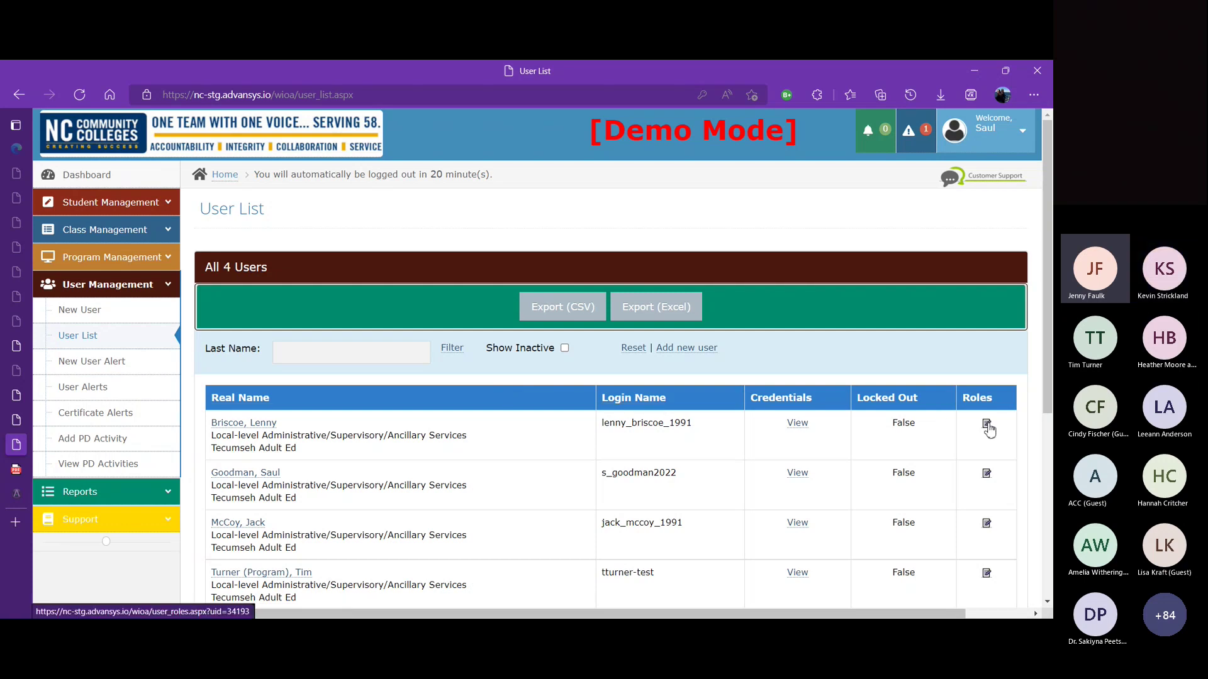
{"action": "left_click", "coordinate": [987, 422]}
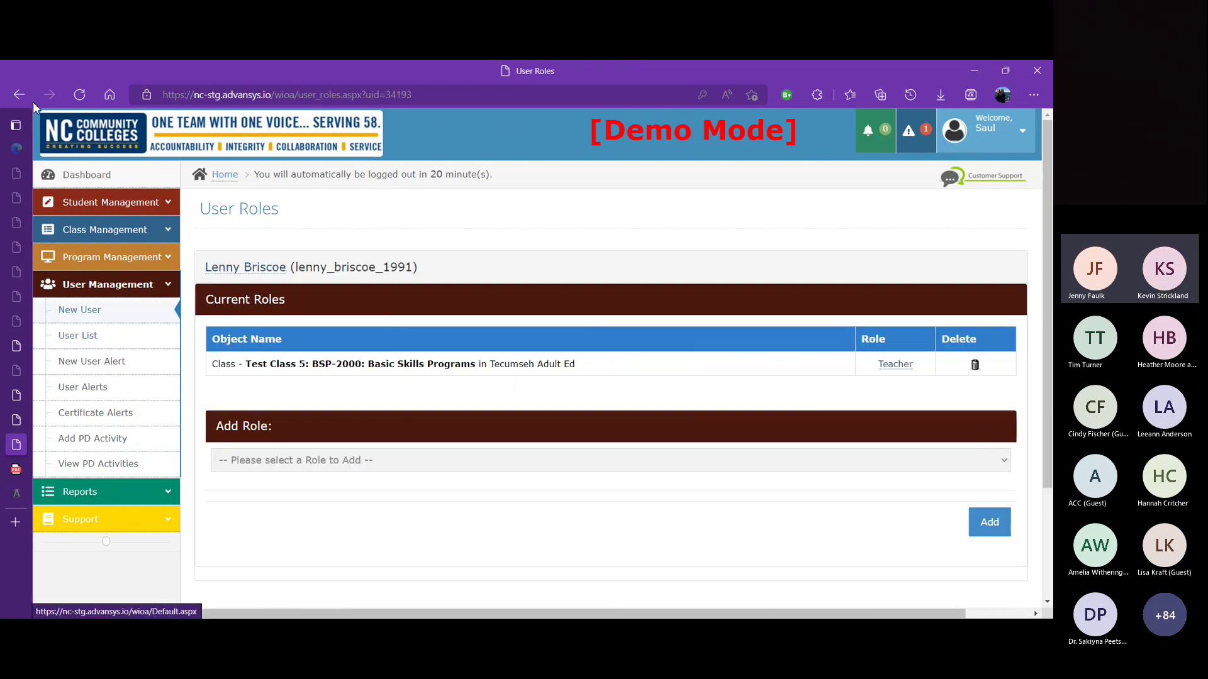
{"action": "left_click", "coordinate": [20, 94]}
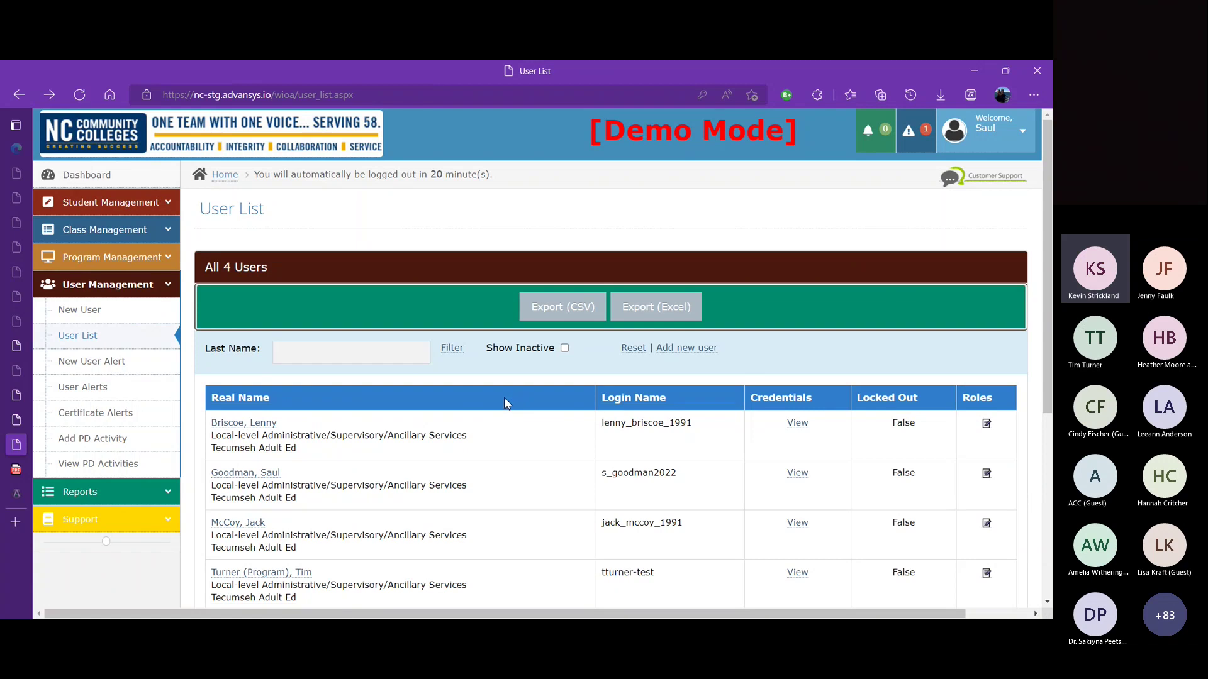
{"action": "left_click", "coordinate": [140, 288]}
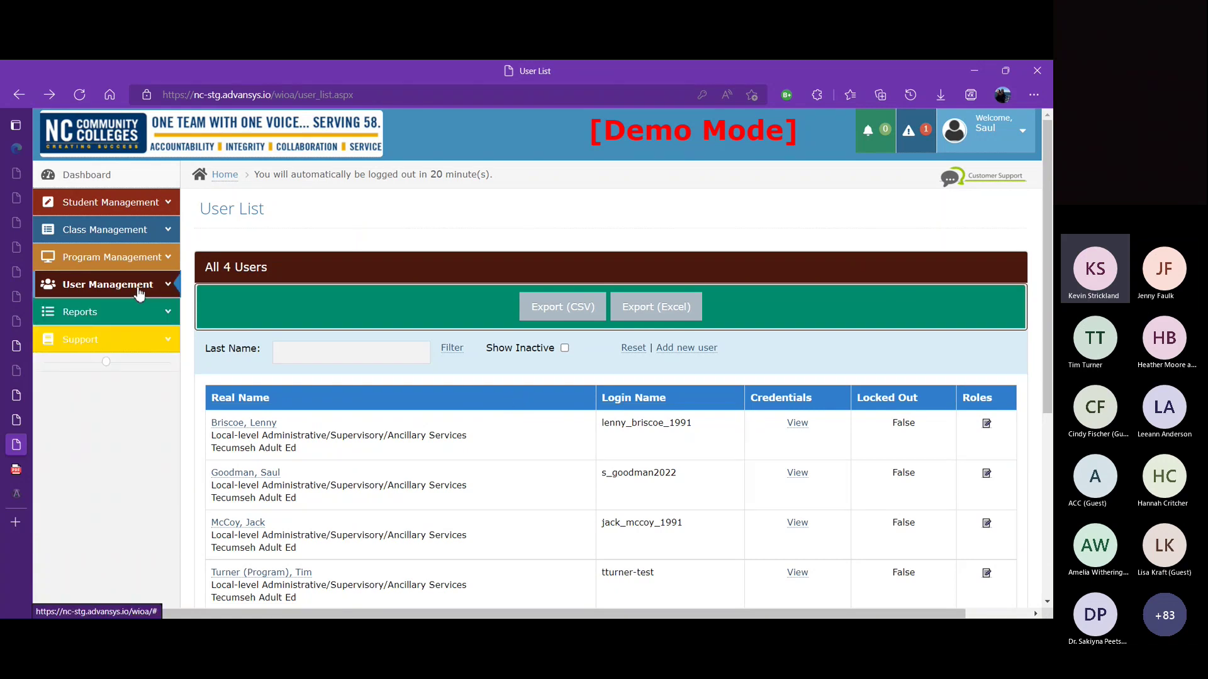
{"action": "left_click", "coordinate": [135, 291]}
{"action": "left_click", "coordinate": [104, 339]}
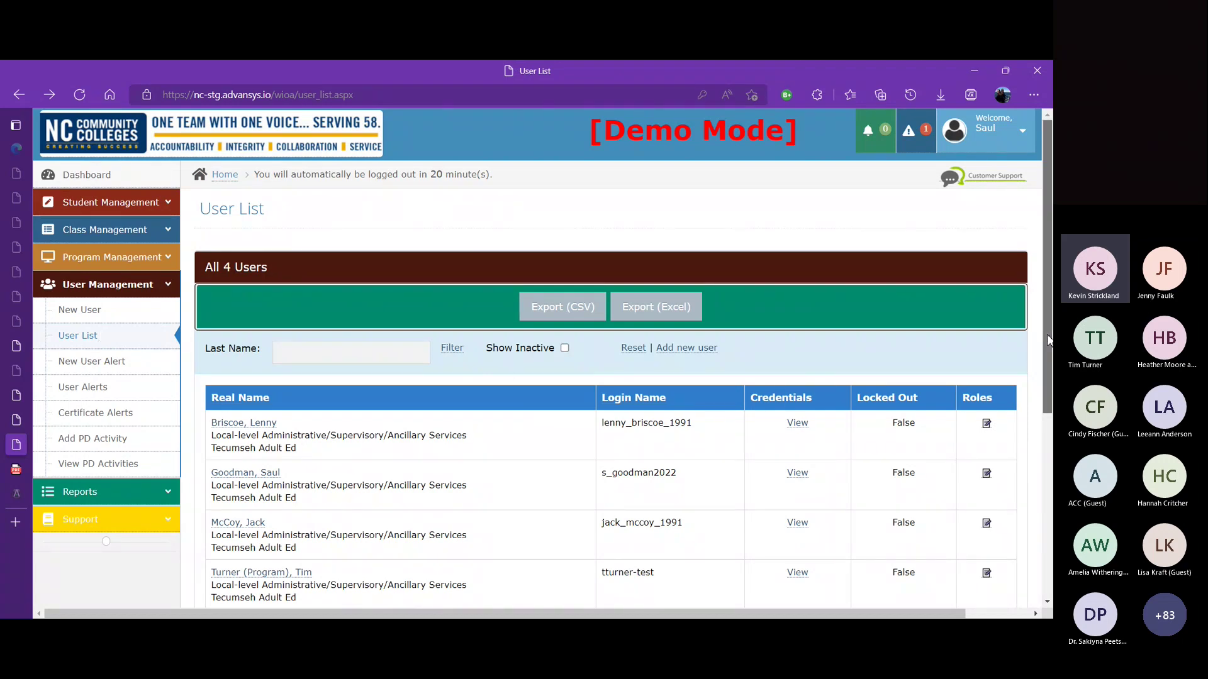
{"action": "left_click_drag", "start_coordinate": [1049, 345], "coordinate": [1049, 368]}
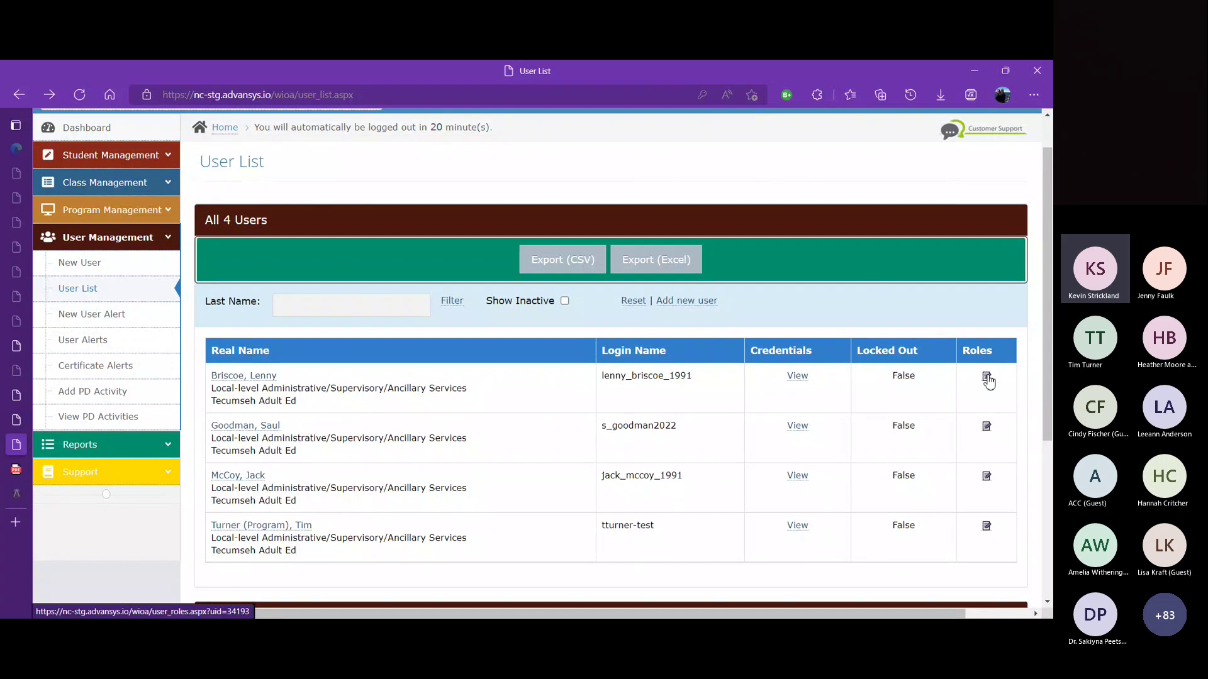
{"action": "left_click", "coordinate": [986, 377]}
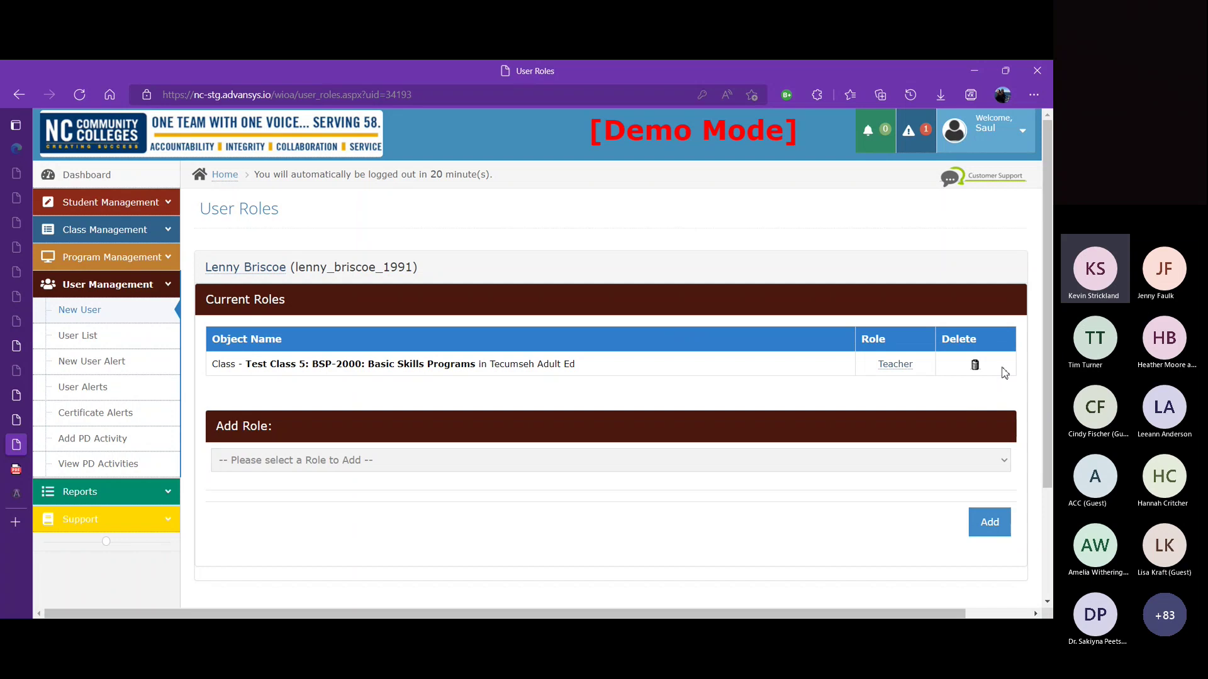
Step: Replace the user's Teacher role with LEIS Specialist for Tecumseh Adult Ed
{"action": "left_click", "coordinate": [976, 366]}
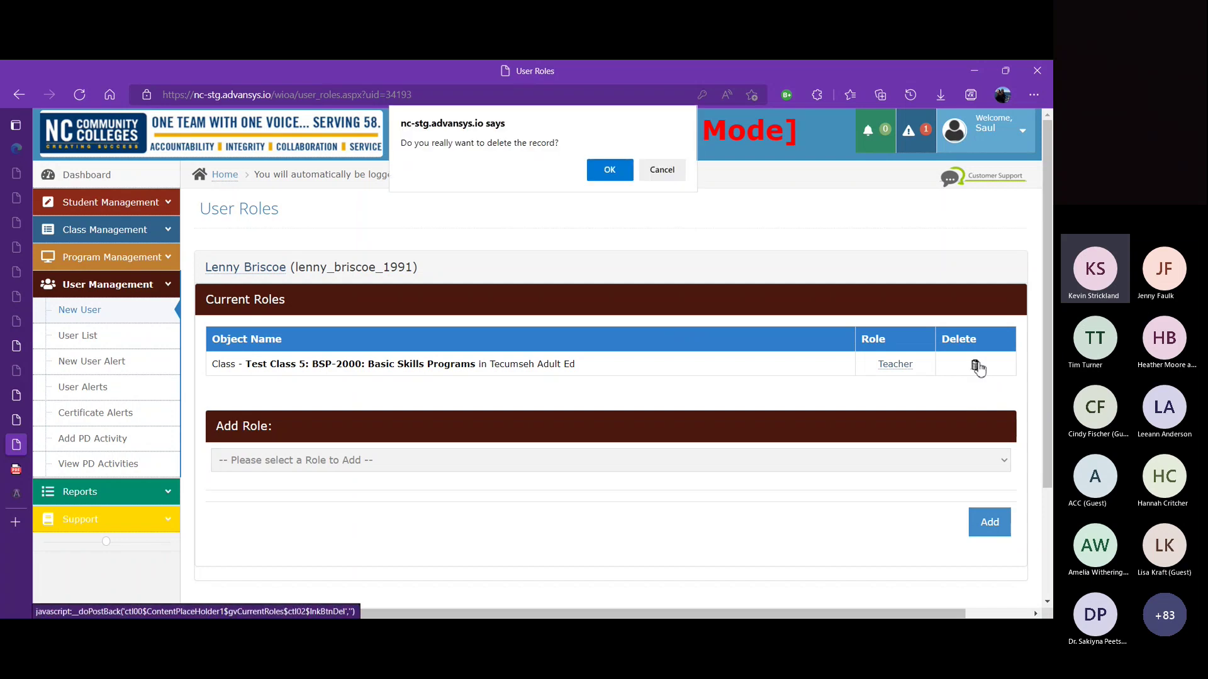
{"action": "left_click", "coordinate": [613, 168]}
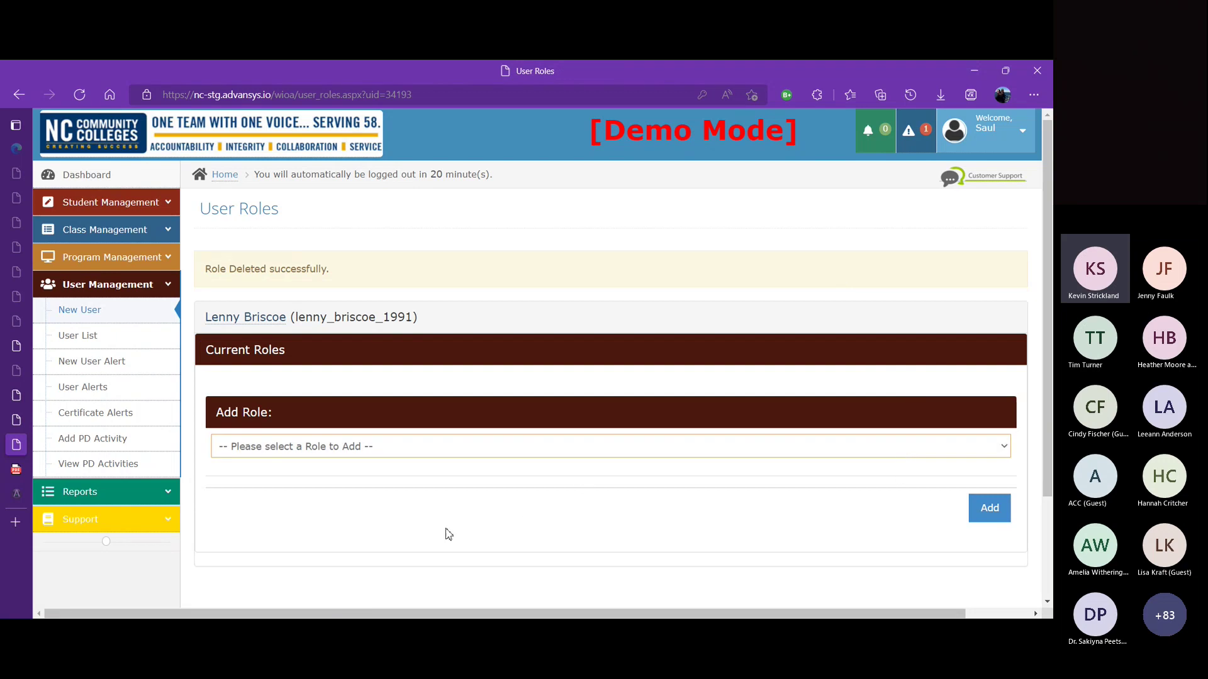
{"action": "left_click", "coordinate": [391, 524]}
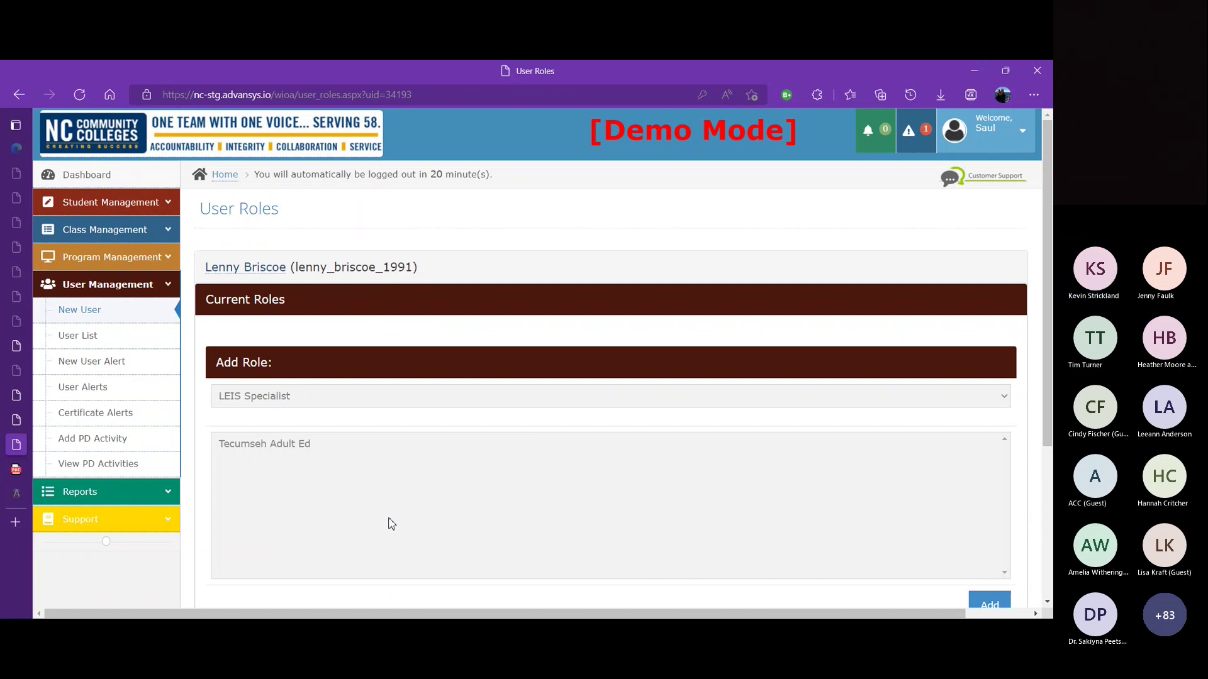
{"action": "left_click", "coordinate": [765, 447]}
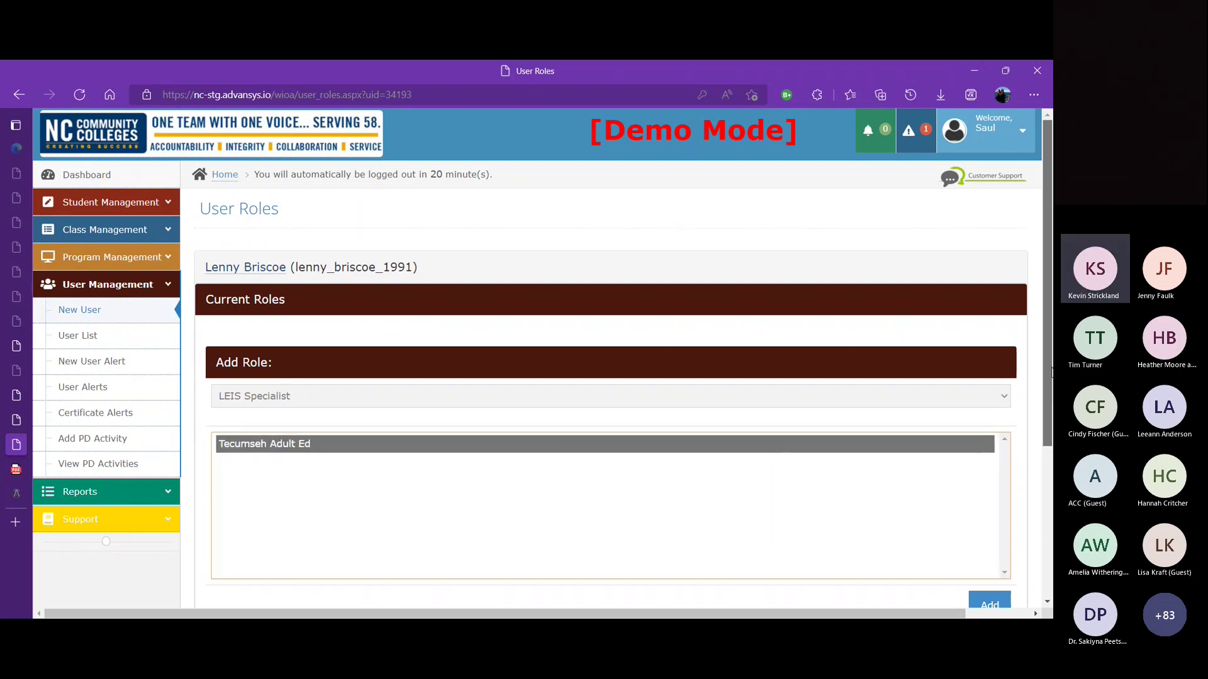
{"action": "scroll", "coordinate": [799, 428], "scroll_direction": "down", "scroll_amount": 1}
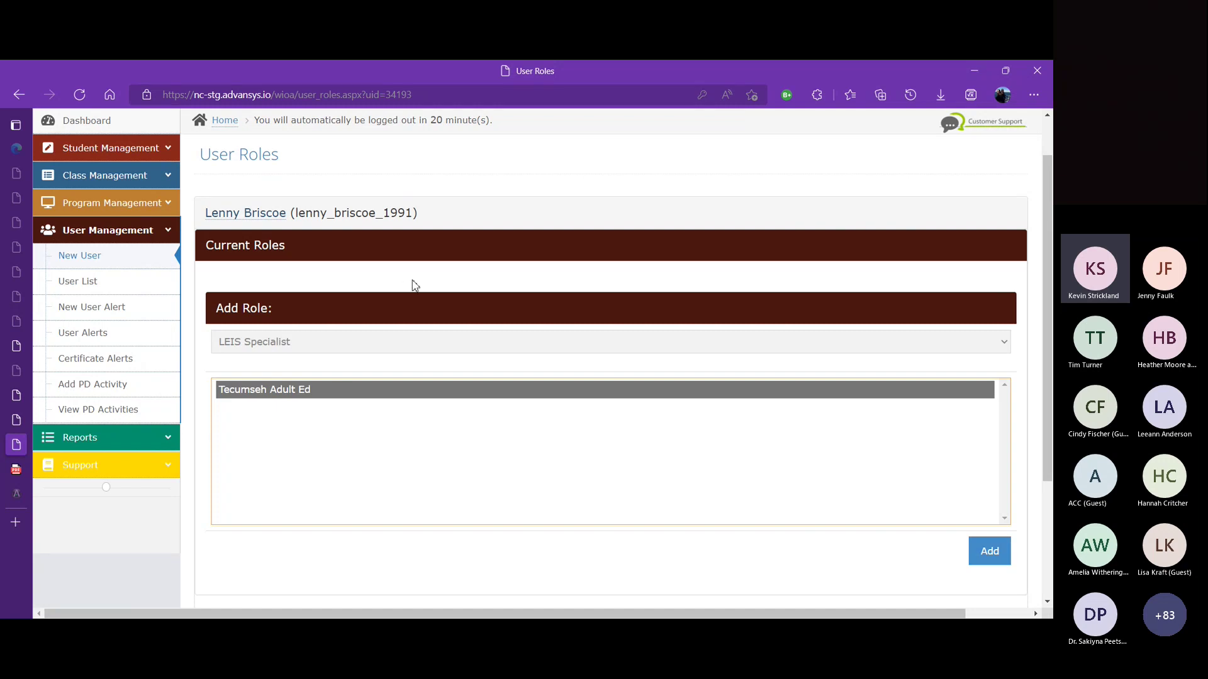
{"action": "right_click", "coordinate": [998, 551]}
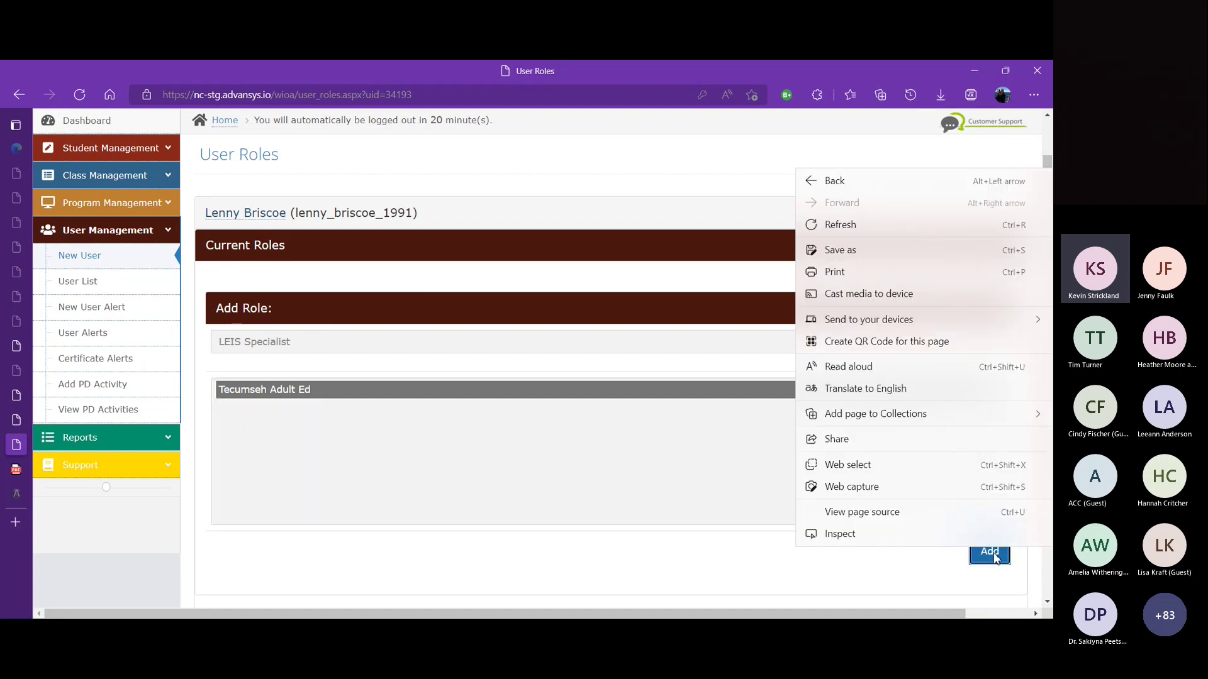
{"action": "left_click", "coordinate": [997, 551]}
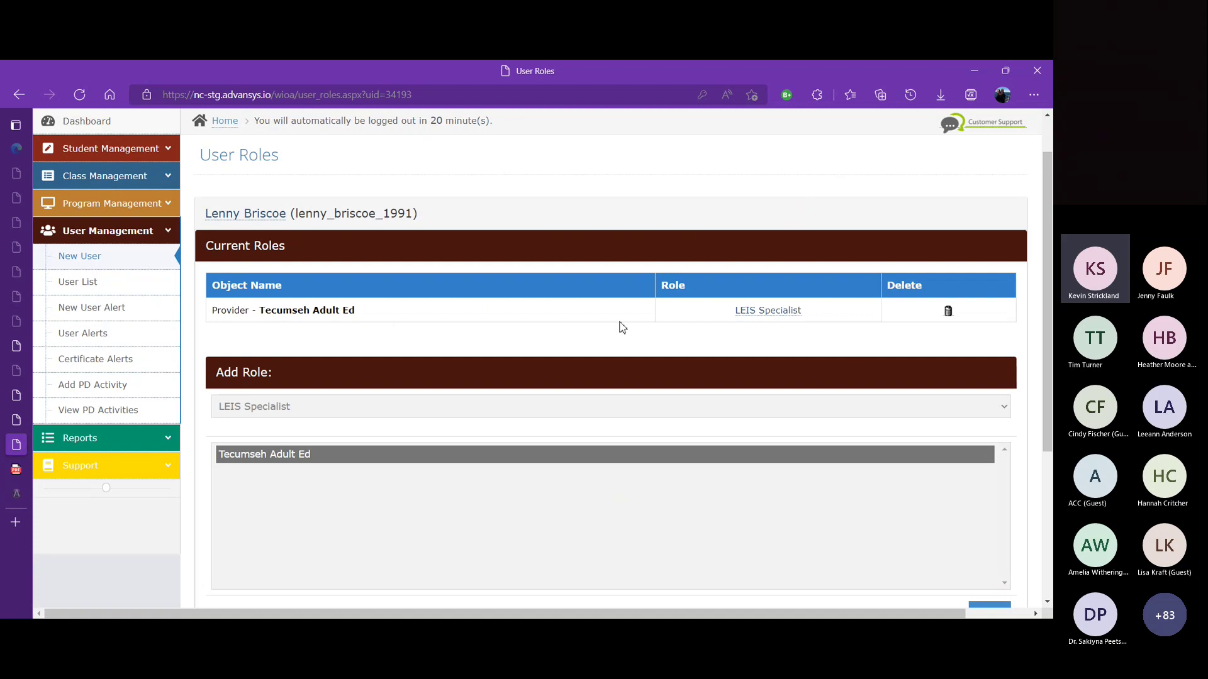
Step: Rerun the Active User and Roles report for Tecumseh Adult Ed to check the new role
{"action": "left_click", "coordinate": [167, 233]}
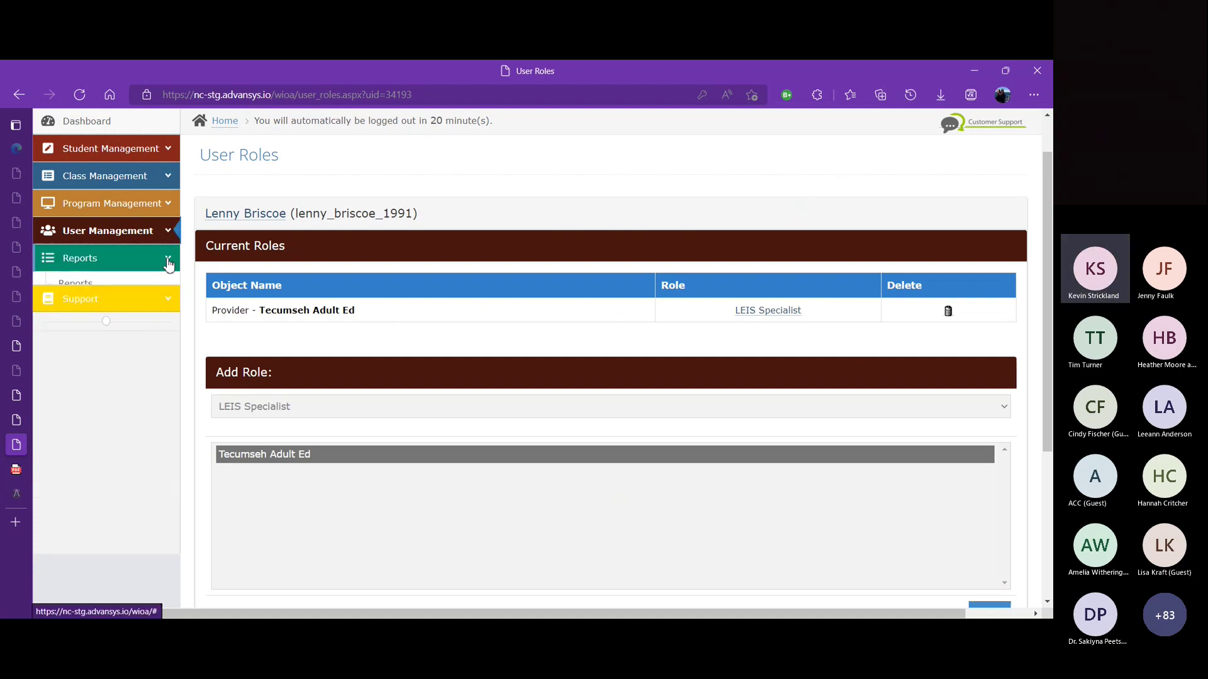
{"action": "left_click", "coordinate": [167, 260]}
{"action": "left_click", "coordinate": [141, 293]}
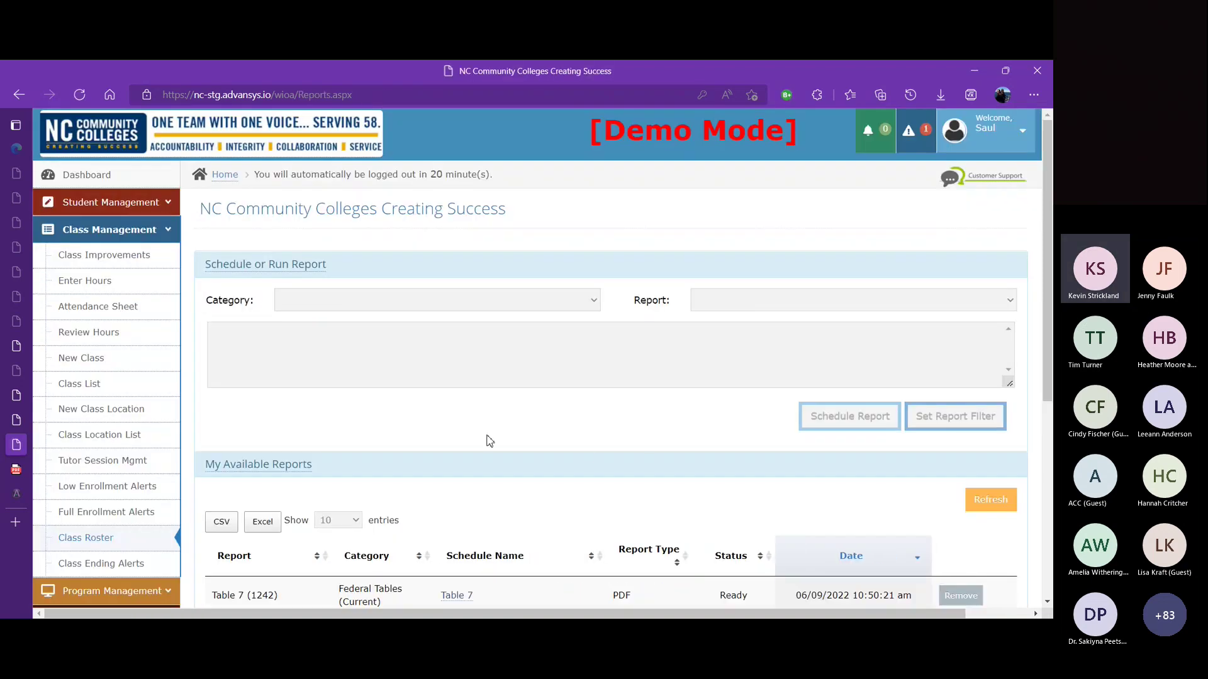
{"action": "scroll", "coordinate": [1048, 369], "scroll_direction": "down", "scroll_amount": 5}
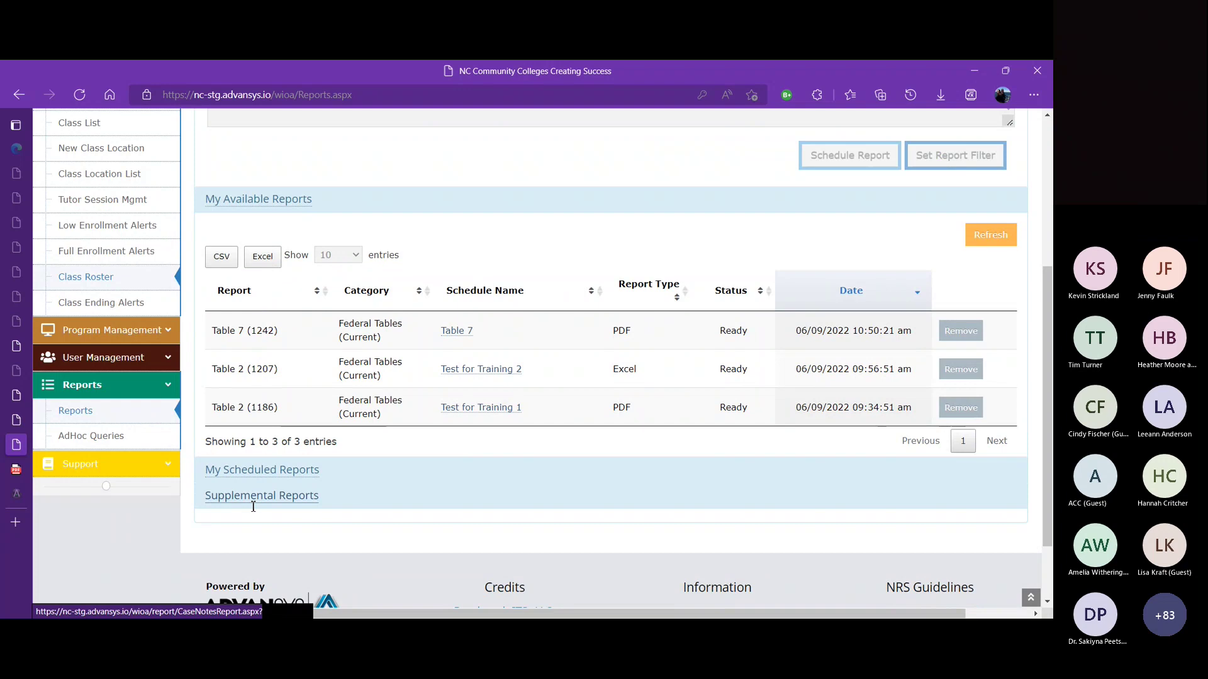
{"action": "left_click", "coordinate": [253, 499]}
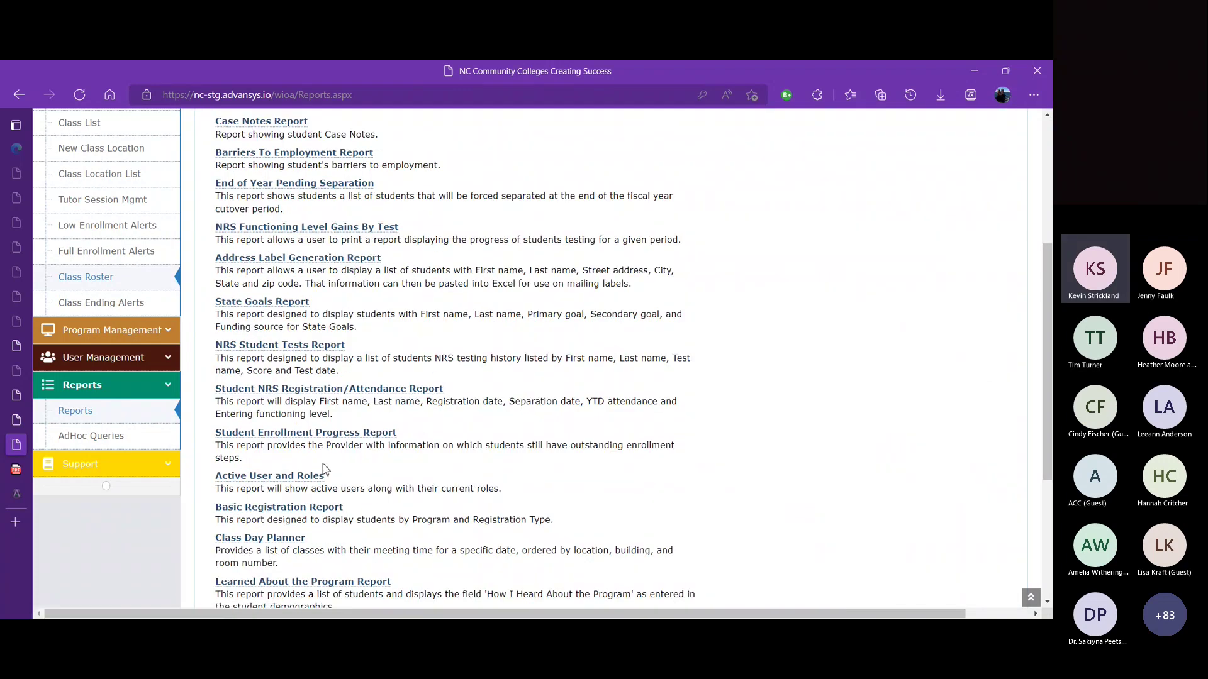
{"action": "left_click", "coordinate": [304, 477]}
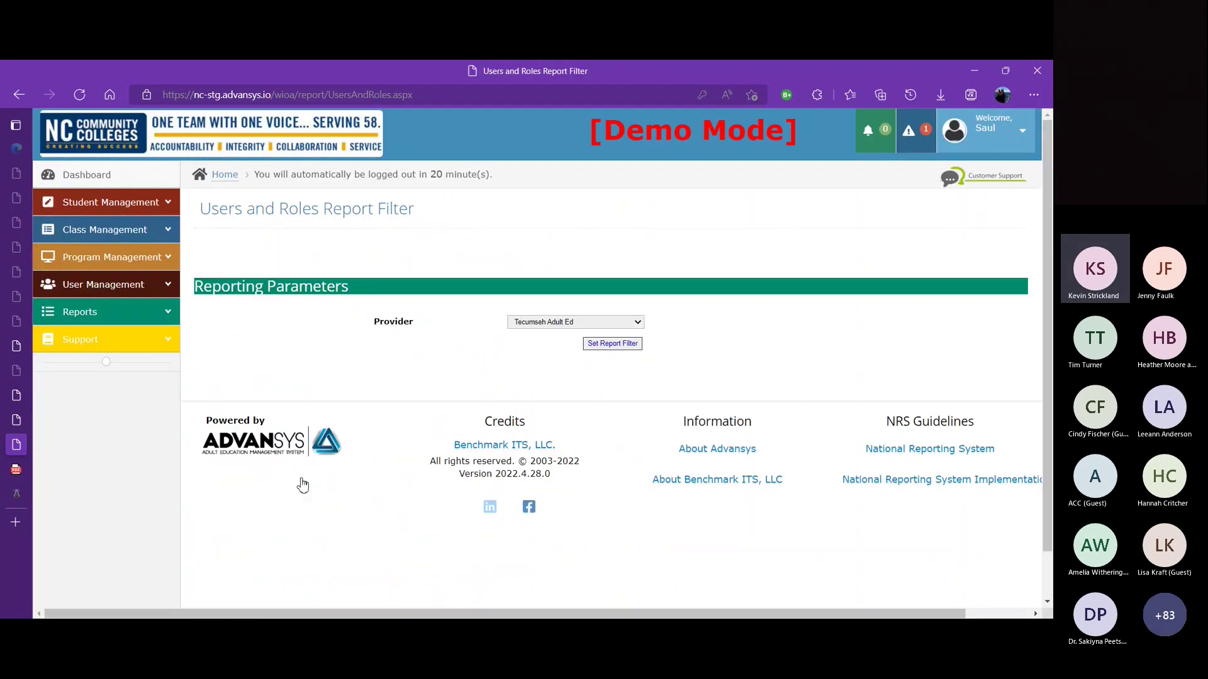
{"action": "left_click", "coordinate": [630, 346]}
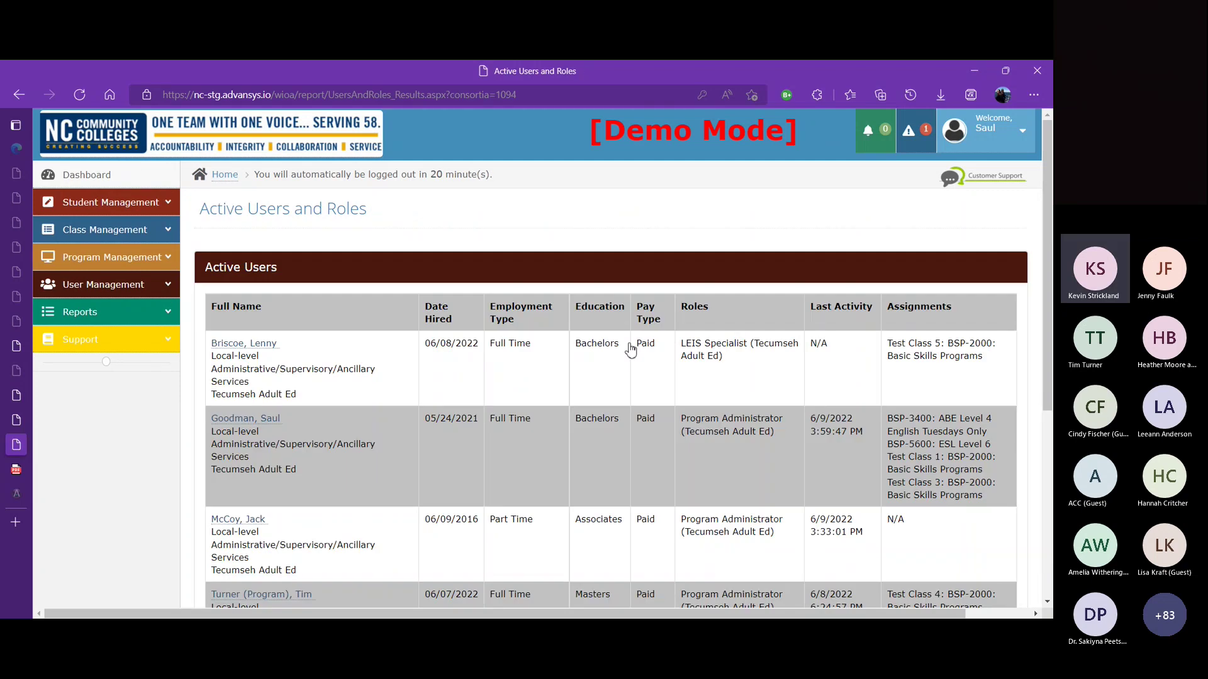
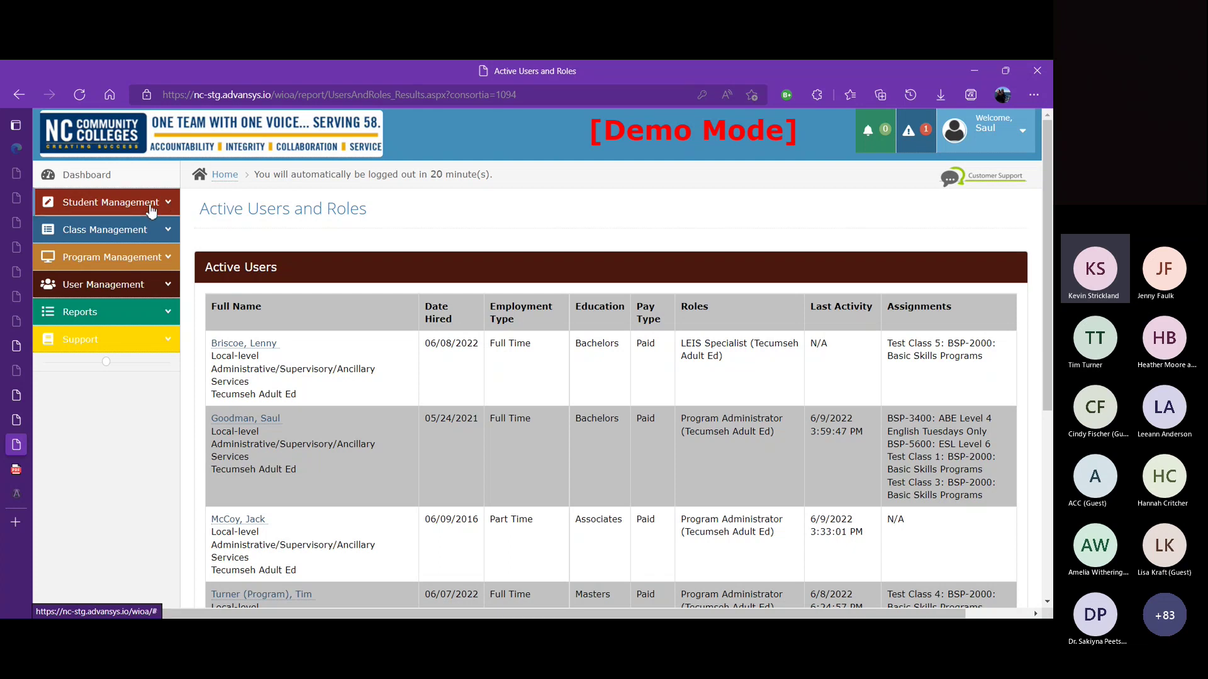
Step: Open the LEIS Specialist user's User Bio page and scroll to Login Information
{"action": "left_click", "coordinate": [251, 345]}
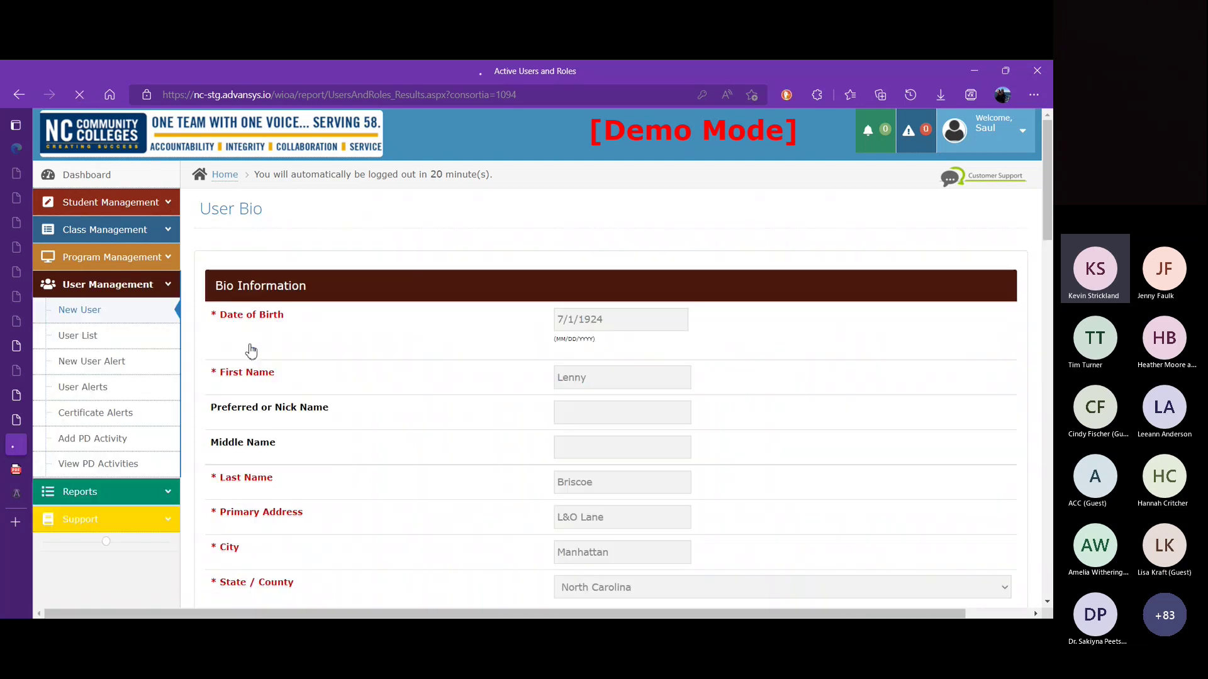
{"action": "scroll", "coordinate": [951, 308], "scroll_direction": "down", "scroll_amount": 7}
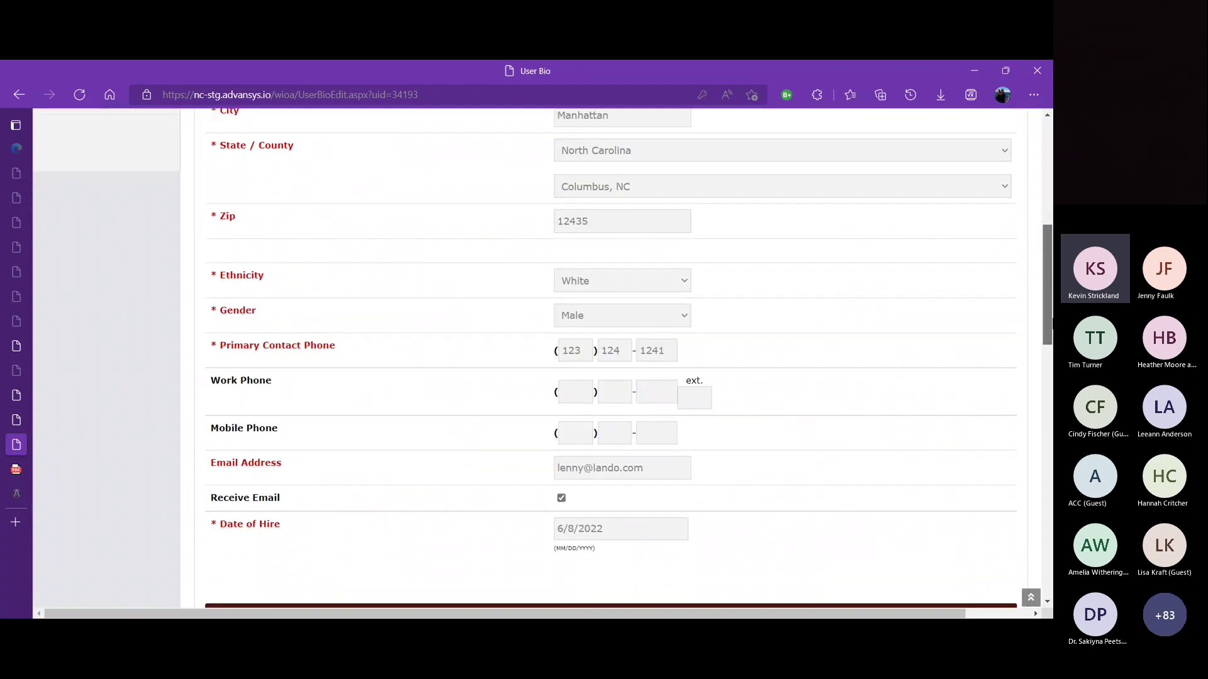
{"action": "scroll", "coordinate": [610, 359], "scroll_direction": "down", "scroll_amount": 6}
{"action": "left_click_drag", "start_coordinate": [1052, 414], "coordinate": [1052, 530]}
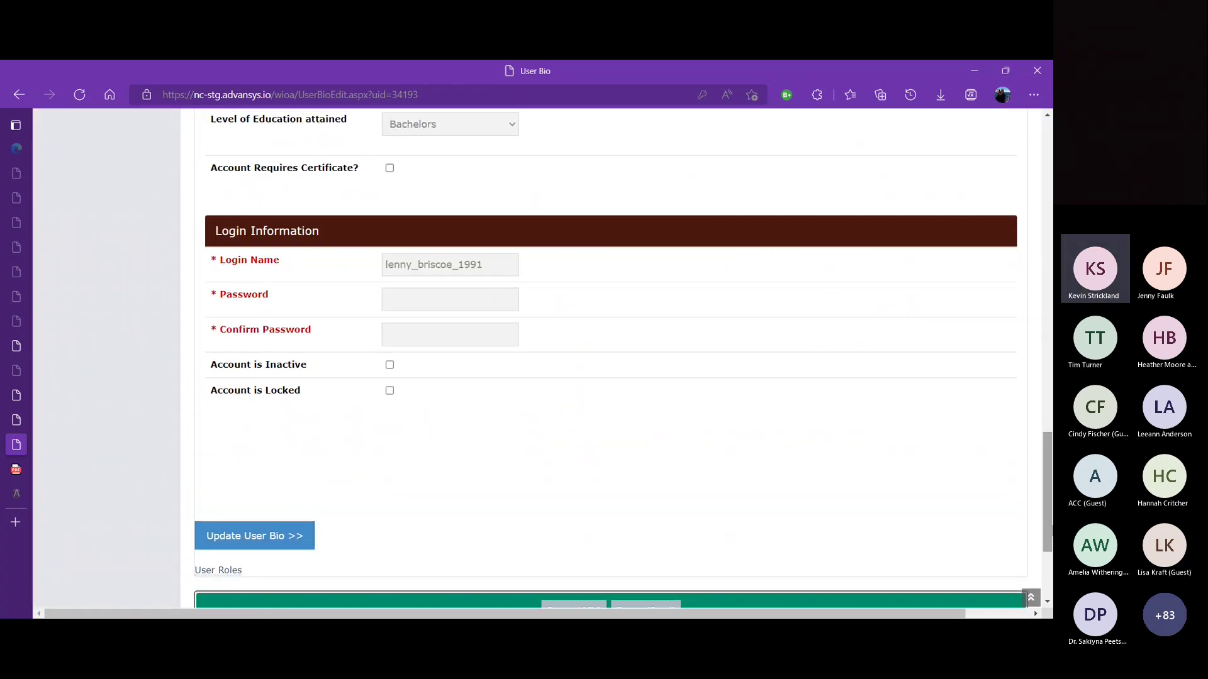
Step: Mark the account inactive, then restore it to active with no last employment date
{"action": "left_click", "coordinate": [390, 367]}
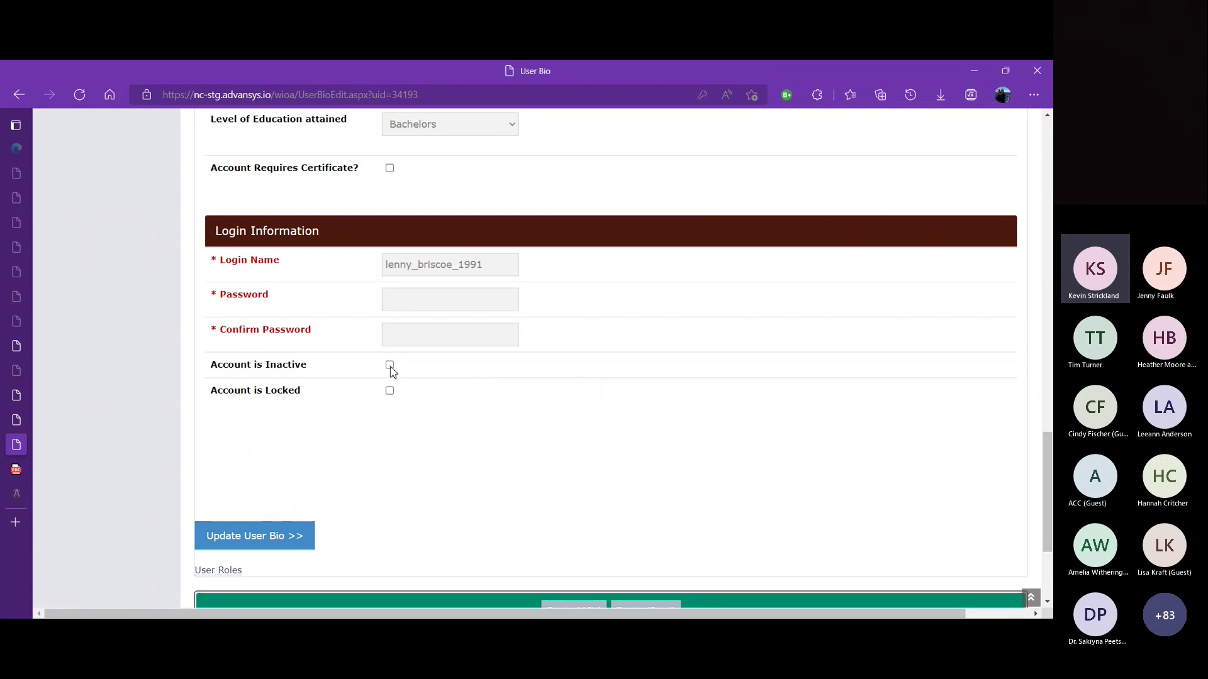
{"action": "left_click", "coordinate": [453, 421]}
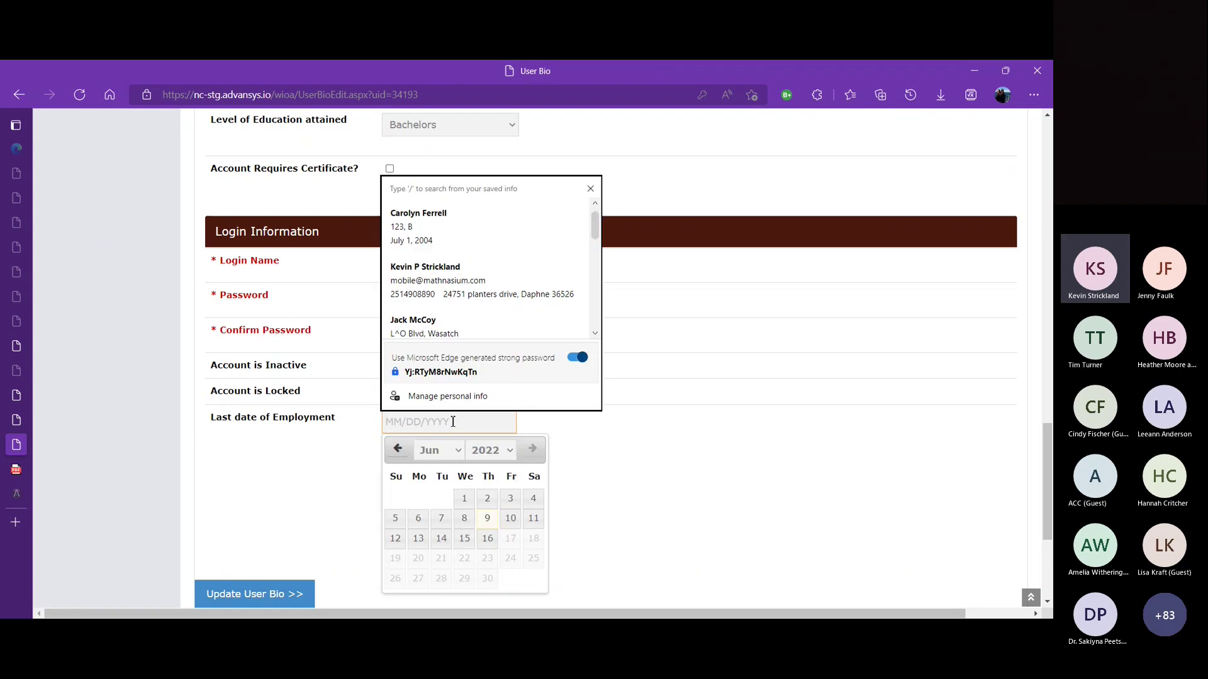
{"action": "left_click", "coordinate": [632, 466]}
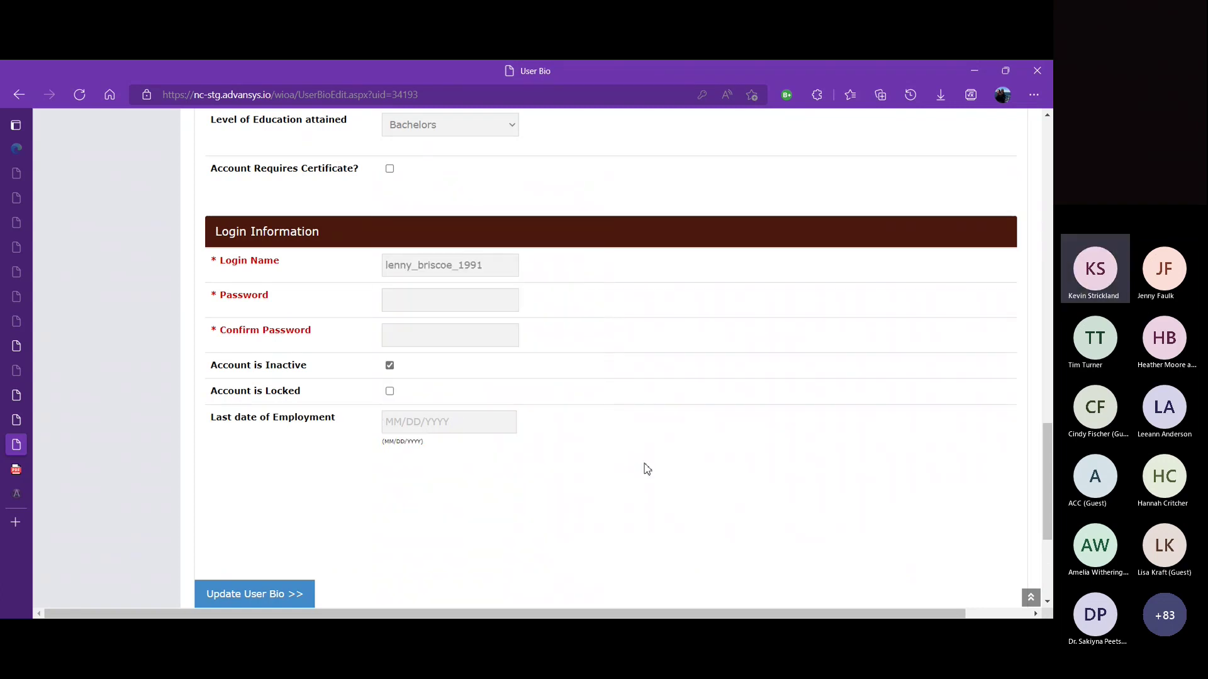
{"action": "left_click", "coordinate": [390, 366]}
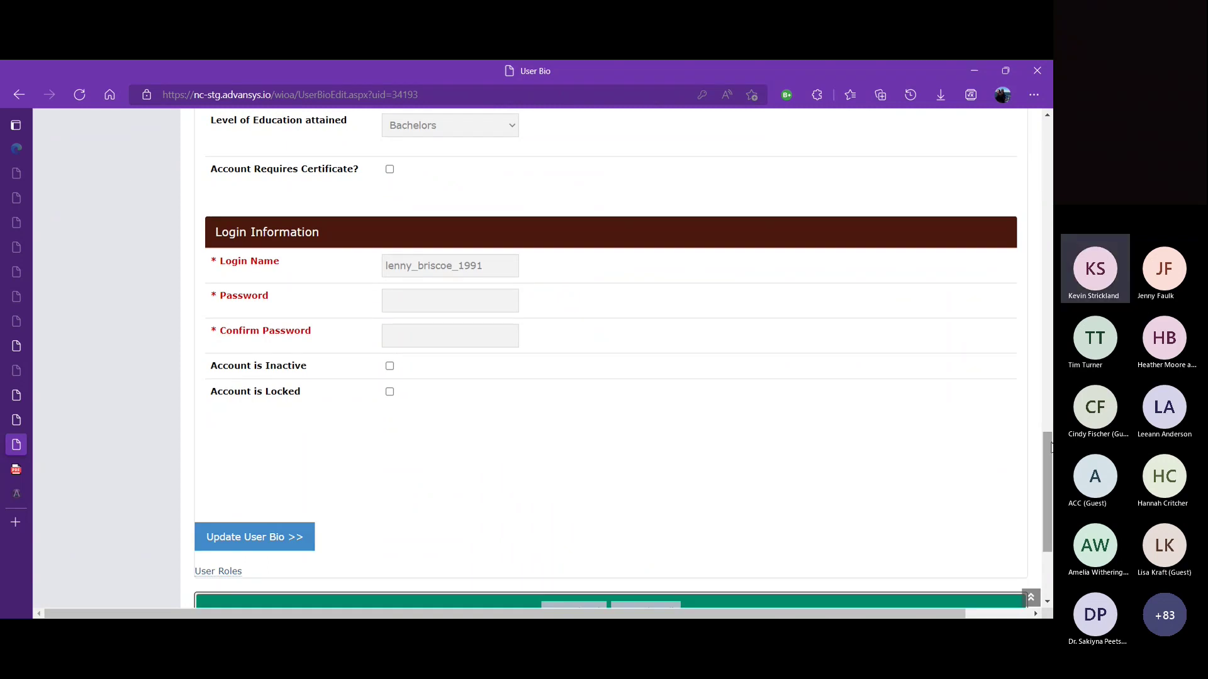
{"action": "left_click_drag", "start_coordinate": [1048, 434], "coordinate": [1033, 108]}
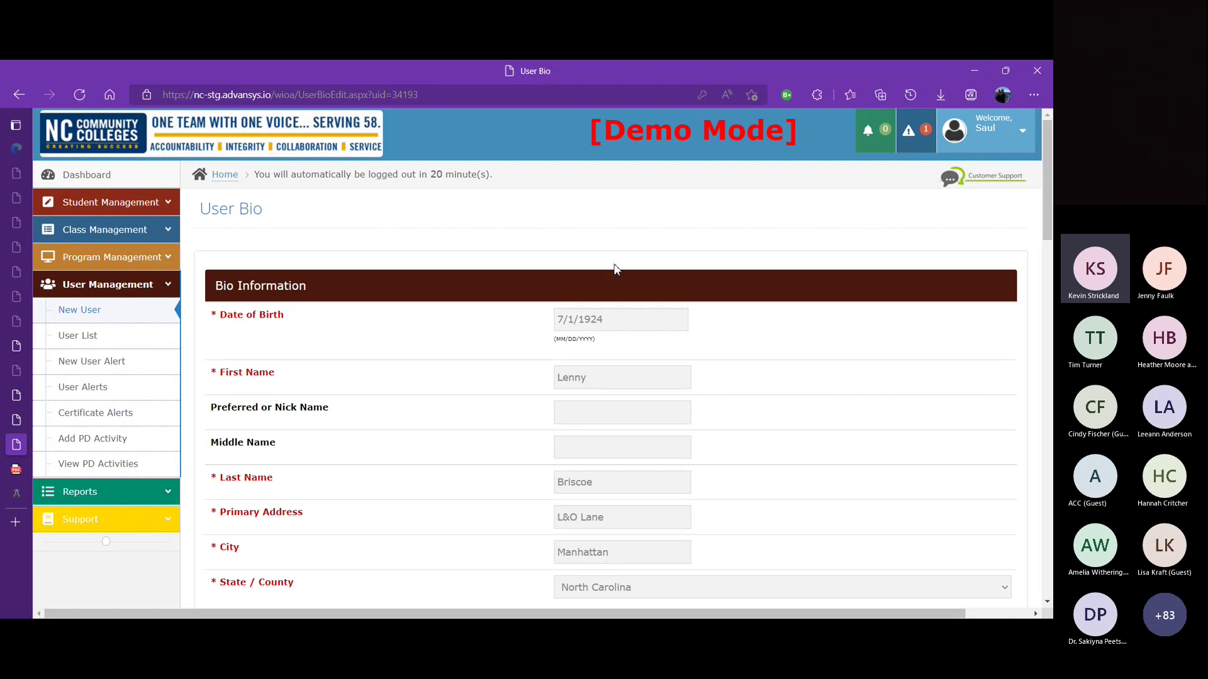
Step: Collapse User Management in the sidebar and go to Support > Downloads
{"action": "left_click", "coordinate": [177, 289]}
{"action": "left_click", "coordinate": [165, 339]}
{"action": "left_click", "coordinate": [137, 367]}
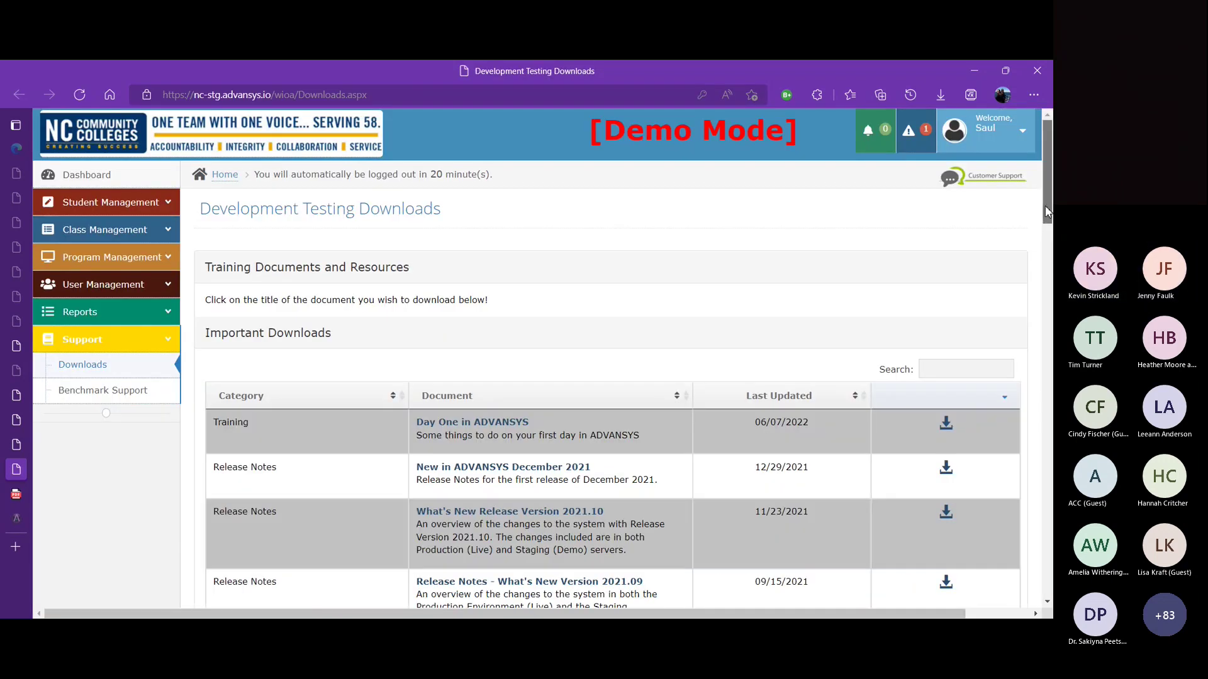
Step: Search Other Downloads for 'user', try 'role', then return to 'user' (3 of 26 entries)
{"action": "scroll", "coordinate": [960, 357], "scroll_direction": "down", "scroll_amount": 10}
{"action": "left_click", "coordinate": [958, 316]}
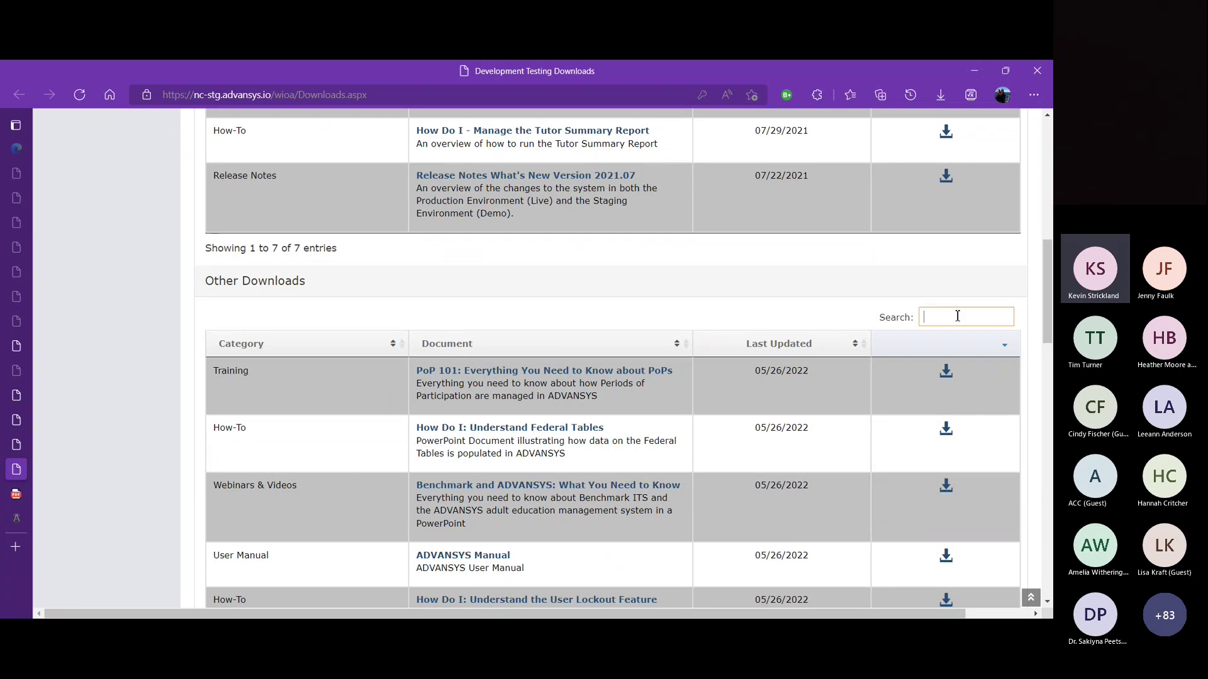
{"action": "type", "text": "user"}
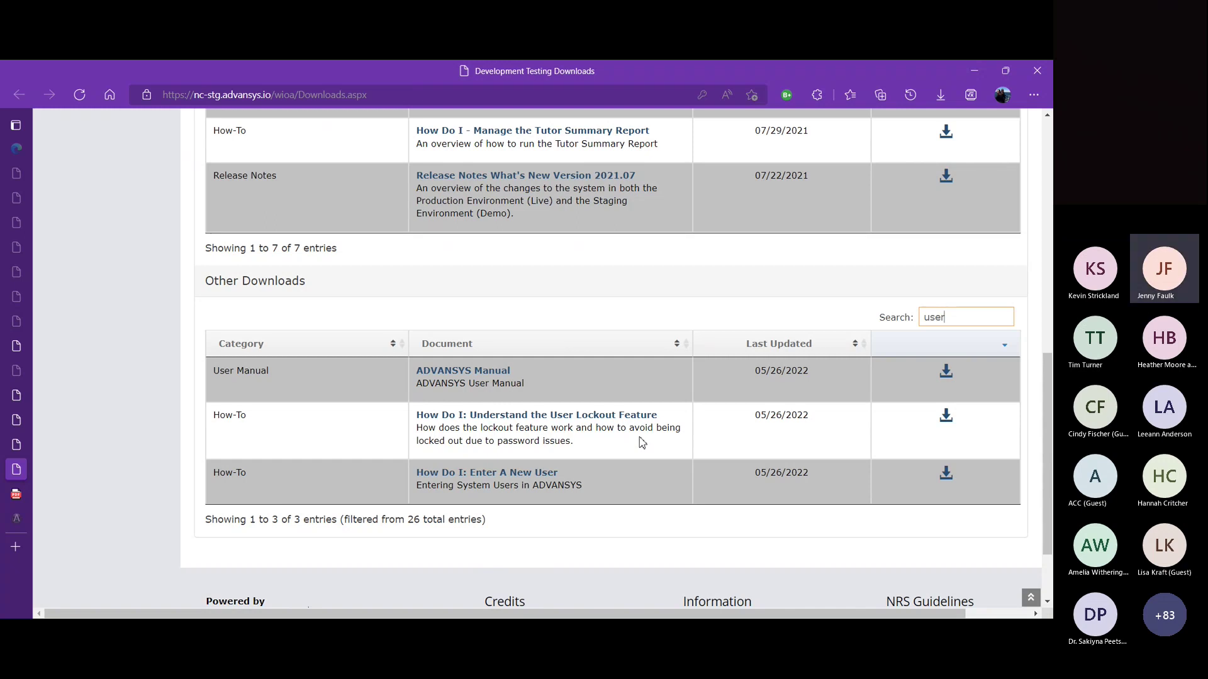
{"action": "left_click_drag", "start_coordinate": [948, 318], "coordinate": [909, 325]}
{"action": "type", "text": "role"}
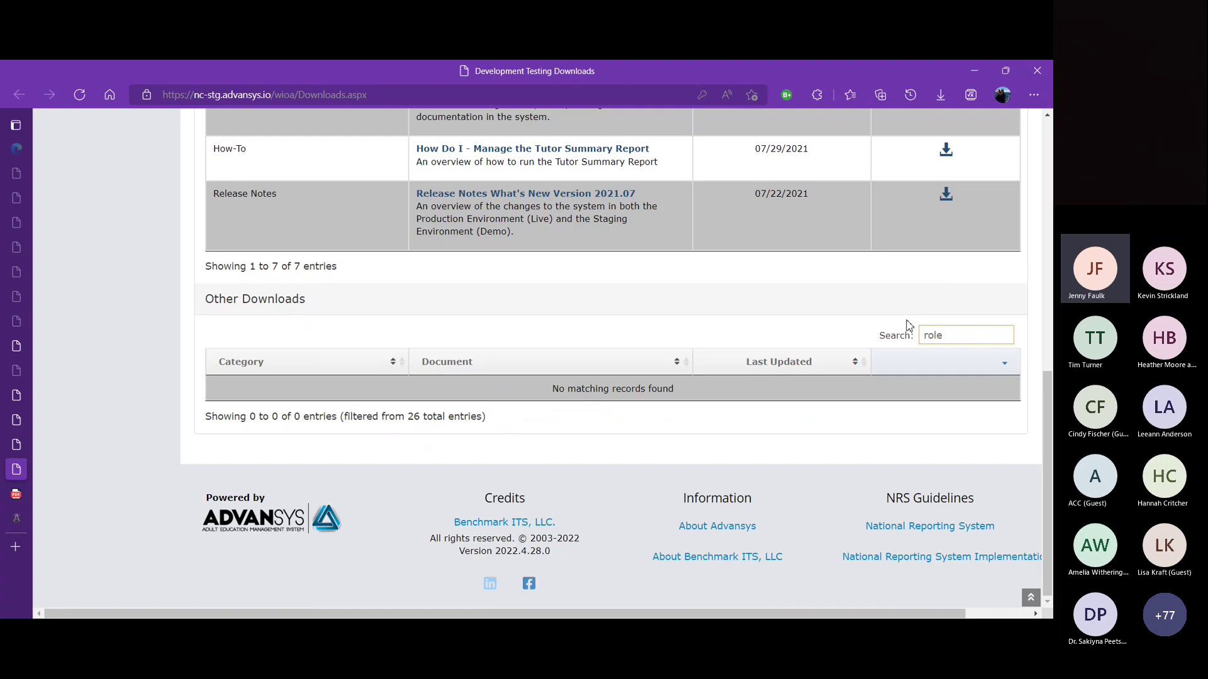
{"action": "key", "text": "BackSpace"}
{"action": "key", "text": "BackSpace"}
{"action": "key", "text": "BackSpace"}
{"action": "key", "text": "BackSpace"}
{"action": "type", "text": "user"}
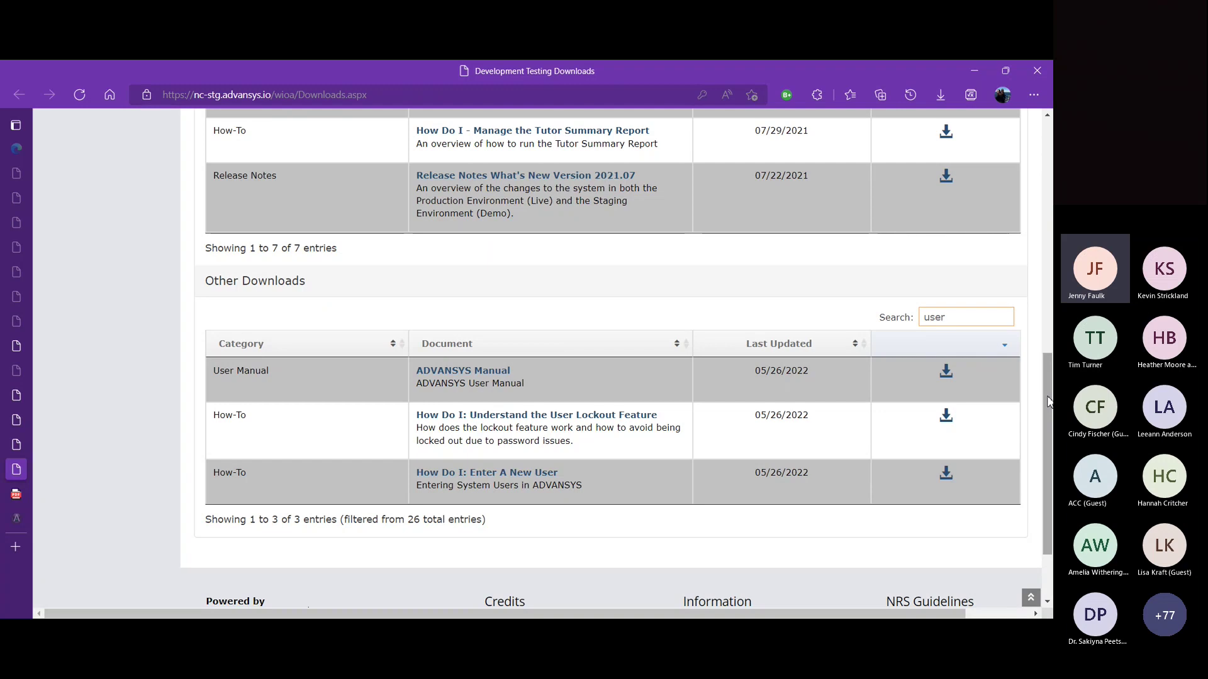
{"action": "left_click_drag", "start_coordinate": [1049, 399], "coordinate": [976, 144]}
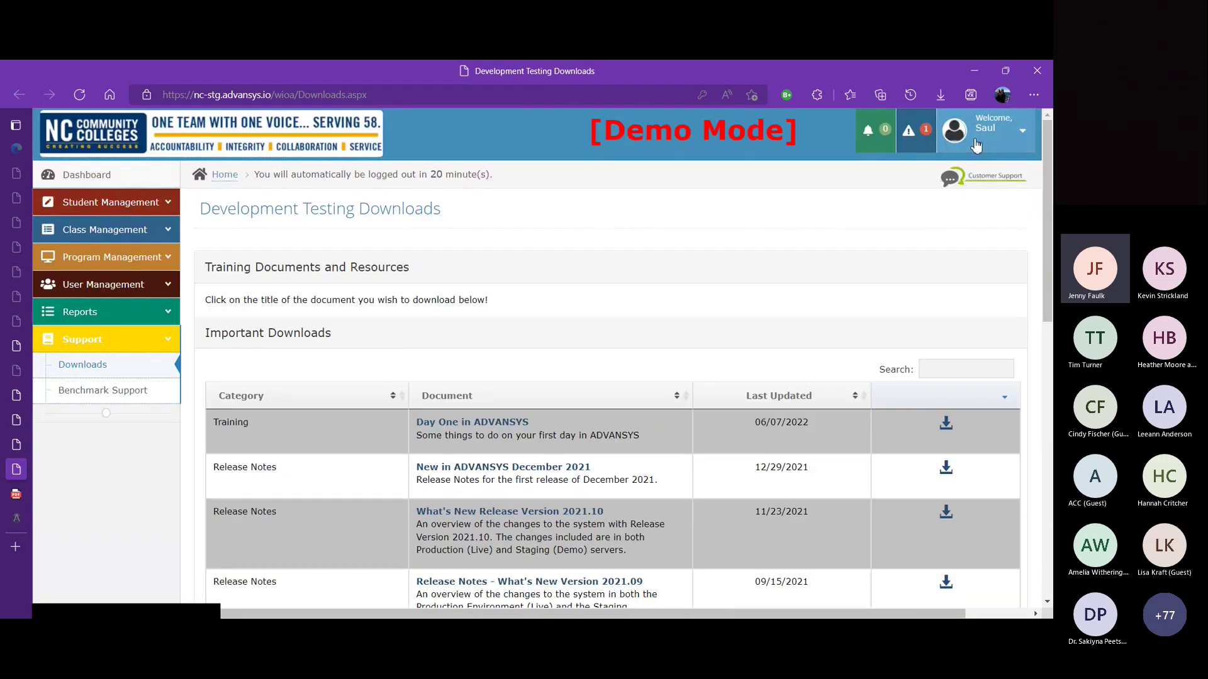
Step: From the User List, delete the user's LEIS Specialist role for Tecumseh Adult Ed
{"action": "left_click", "coordinate": [135, 285]}
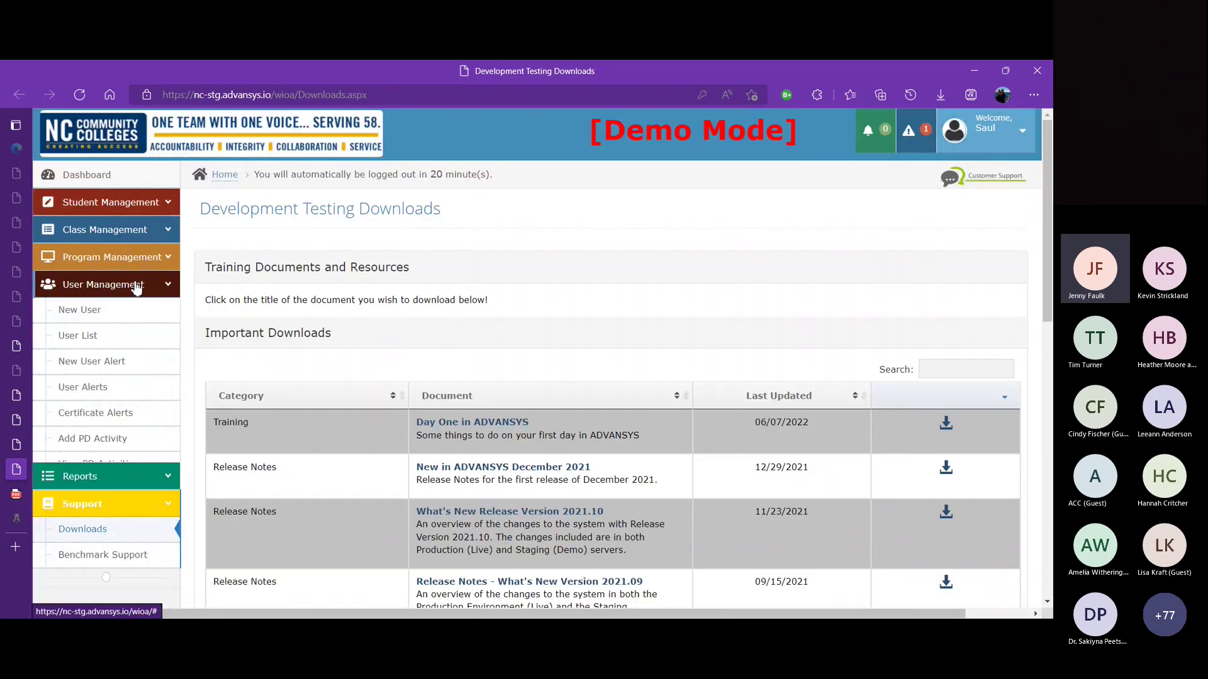
{"action": "left_click", "coordinate": [101, 339]}
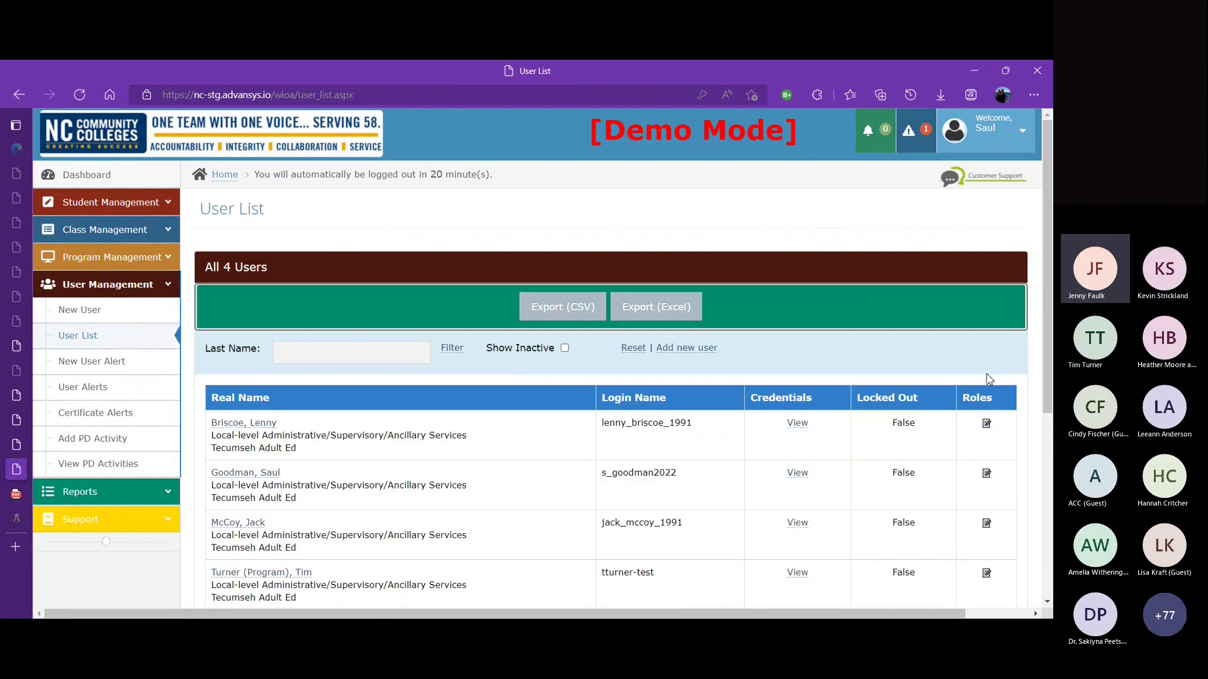
{"action": "left_click", "coordinate": [986, 423]}
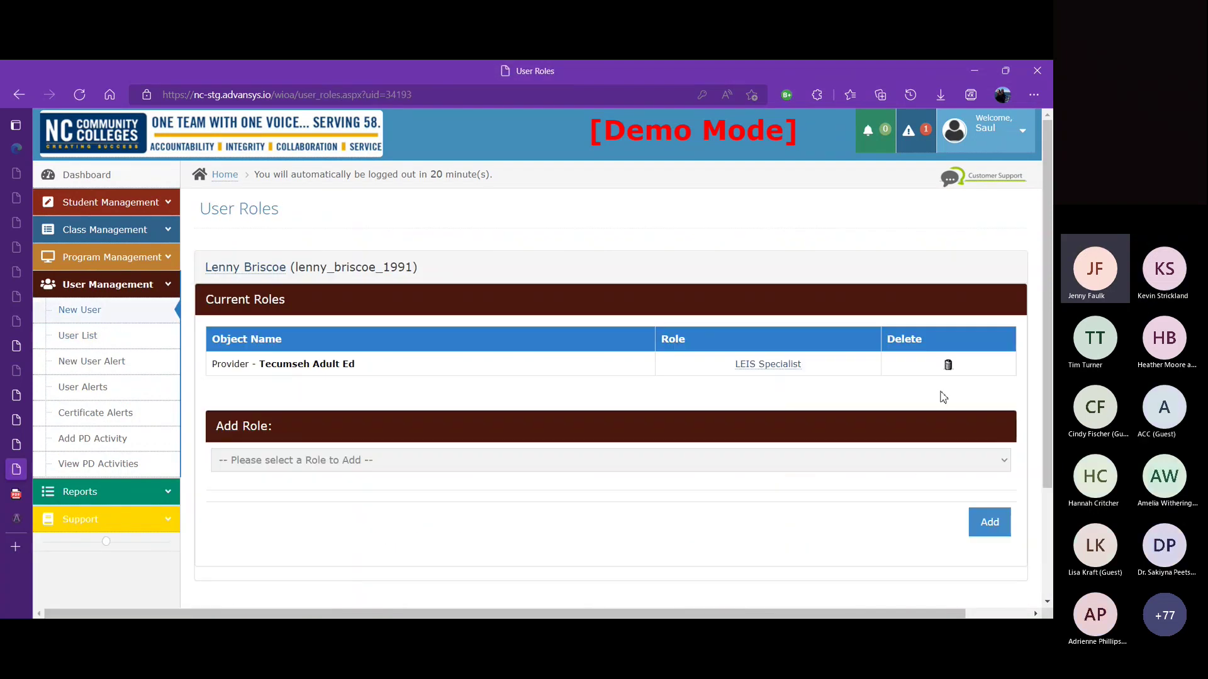
{"action": "left_click", "coordinate": [949, 366]}
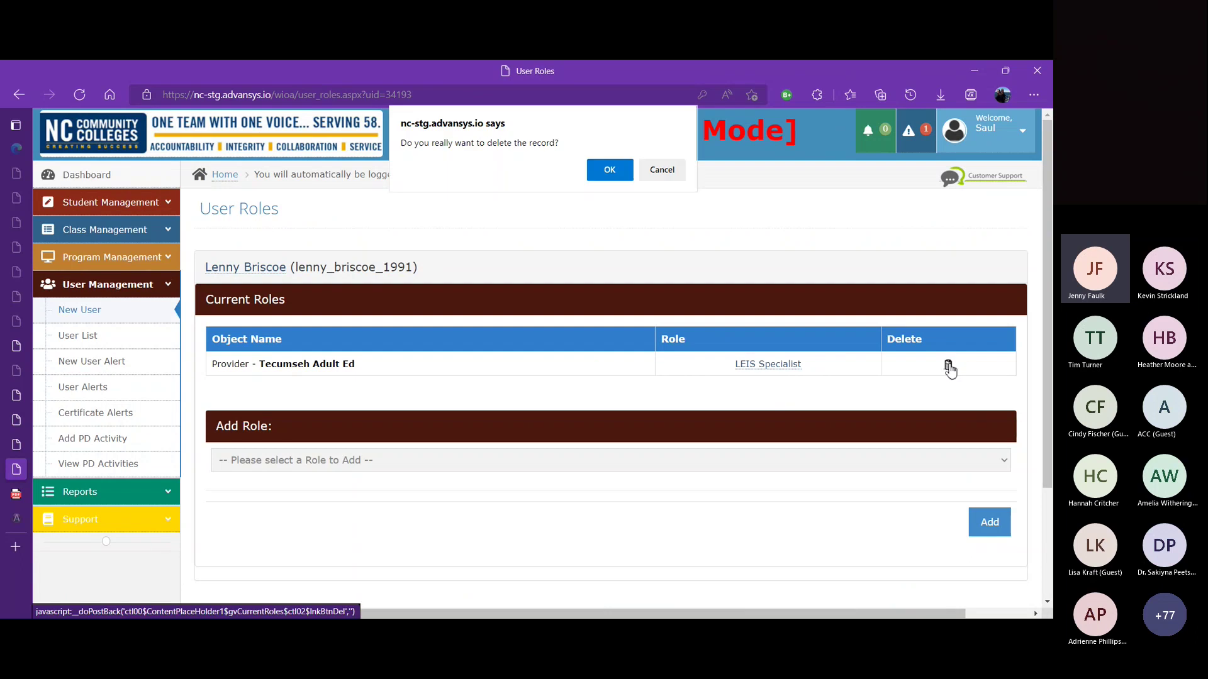
{"action": "left_click", "coordinate": [608, 171]}
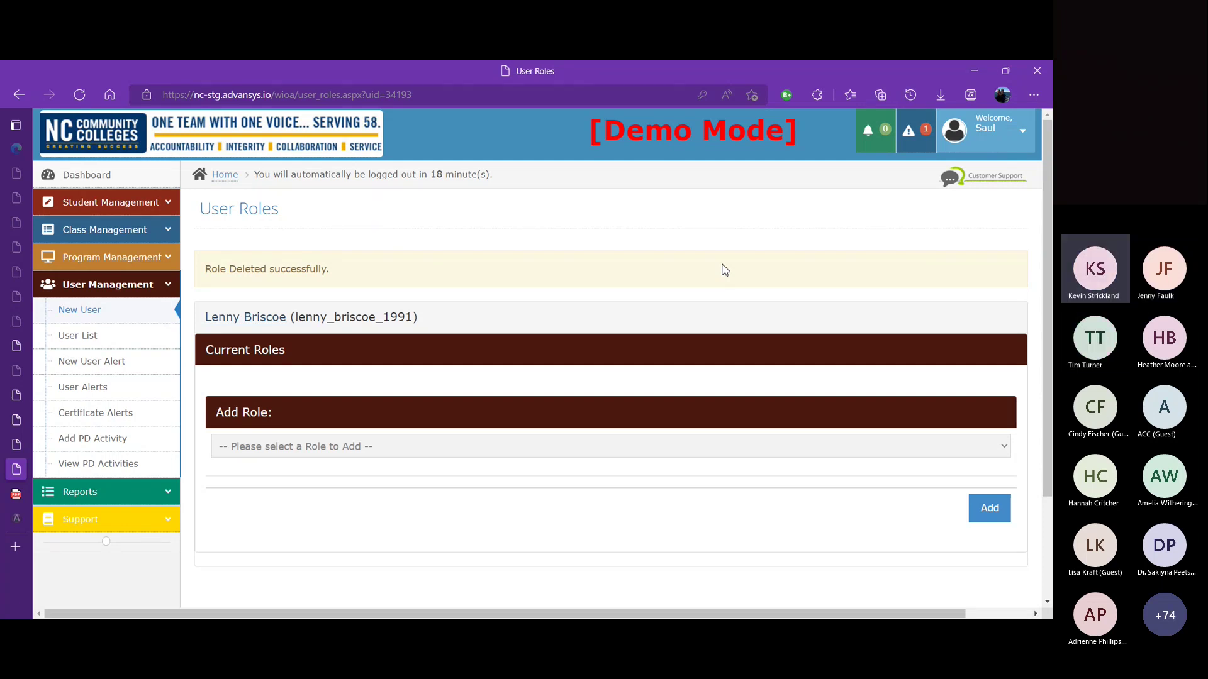
Step: Add a Teacher role for Test Class 5: BSP-2000: Basic Skills Programs at Tecumseh Adult Ed
{"action": "left_click", "coordinate": [1006, 449]}
{"action": "left_click", "coordinate": [875, 497]}
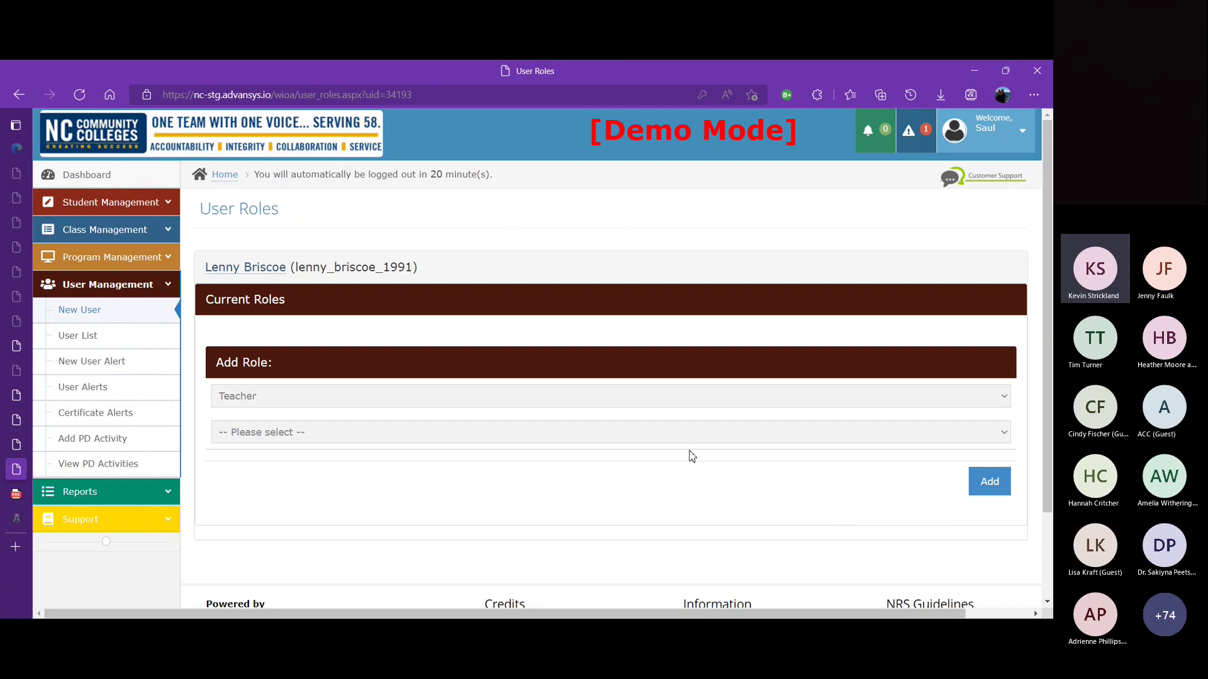
{"action": "left_click", "coordinate": [596, 436]}
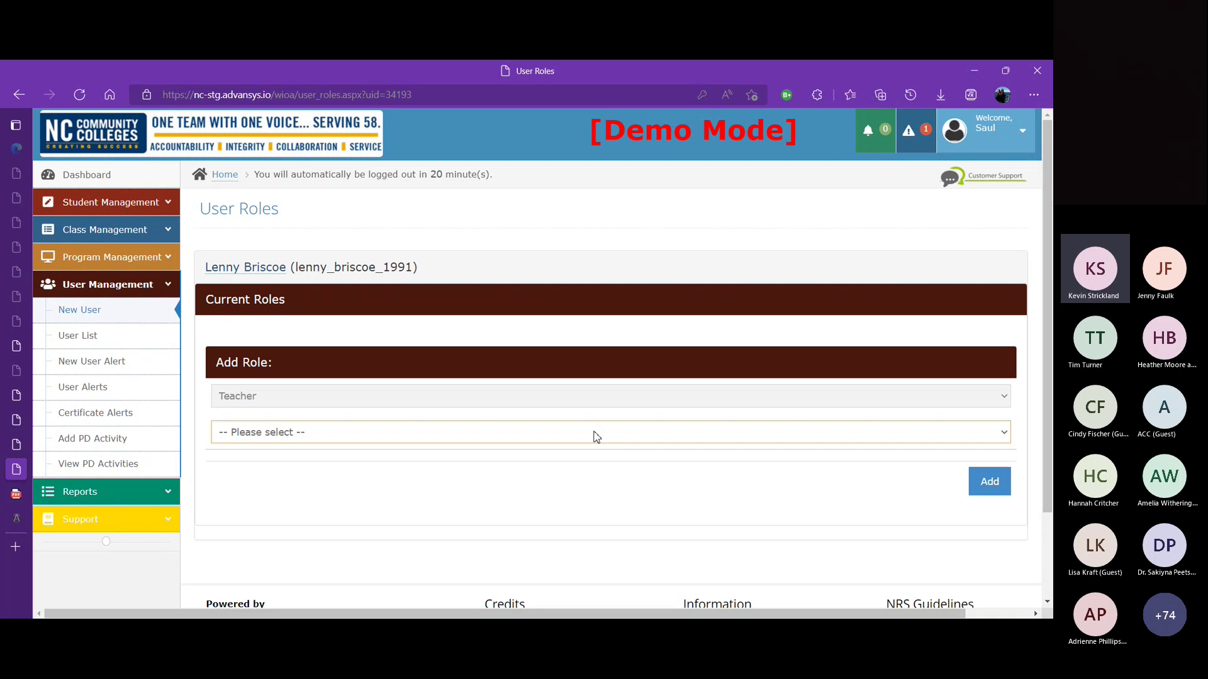
{"action": "left_click", "coordinate": [550, 468]}
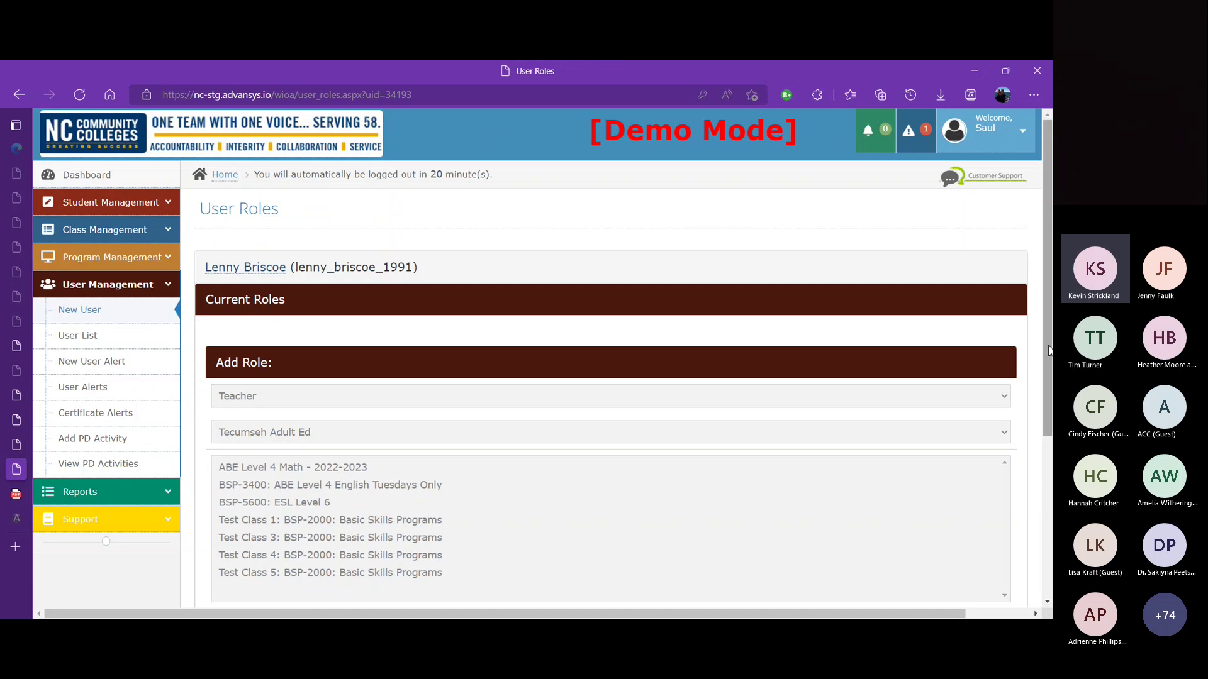
{"action": "left_click_drag", "start_coordinate": [1048, 353], "coordinate": [1052, 431]}
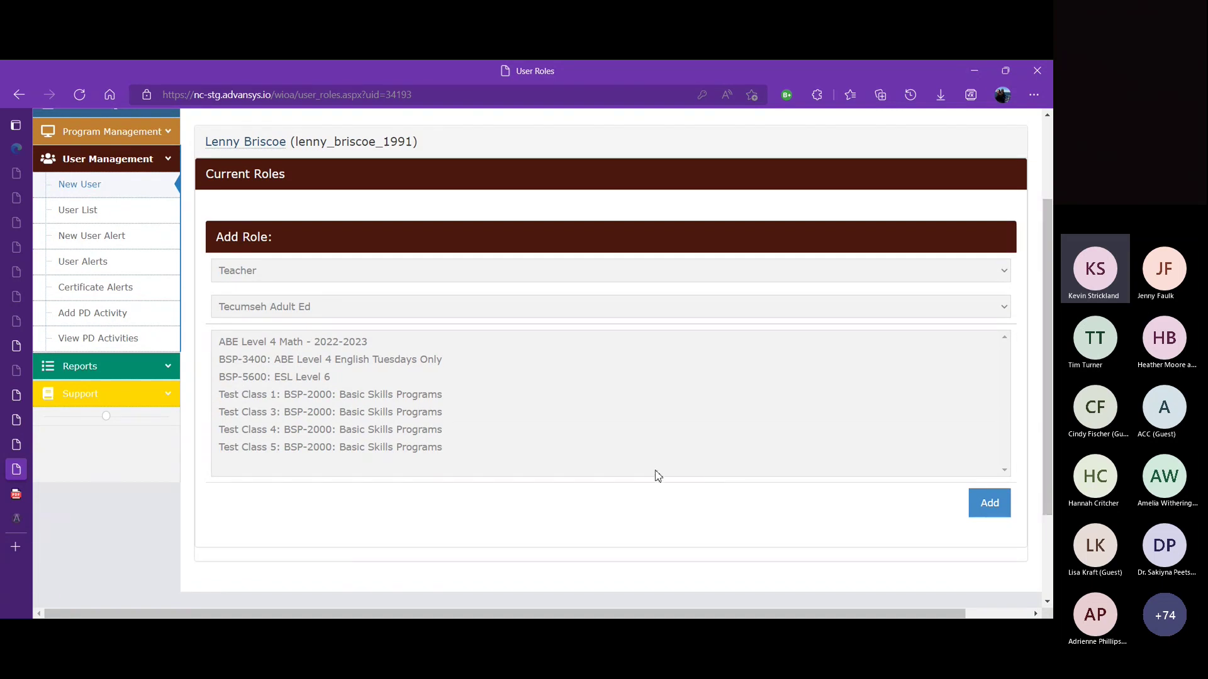
{"action": "left_click", "coordinate": [416, 449]}
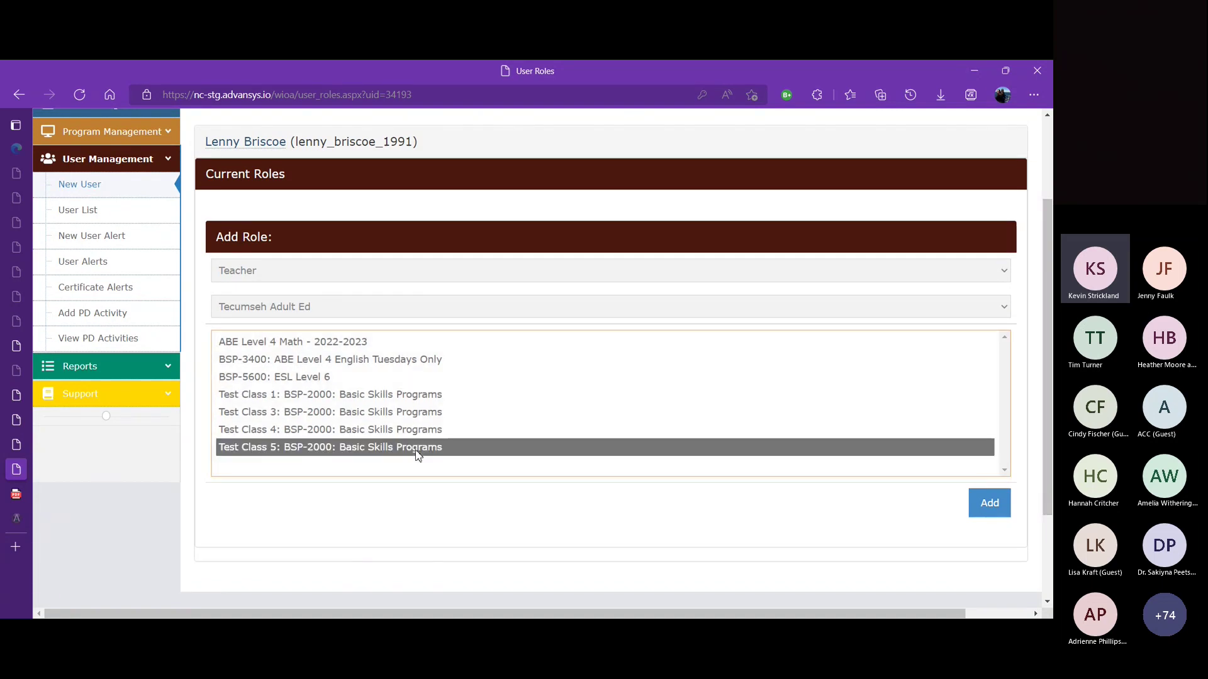
{"action": "left_click", "coordinate": [584, 505]}
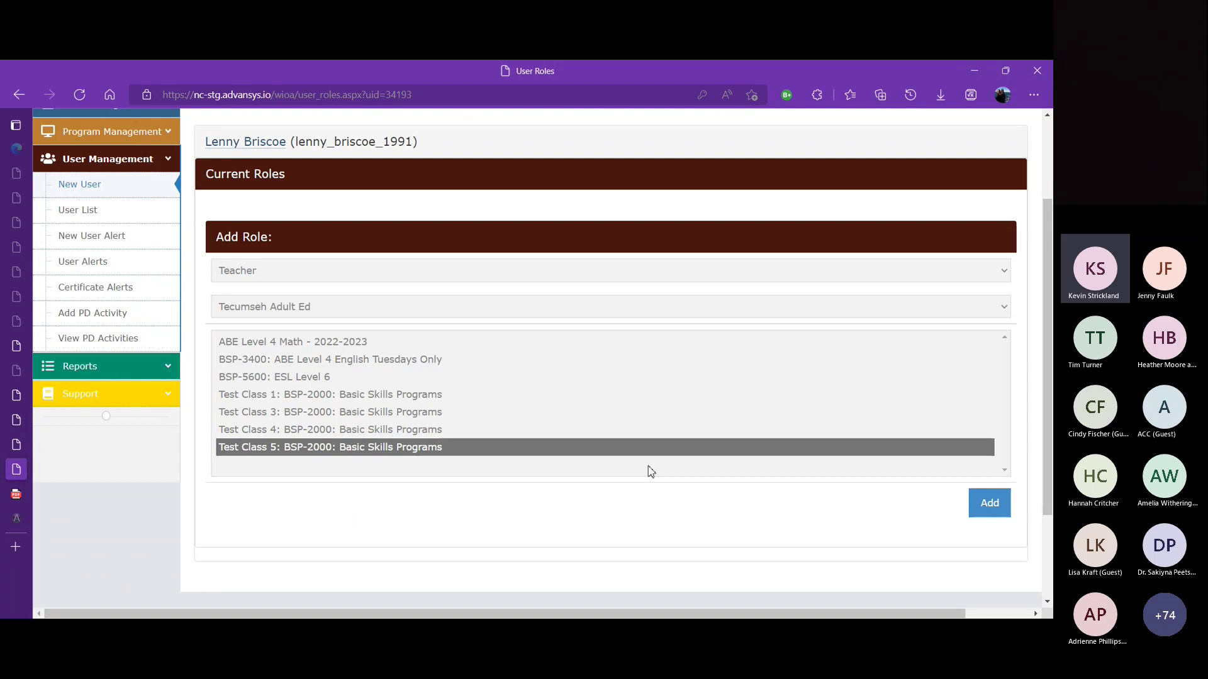
{"action": "left_click", "coordinate": [987, 505]}
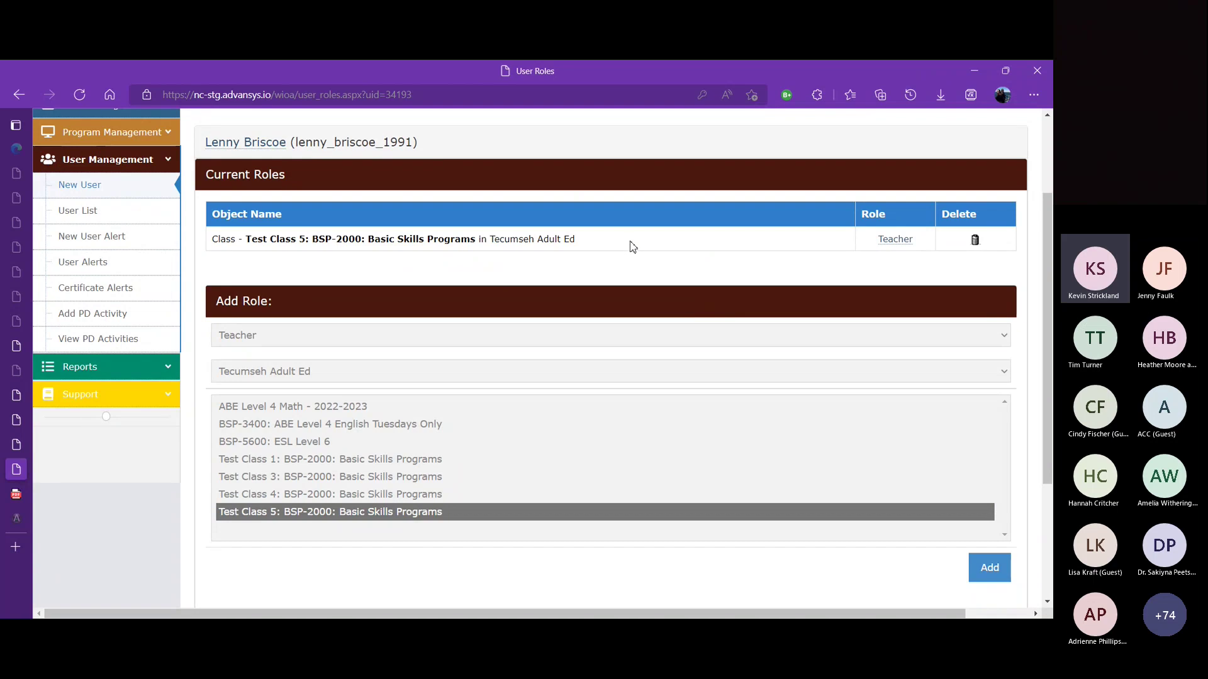
{"action": "left_click", "coordinate": [451, 337]}
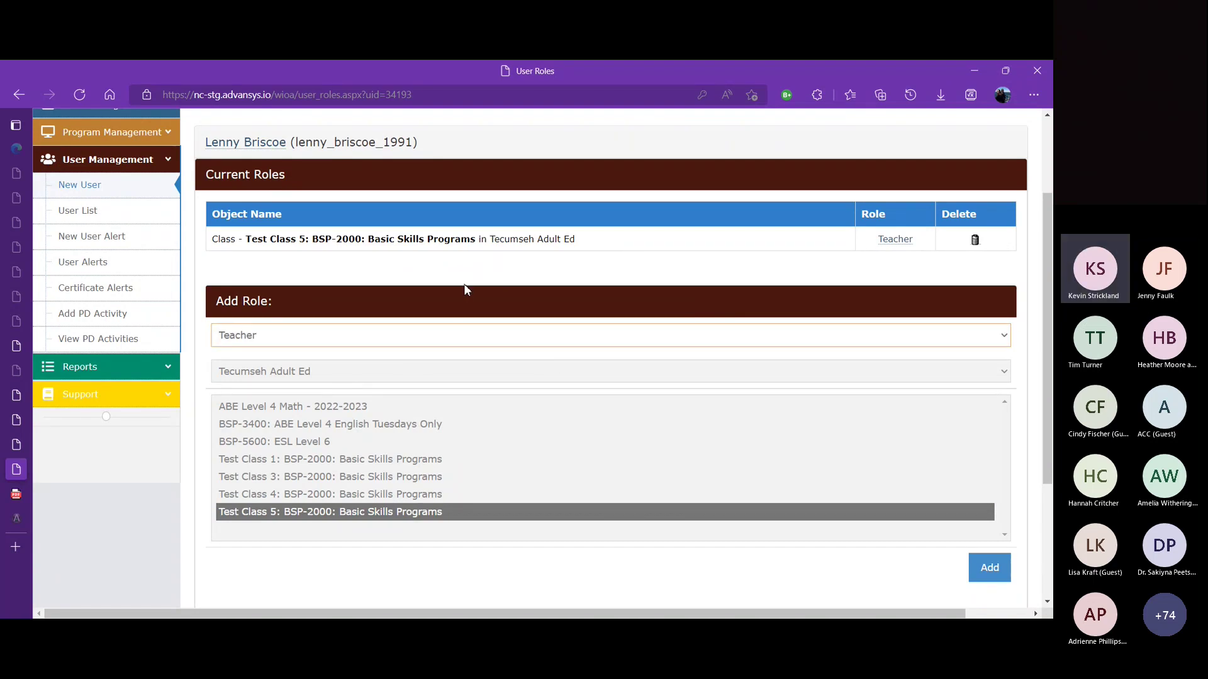
{"action": "left_click", "coordinate": [262, 143]}
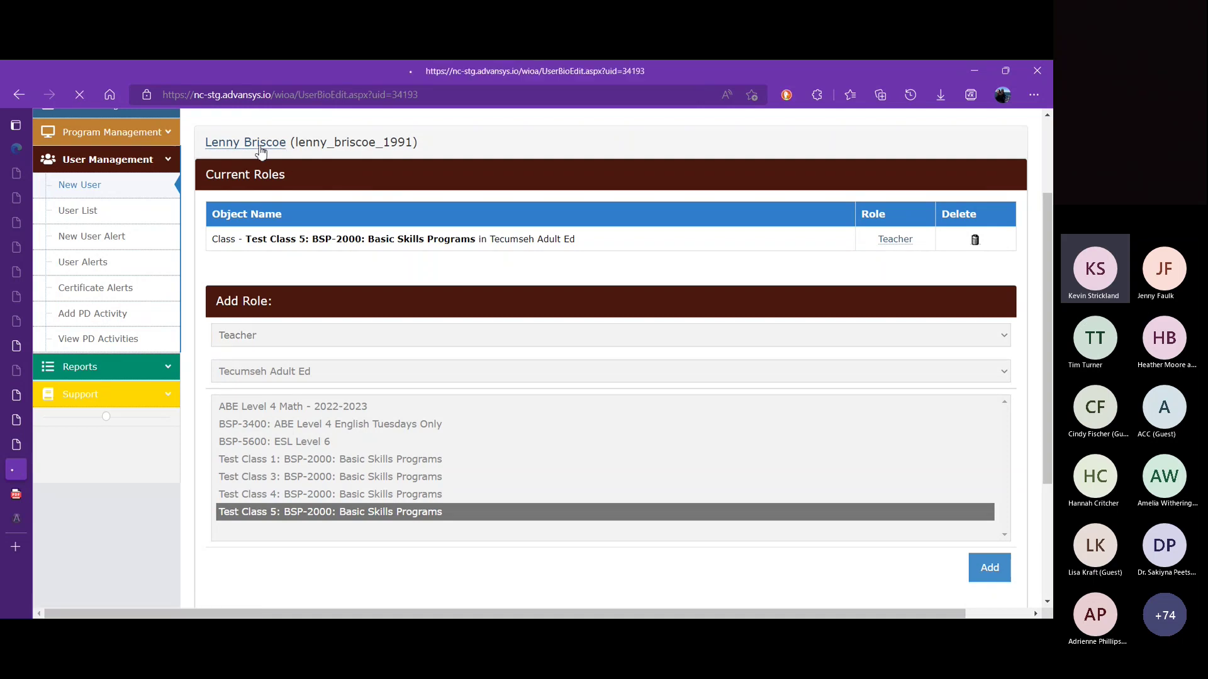
{"action": "left_click_drag", "start_coordinate": [1047, 236], "coordinate": [1049, 574]}
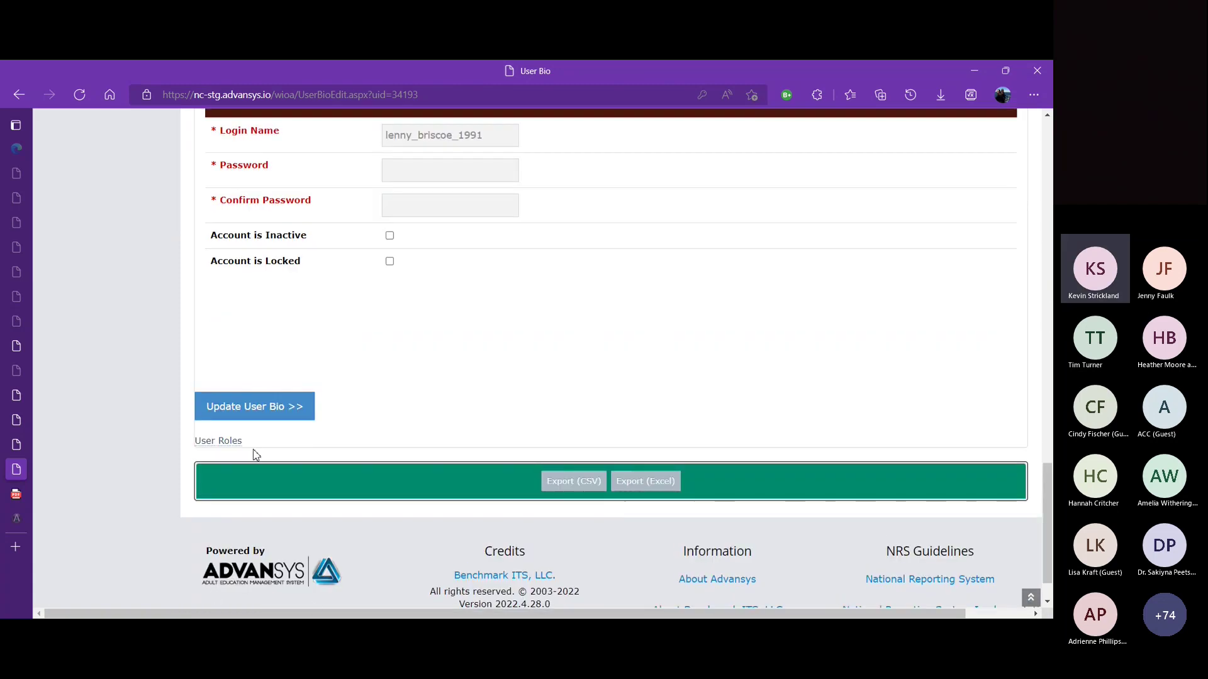
{"action": "left_click", "coordinate": [227, 442]}
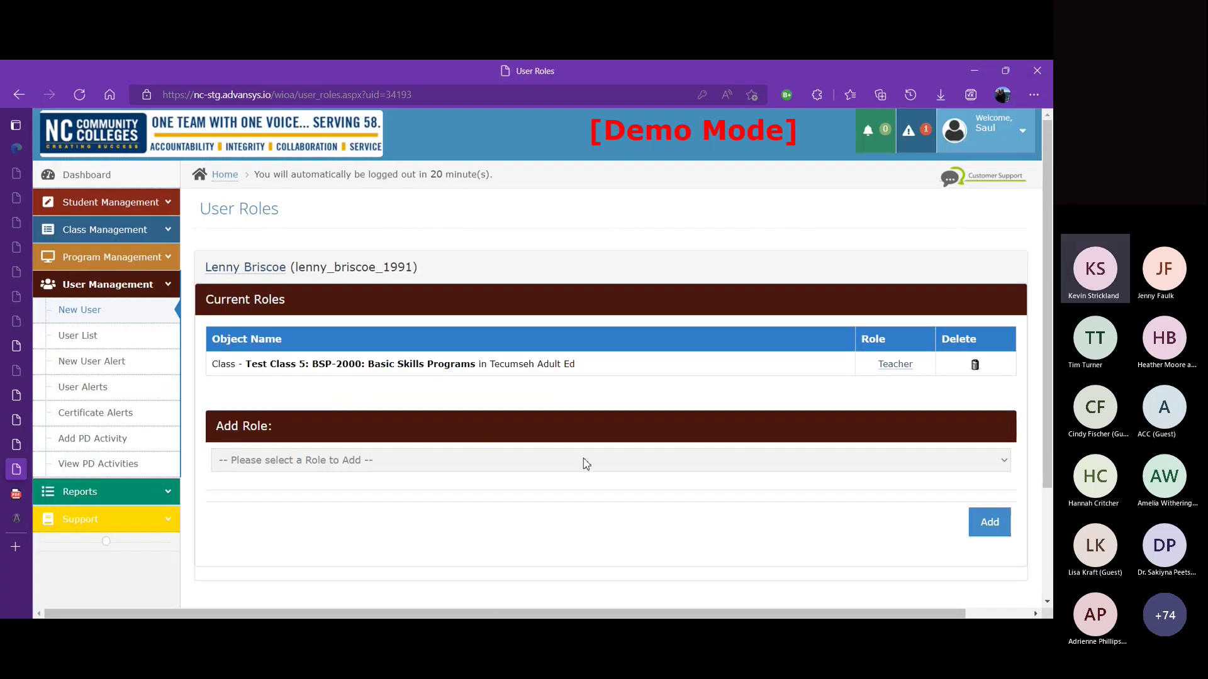
{"action": "left_click", "coordinate": [560, 512]}
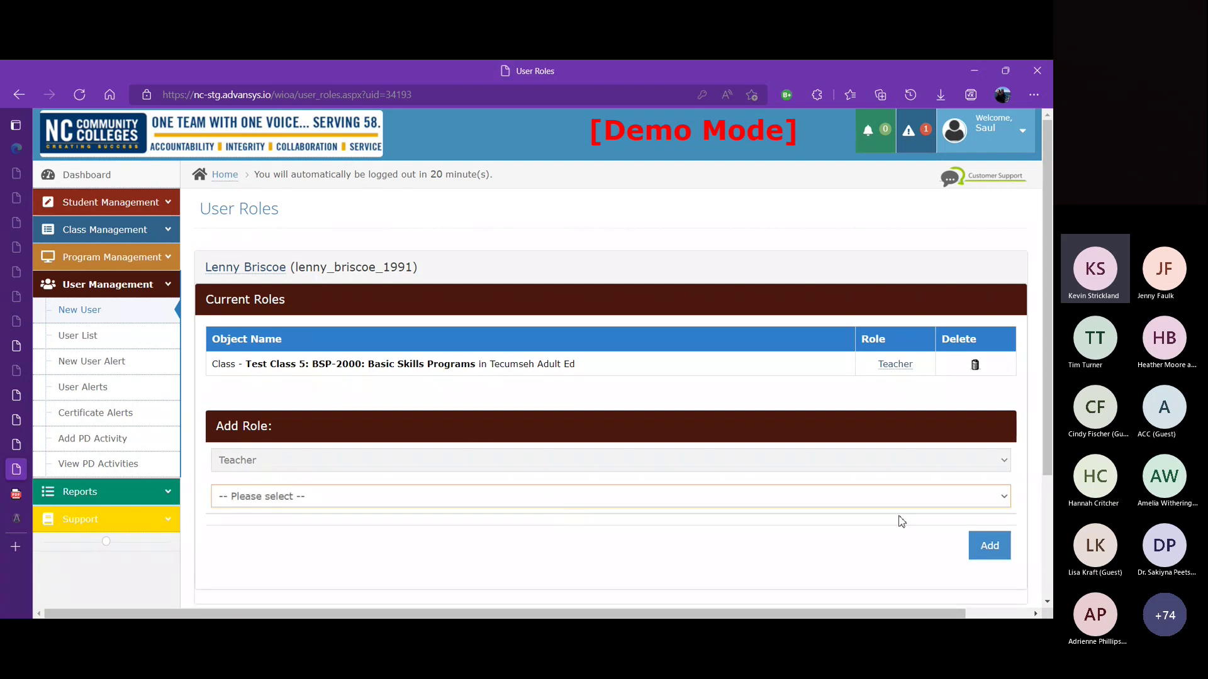
{"action": "left_click", "coordinate": [989, 546]}
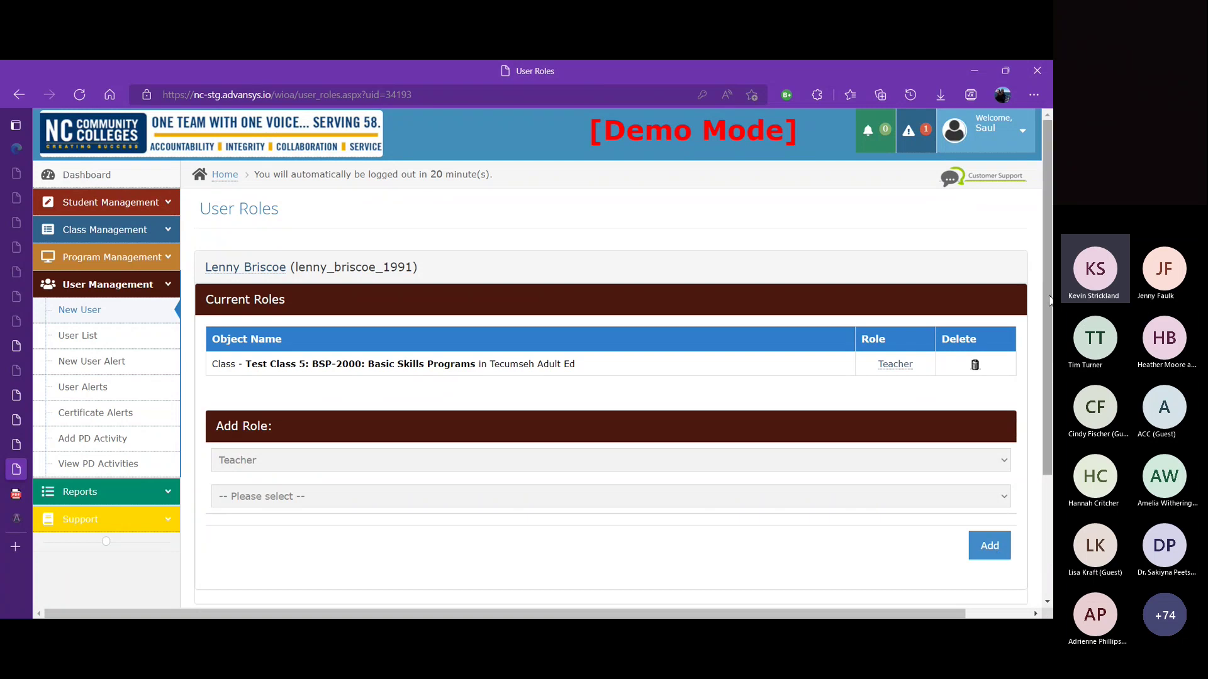
{"action": "scroll", "coordinate": [742, 395], "scroll_direction": "down", "scroll_amount": 2}
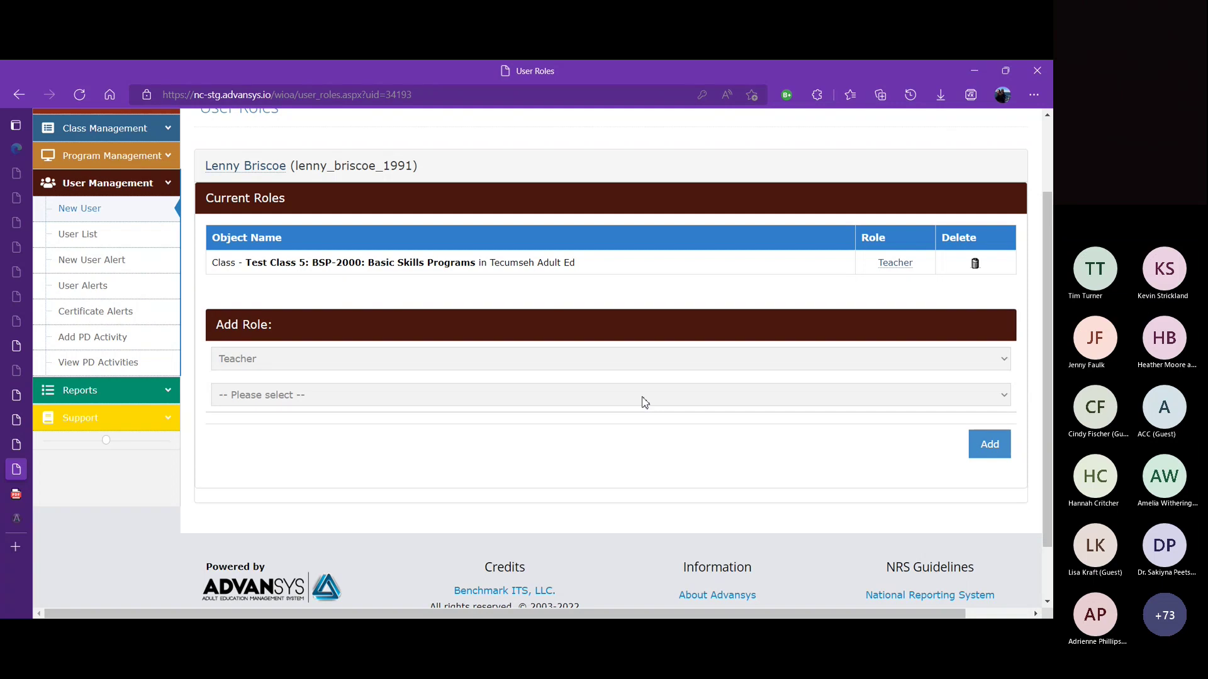
Step: Delete the Test Class 5 Teacher role and add LEIS Specialist for Tecumseh Adult Ed
{"action": "left_click", "coordinate": [976, 266]}
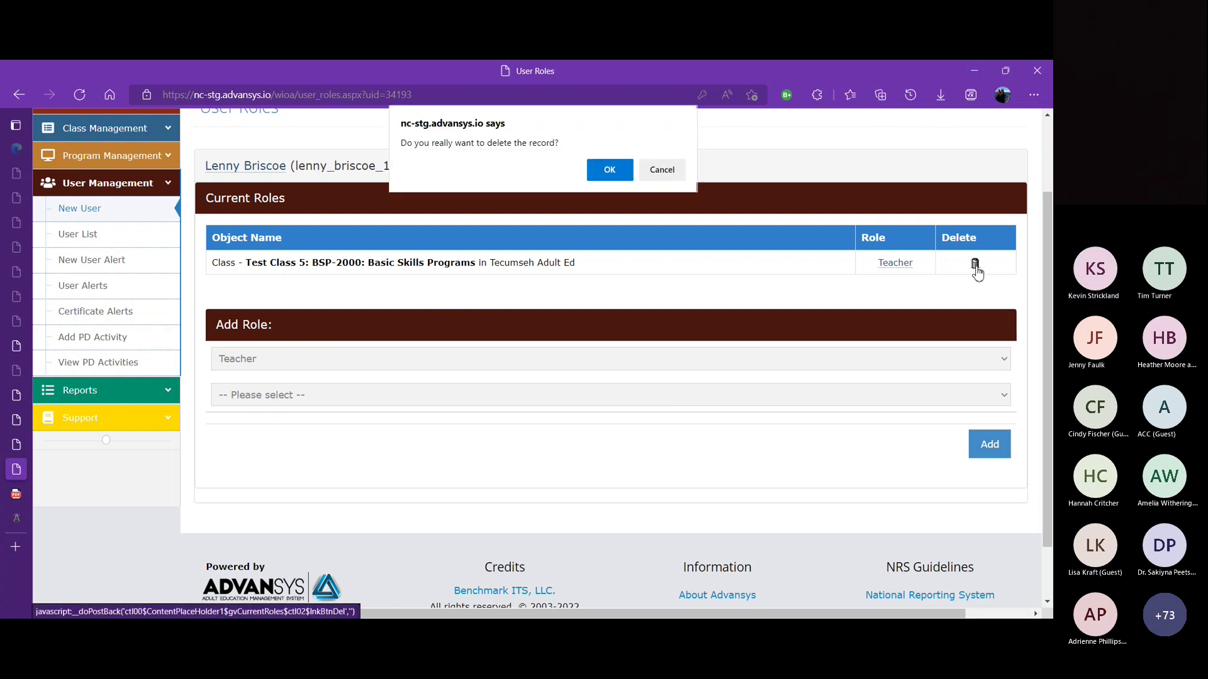
{"action": "left_click", "coordinate": [615, 173]}
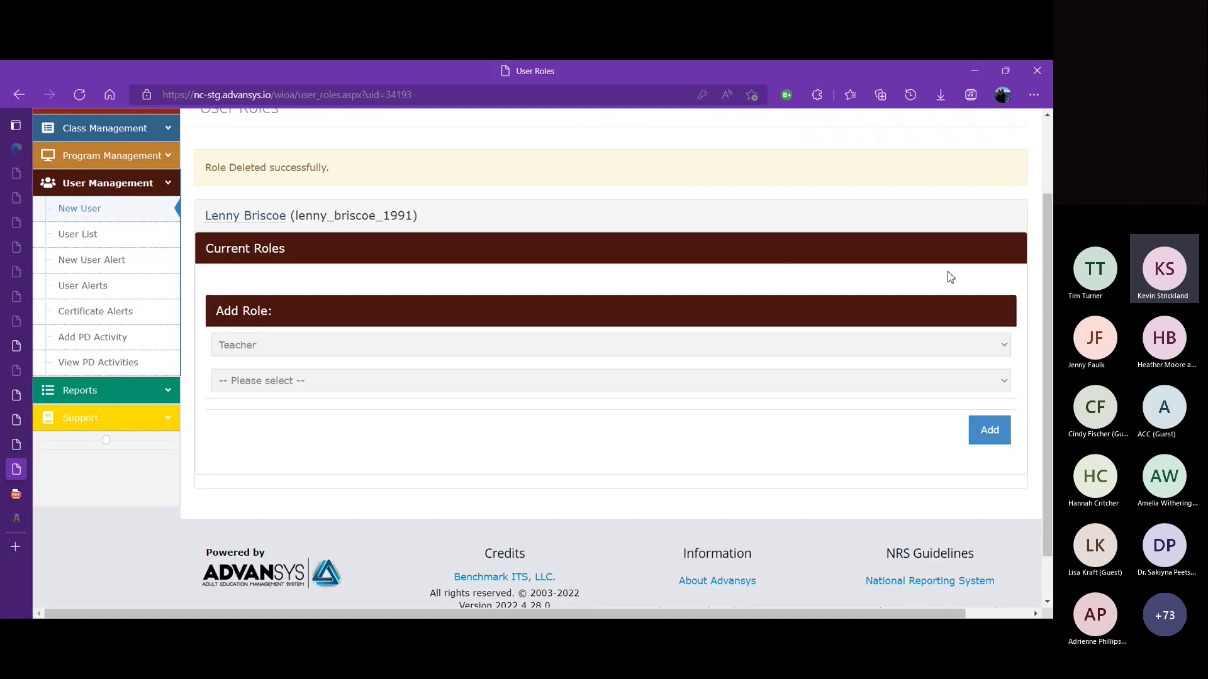
{"action": "left_click", "coordinate": [1007, 345]}
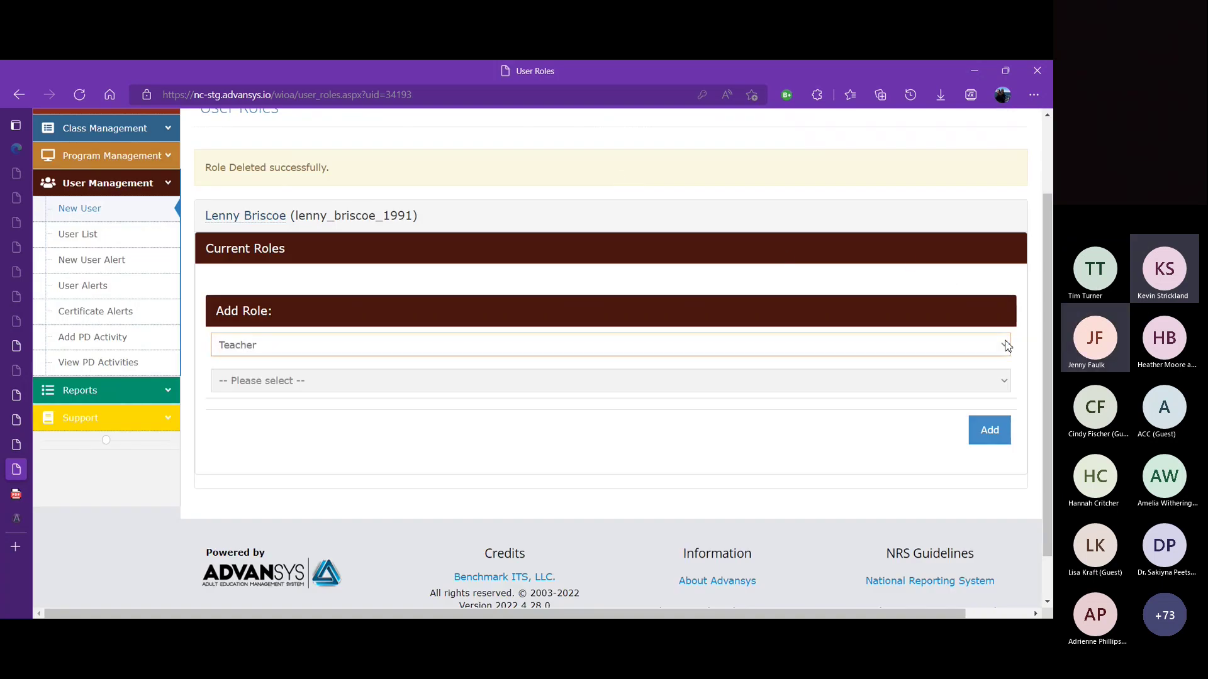
{"action": "left_click", "coordinate": [800, 415]}
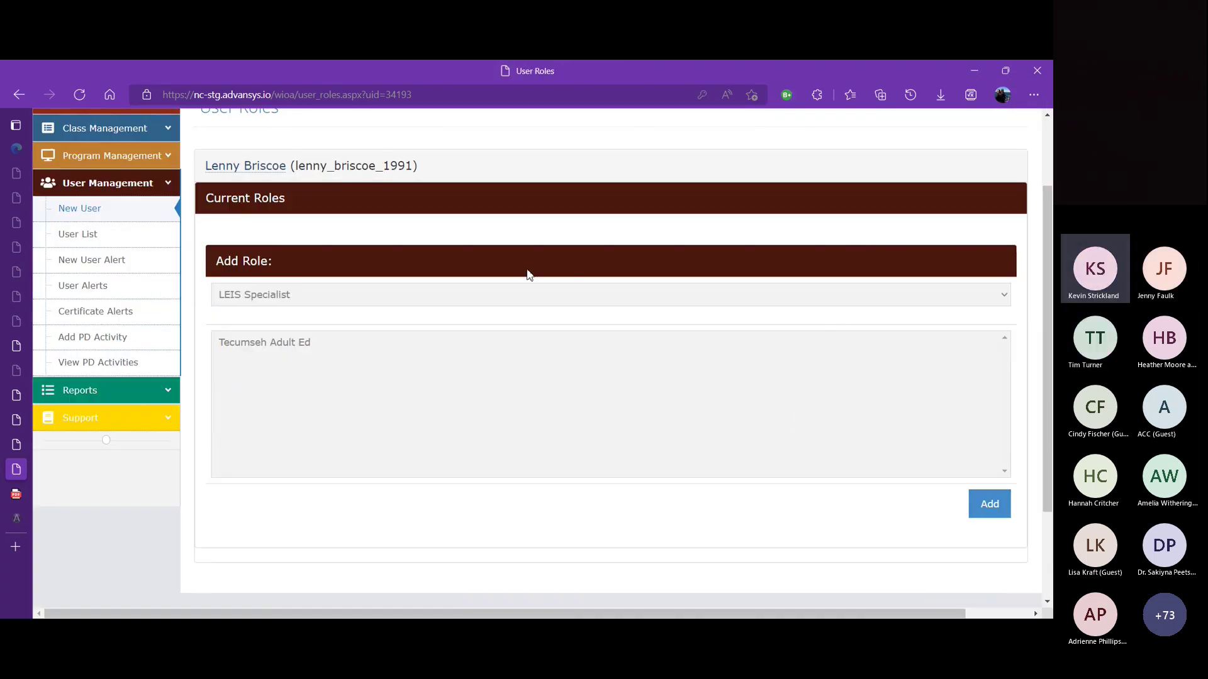
{"action": "left_click", "coordinate": [495, 294]}
{"action": "left_click", "coordinate": [364, 359]}
{"action": "left_click", "coordinate": [255, 342]}
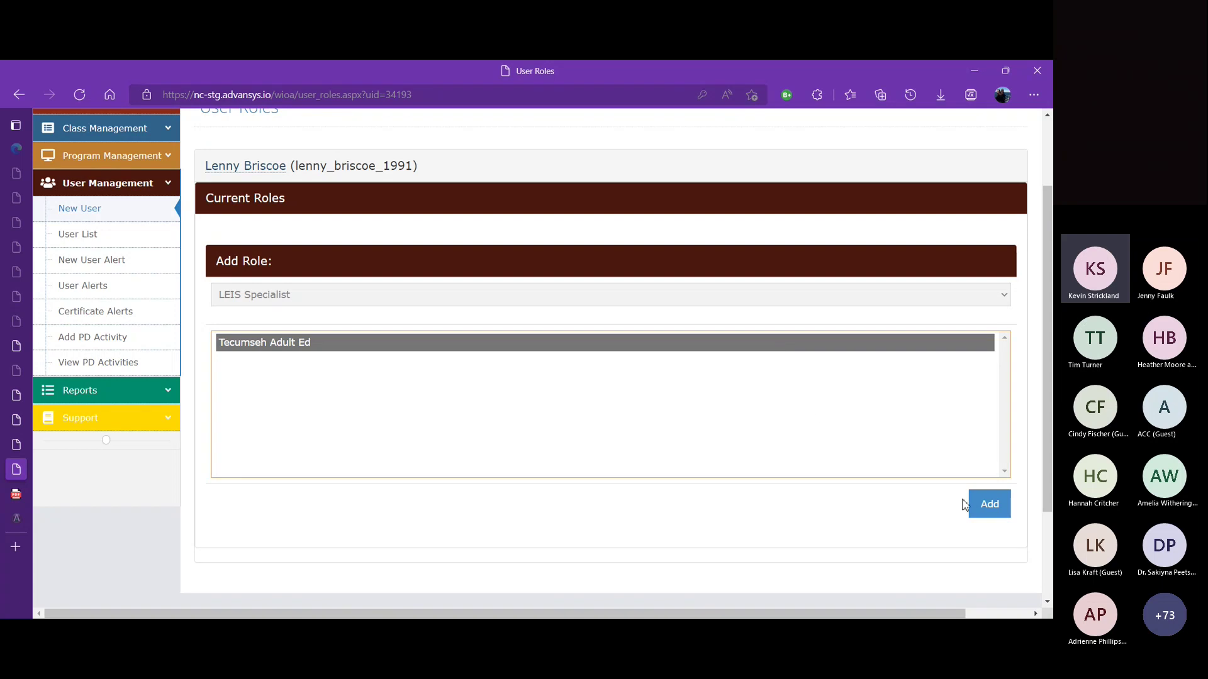
{"action": "left_click", "coordinate": [983, 507]}
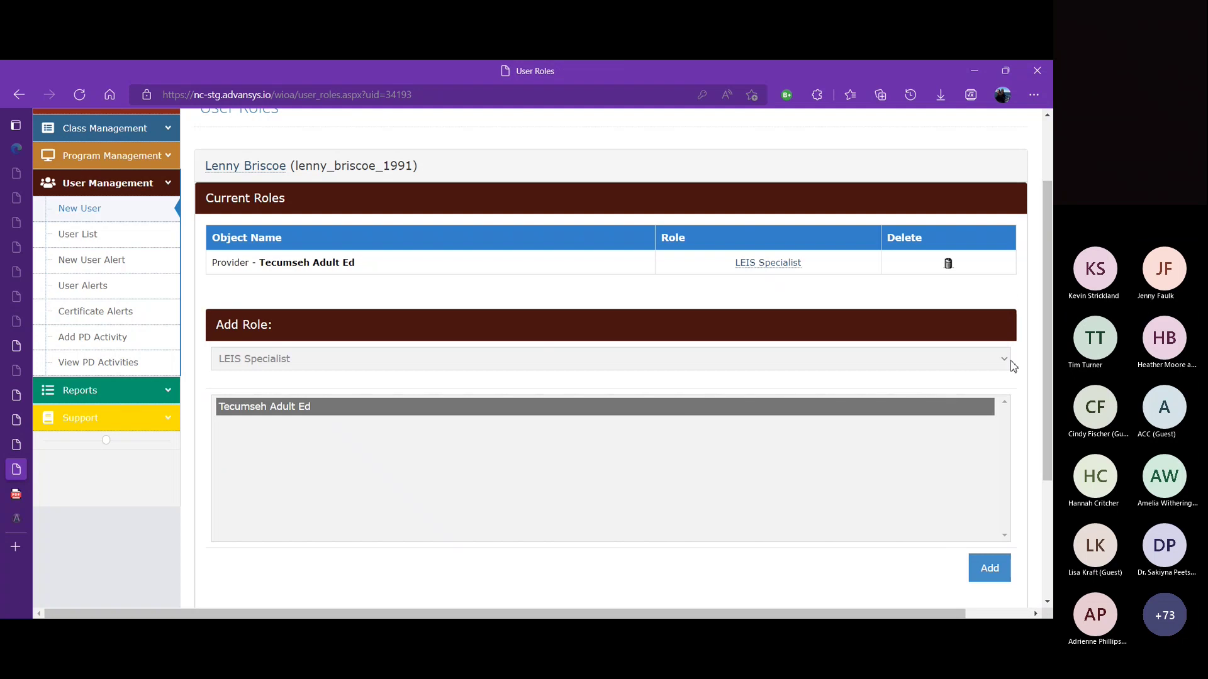
Step: Delete the LEIS Specialist role and add an Assessment Personnel role for Tecumseh Adult Ed
{"action": "left_click", "coordinate": [949, 267]}
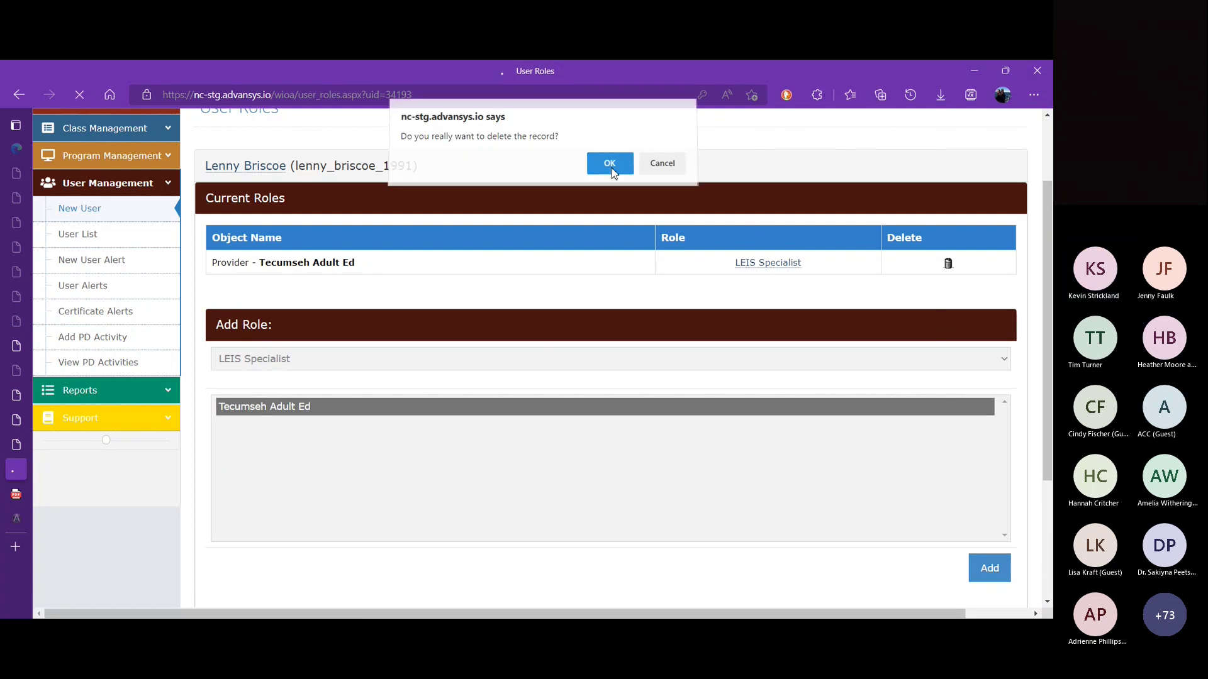
{"action": "left_click", "coordinate": [610, 165]}
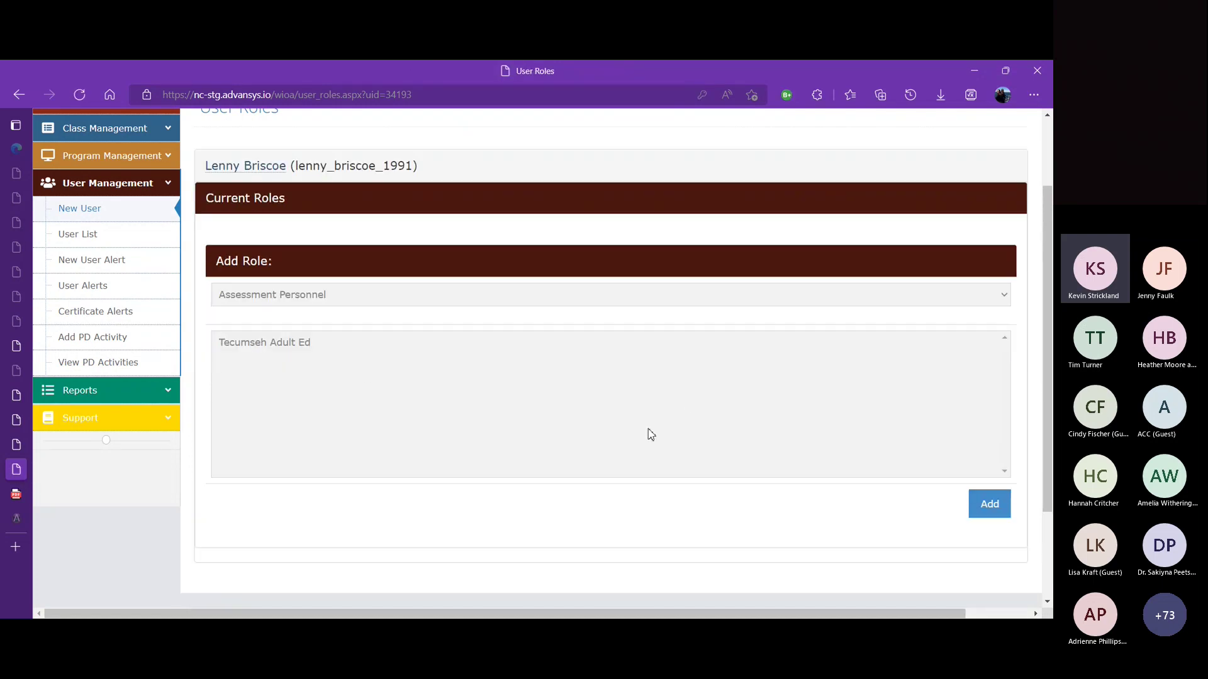
{"action": "left_click", "coordinate": [342, 347]}
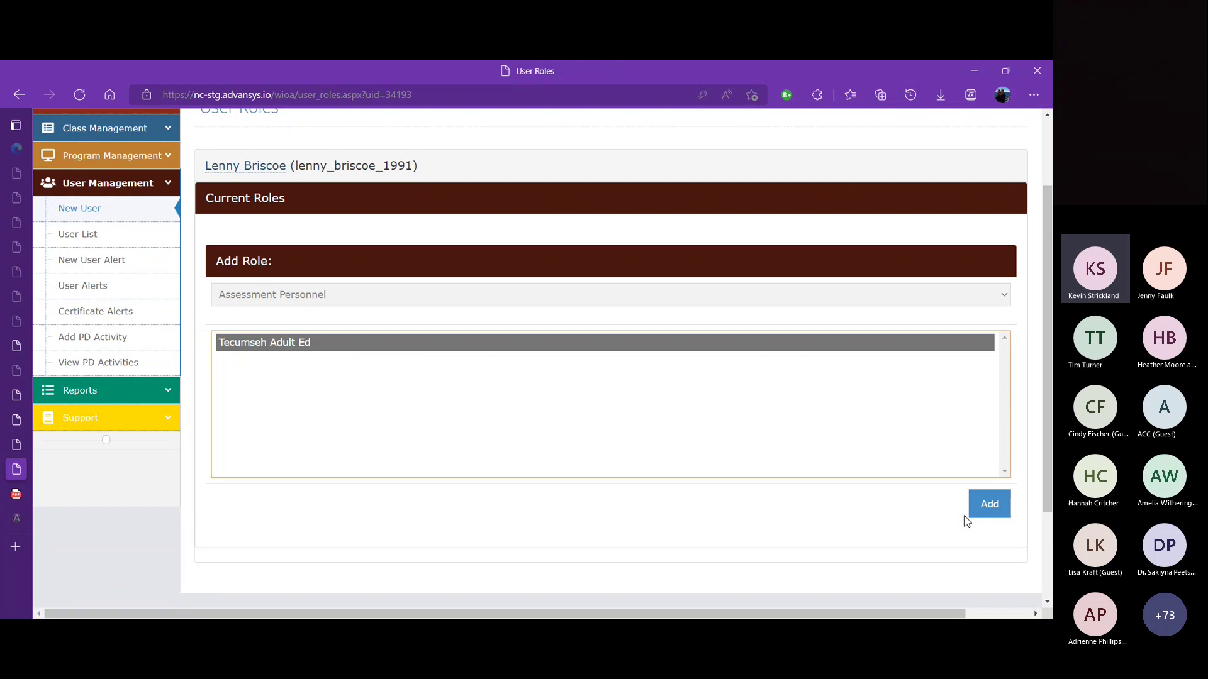
{"action": "left_click", "coordinate": [994, 516]}
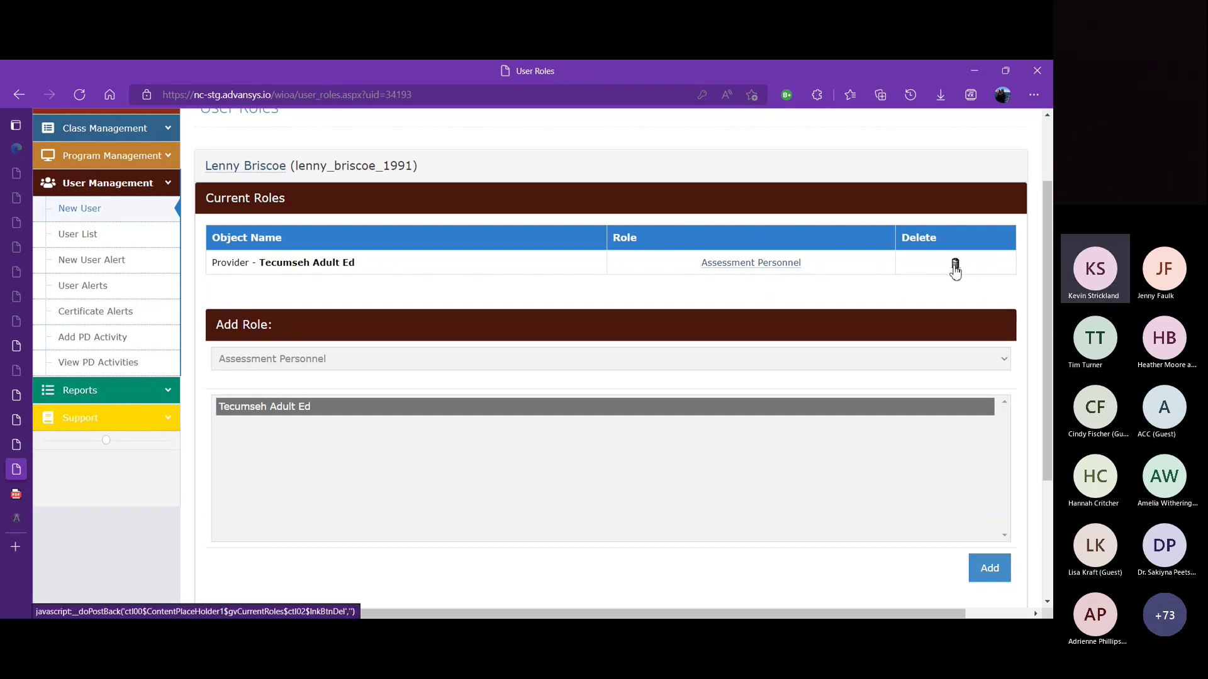
Step: Delete the Assessment Personnel role and add Attendance Personnel View Only for Tecumseh Adult Ed
{"action": "left_click", "coordinate": [955, 267]}
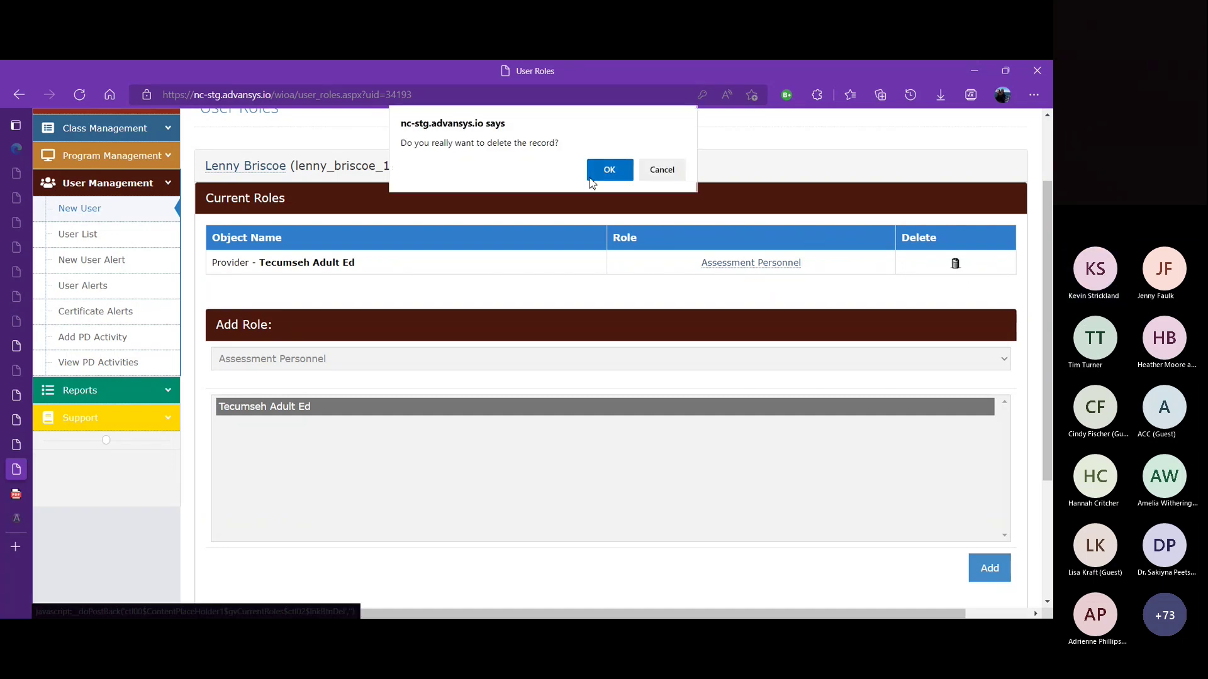
{"action": "left_click", "coordinate": [609, 170]}
{"action": "left_click", "coordinate": [609, 351]}
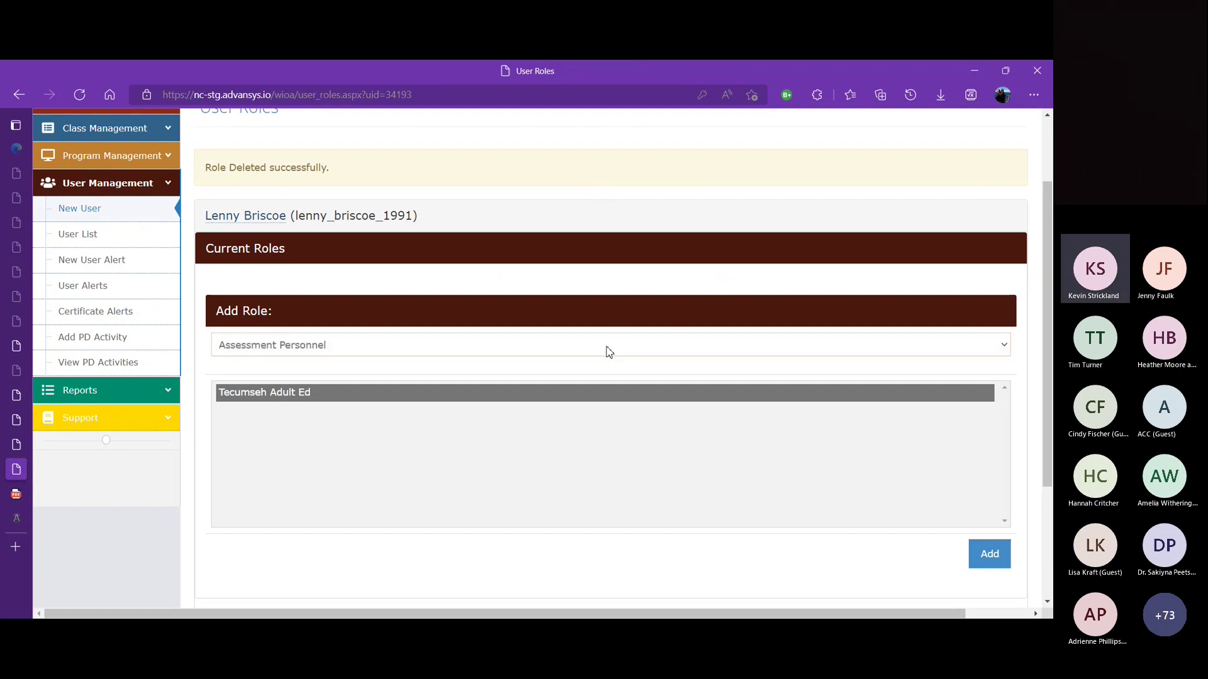
{"action": "left_click", "coordinate": [469, 460]}
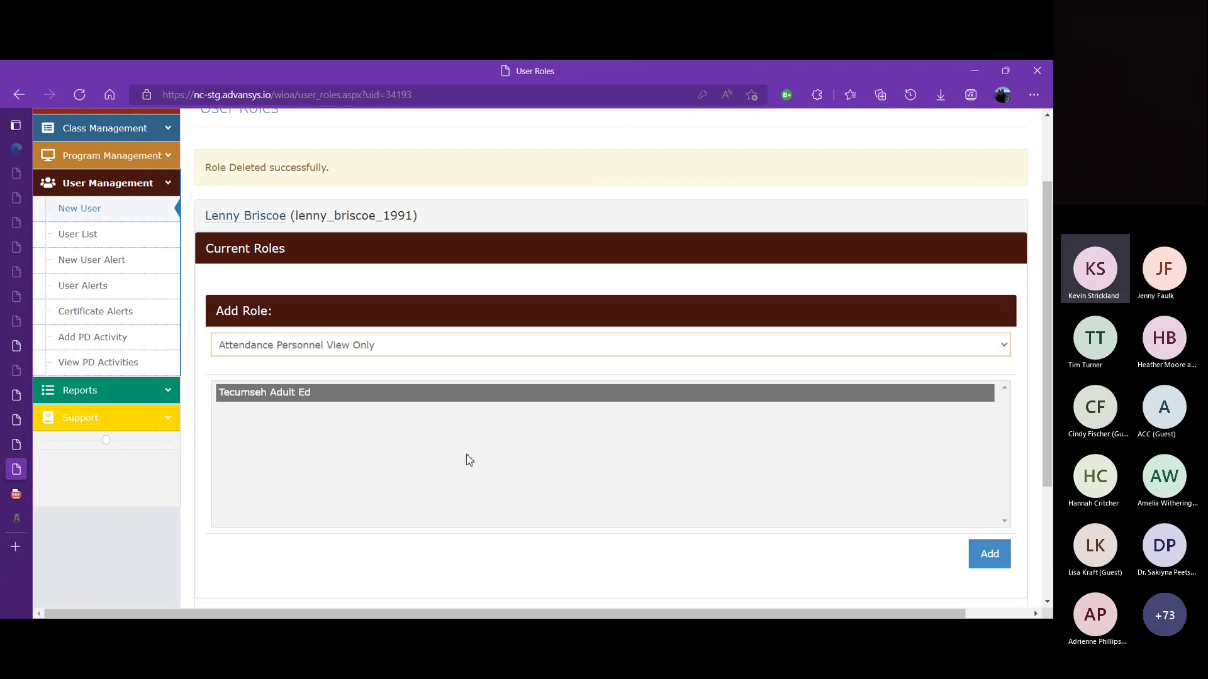
{"action": "left_click", "coordinate": [309, 344]}
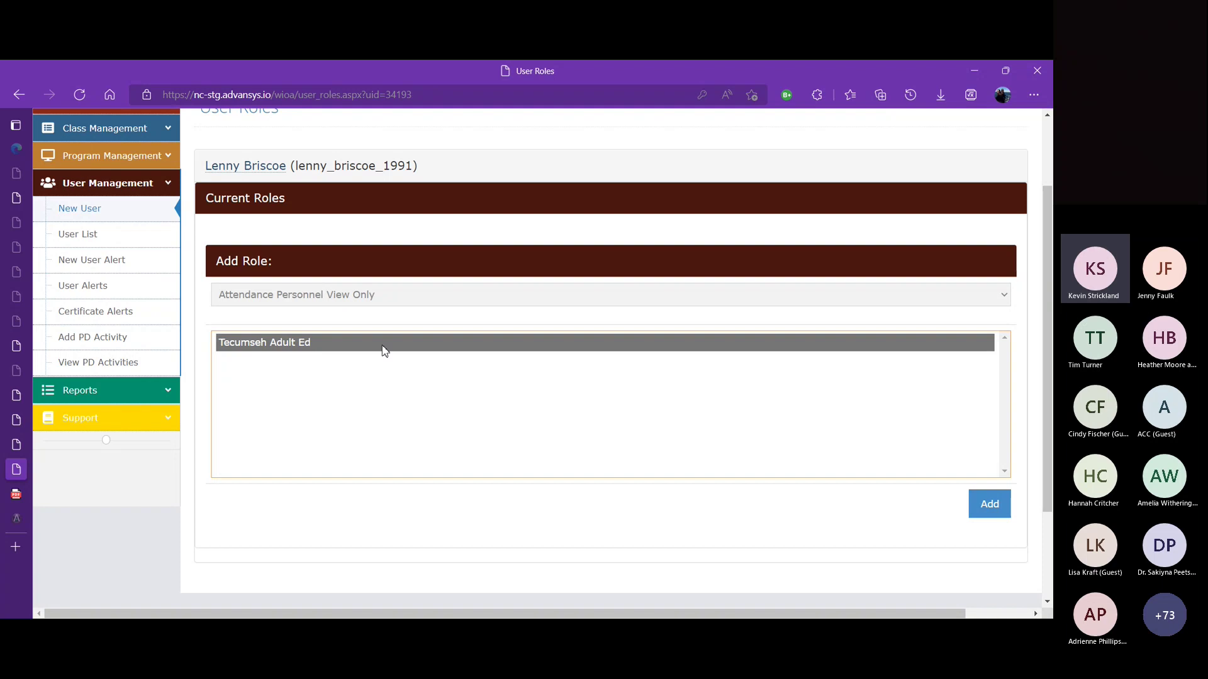
{"action": "left_click", "coordinate": [981, 504]}
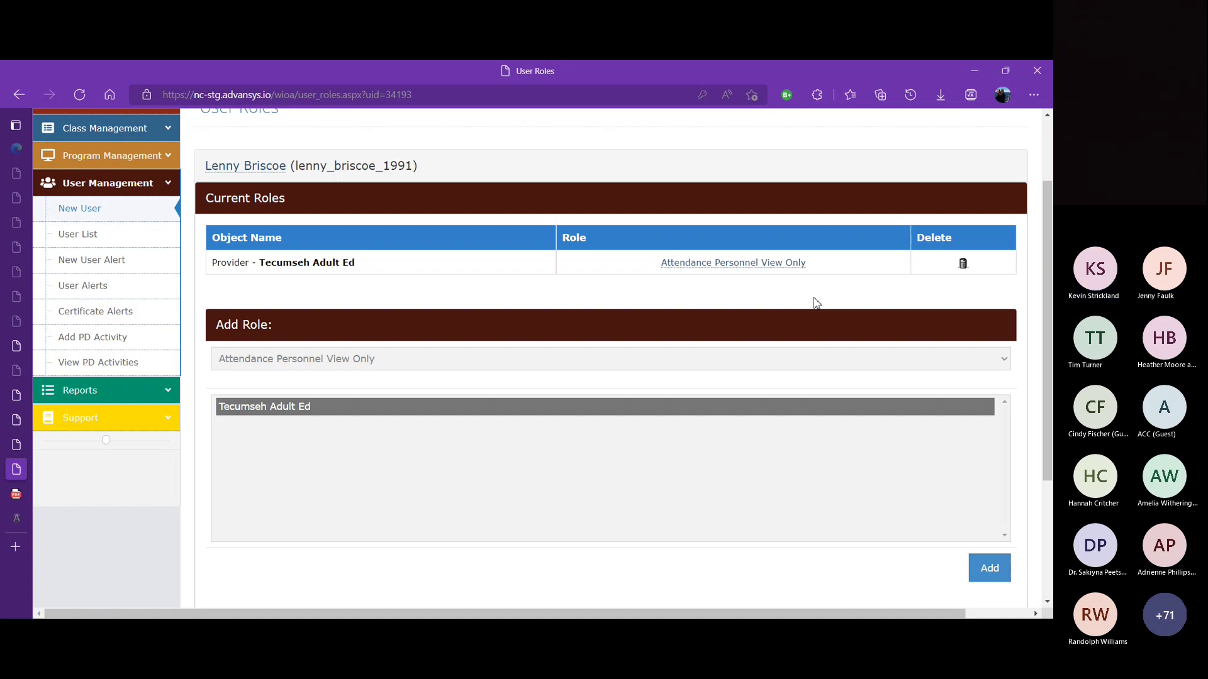
Step: Replace the Attendance role with a Teacher role for Test Class 1 at Tecumseh Adult Ed
{"action": "left_click", "coordinate": [962, 265]}
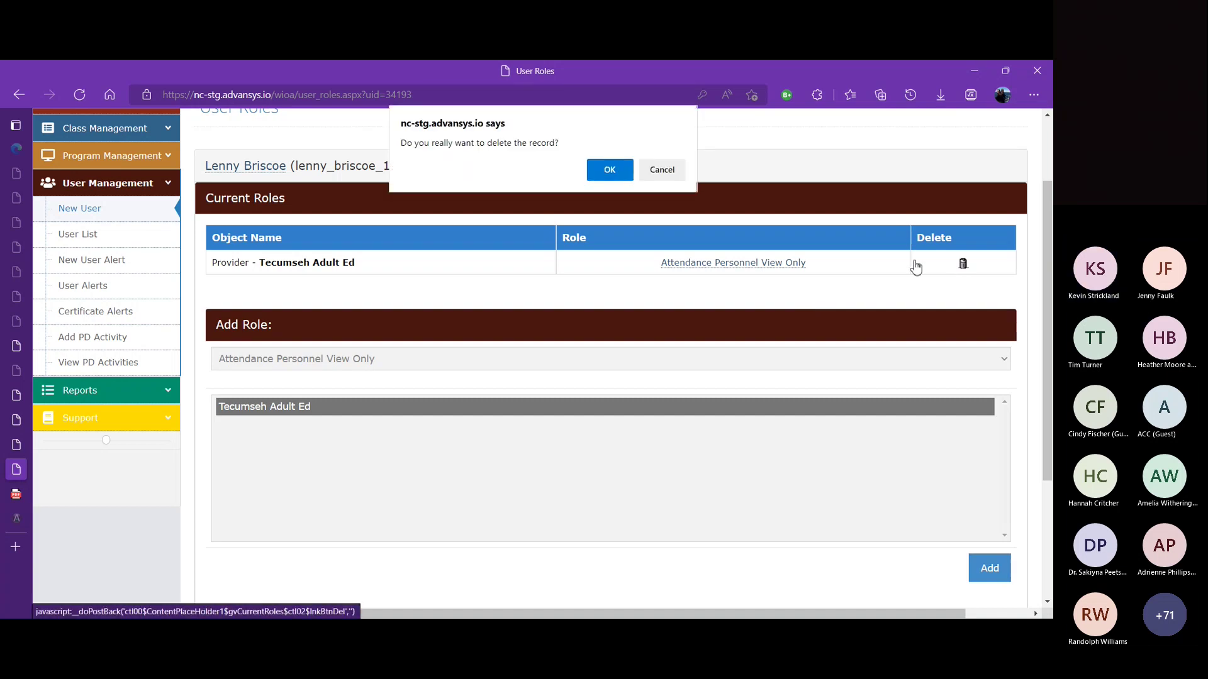
{"action": "left_click", "coordinate": [609, 171]}
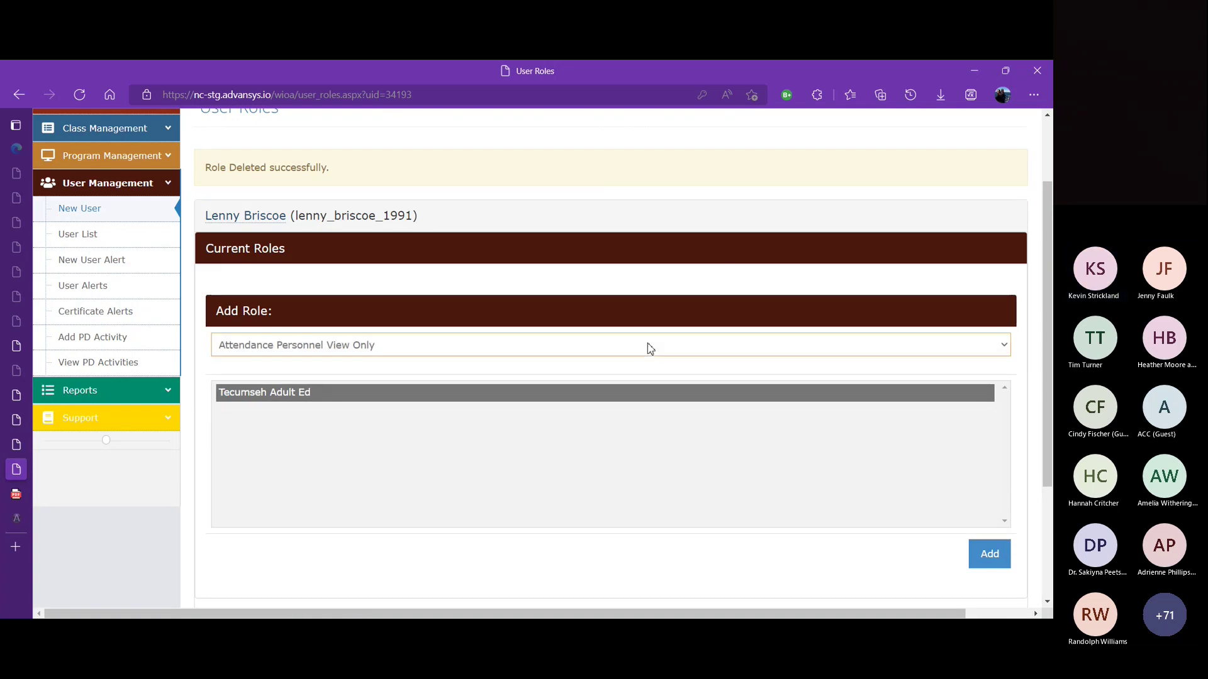
{"action": "left_click", "coordinate": [484, 391]}
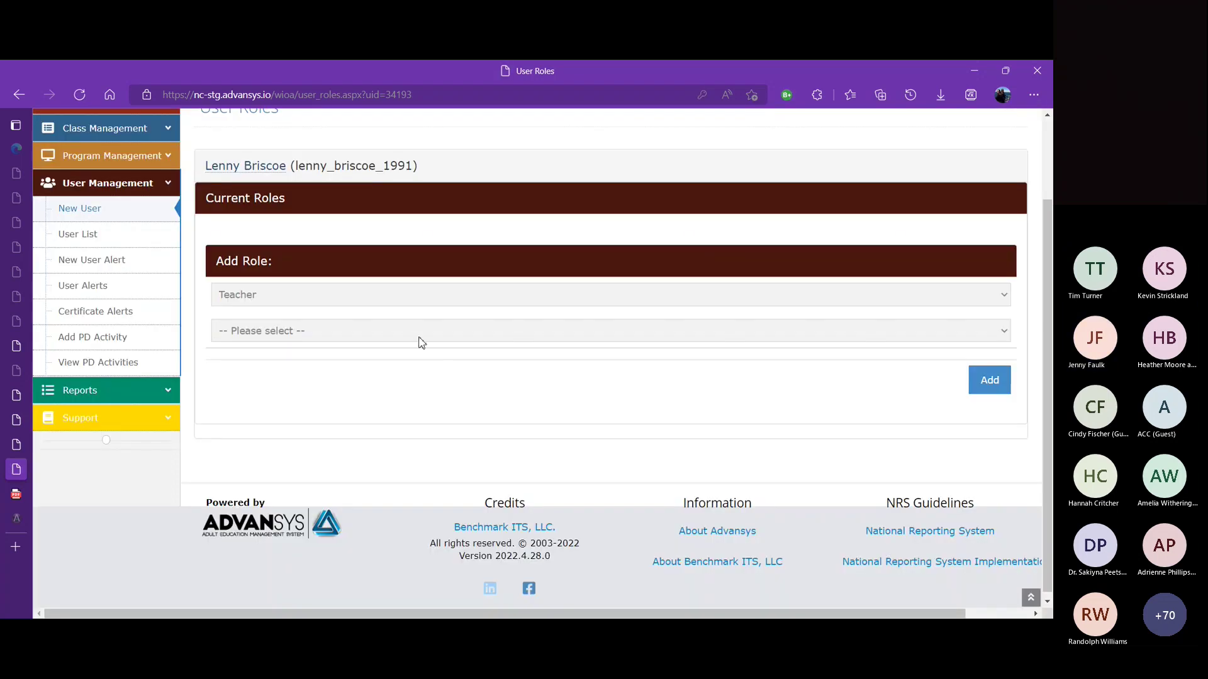
{"action": "left_click", "coordinate": [419, 340]}
{"action": "left_click", "coordinate": [408, 369]}
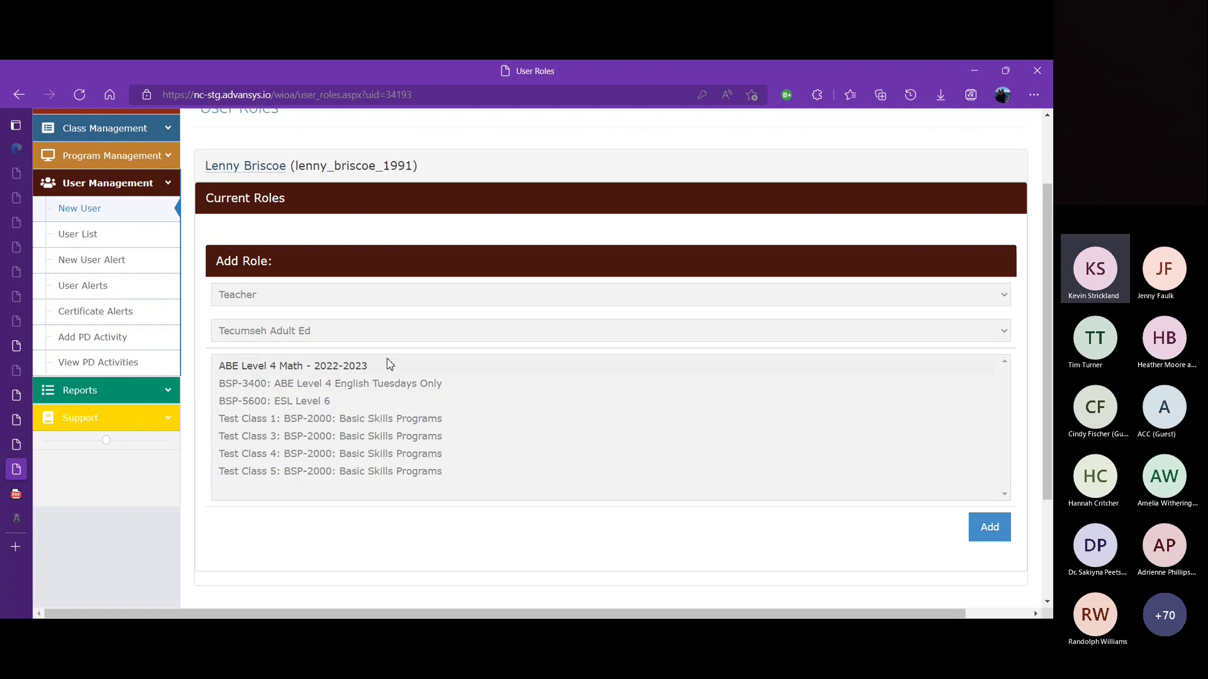
{"action": "left_click", "coordinate": [344, 423]}
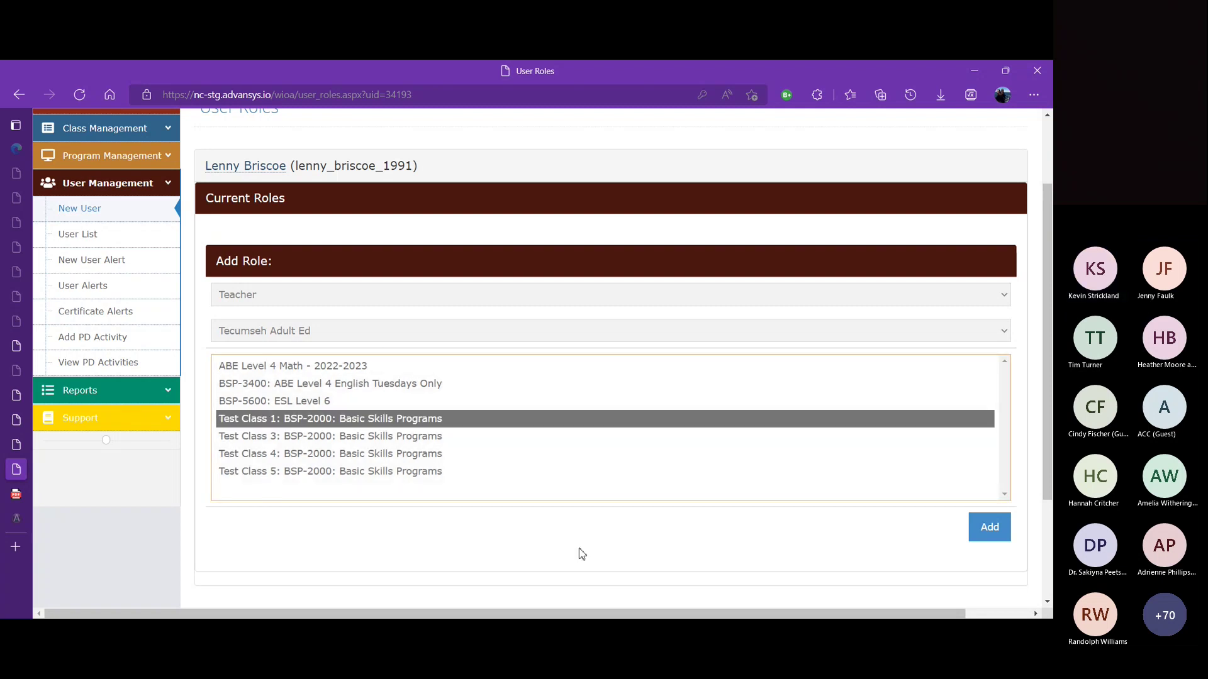
{"action": "left_click", "coordinate": [978, 526]}
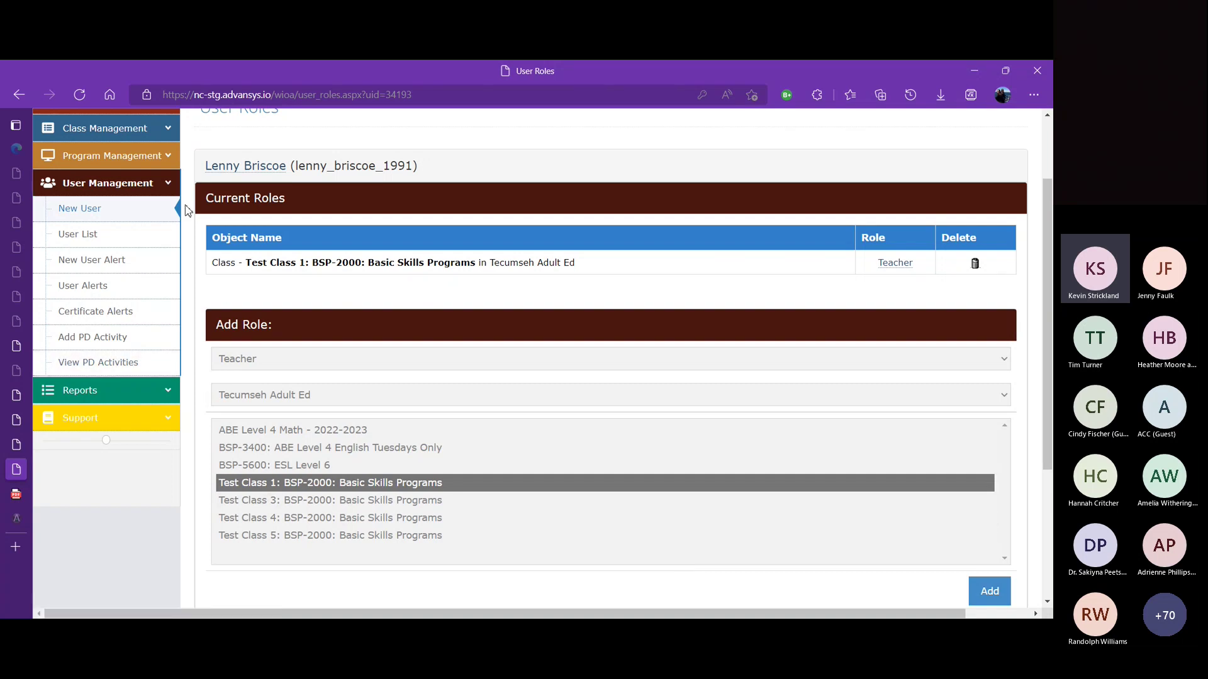
Step: Fold the User Management submenu in the left sidebar
{"action": "left_click", "coordinate": [110, 183]}
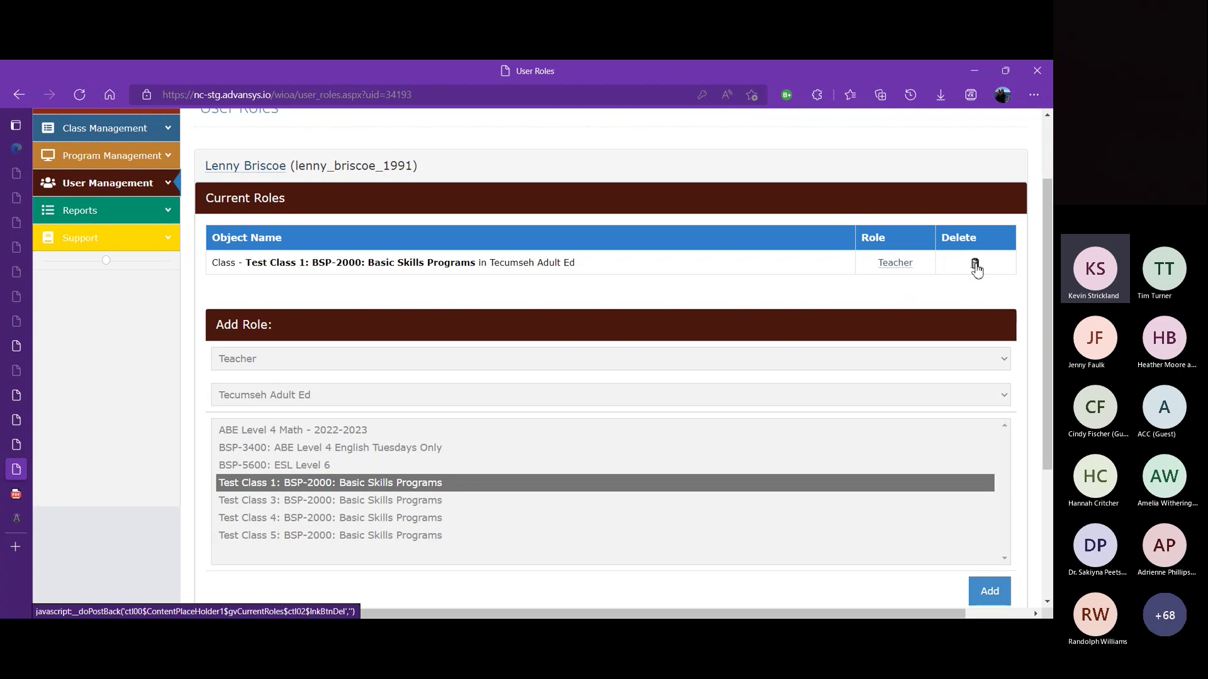
Step: Delete the Test Class 1 Teacher role, add one for Test Class 4, then delete it too
{"action": "left_click", "coordinate": [975, 263]}
{"action": "left_click", "coordinate": [610, 170]}
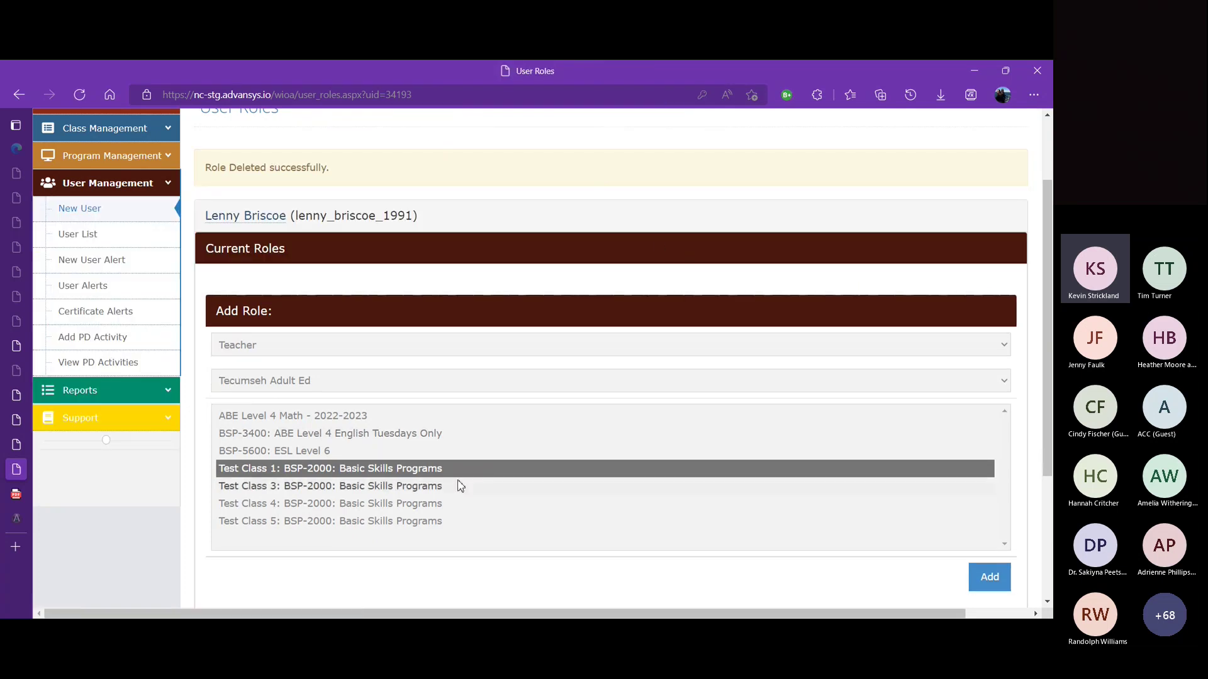
{"action": "left_click", "coordinate": [419, 505]}
{"action": "left_click", "coordinate": [974, 578]}
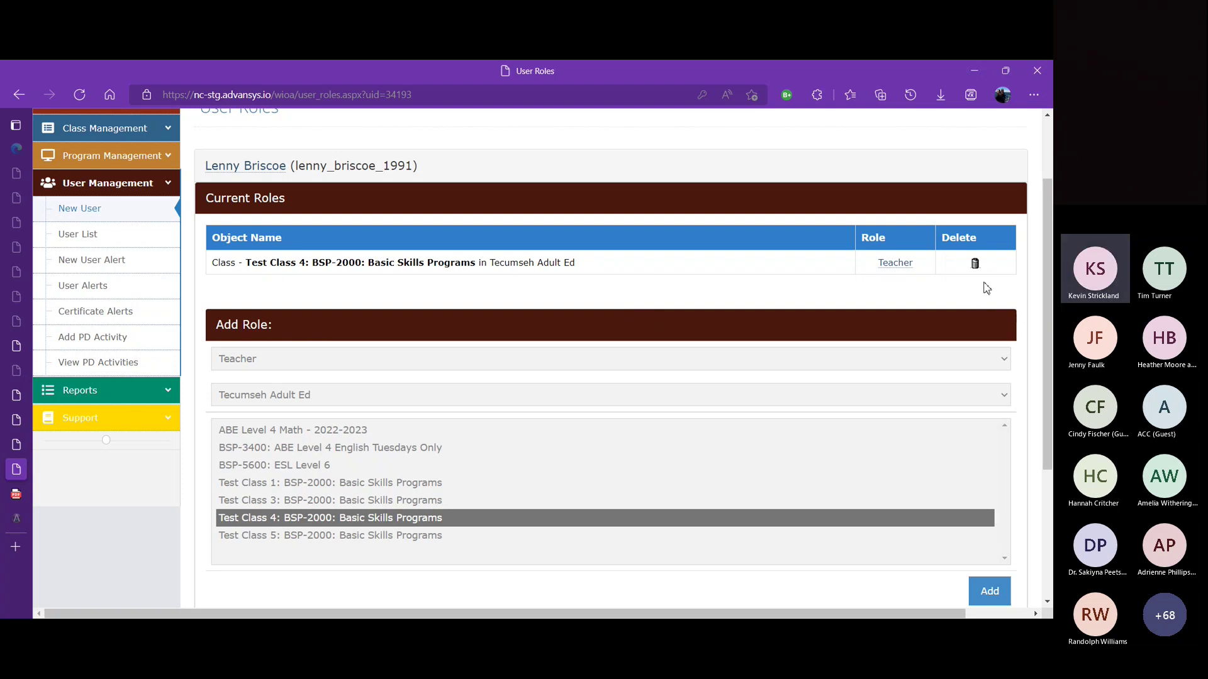
{"action": "left_click", "coordinate": [976, 268]}
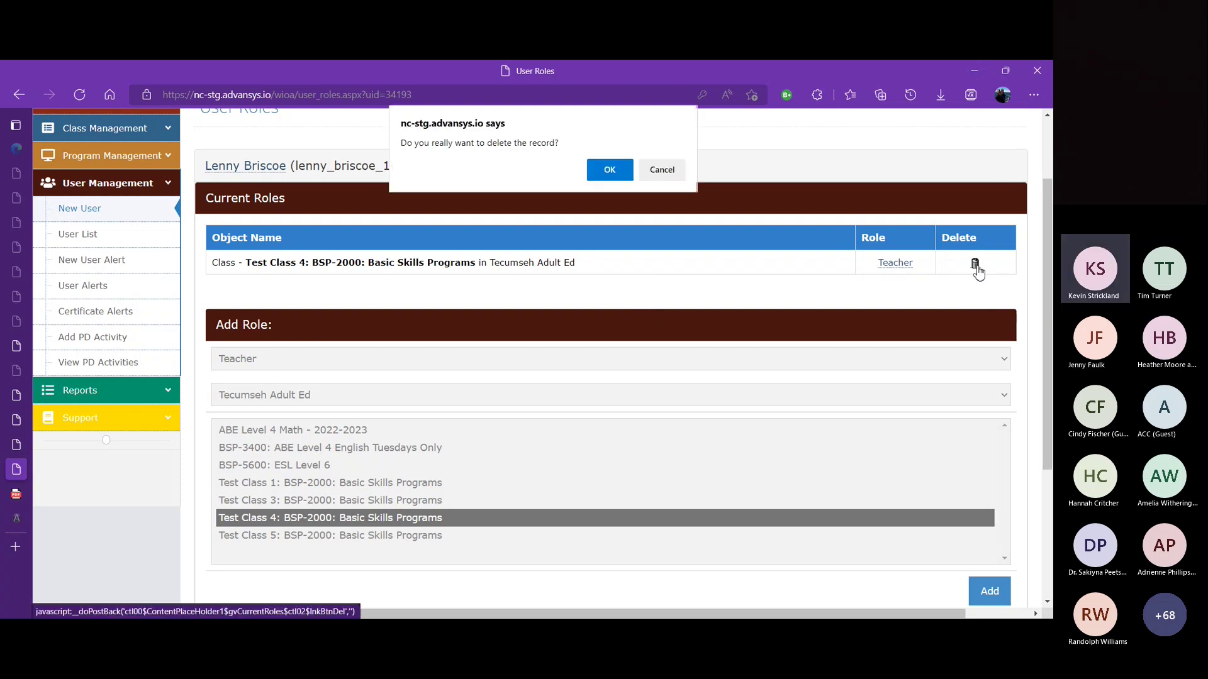
{"action": "left_click", "coordinate": [611, 170]}
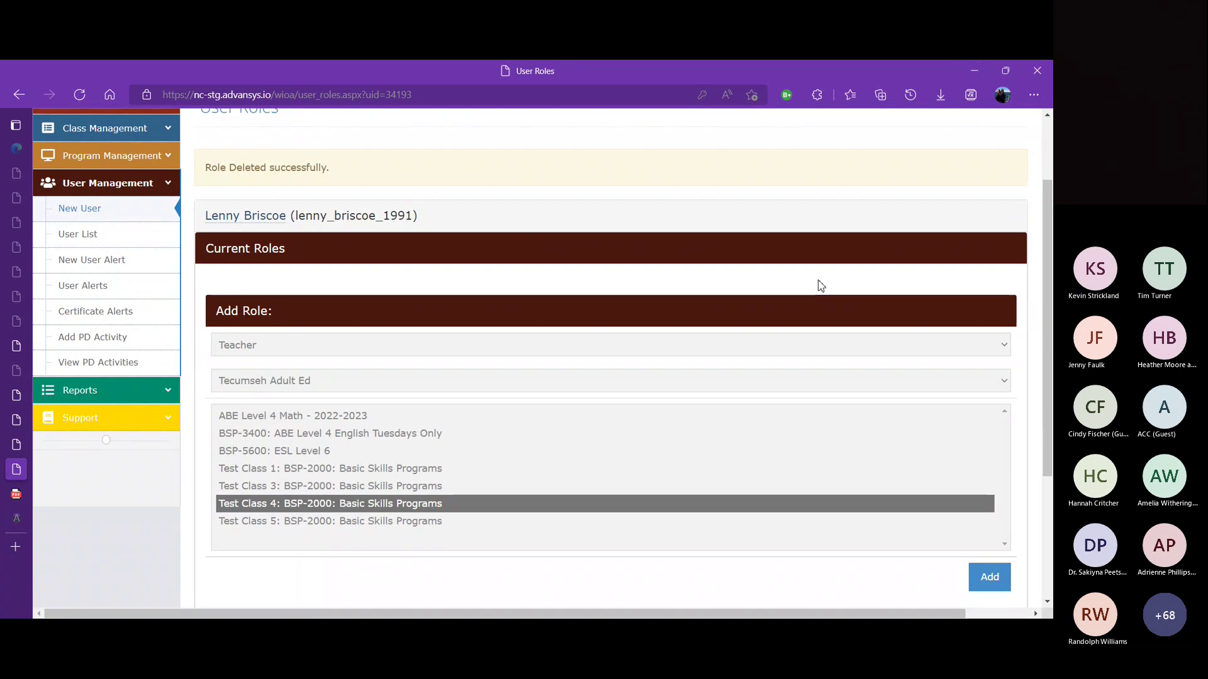